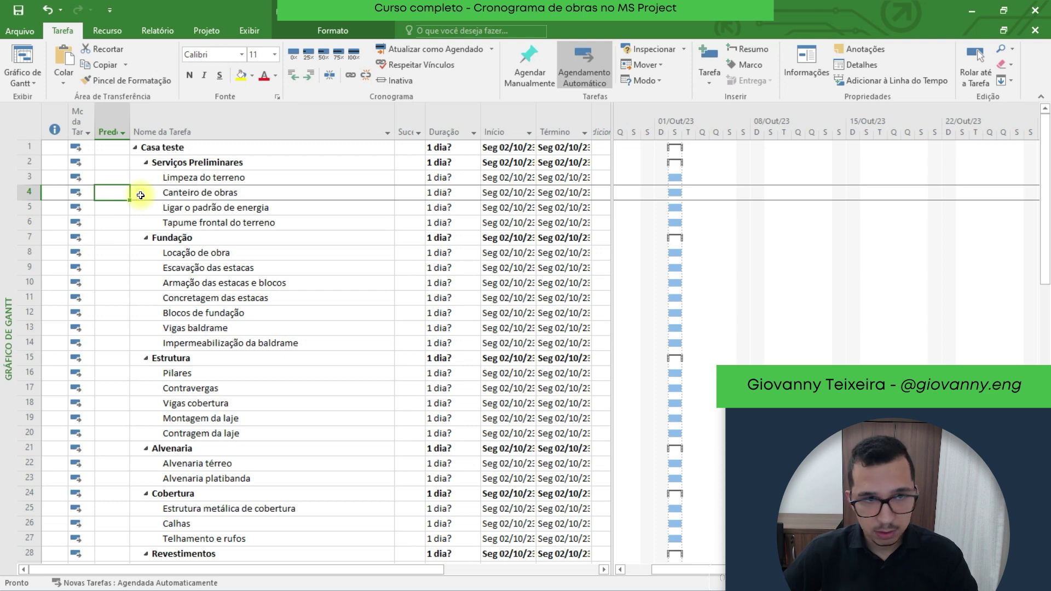
- Set the predecessor of Canteiro de obras to 3 and the predecessor of Escavação das estacas to 8
key(Return)
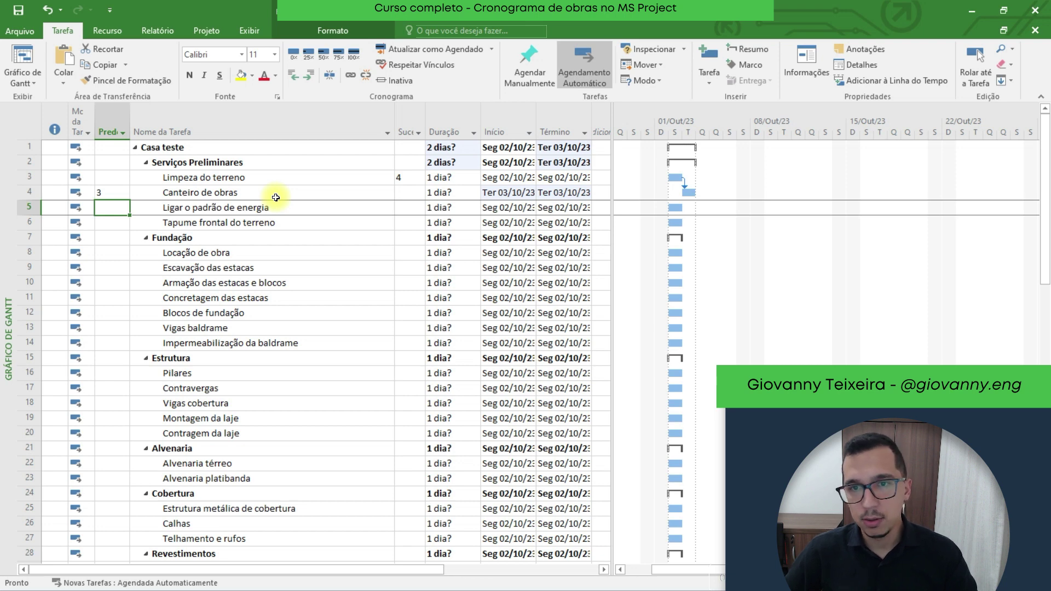
click(111, 268)
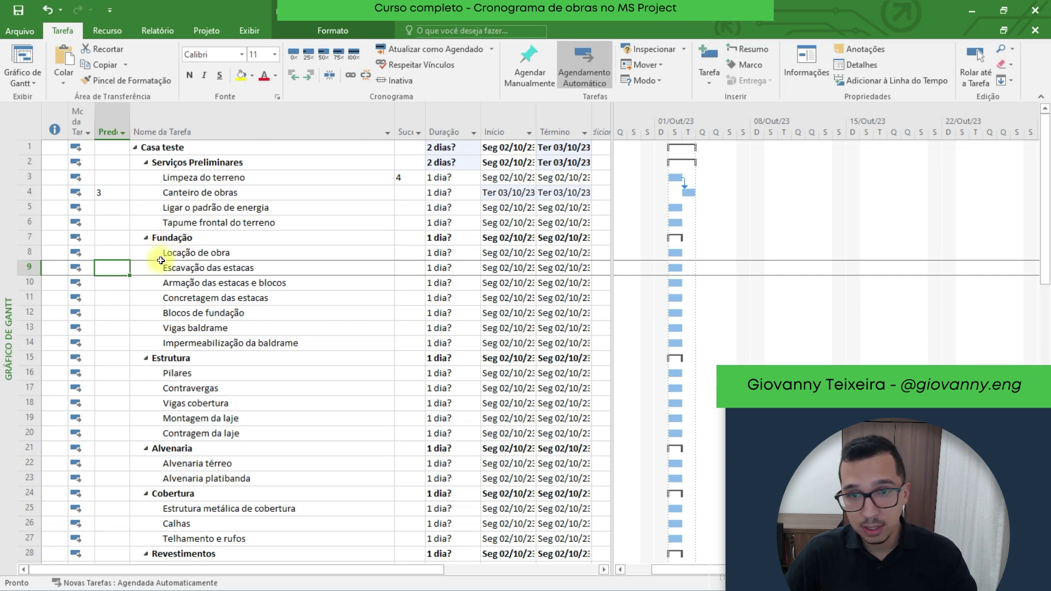
click(28, 253)
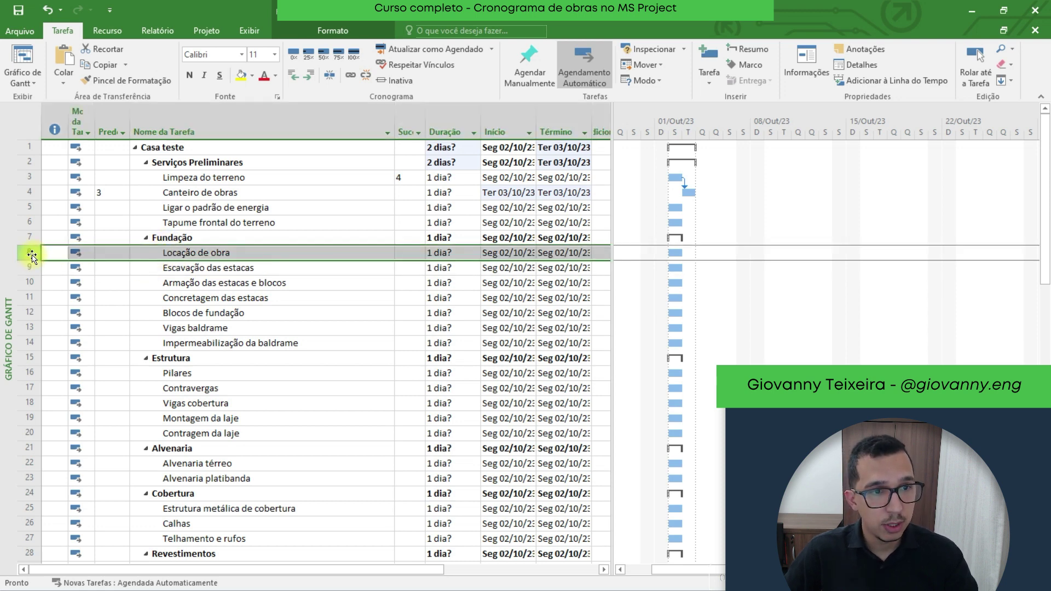
click(105, 270)
text(8)
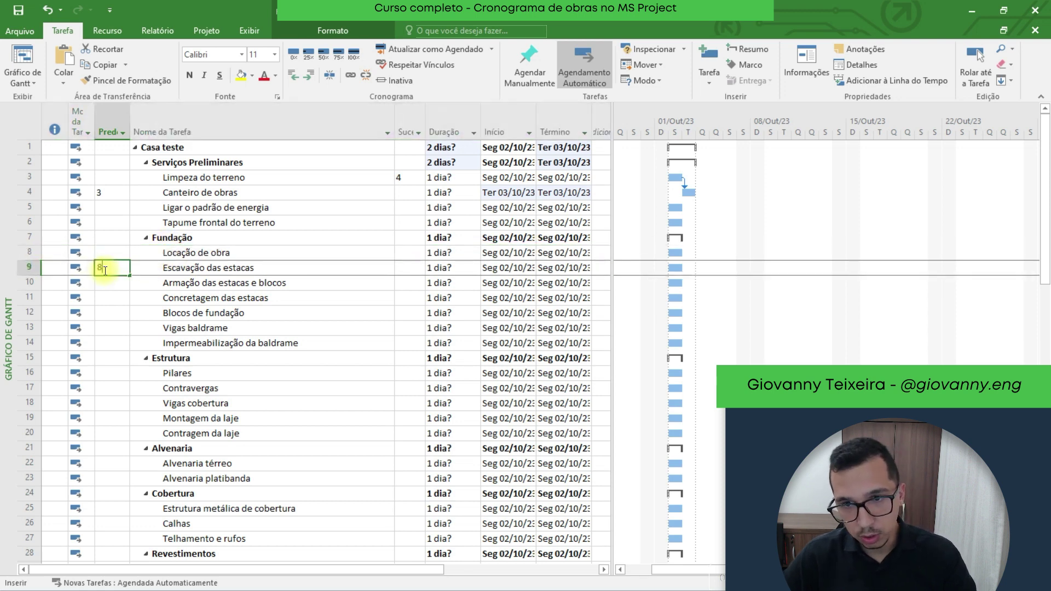
key(Return)
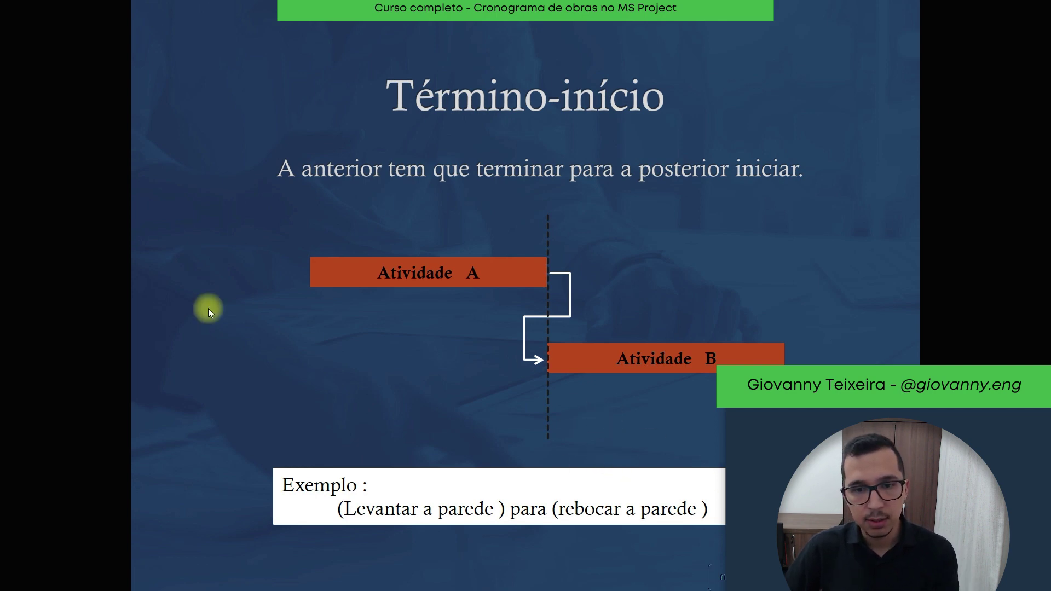
- Show the slide on finish-to-start with lag and its example, and switch back to Microsoft Project
click(404, 326)
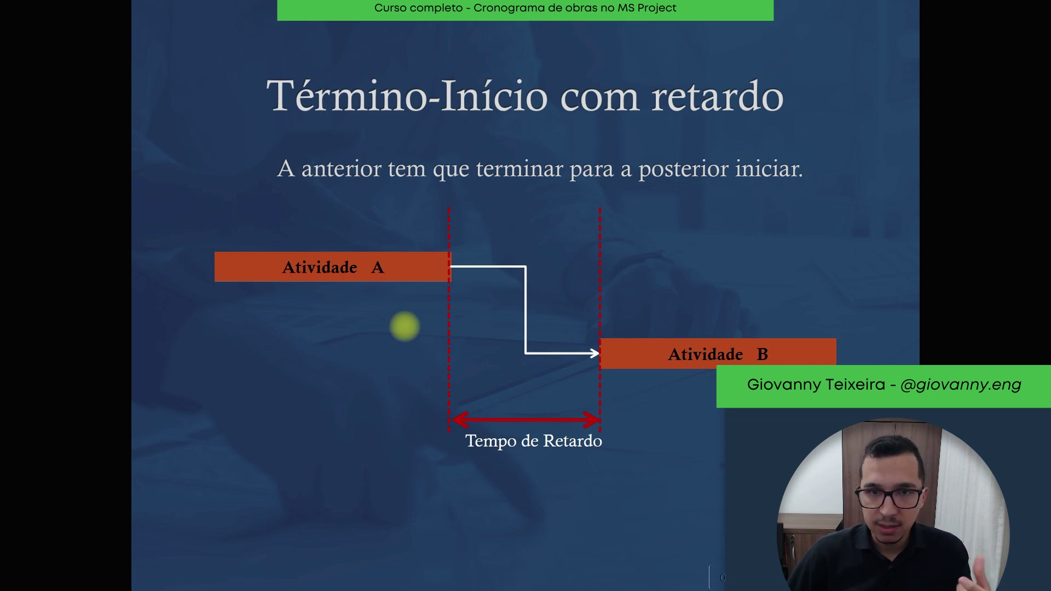
key(Right)
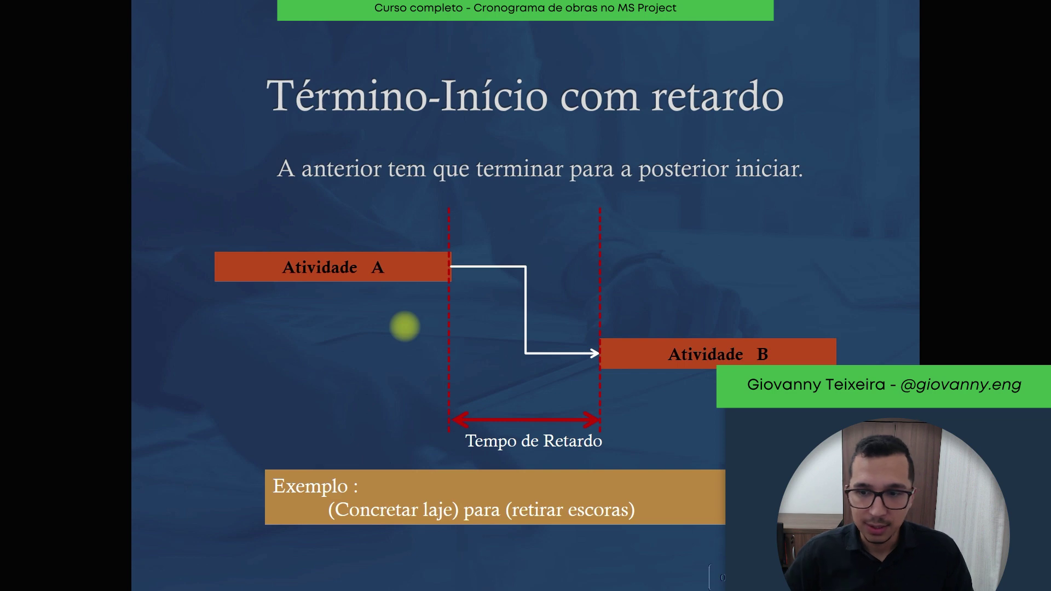
key(alt+Tab)
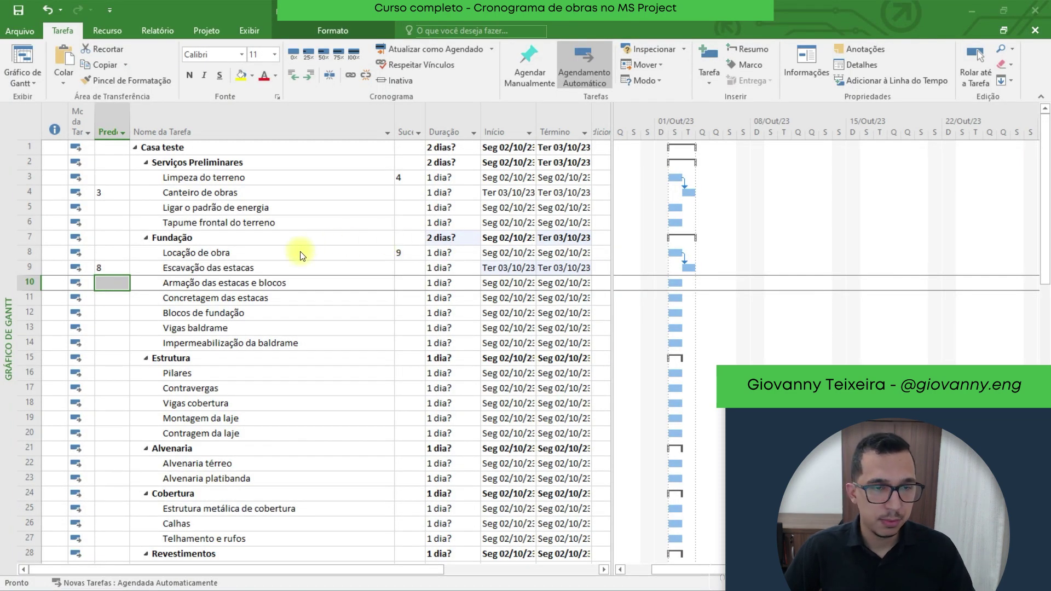
- Try to set the predecessor of Blocos de fundação to 11+3
click(120, 313)
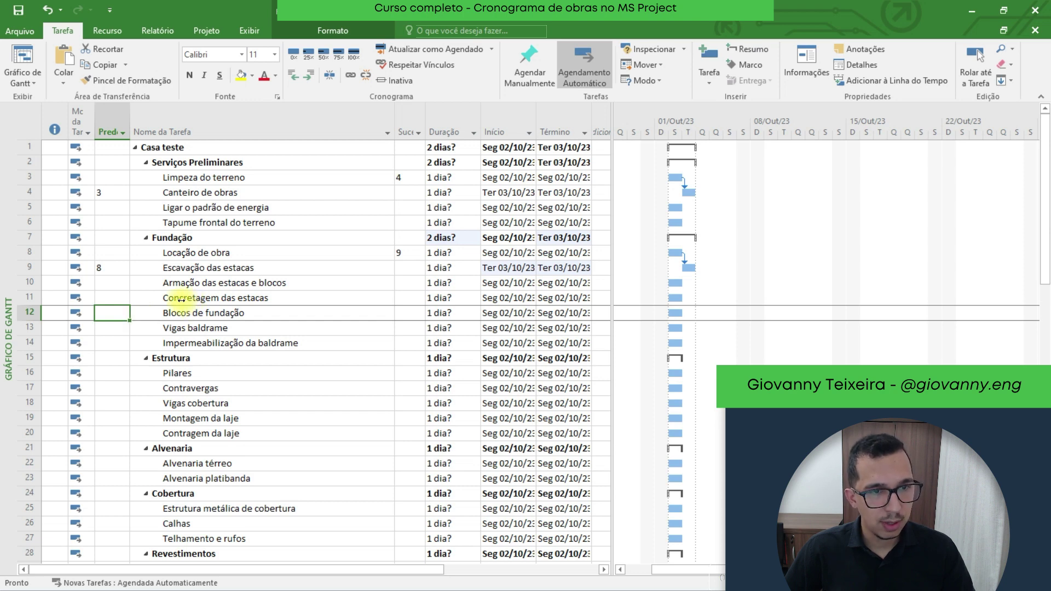
click(121, 313)
text(11+)
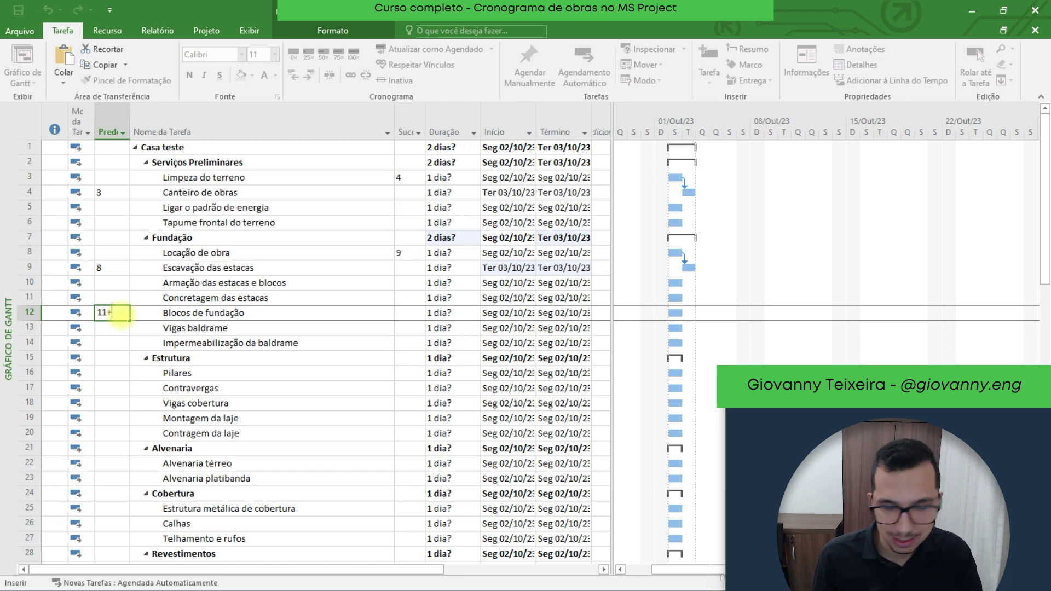
text(3)
key(Return)
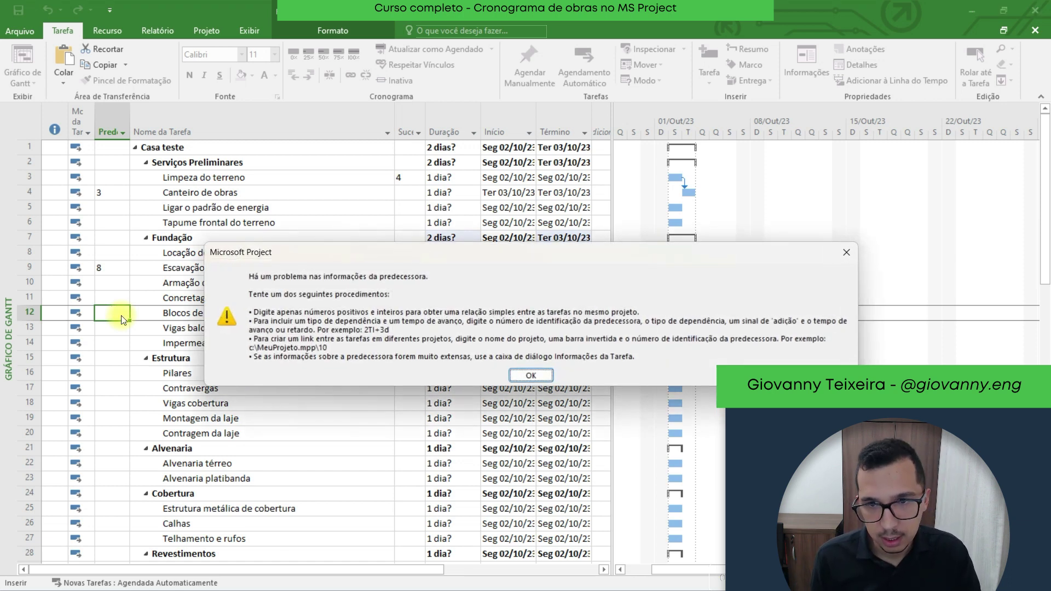
key(Return)
- Add the TI dependency type to the Blocos de fundação predecessor so that it reads 11TI+3
click(110, 316)
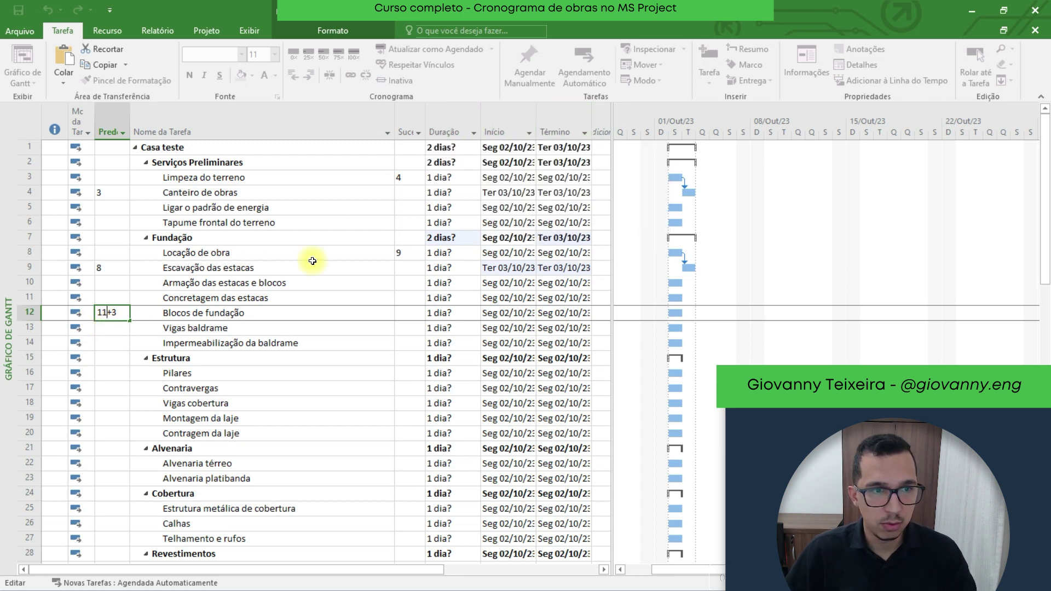
text(ti)
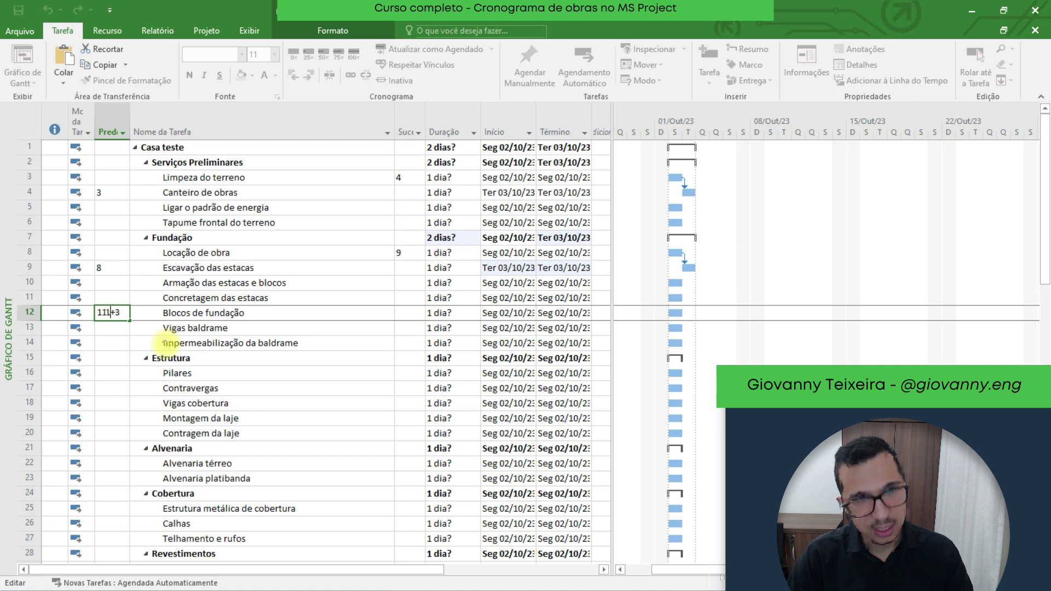
key(Return)
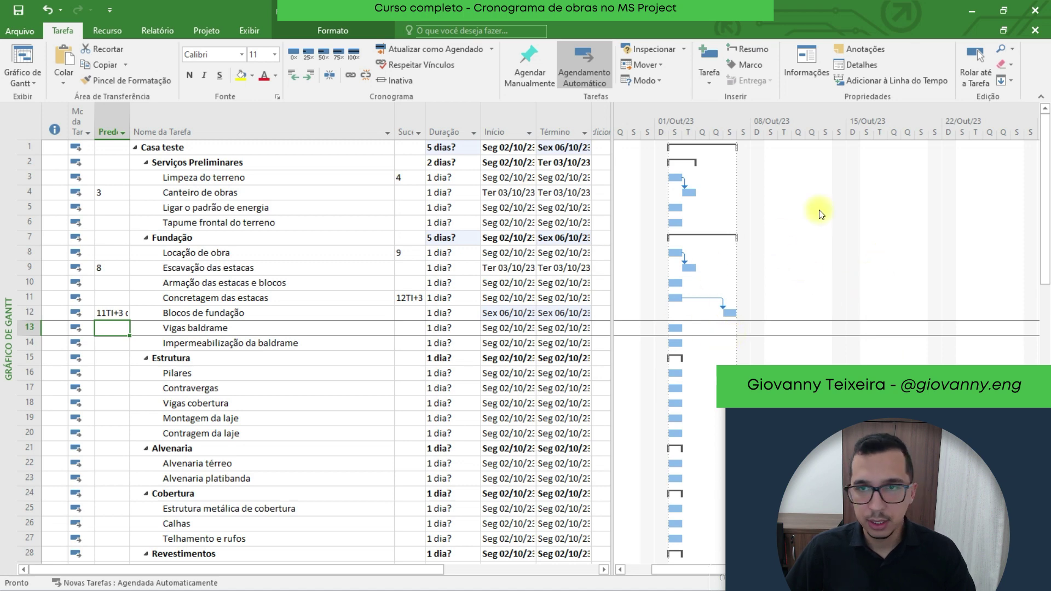
- Set the Gantt chart's bottom-tier column gridlines (Coluna da camada inferior) to a dotted line
right_click(805, 213)
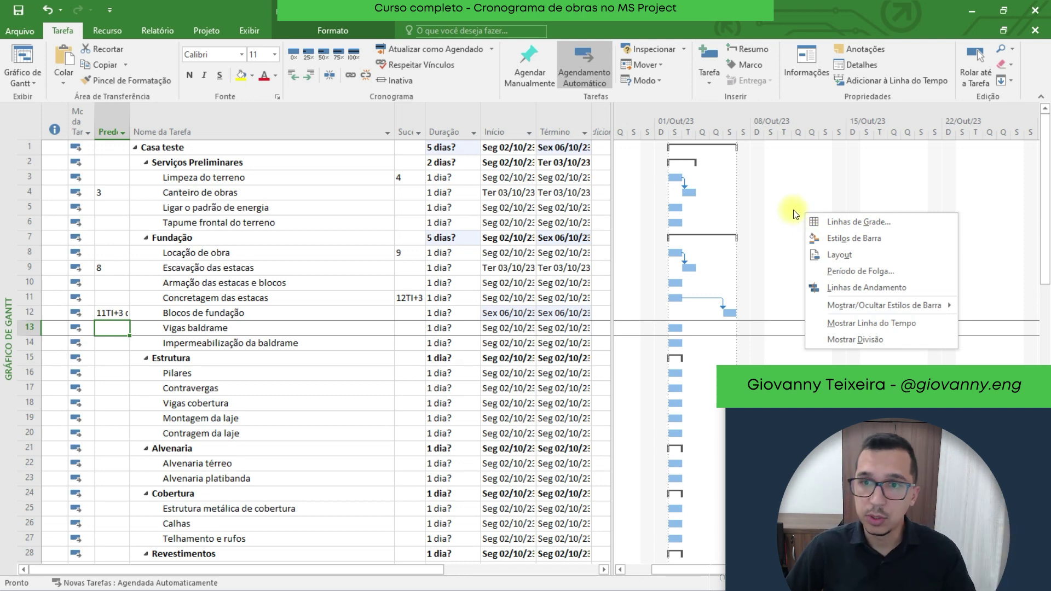
click(865, 224)
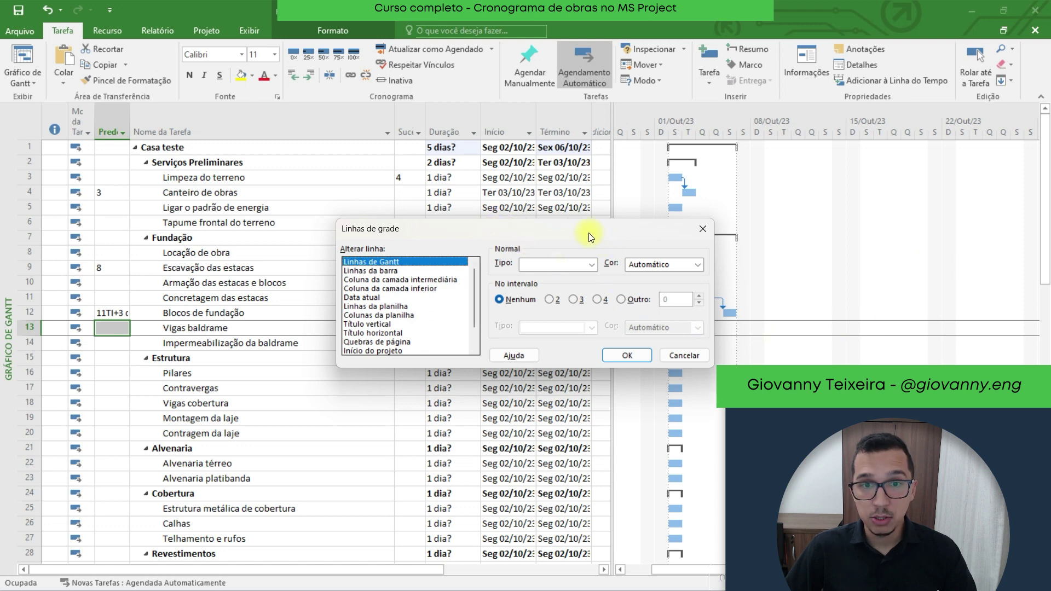
drag(555, 226, 708, 205)
scroll(545, 289, down, 1)
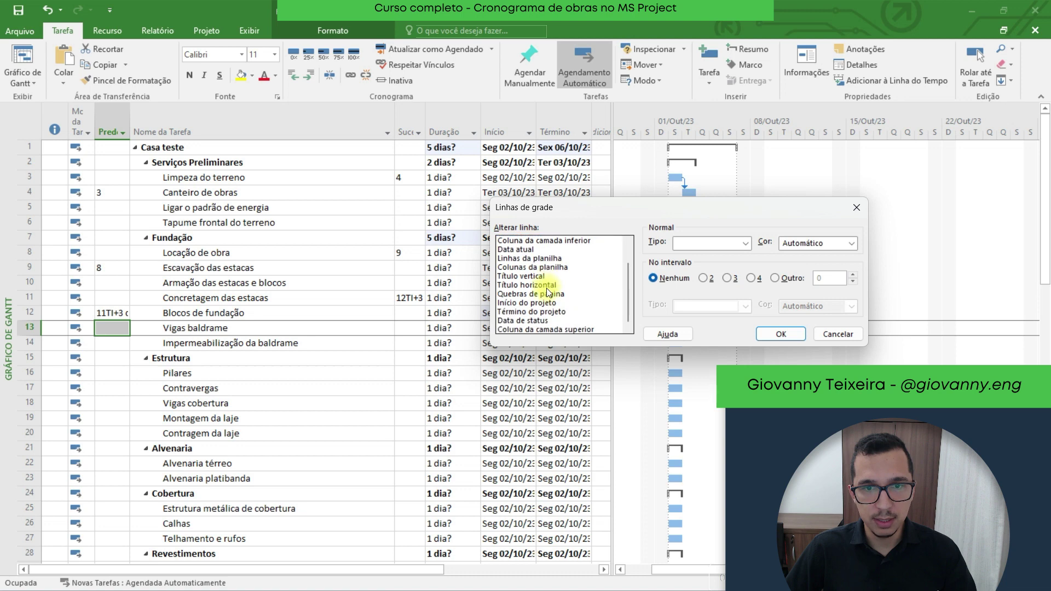
scroll(549, 293, up, 1)
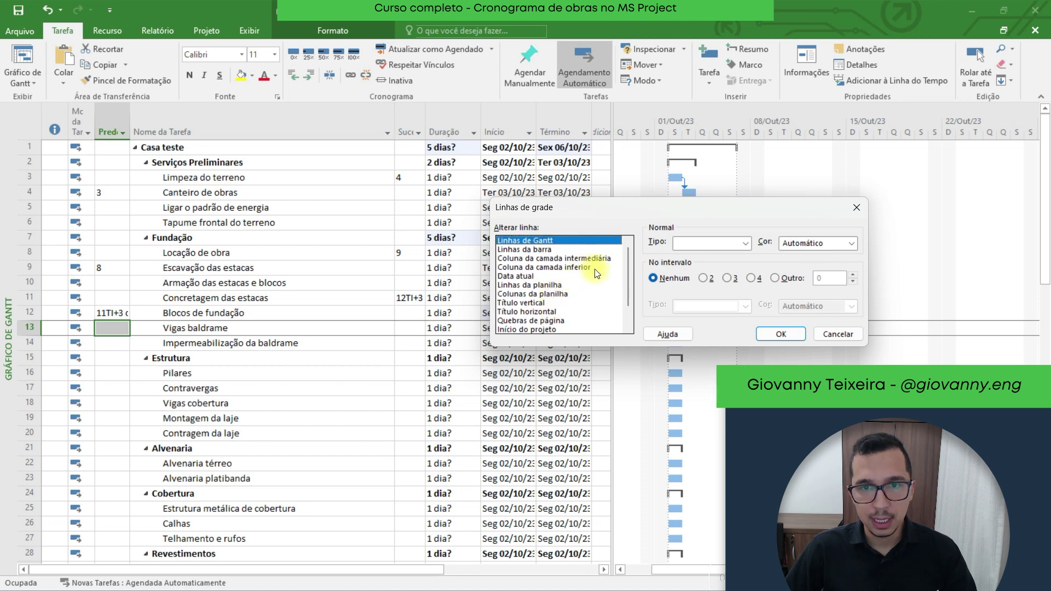
click(572, 266)
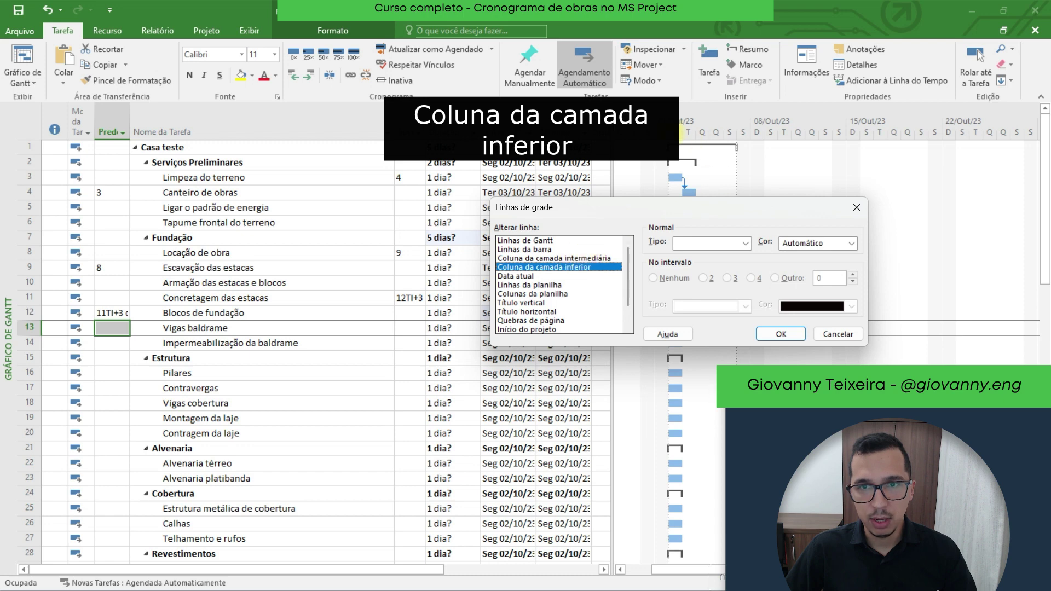
click(747, 246)
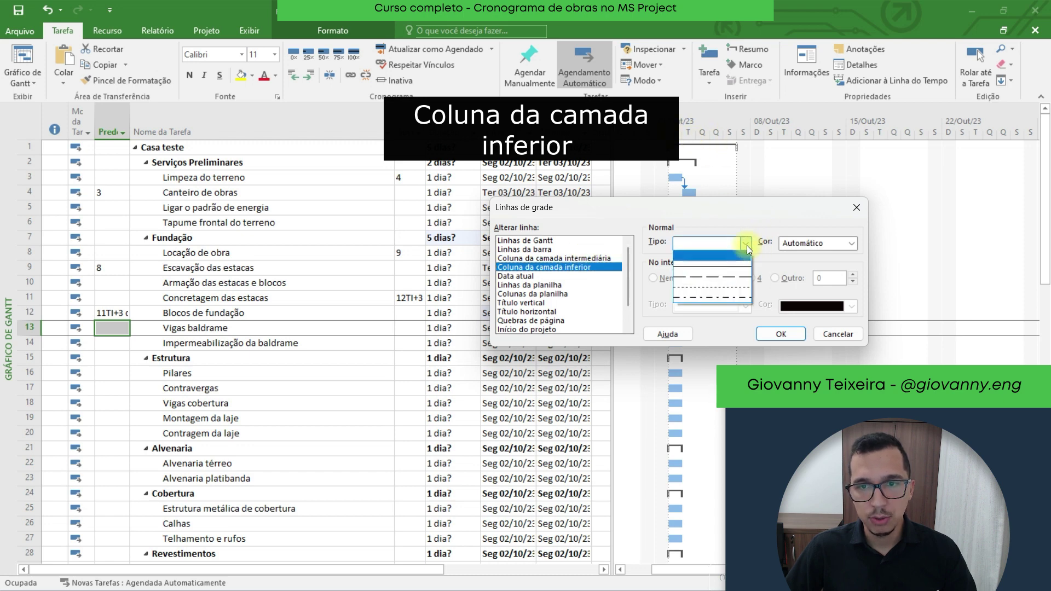
click(741, 282)
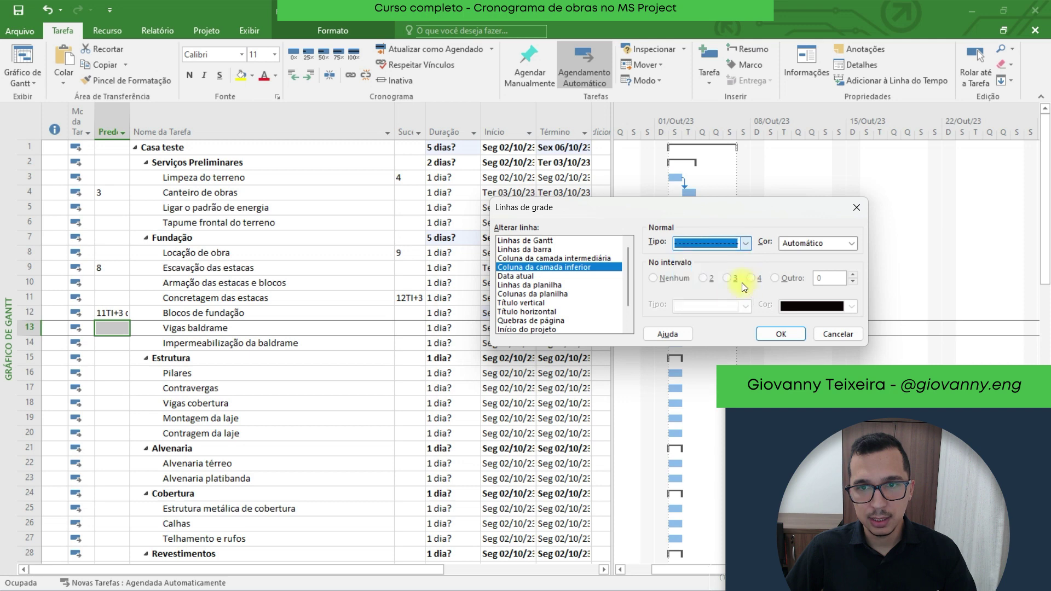
click(798, 335)
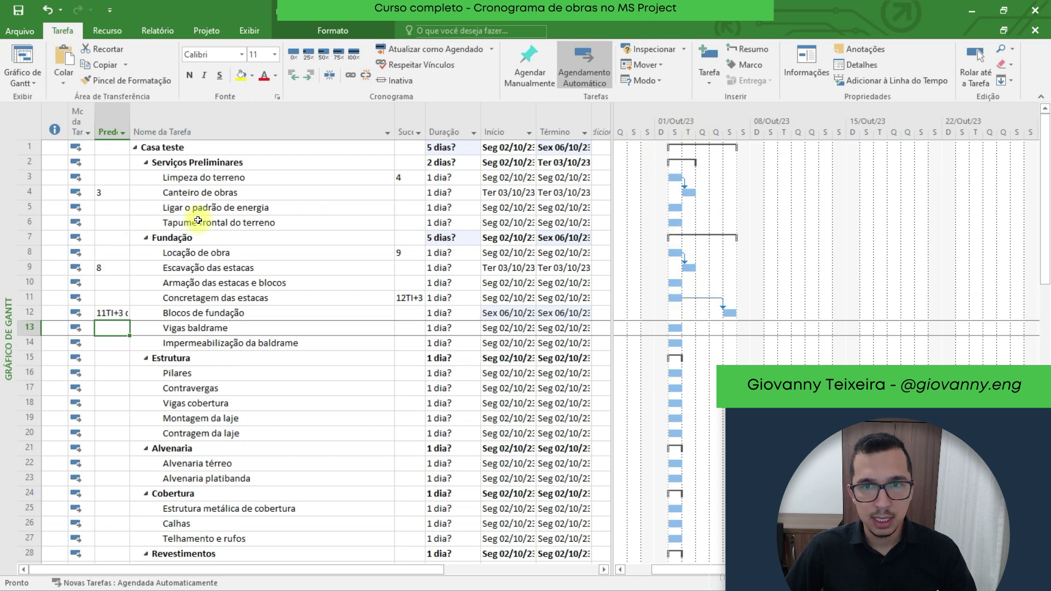
- Set the Gantt row gridlines (Linhas de Gantt) to a solid line in light grey
right_click(791, 207)
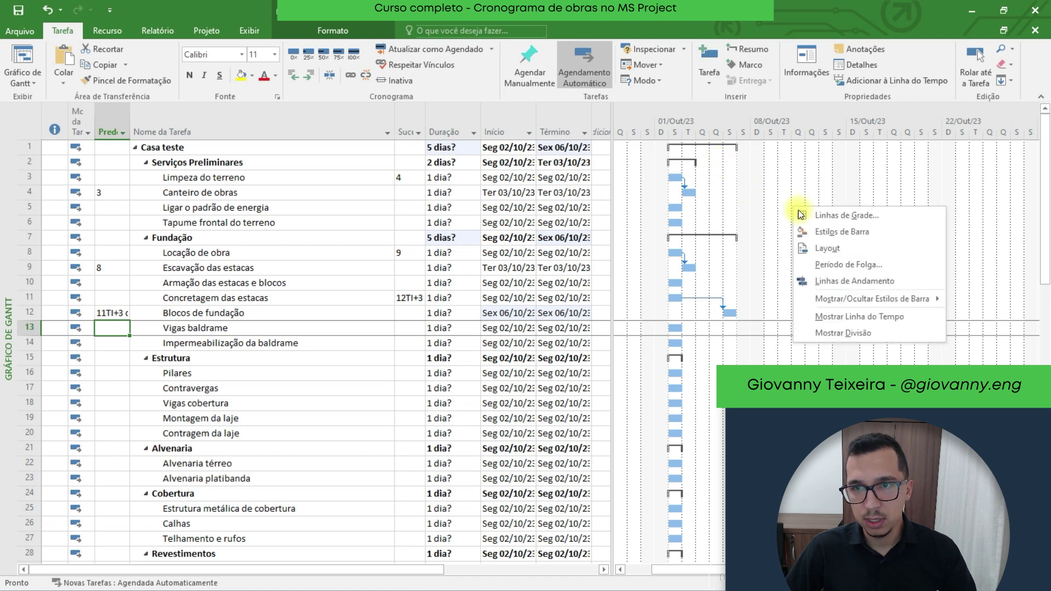
click(808, 211)
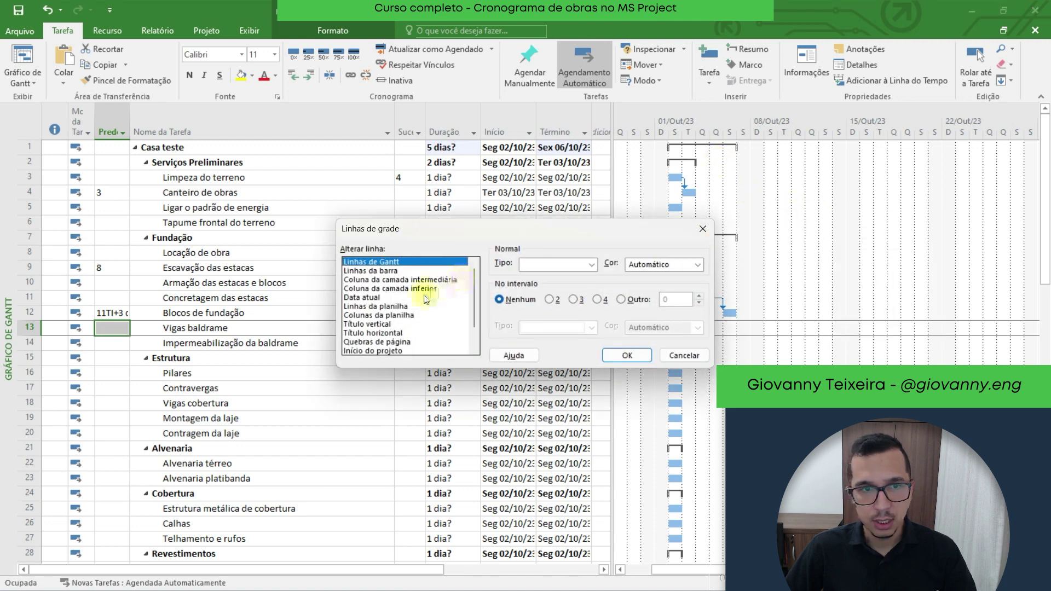
click(591, 264)
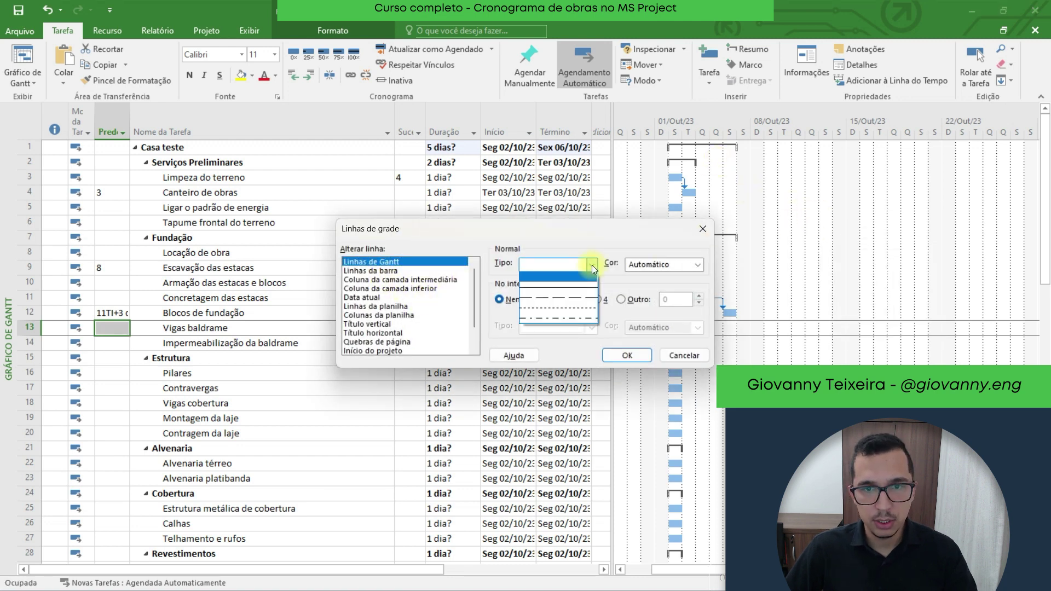
click(580, 289)
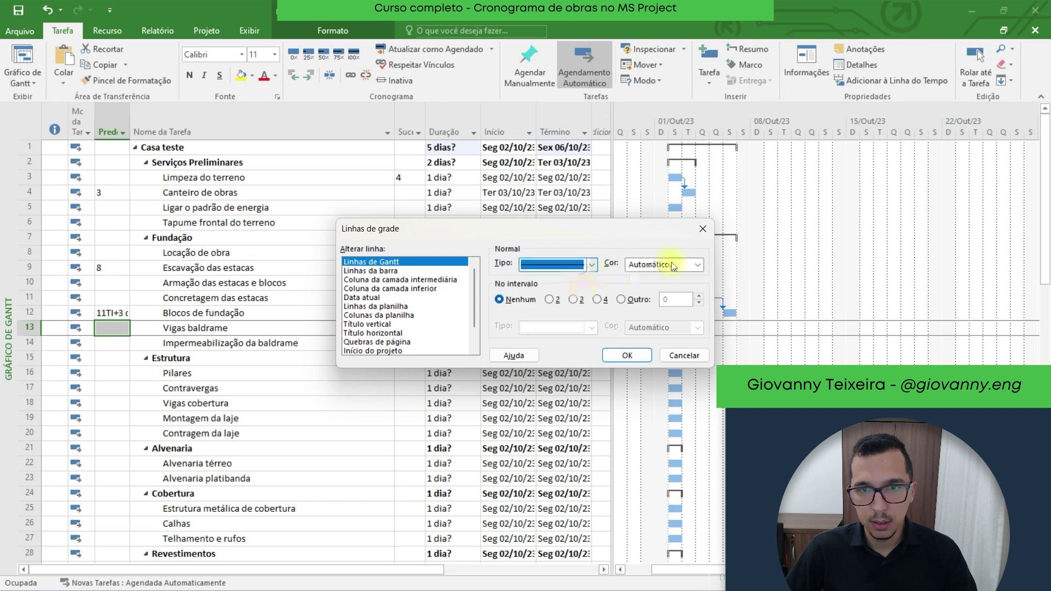
click(672, 265)
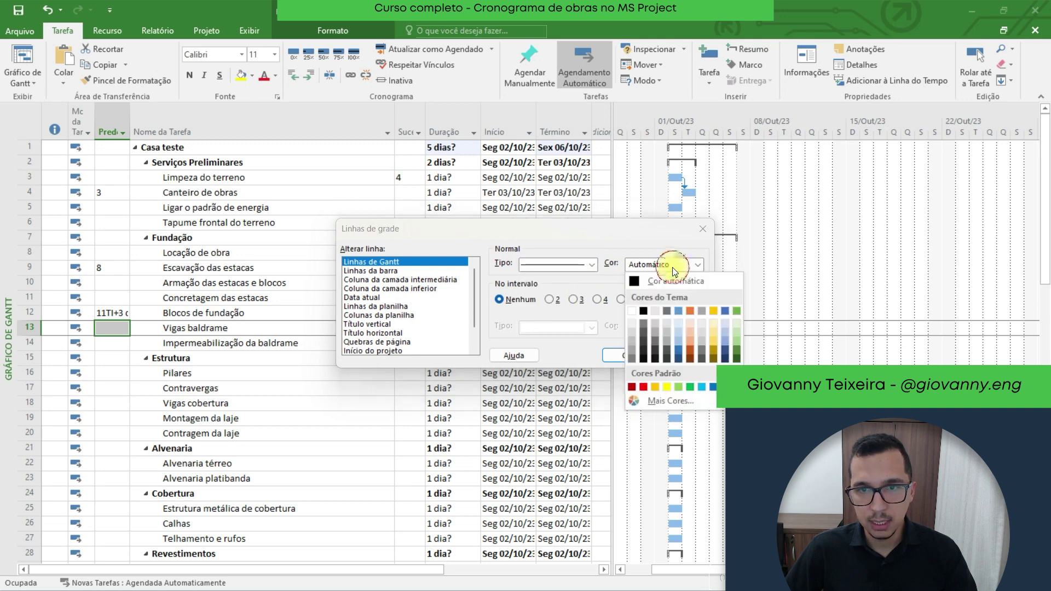
click(632, 331)
click(623, 355)
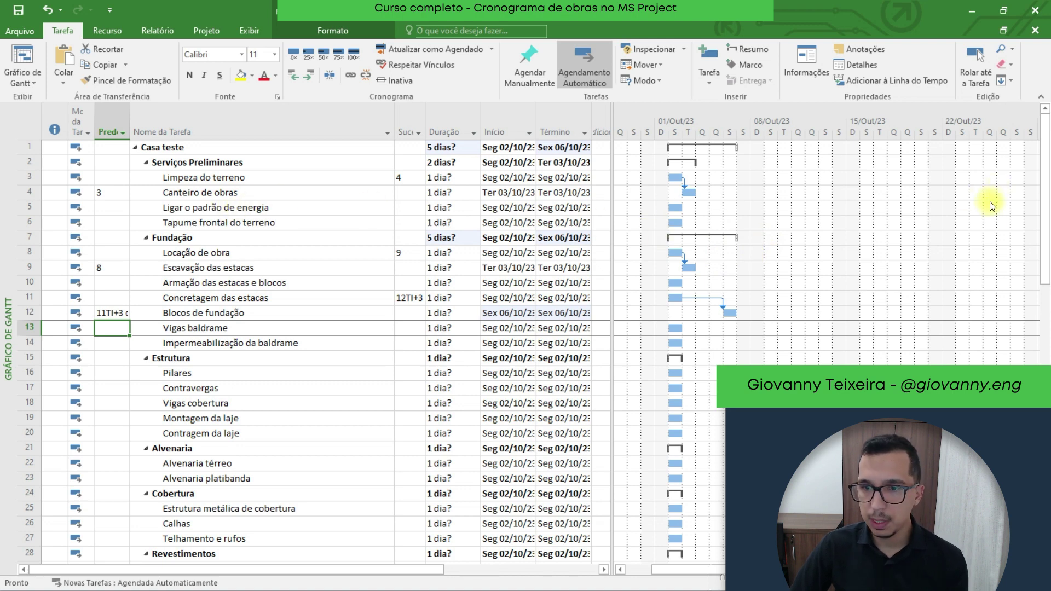
right_click(800, 206)
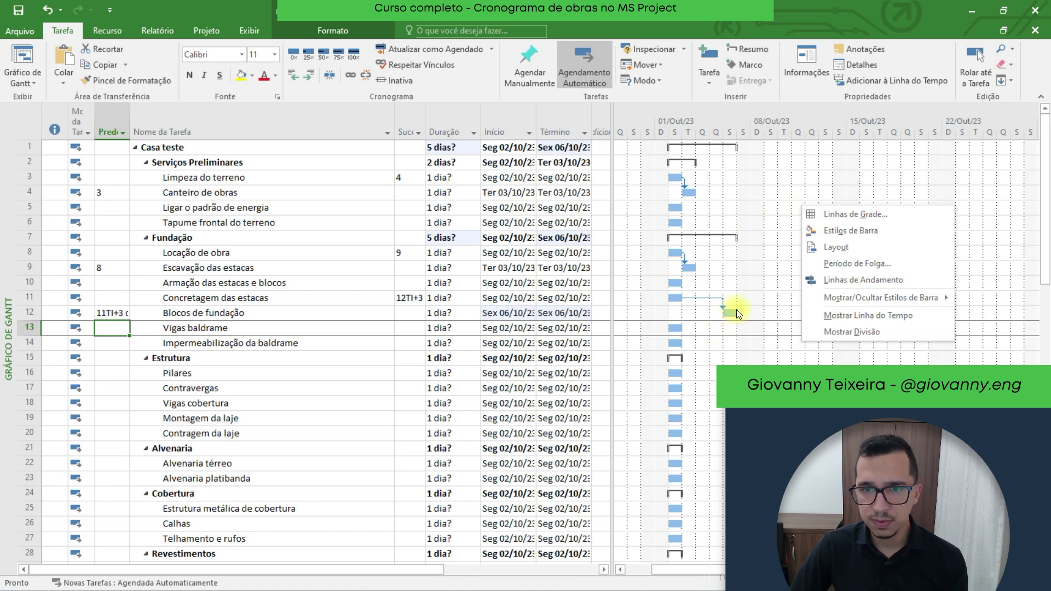
click(701, 308)
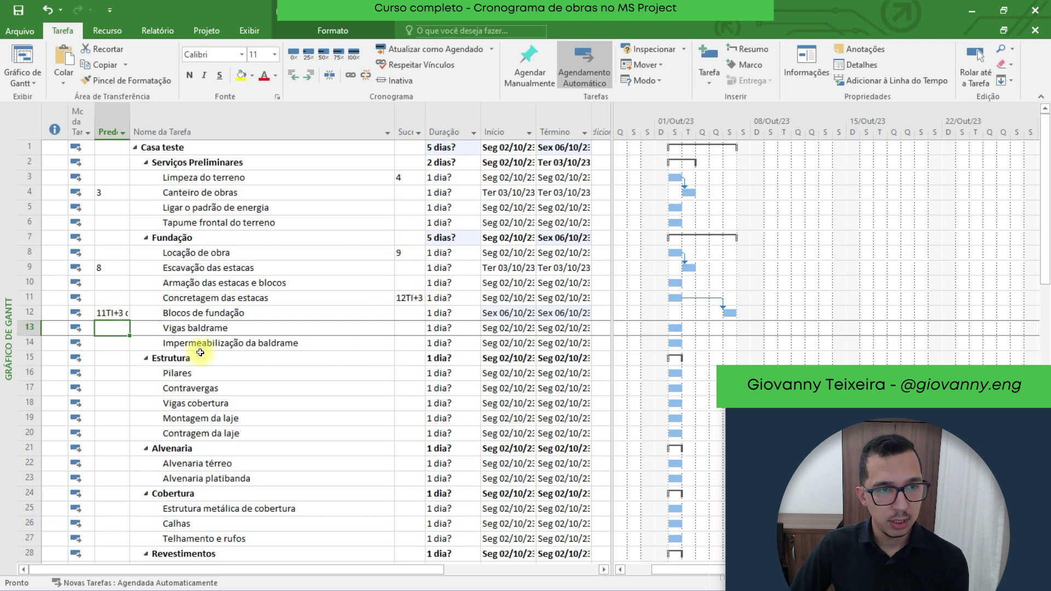
click(113, 312)
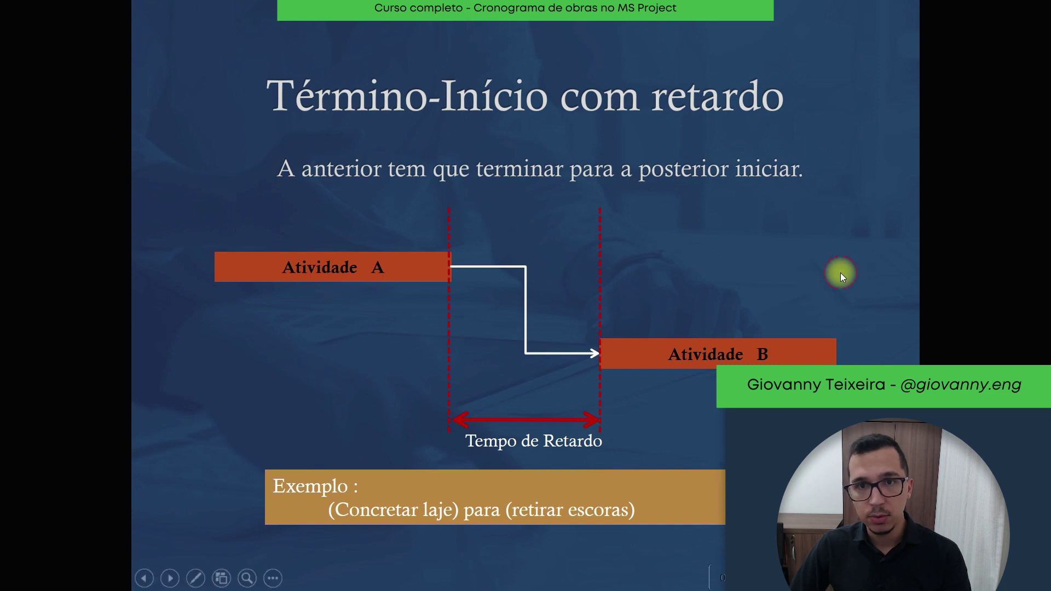
- Advance the presentation through the slide on finish-to-start with lead (Término-Início com adiantamento)
click(840, 272)
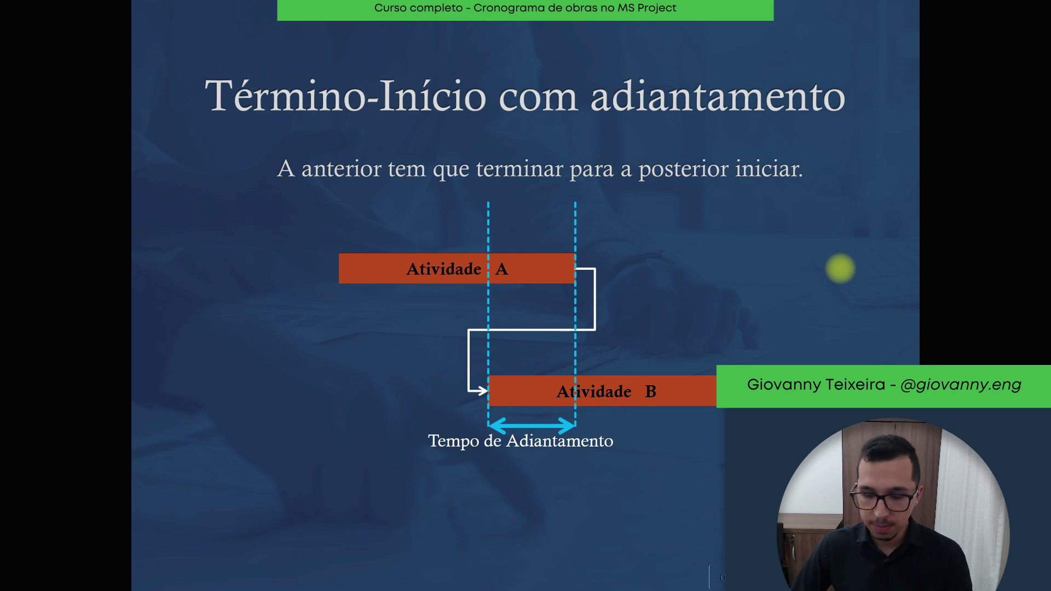
click(839, 267)
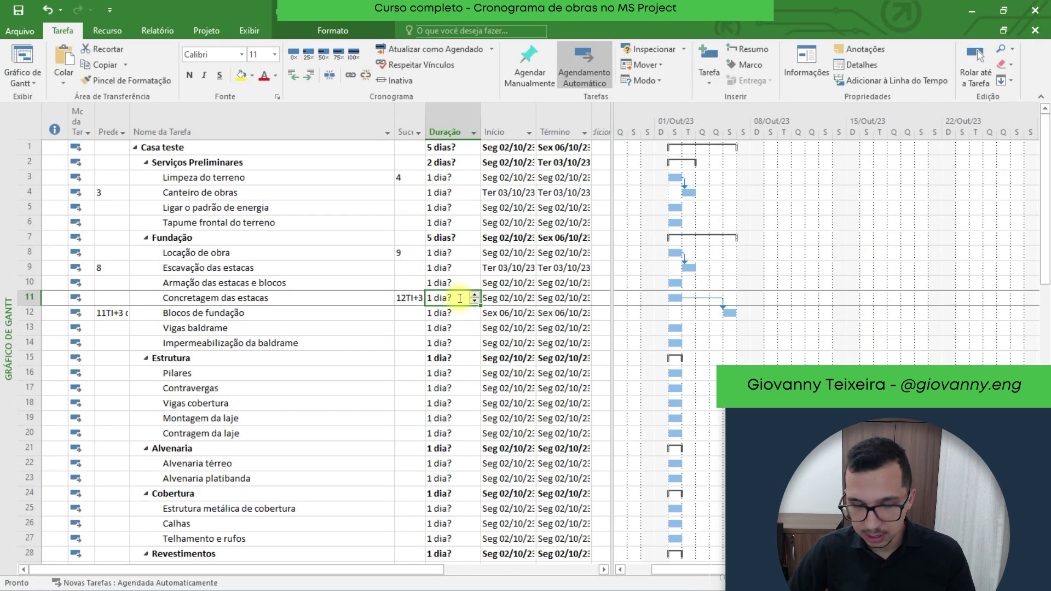
- Set the duration of Concretagem das estacas to 5 days
text(5)
key(Return)
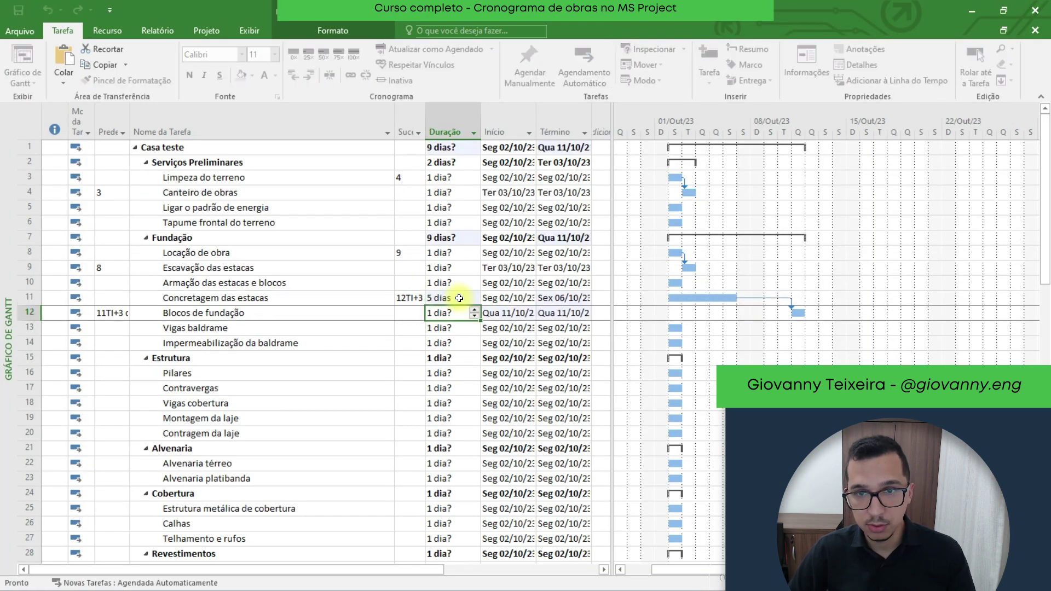
- Change the predecessor of Blocos de fundação to 11TI-2 dias, a finish-to-start link with a 2-day lead
click(105, 312)
click(105, 312)
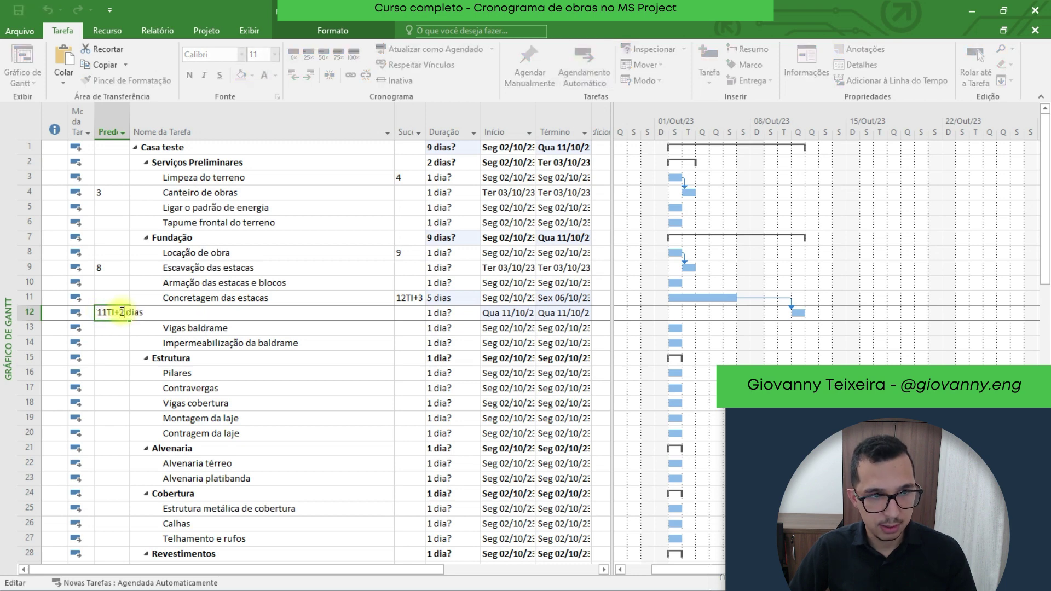
click(119, 314)
key(BackSpace)
text(-2)
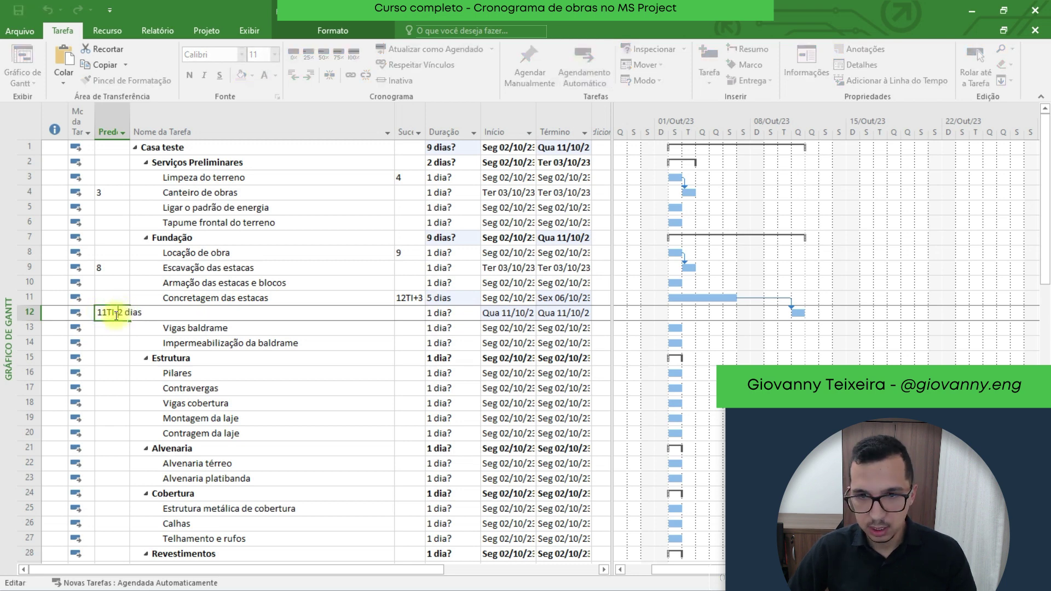
key(Return)
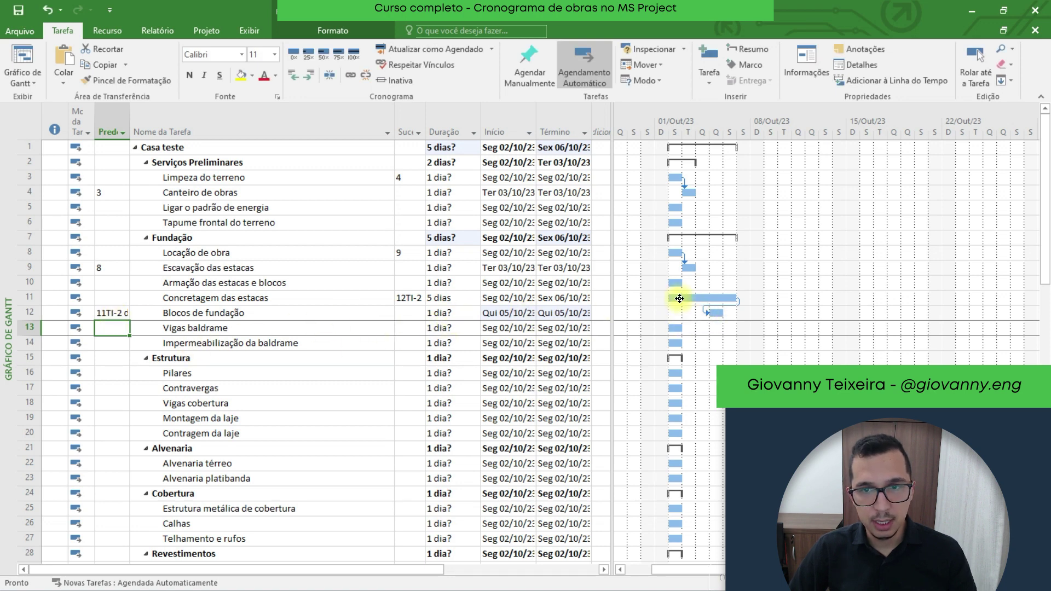
mouse_move(689, 308)
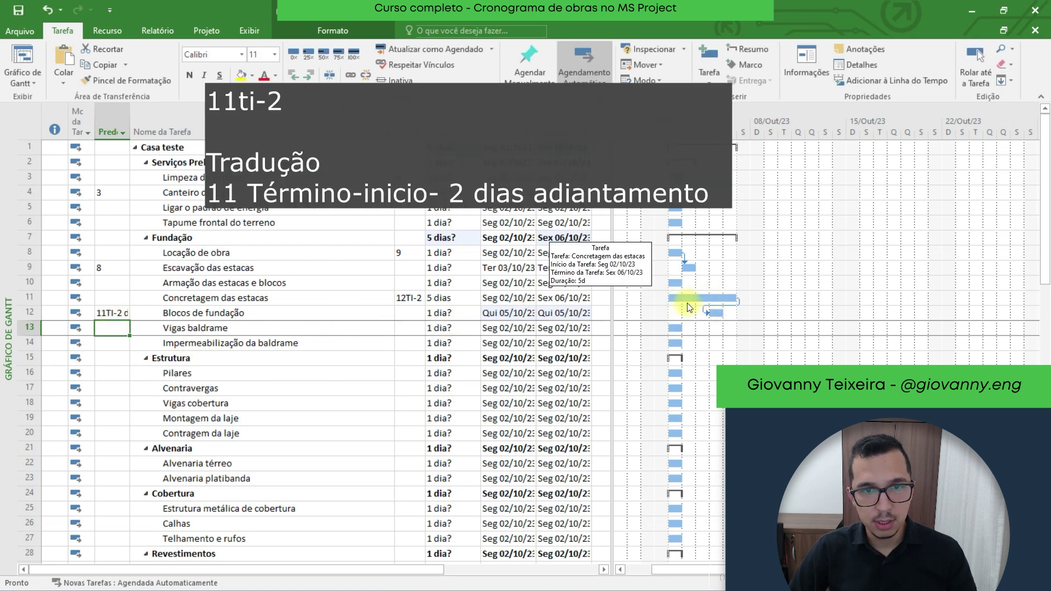
- Set the duration of Blocos de fundação to 2 days
click(447, 314)
text(2)
key(Return)
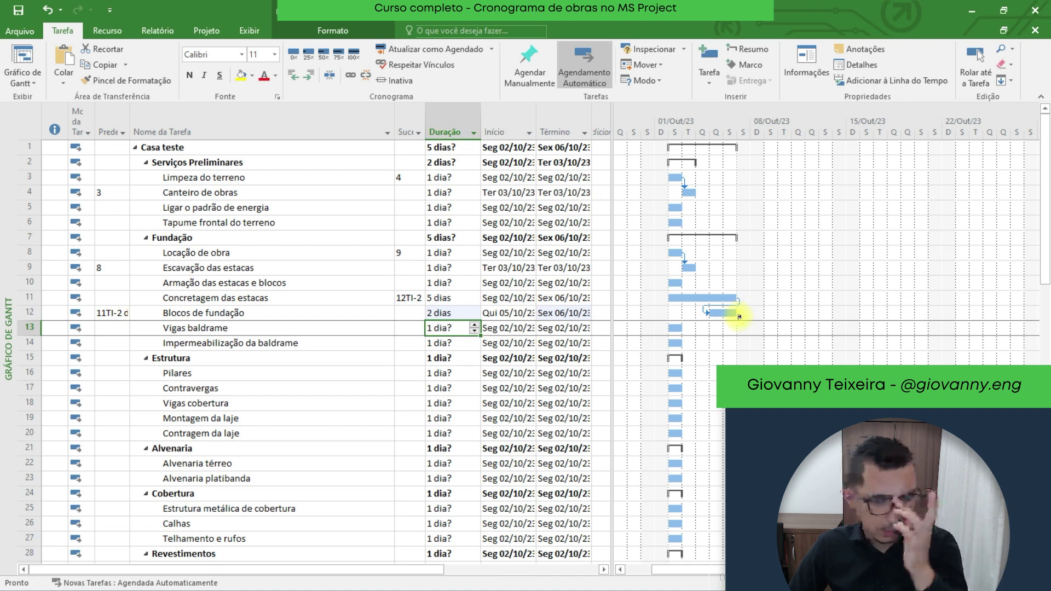
mouse_move(739, 316)
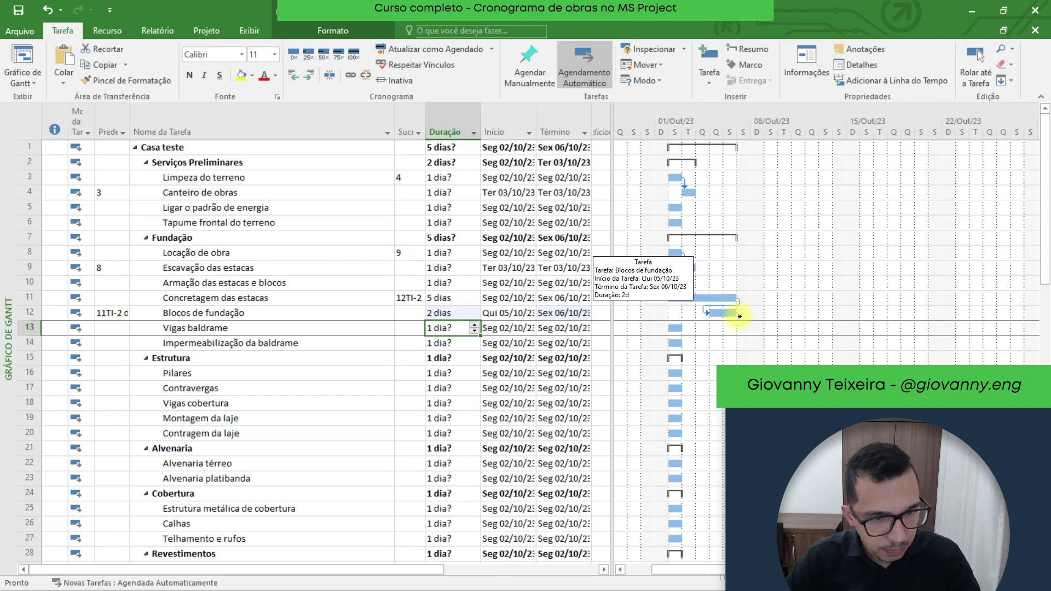
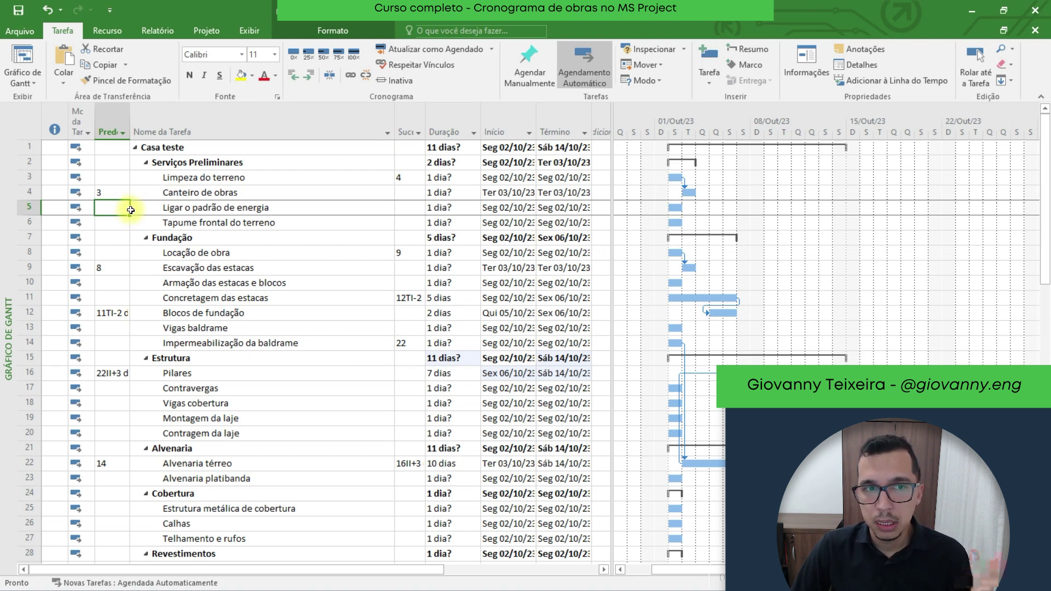
- Link Ligar o padrão de energia to Canteiro de obras start-to-start by entering 4II as its predecessor
click(117, 193)
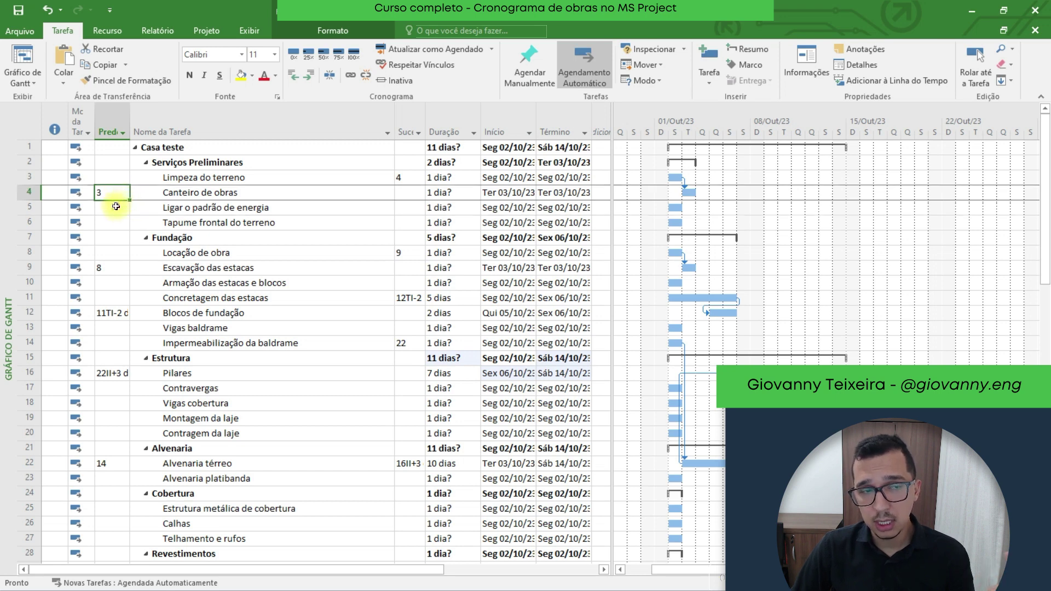
click(116, 206)
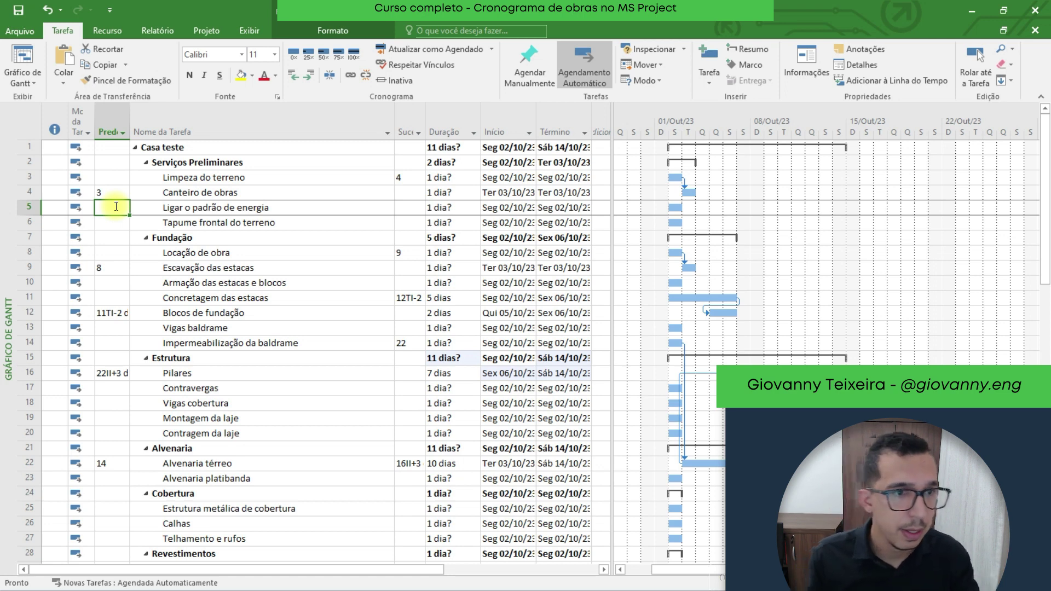
text(4ii)
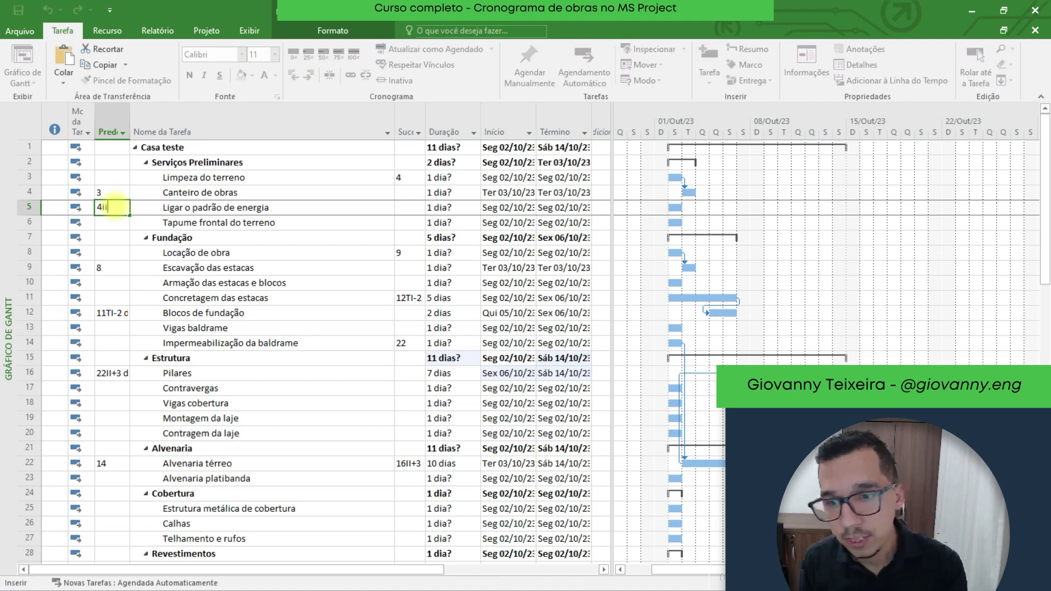
key(Return)
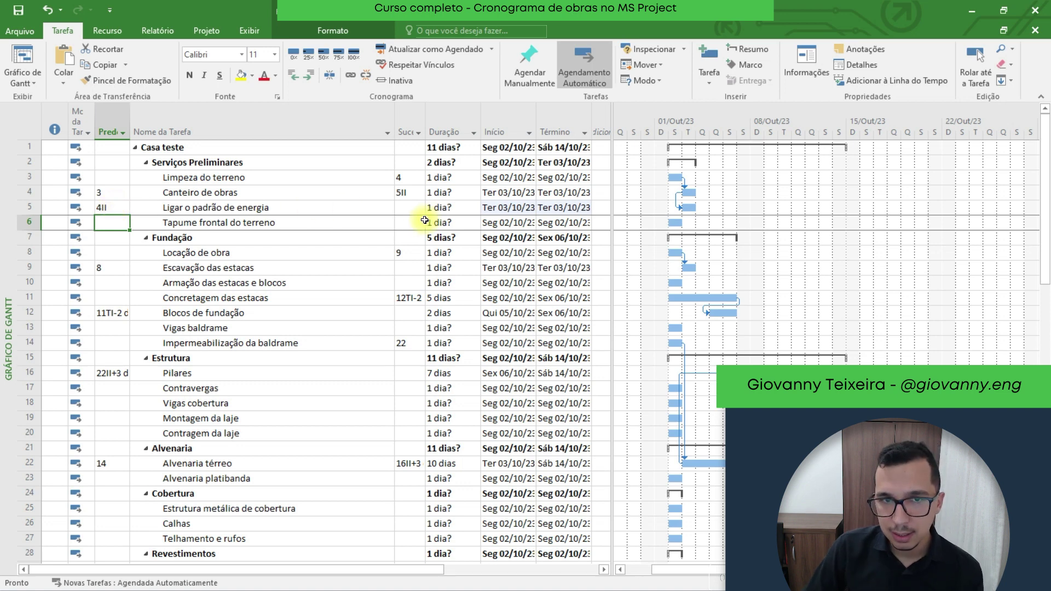
- Set the durations of Canteiro de obras to 3 days and Ligar o padrão de energia to 2 days
click(442, 211)
click(442, 192)
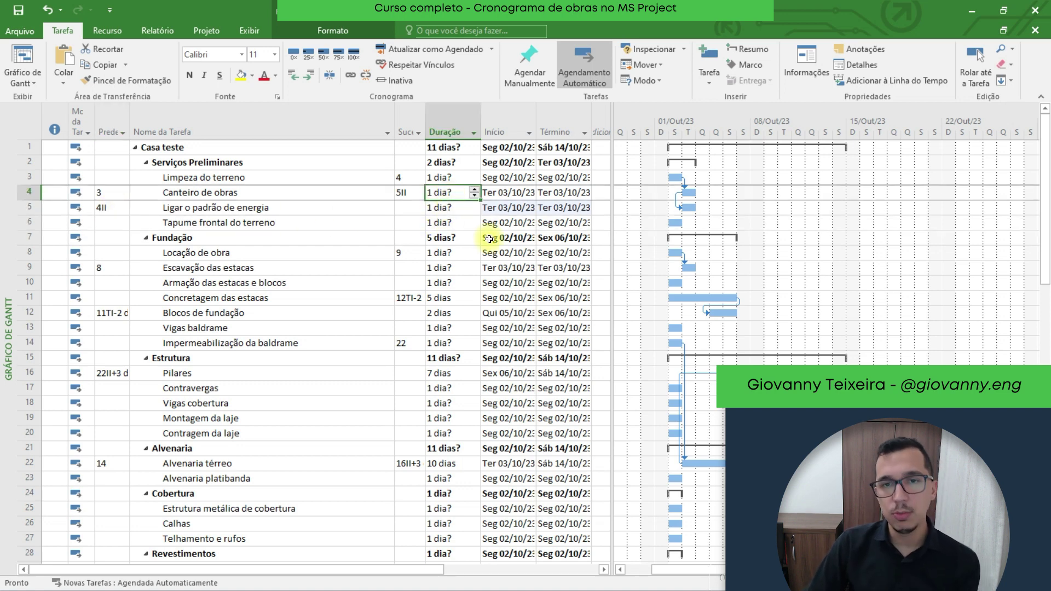
text(3)
key(Return)
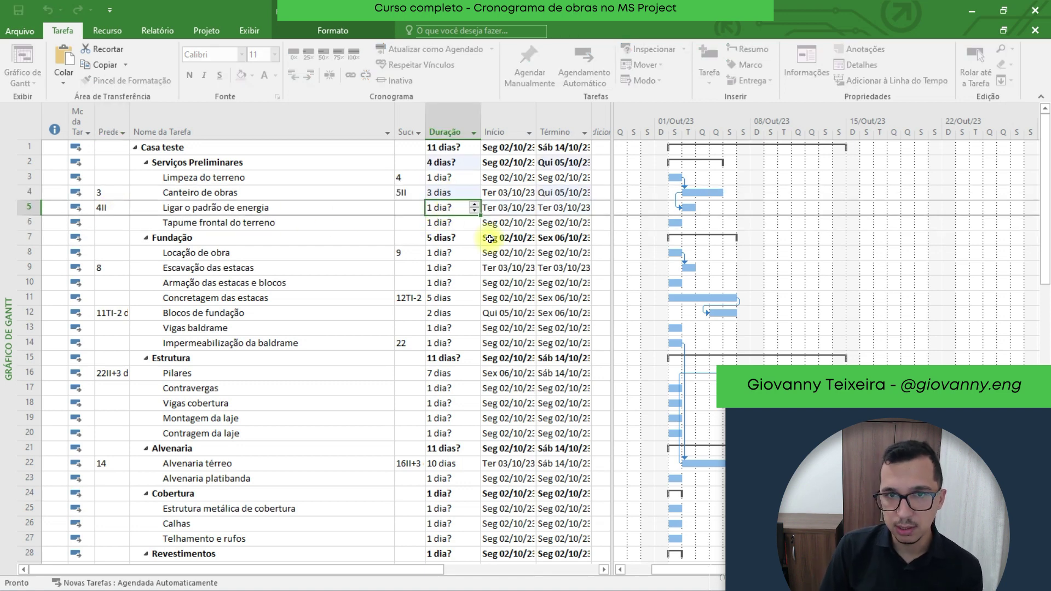
text(2)
key(Return)
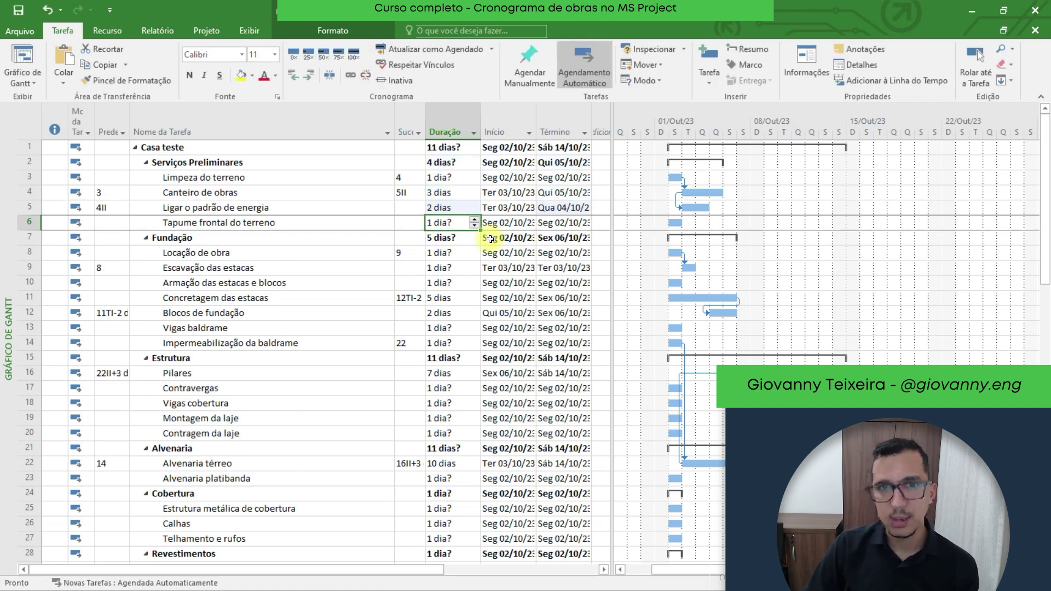
- Enter a firm duration of 1 day for Limpeza do terreno
click(463, 177)
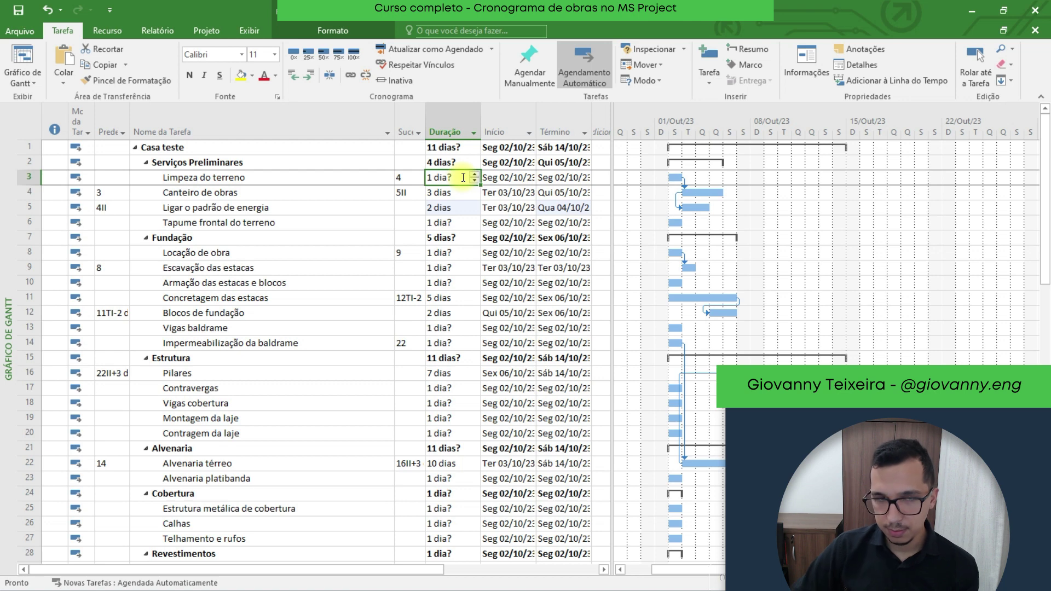
text(1)
key(Return)
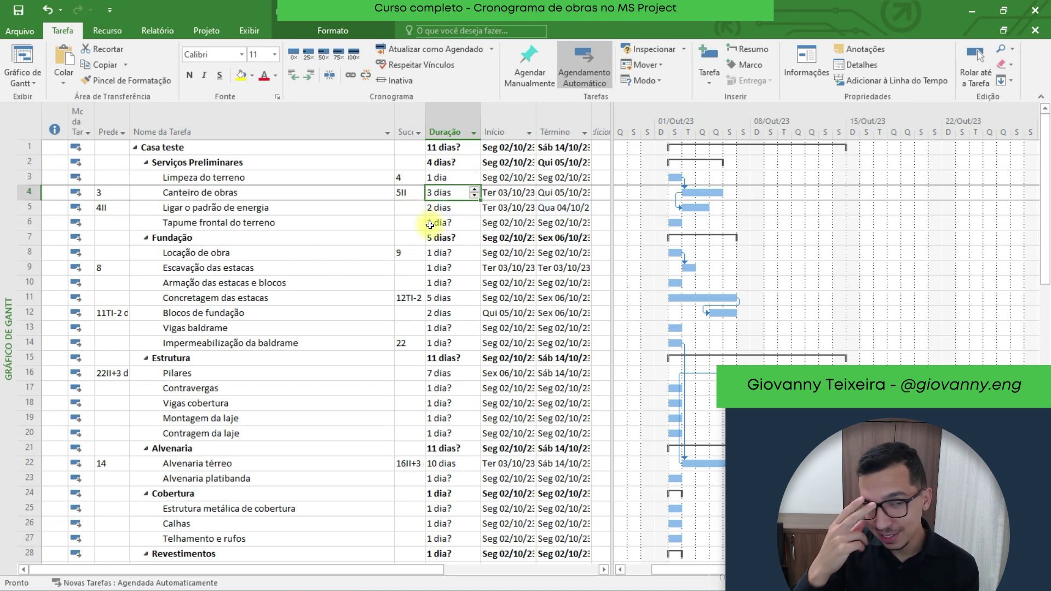
- Enter 5 as the predecessor of Tapume frontal do terreno, linking it to Ligar o padrão de energia
click(128, 222)
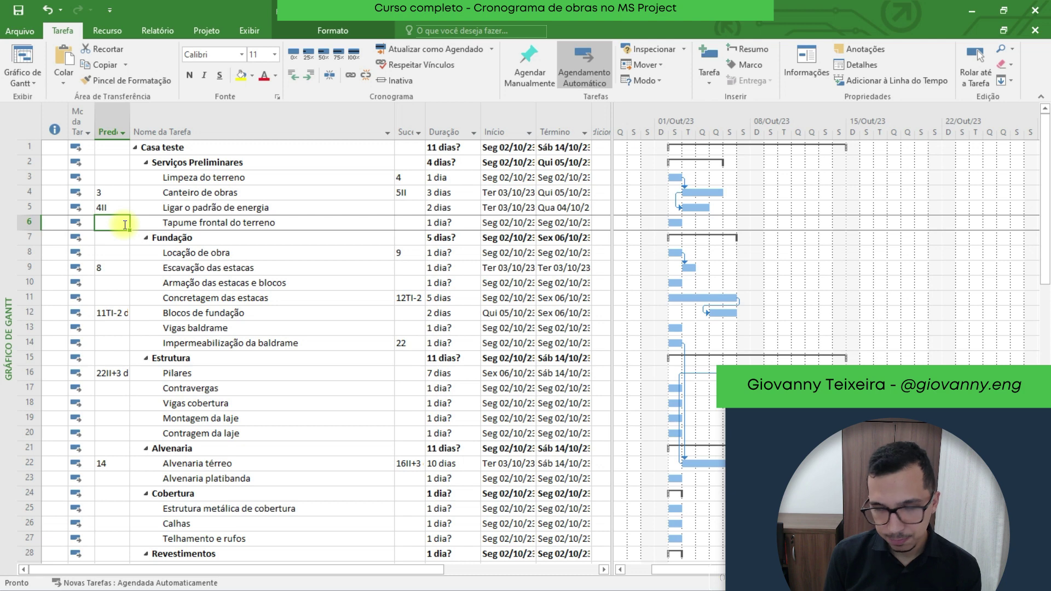
text(5)
key(Return)
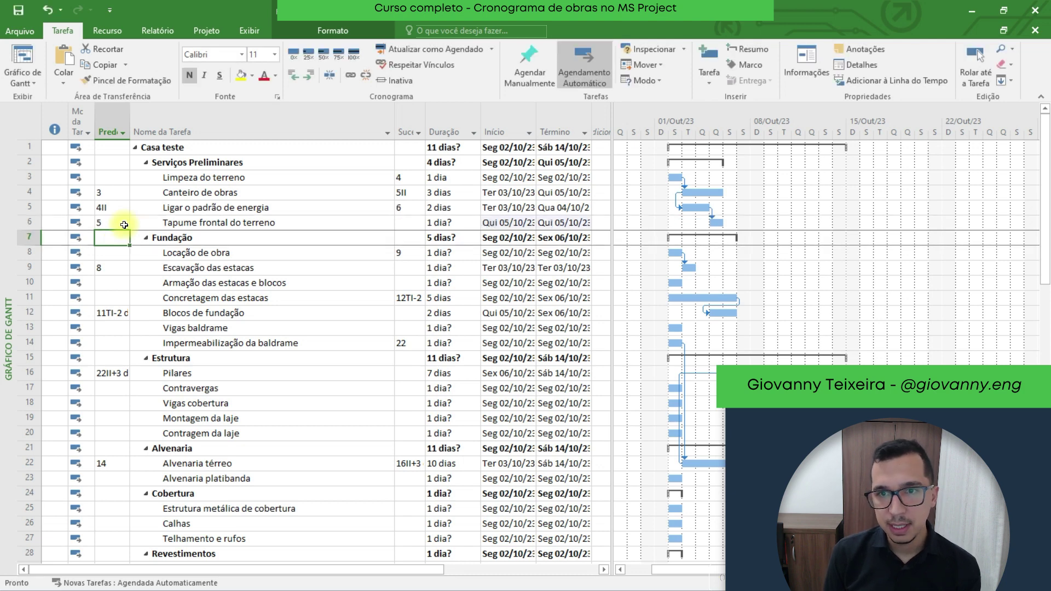
- Enter 2 as the predecessor of Locação de obra, linking it to the Serviços Preliminares summary task
key(Down)
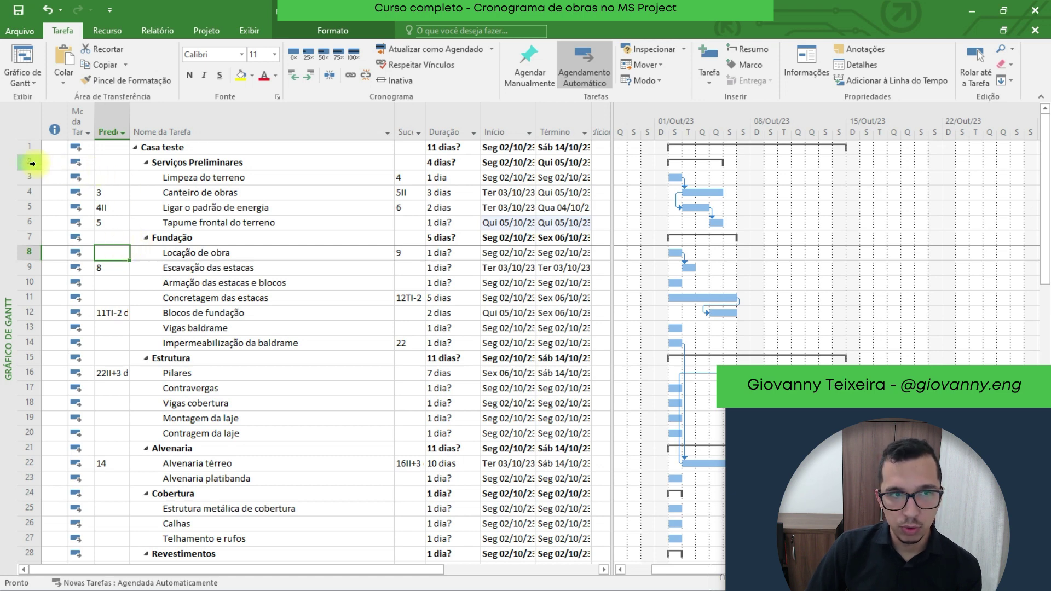
text(2)
key(Return)
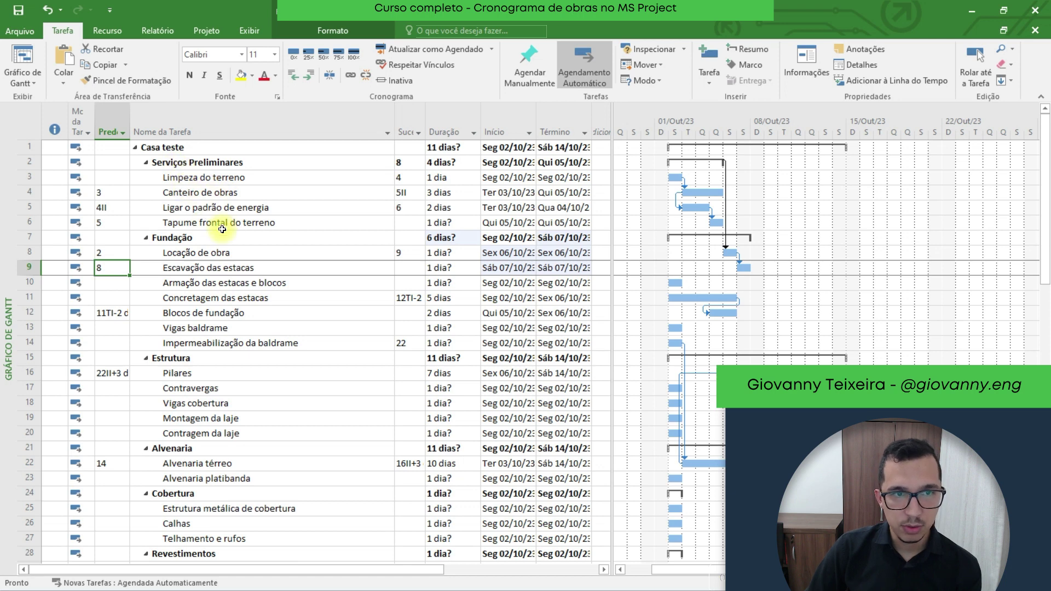
- Replace the predecessor of Locação de obra with the individual tasks 4;5;6
click(108, 253)
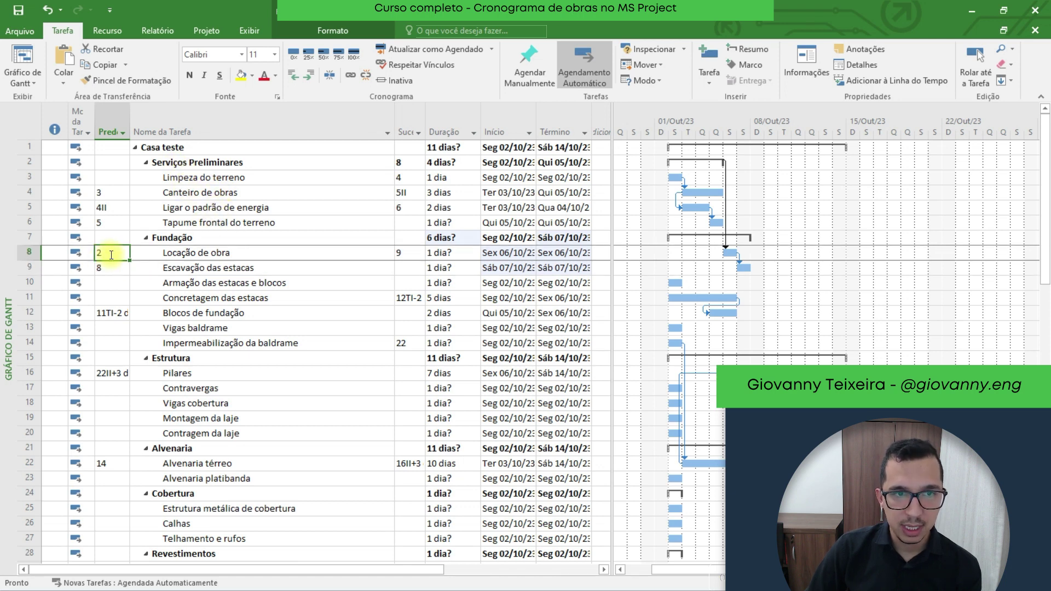
text(4)
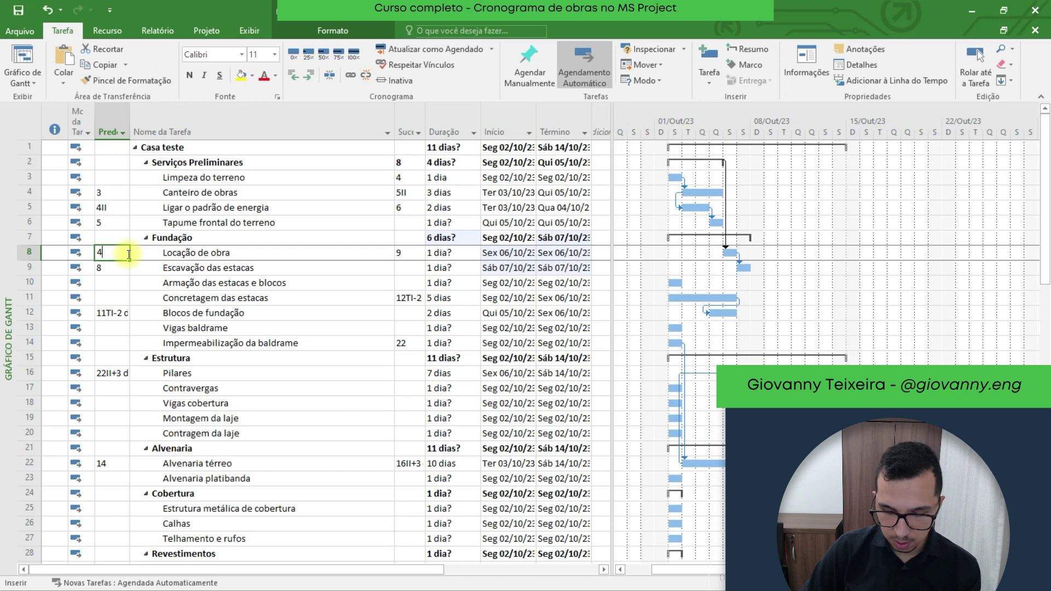
text(;5;6)
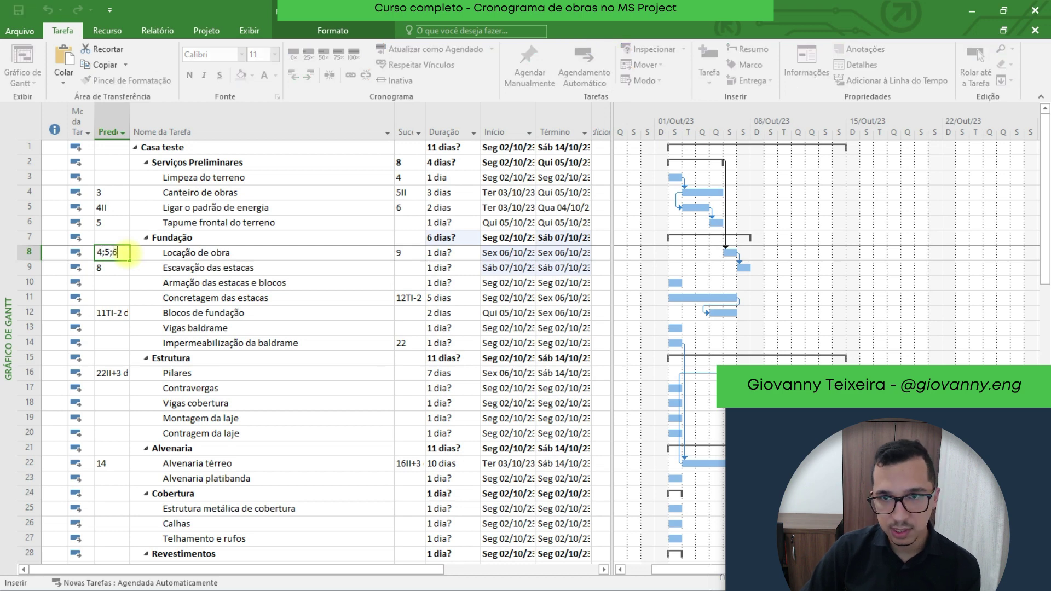
key(Return)
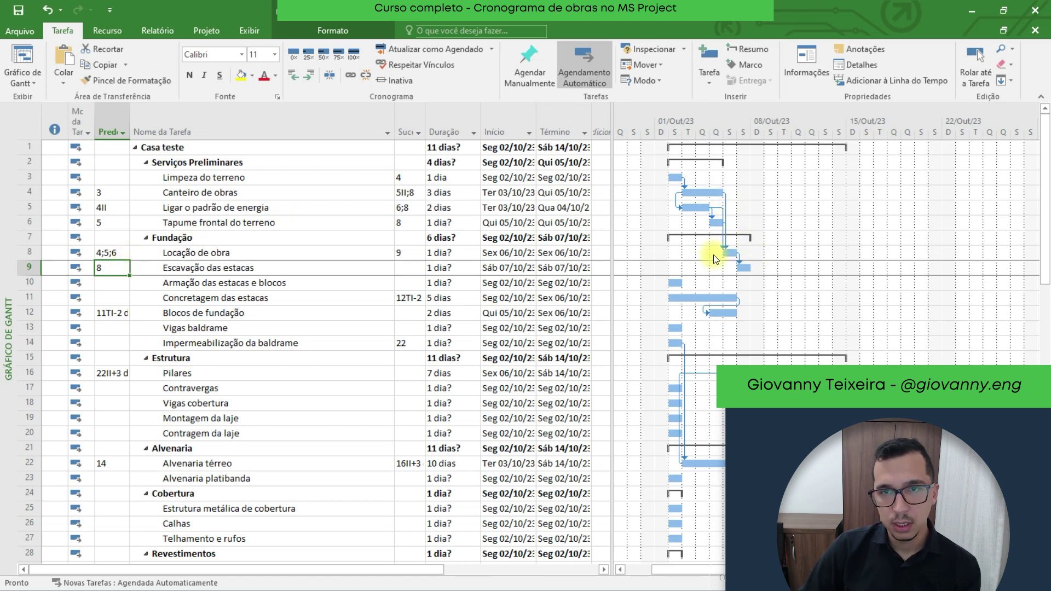
- Change the predecessor of Locação de obra back to the summary task 2
click(107, 252)
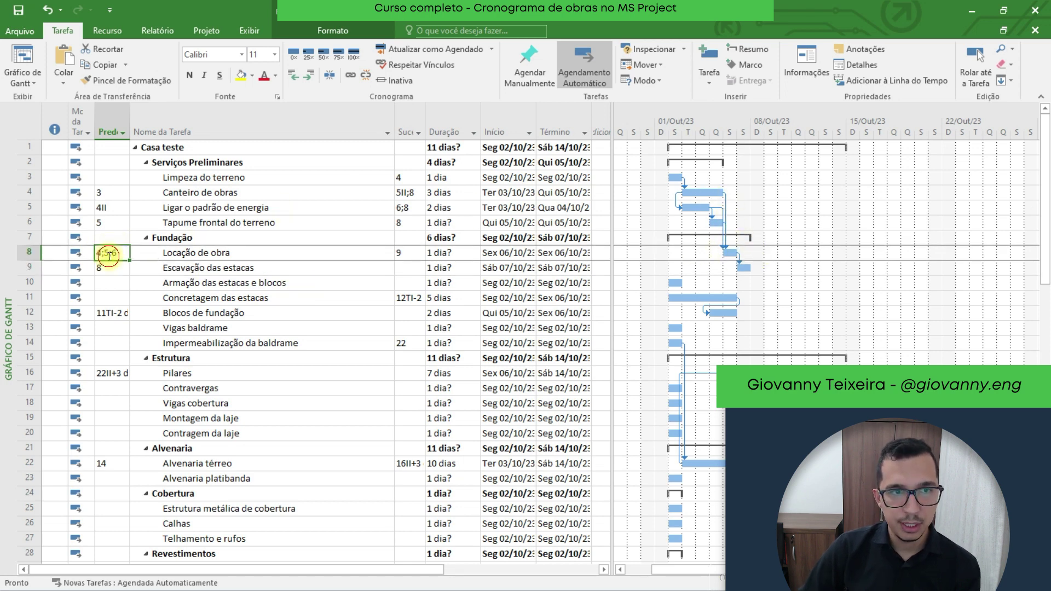
text(2)
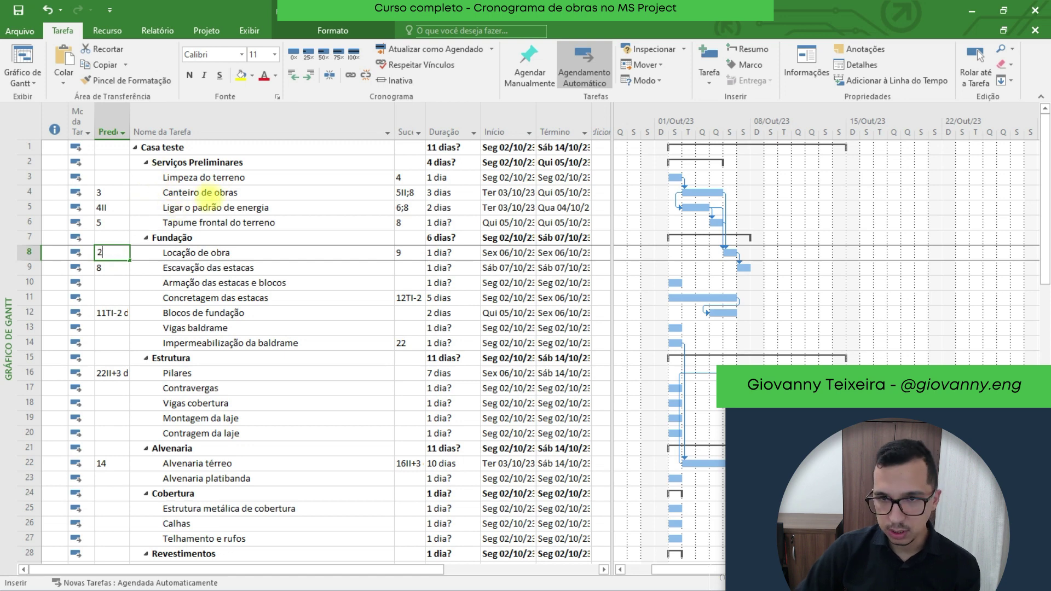
key(Return)
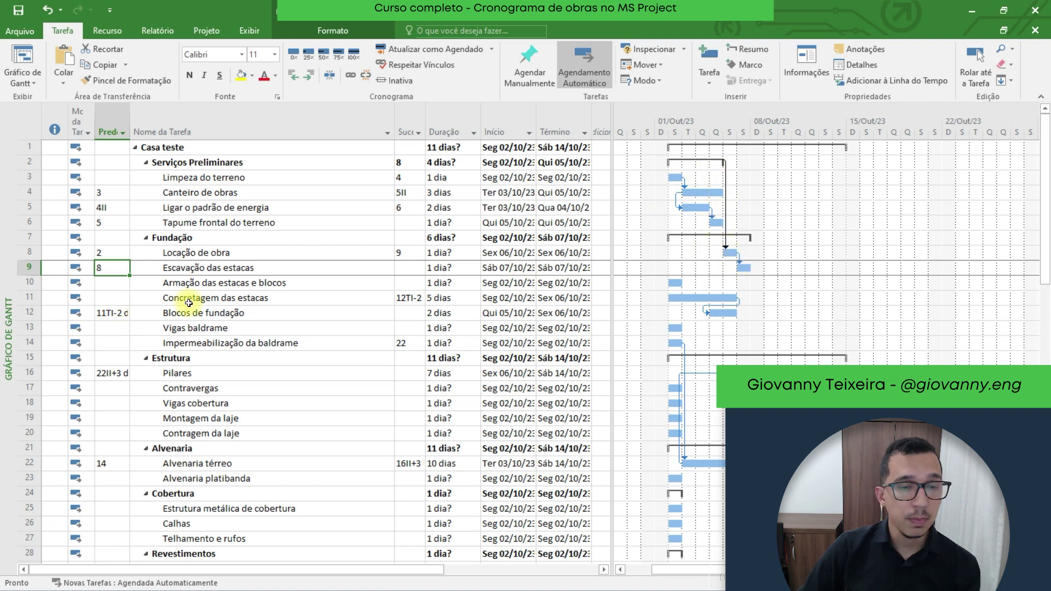
- Examine the sequence of Locação de obra, Escavação das estacas and Armação das estacas e blocos, and the start-to-start link of Ligar o padrão de energia
click(207, 252)
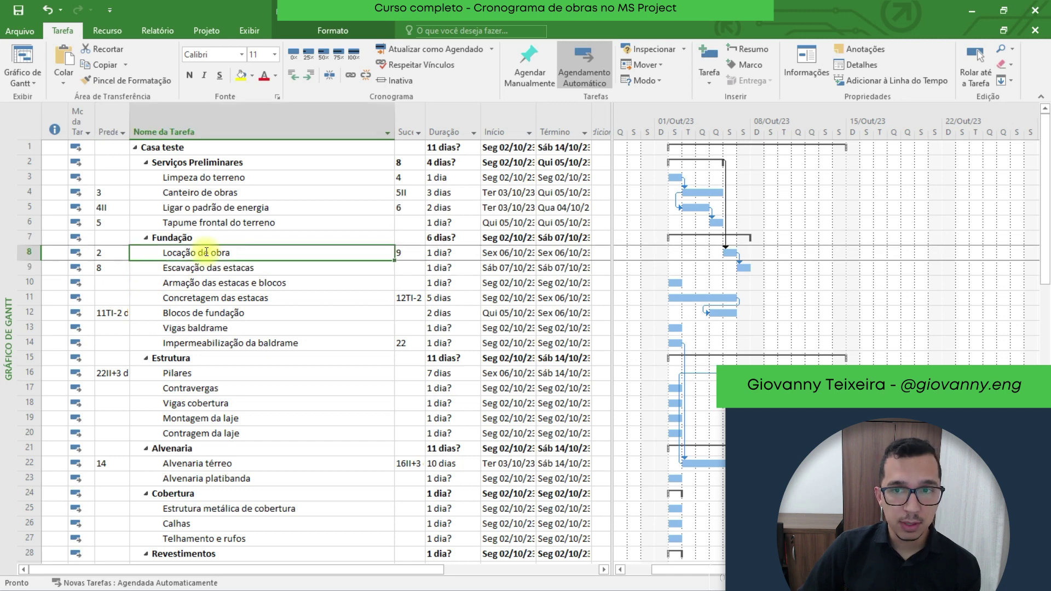
click(194, 270)
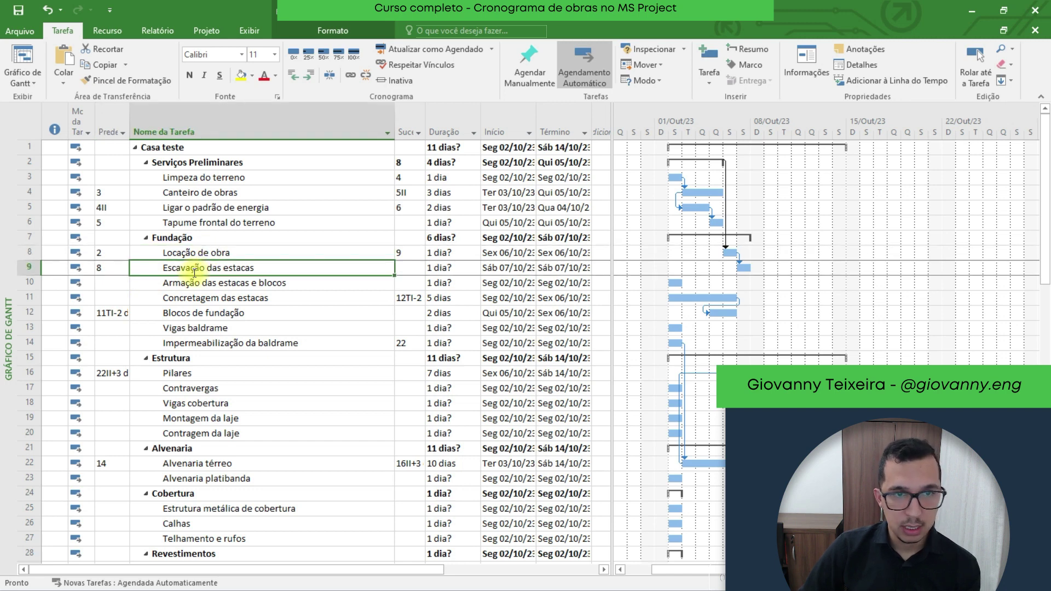
click(113, 282)
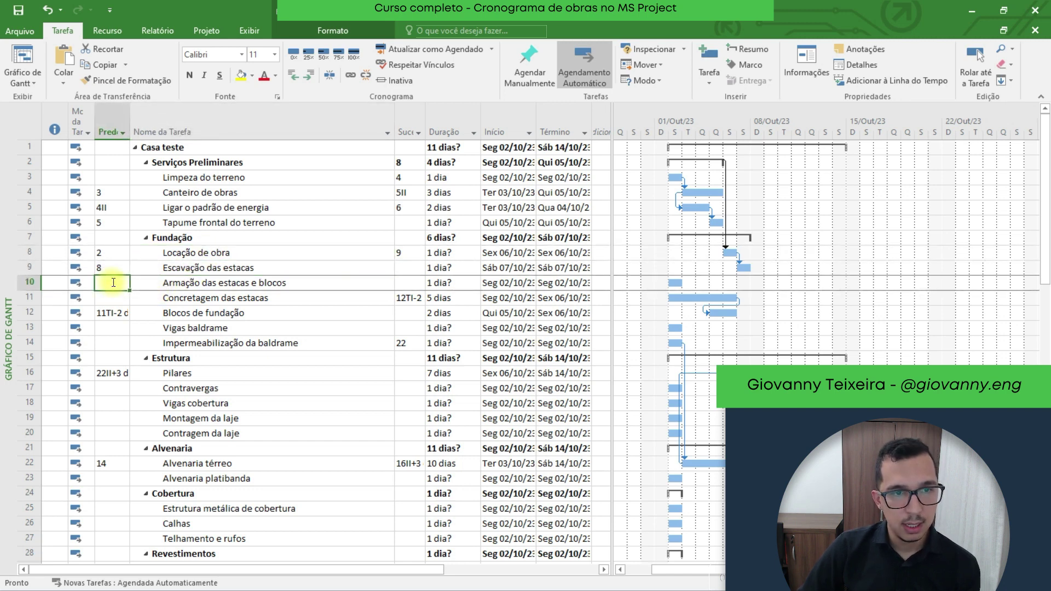
click(168, 269)
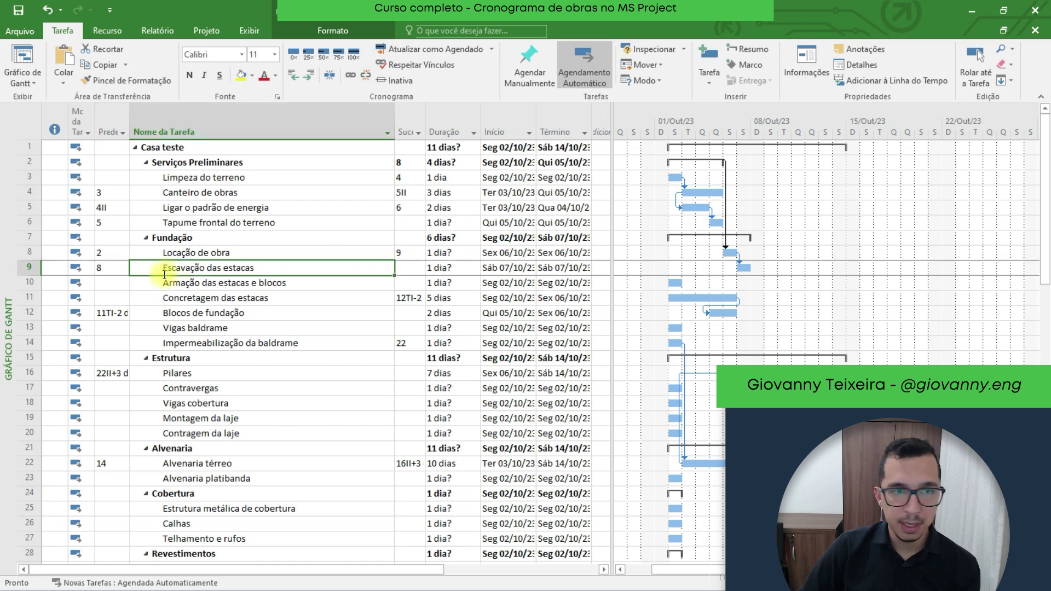
click(162, 253)
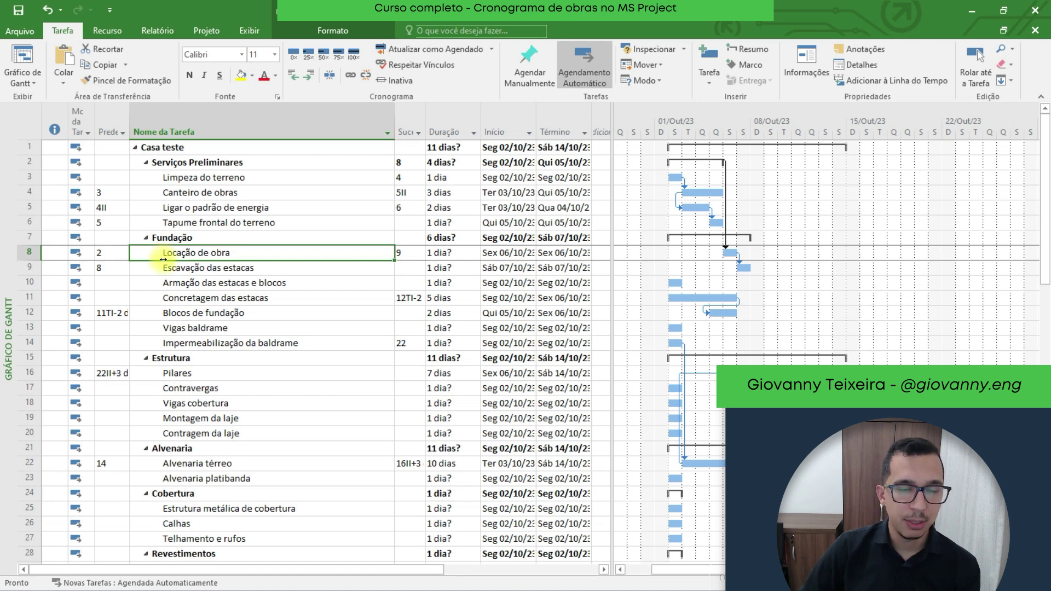
click(181, 281)
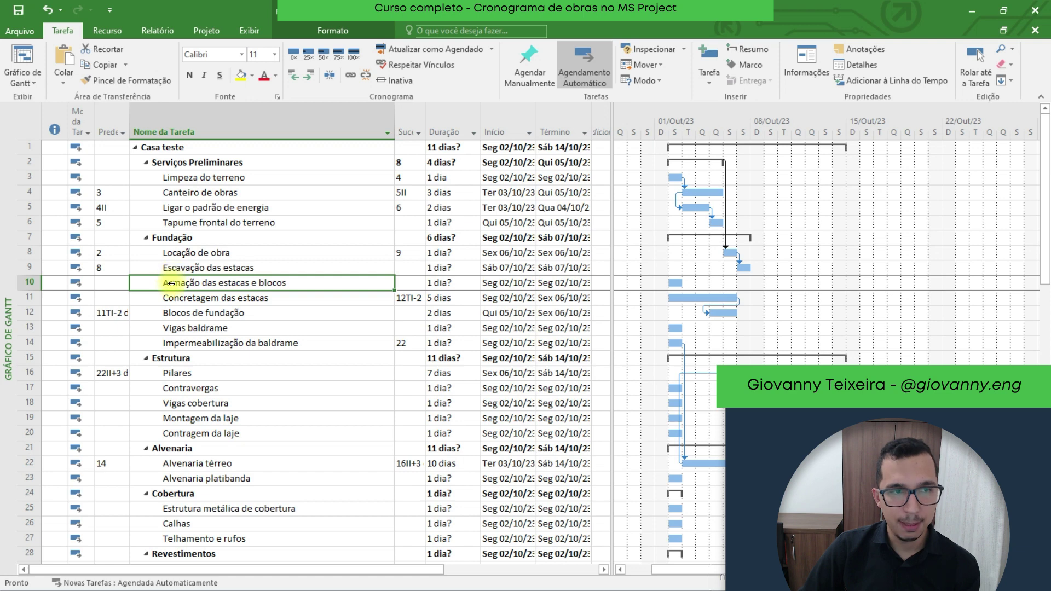
click(116, 284)
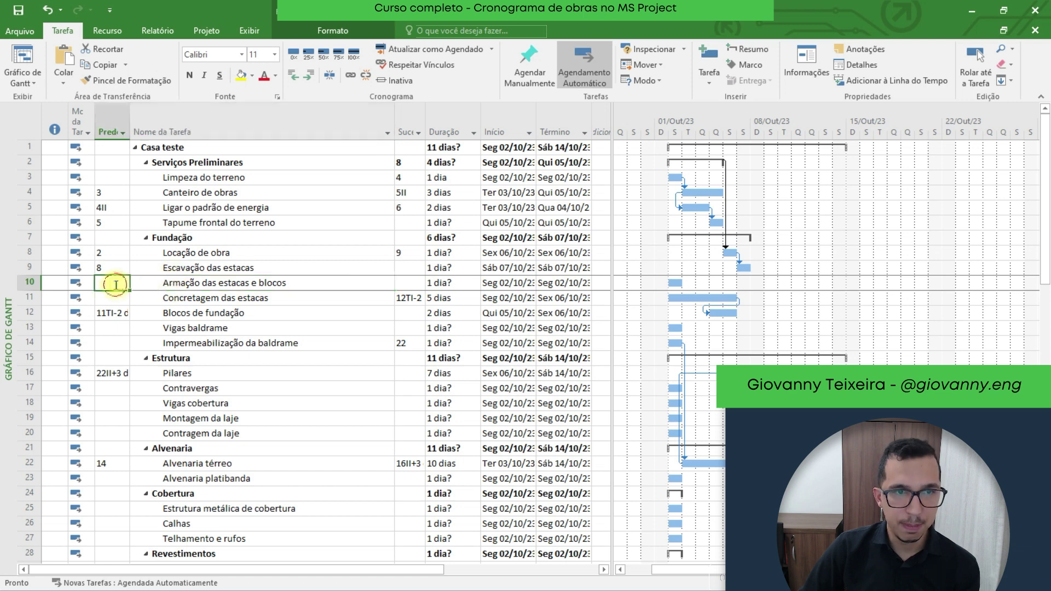
click(119, 212)
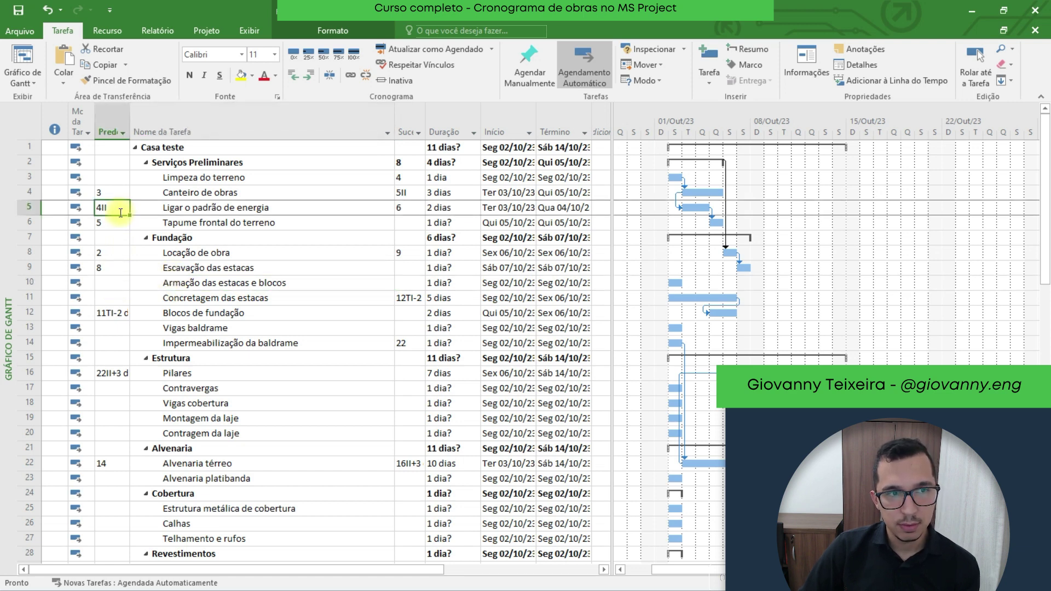
- Enter 5 as the predecessor of Armação das estacas e blocos, linking it to Ligar o padrão de energia
click(116, 284)
text(5)
key(Return)
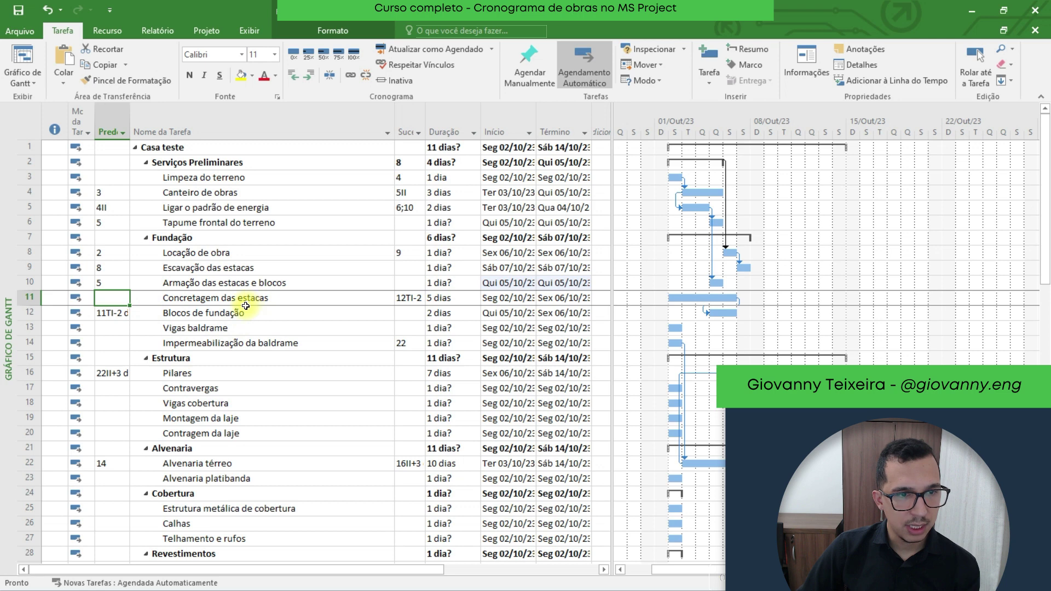
- Set the predecessors of Concretagem das estacas to 9;10, the excavation and reinforcement tasks
click(121, 283)
click(112, 267)
click(111, 298)
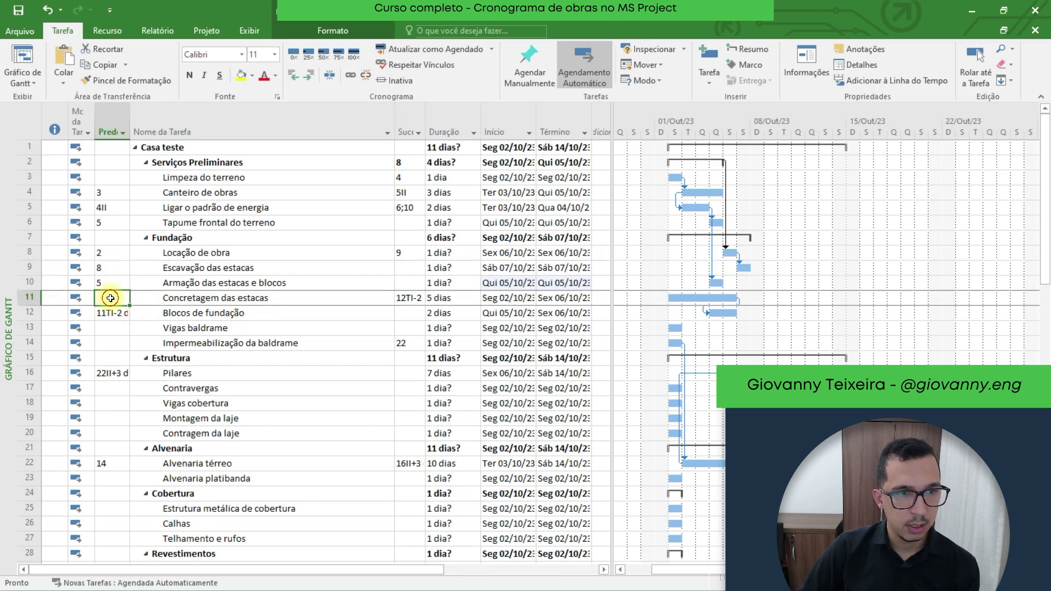
text(9;)
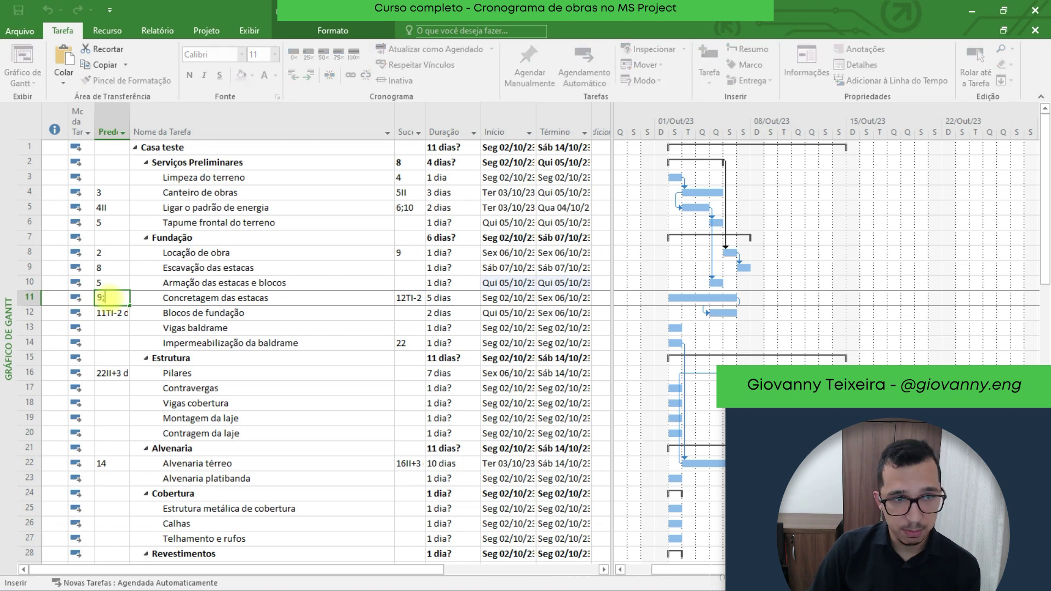
text(10)
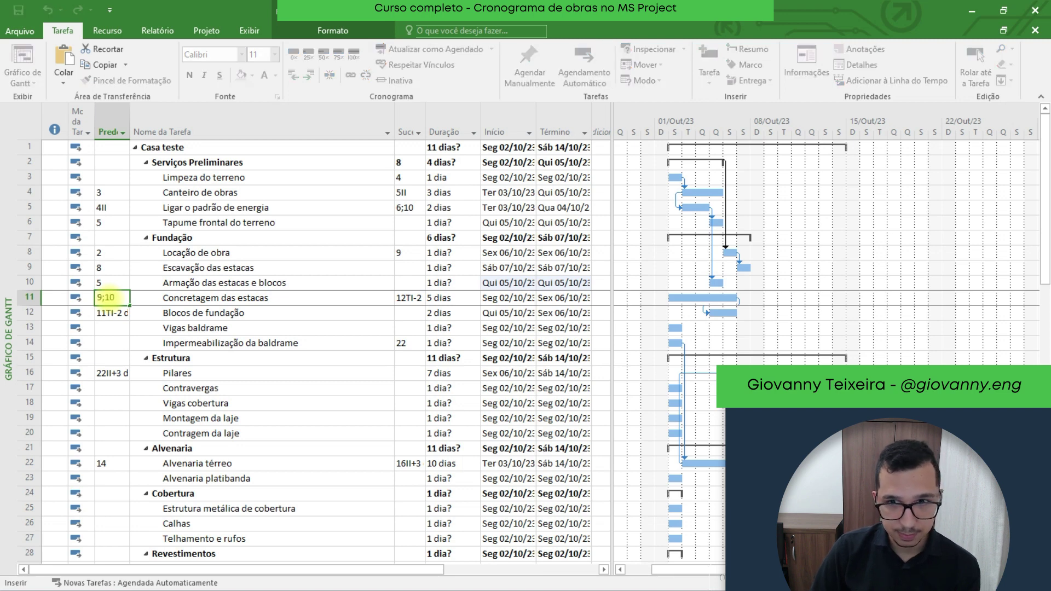
key(Return)
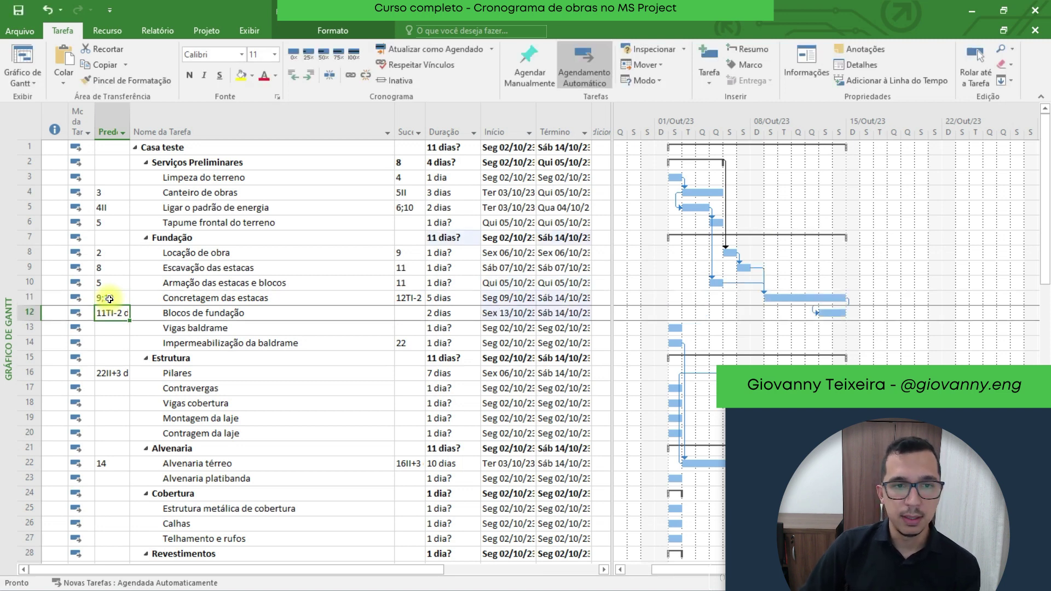
- Clear the existing predecessor with lead time from the Blocos de fundação task
click(229, 315)
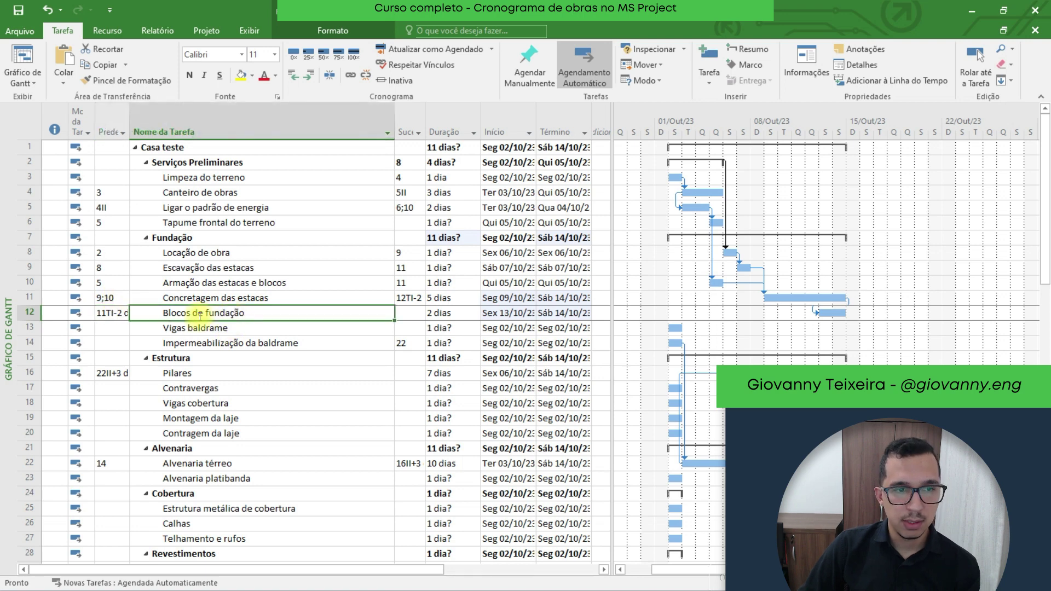
click(113, 316)
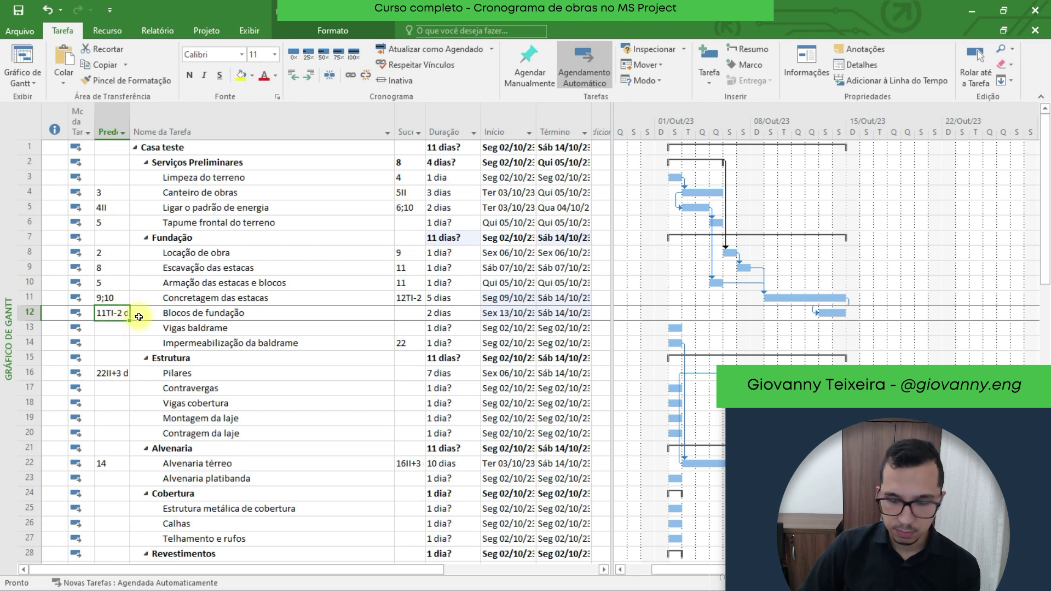
key(Delete)
key(End)
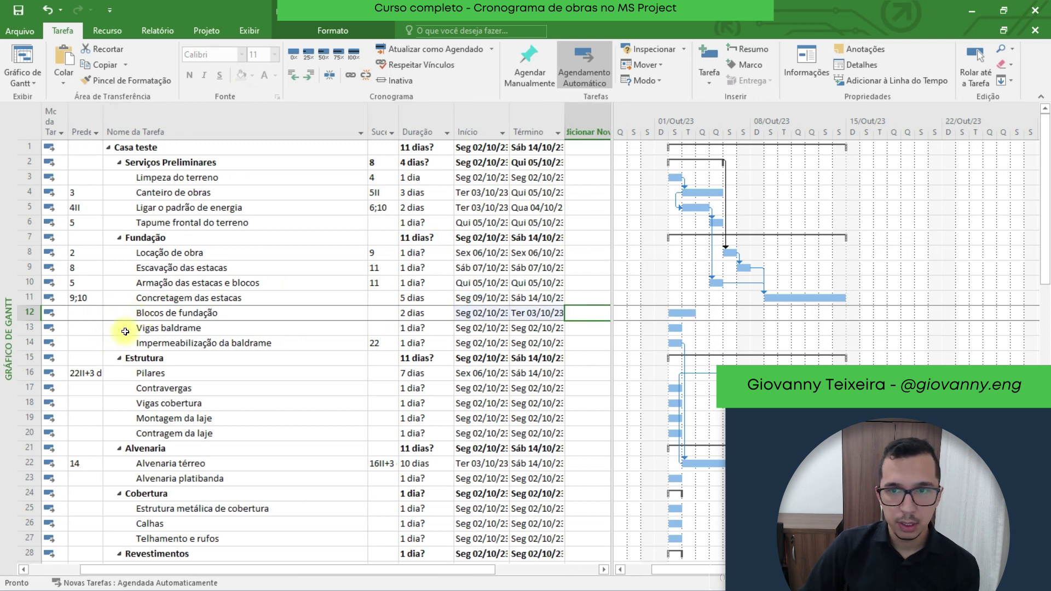
click(82, 304)
click(82, 312)
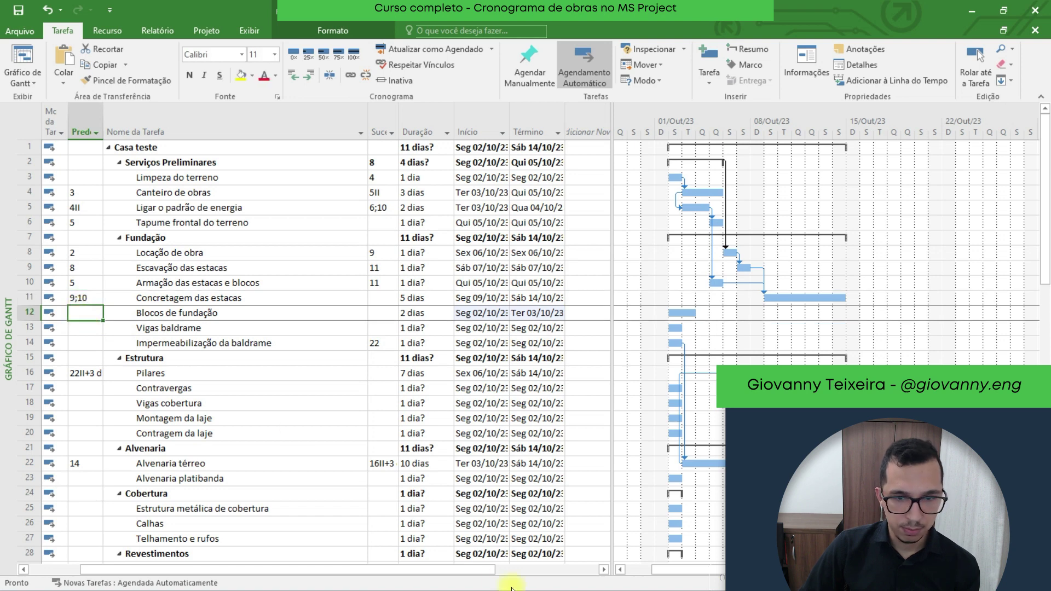
drag(435, 569, 389, 566)
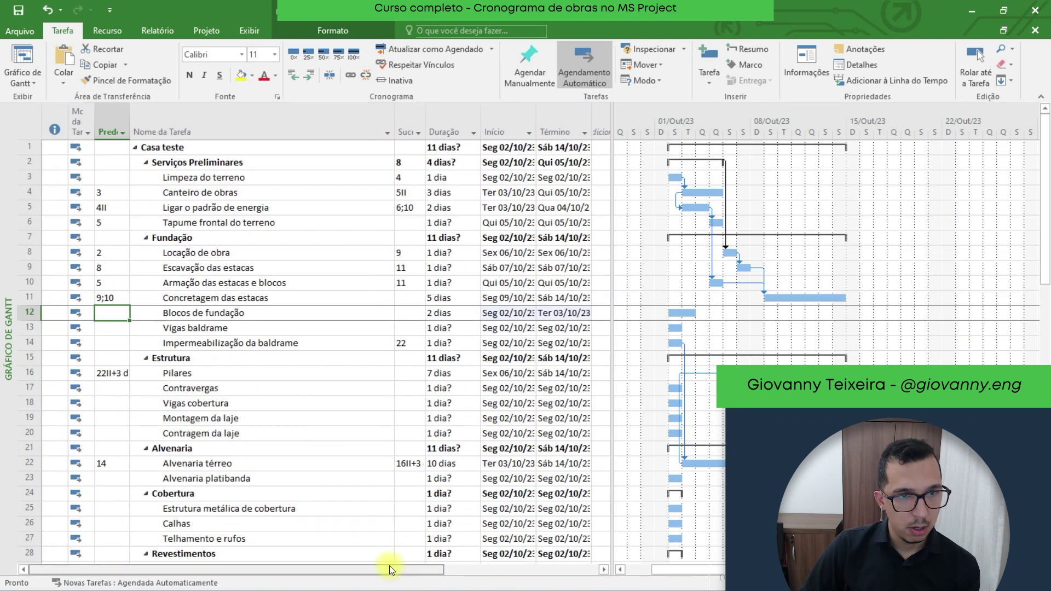
- Enter 11 as the predecessor of Blocos de fundação, linking it finish-to-start to Concretagem das estacas
click(190, 298)
click(168, 283)
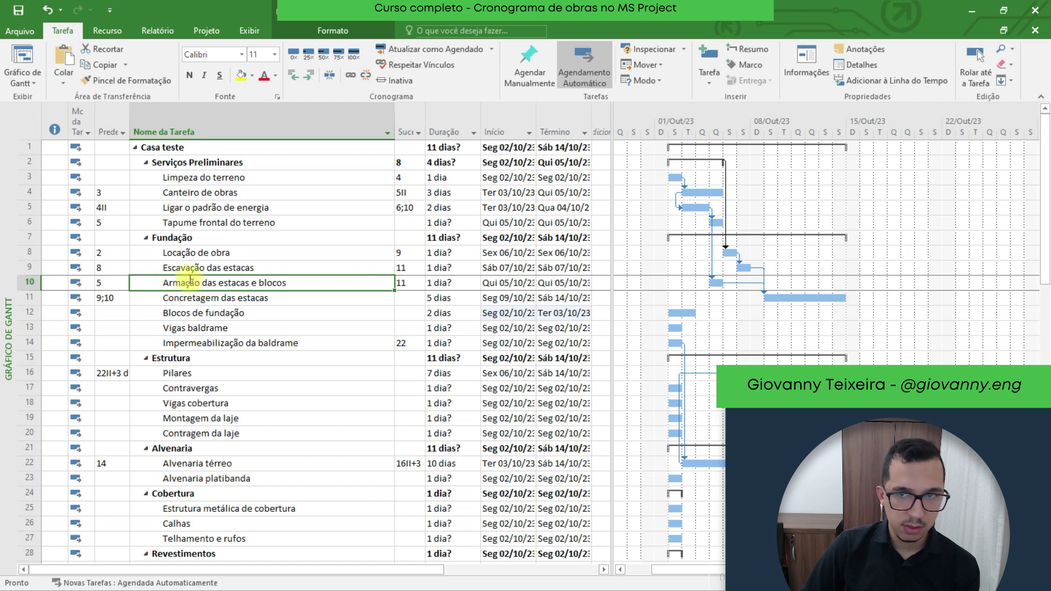
click(187, 313)
click(189, 298)
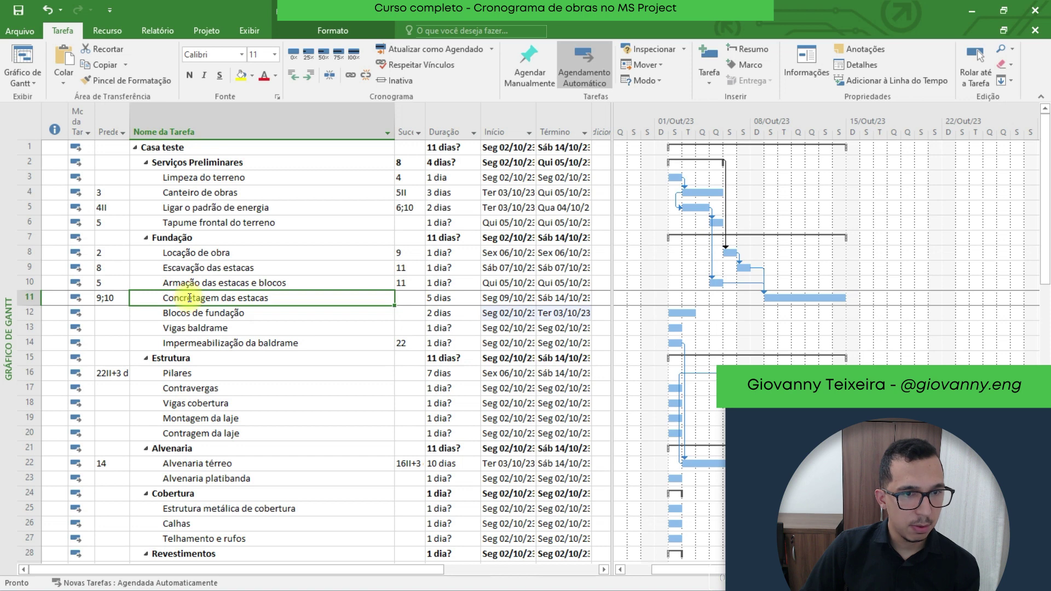
click(120, 318)
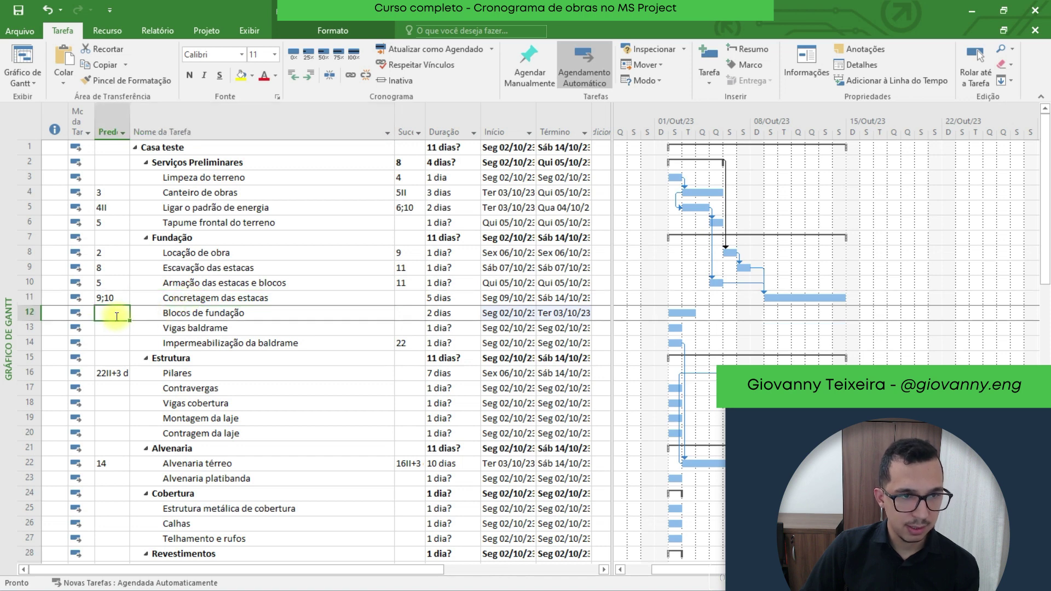
text(11)
key(Return)
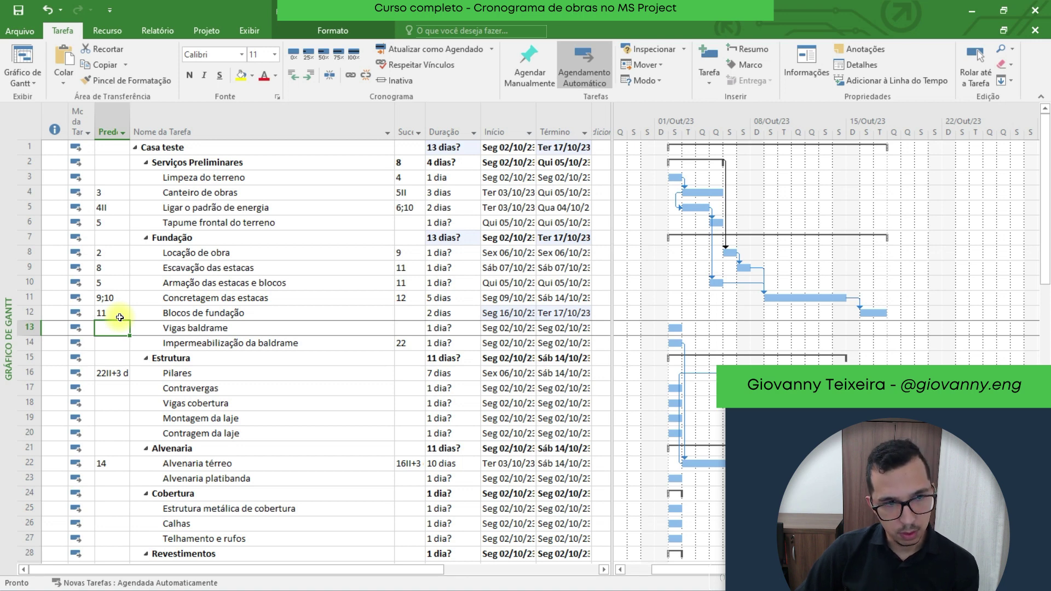
- Set the predecessor of Vigas baldrame to 12 and that of Impermeabilização da baldrame to 13
text(12)
key(Return)
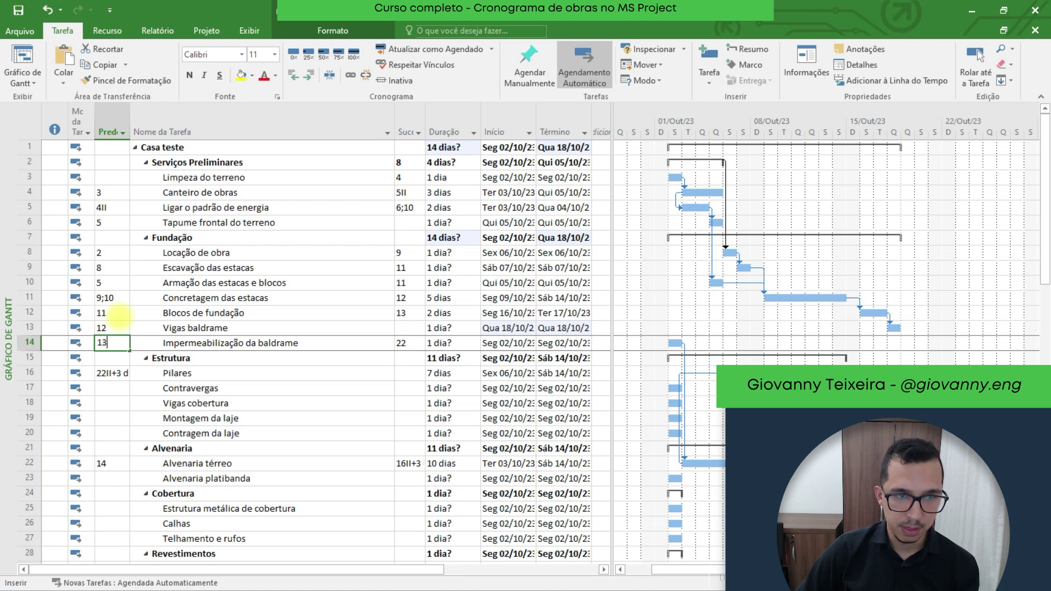
text(13)
key(Return)
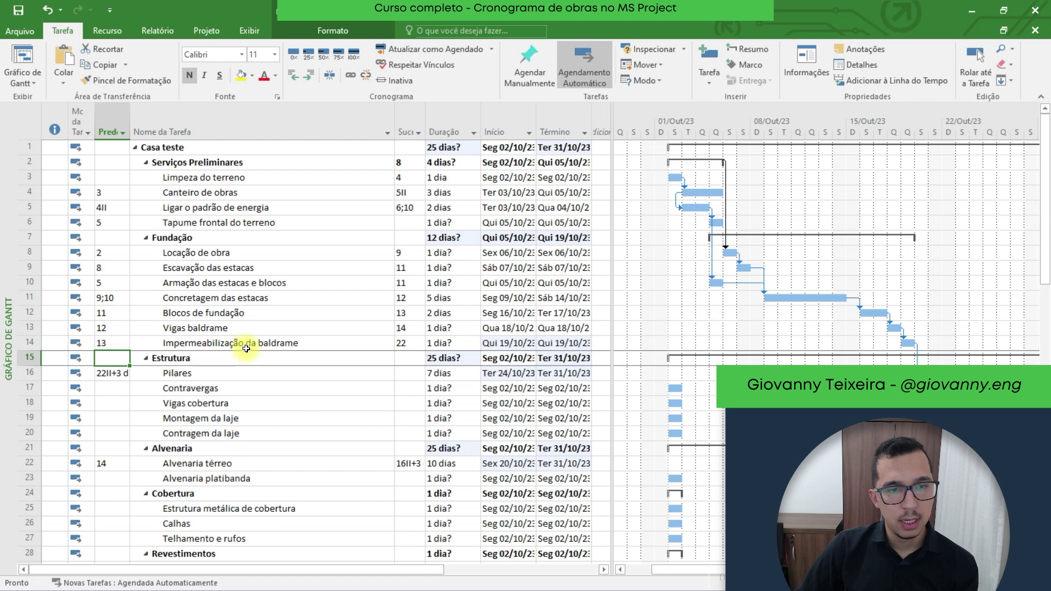
- Insert a new task named "Aterro interno" at the end of Fundação, just above the Estrutura summary task
click(219, 358)
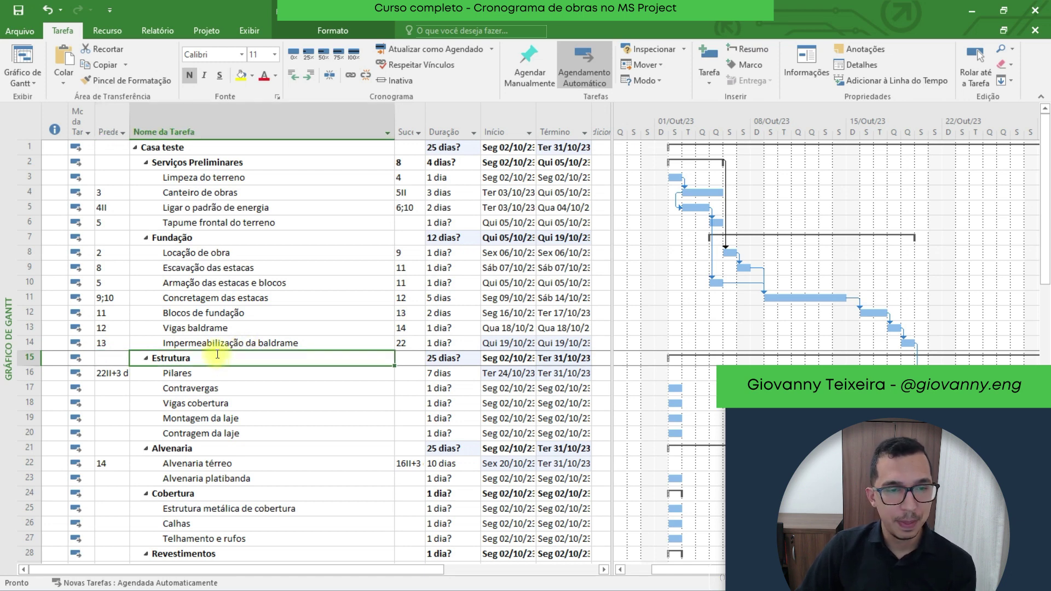
click(32, 357)
right_click(32, 357)
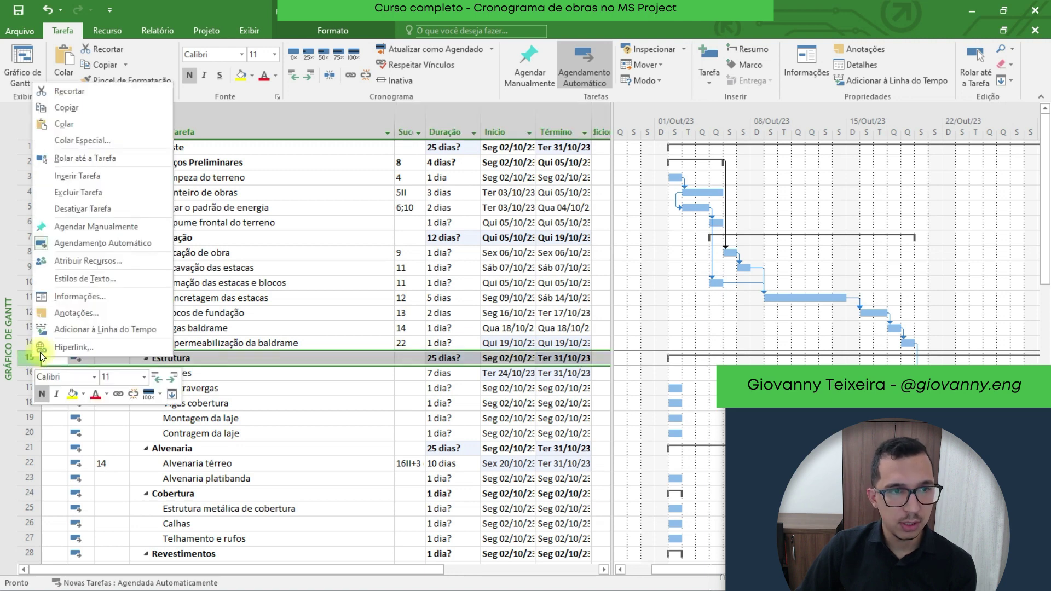
click(90, 175)
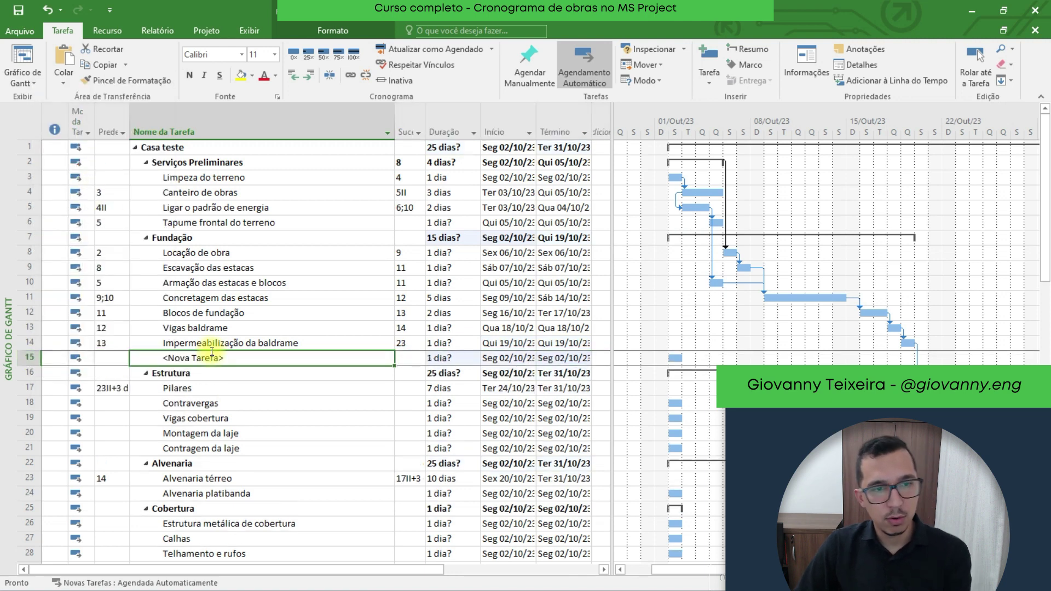
text(ATe)
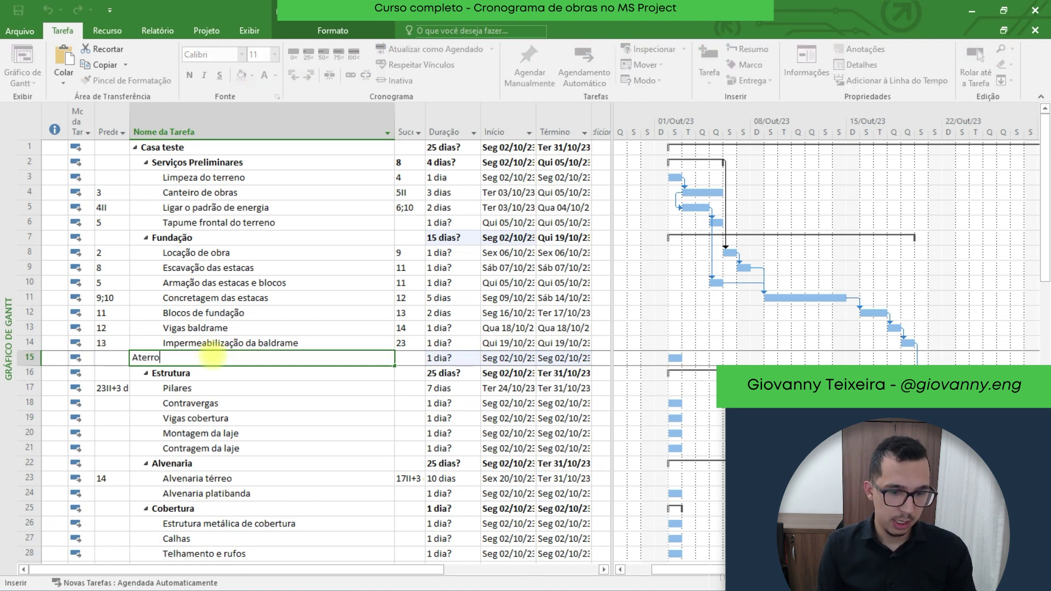
text(rro interno)
key(Return)
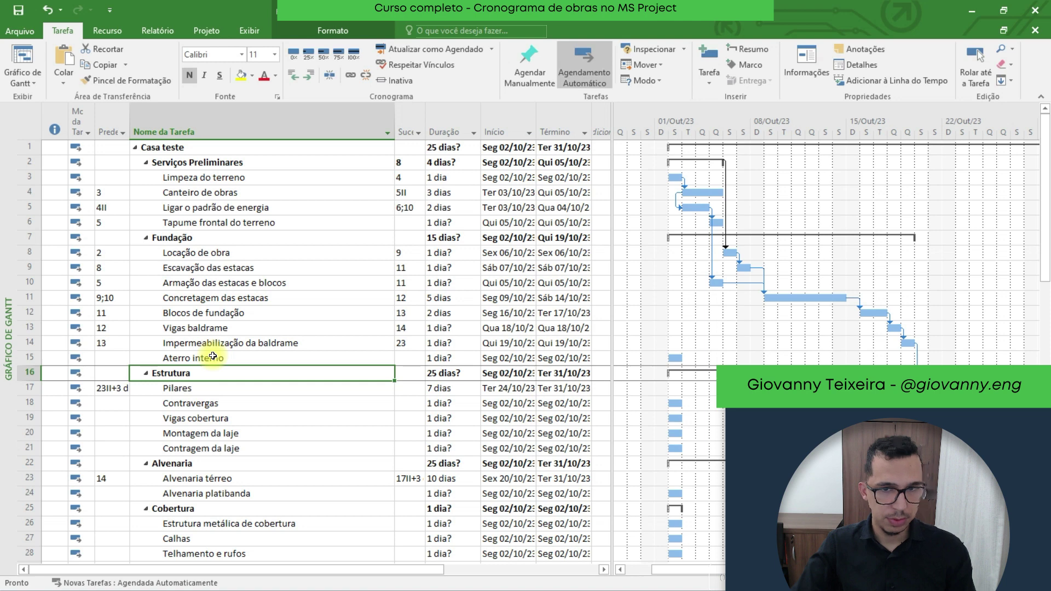
- Enter 14 as the predecessor of Aterro interno, linking it to Impermeabilização da baldrame
click(118, 357)
text(14)
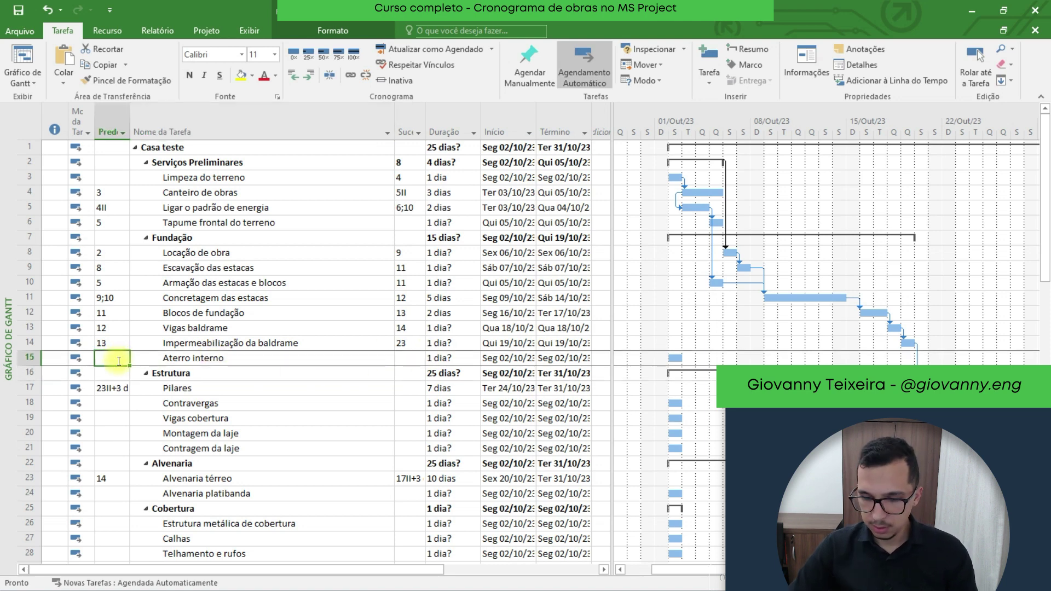
key(Return)
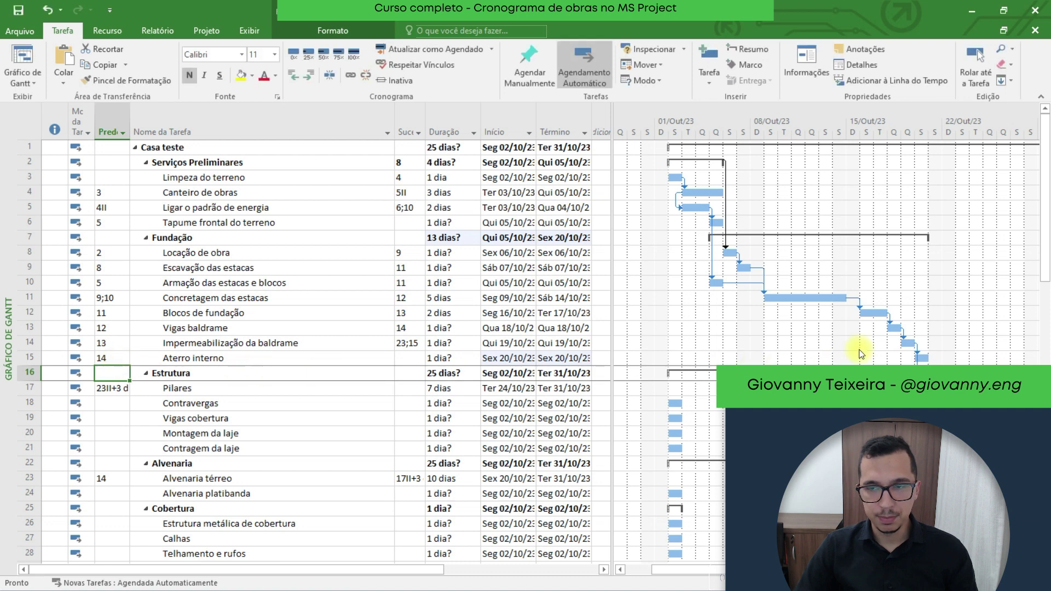
- Change the predecessor of Alvenaria térreo to 15 so that it follows Aterro interno
scroll(924, 316, down, 1)
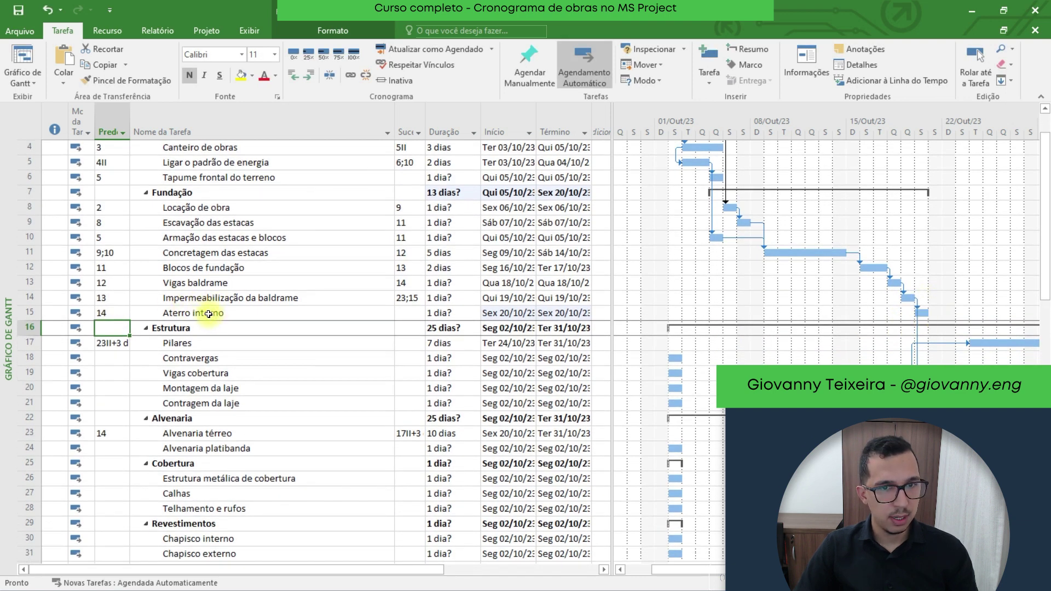
click(198, 344)
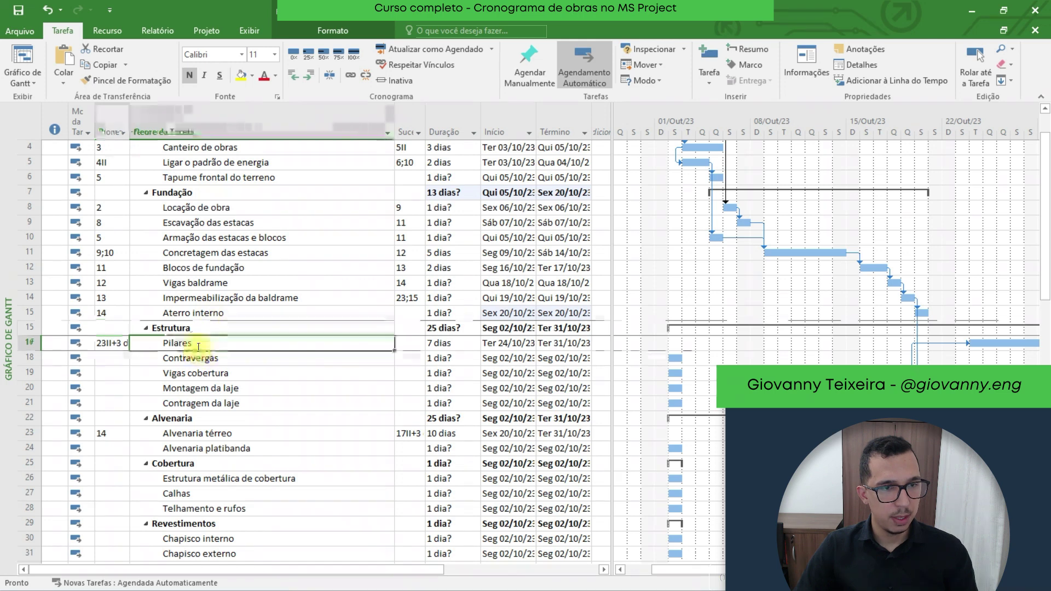
scroll(198, 347, down, 2)
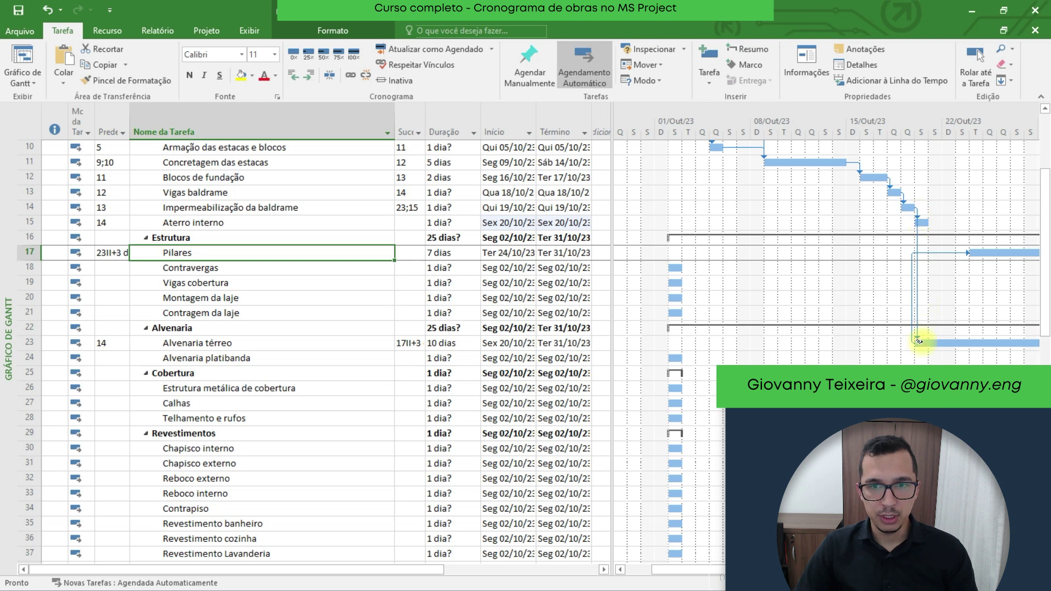
click(174, 343)
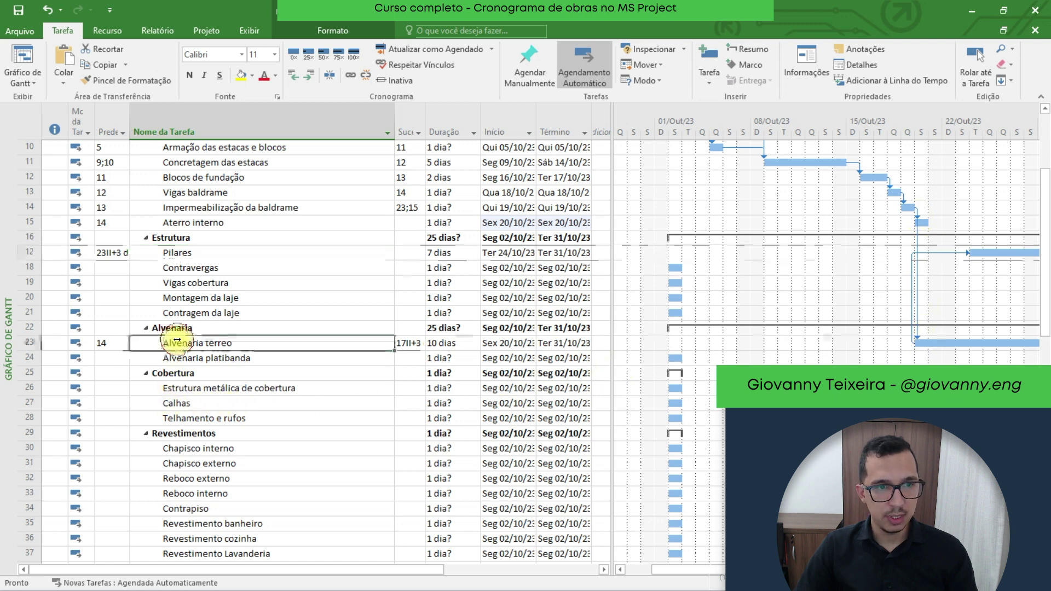
click(120, 209)
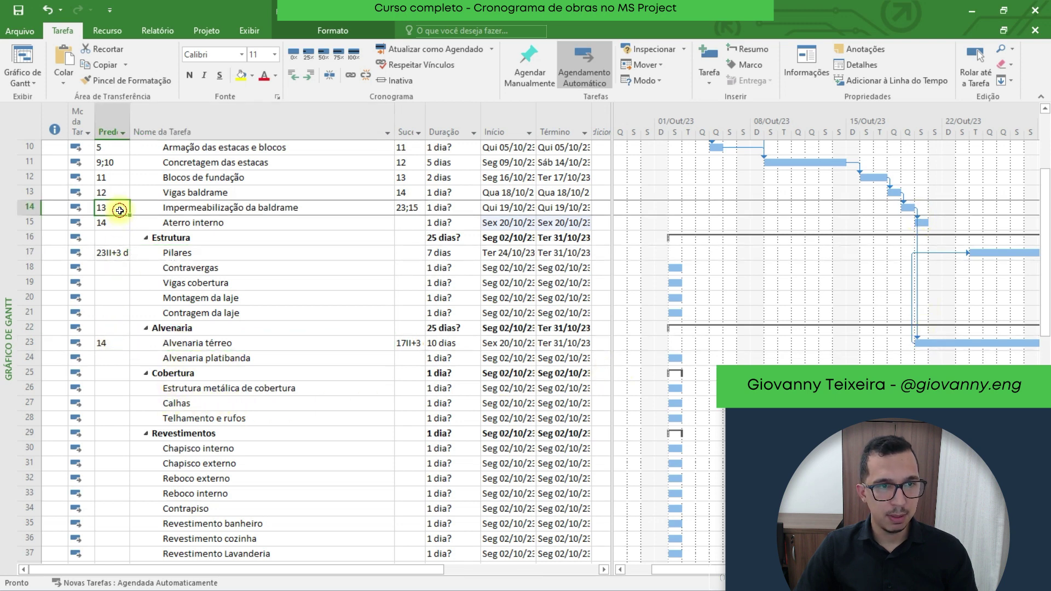
click(119, 343)
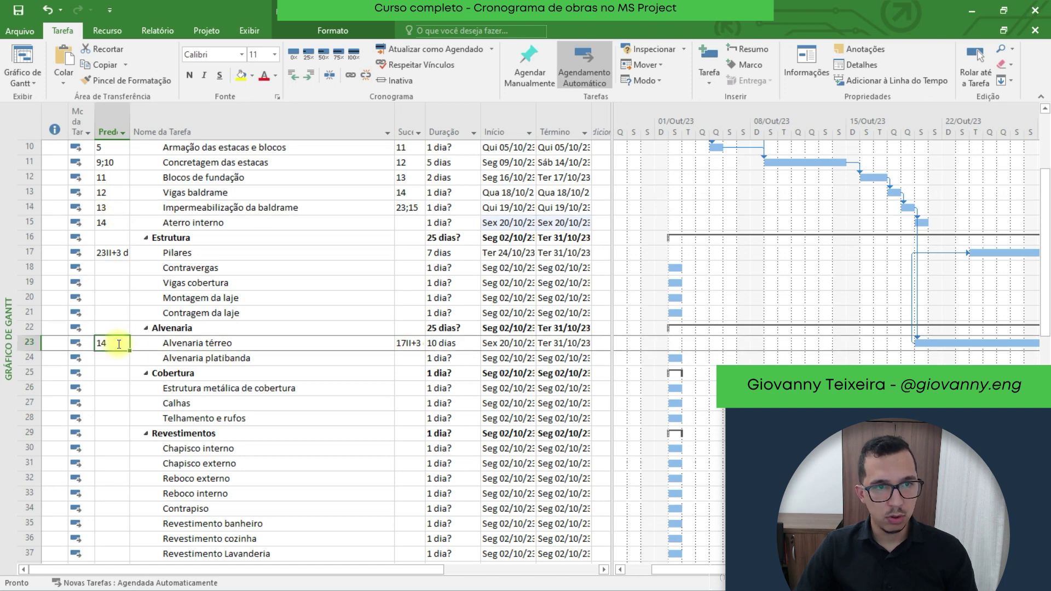
text(15)
key(Return)
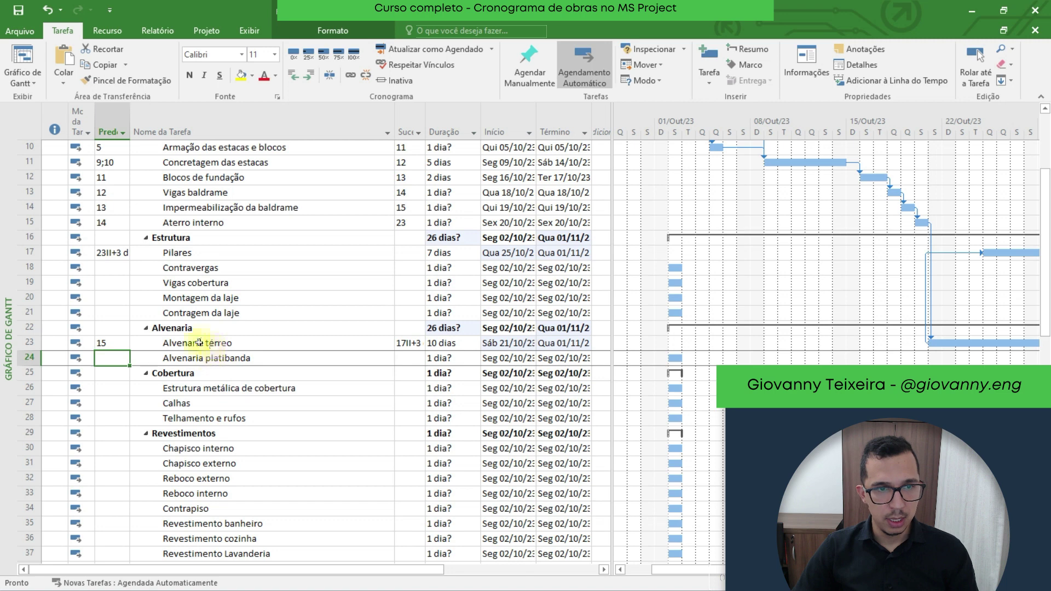
- Examine the sequence from Aterro interno to Alvenaria térreo, the predecessor of Pilares, and the Contravergas task
click(197, 221)
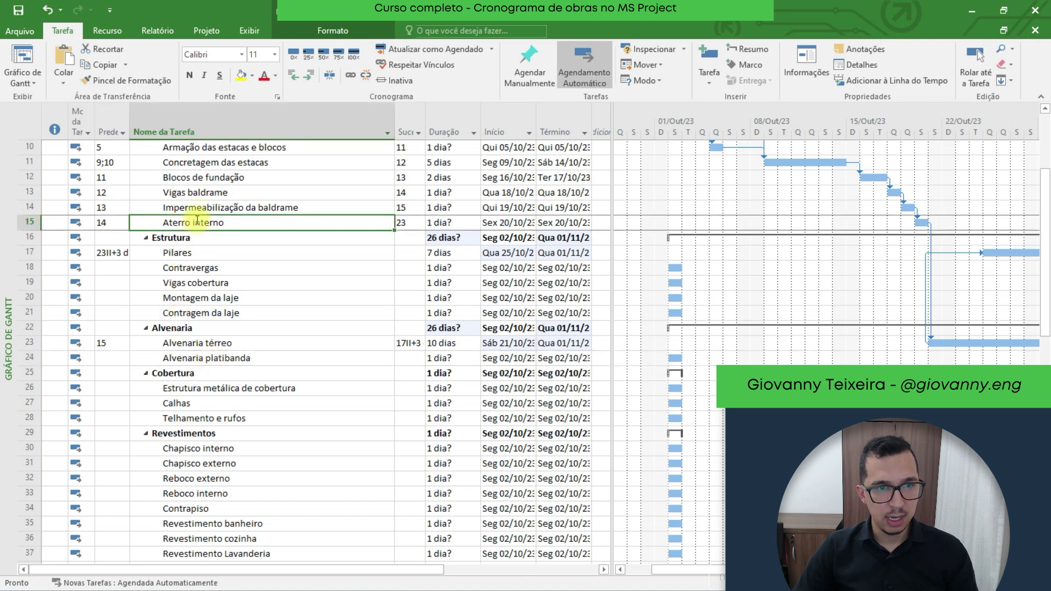
click(221, 344)
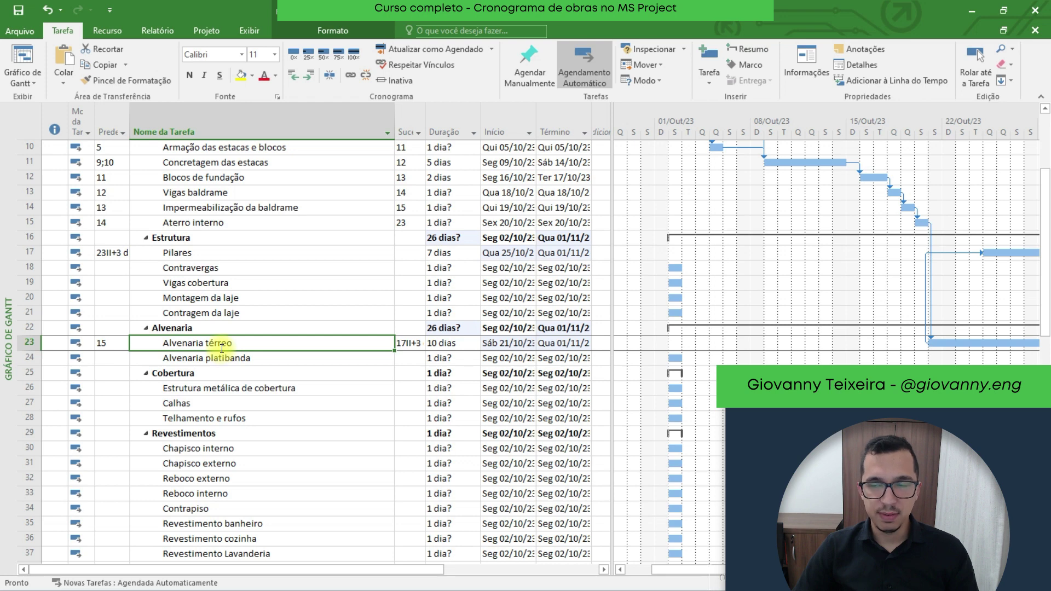
click(113, 253)
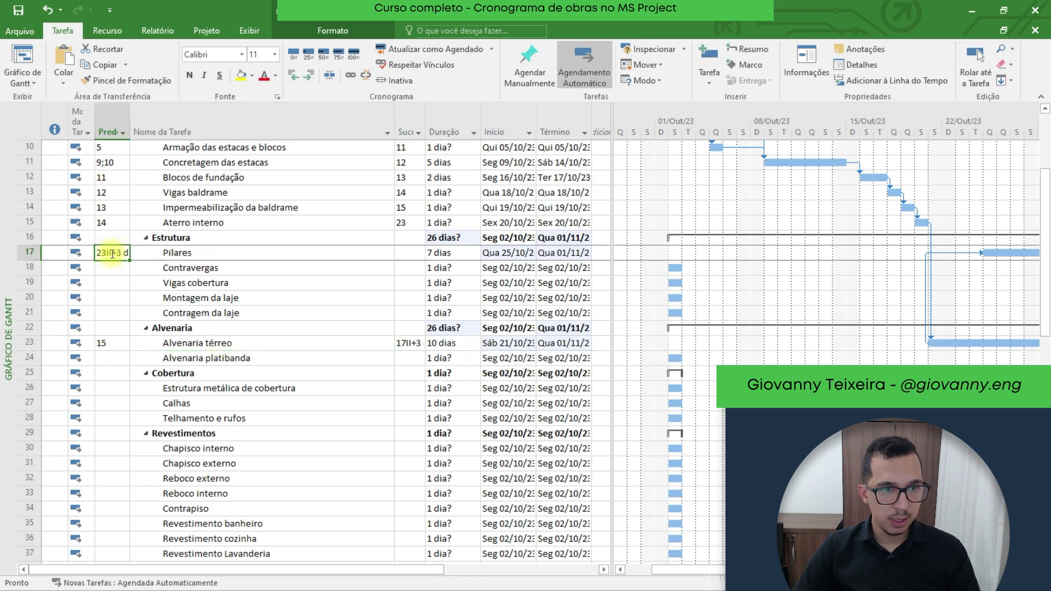
click(209, 255)
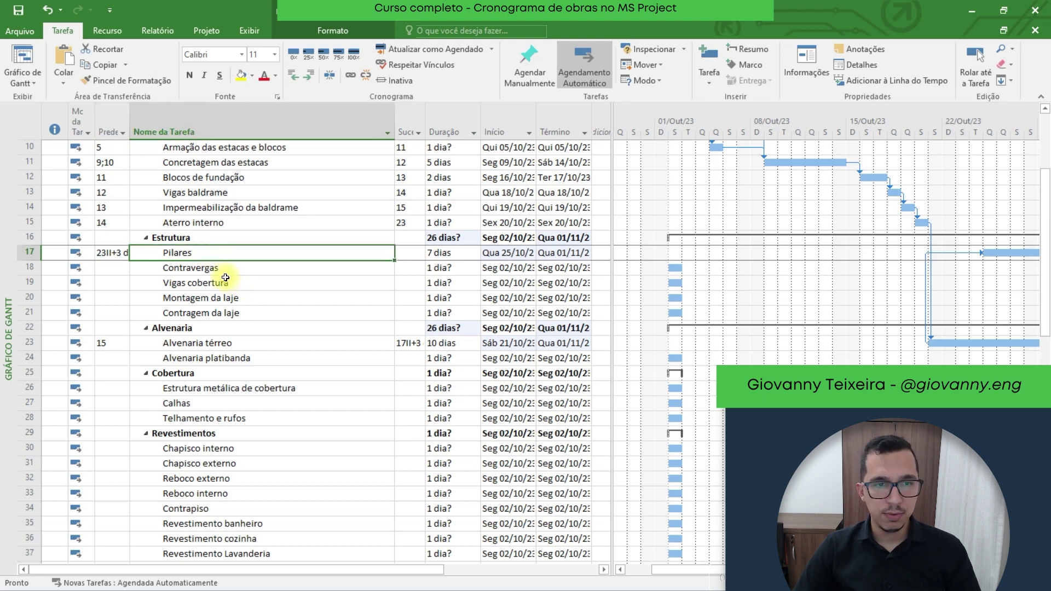
click(211, 269)
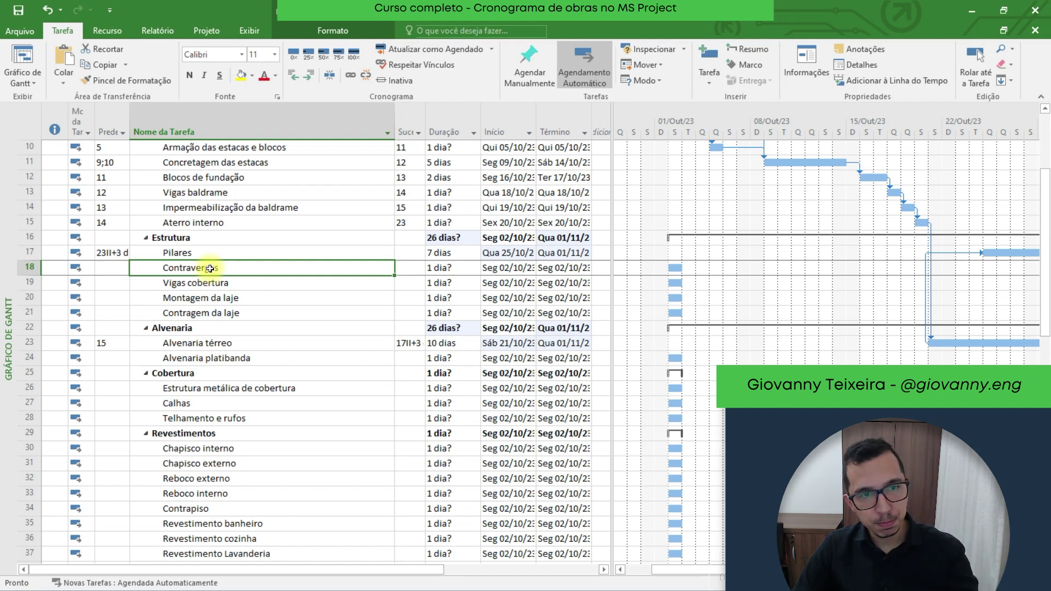
- Copy the predecessor of Pilares, 23II+3 dias, into the predecessor of Contravergas
click(121, 272)
drag(681, 570, 750, 569)
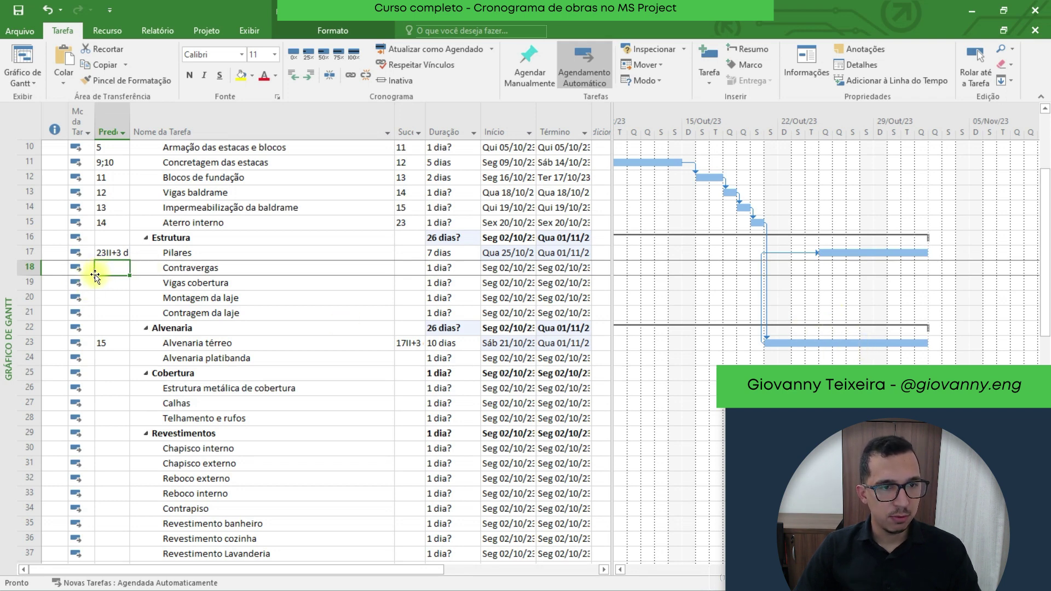
click(123, 256)
key(ctrl+c)
click(122, 269)
key(ctrl+v)
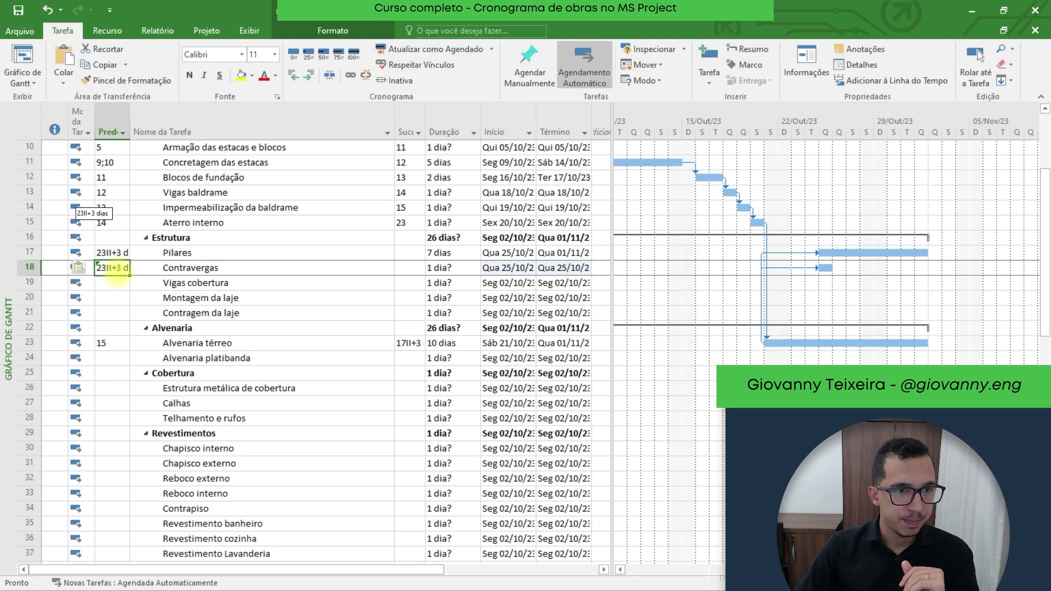
- Change the lag of Contravergas's start-to-start link to 5 days, making its predecessor 23II+5 dias
click(126, 273)
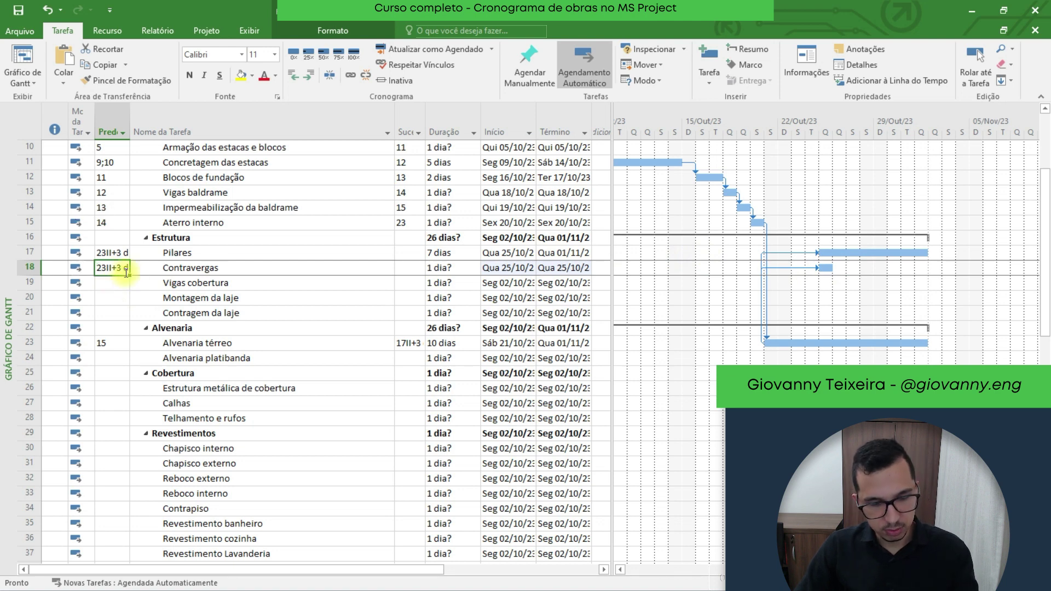
drag(121, 269, 117, 268)
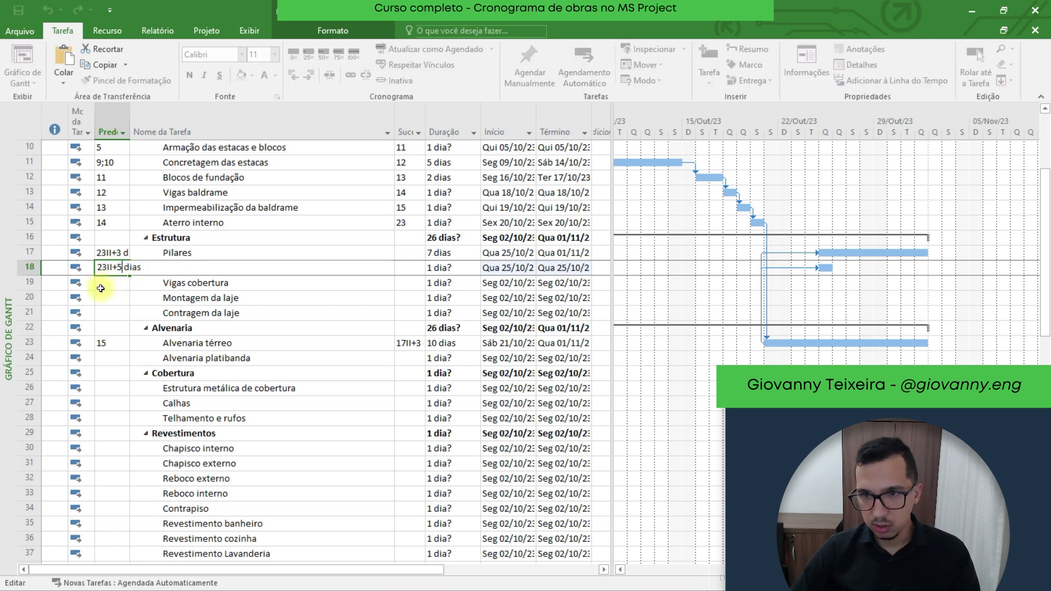
text(5)
key(Return)
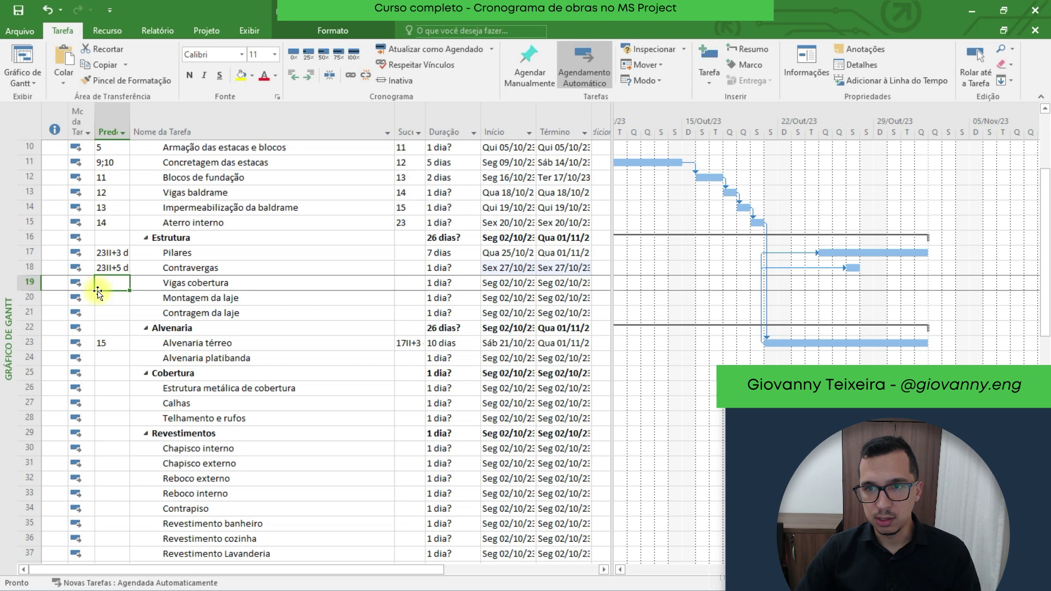
click(437, 267)
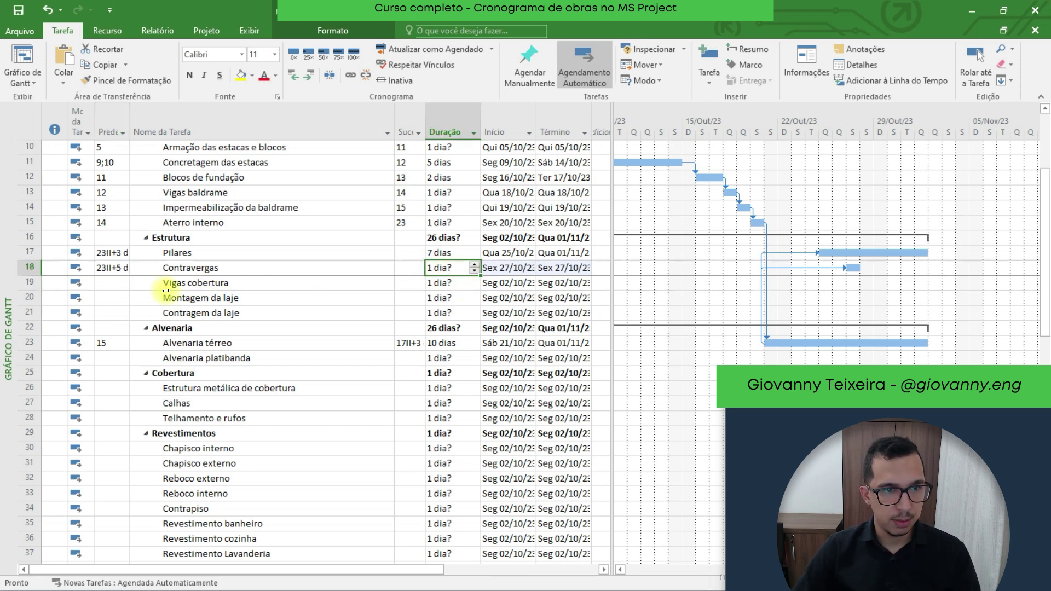
- Enter 17;18;23 as the predecessors of Vigas cobertura, linking it to Pilares, Contravergas and Alvenaria térreo
click(118, 282)
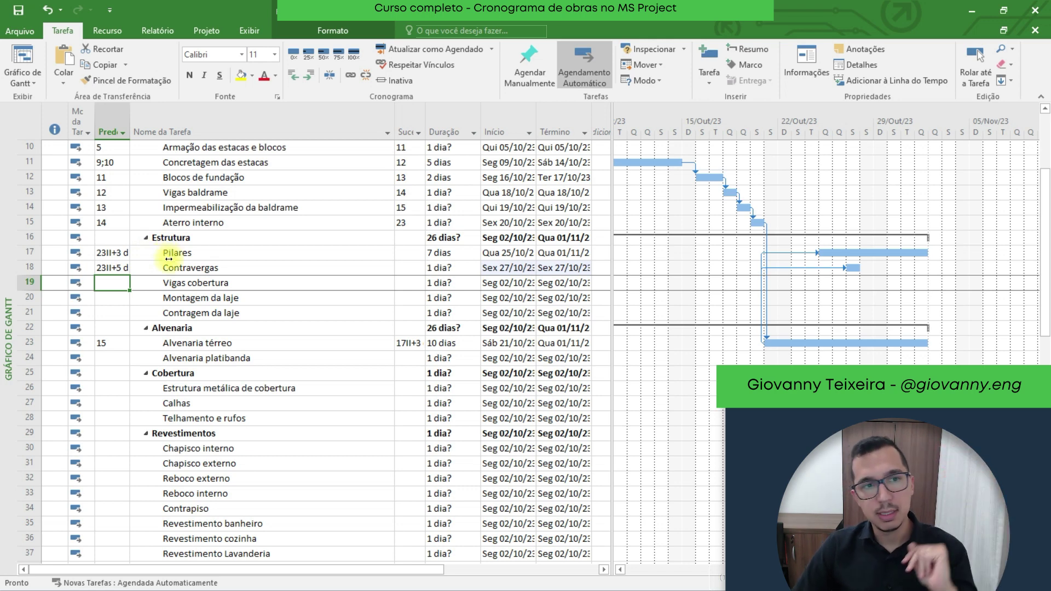
click(110, 252)
click(112, 268)
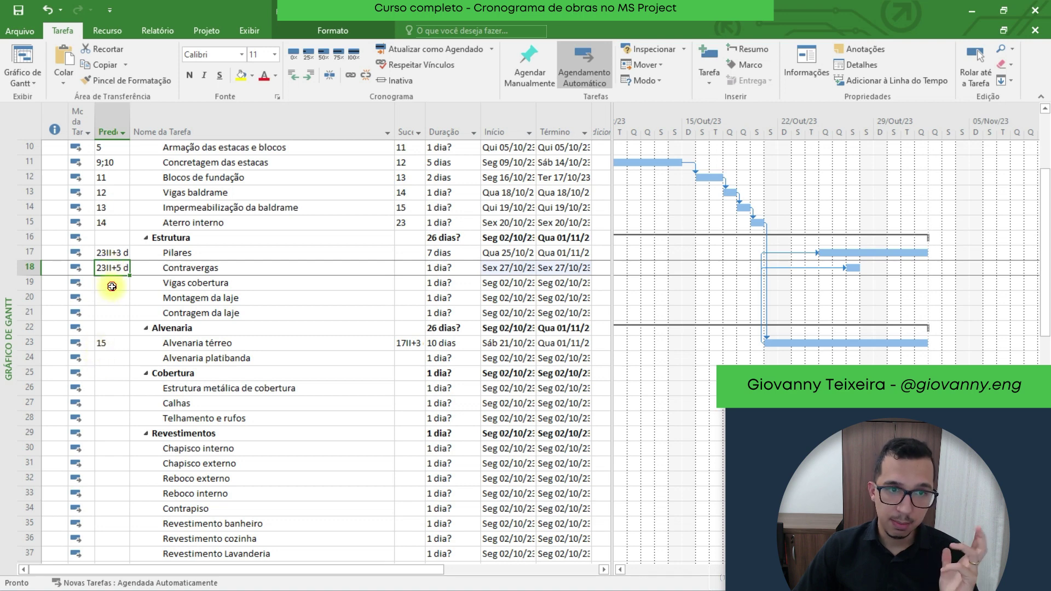
click(111, 286)
text(17)
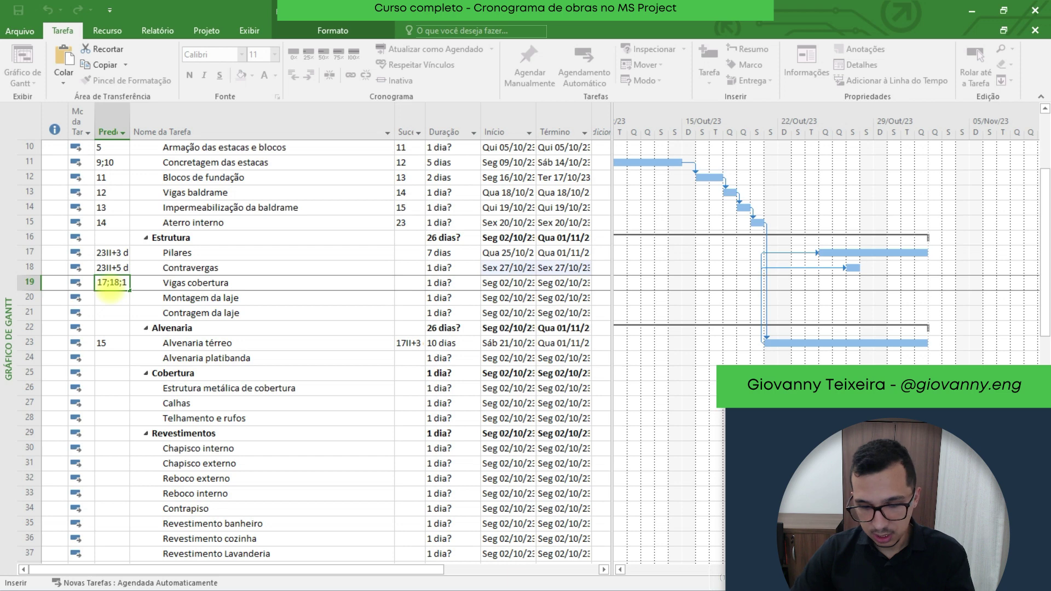
text(;18;23)
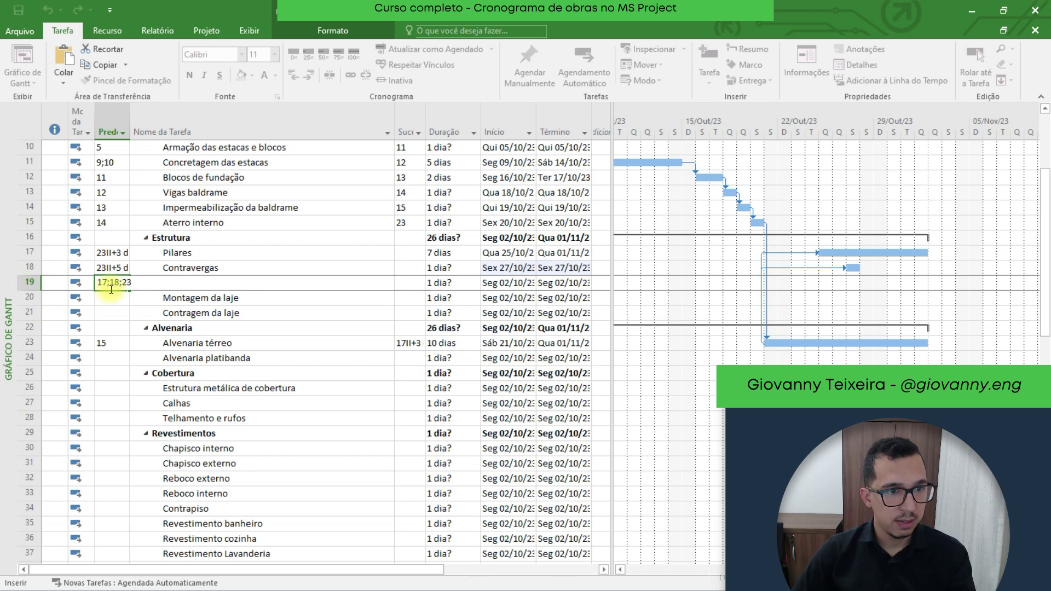
key(Return)
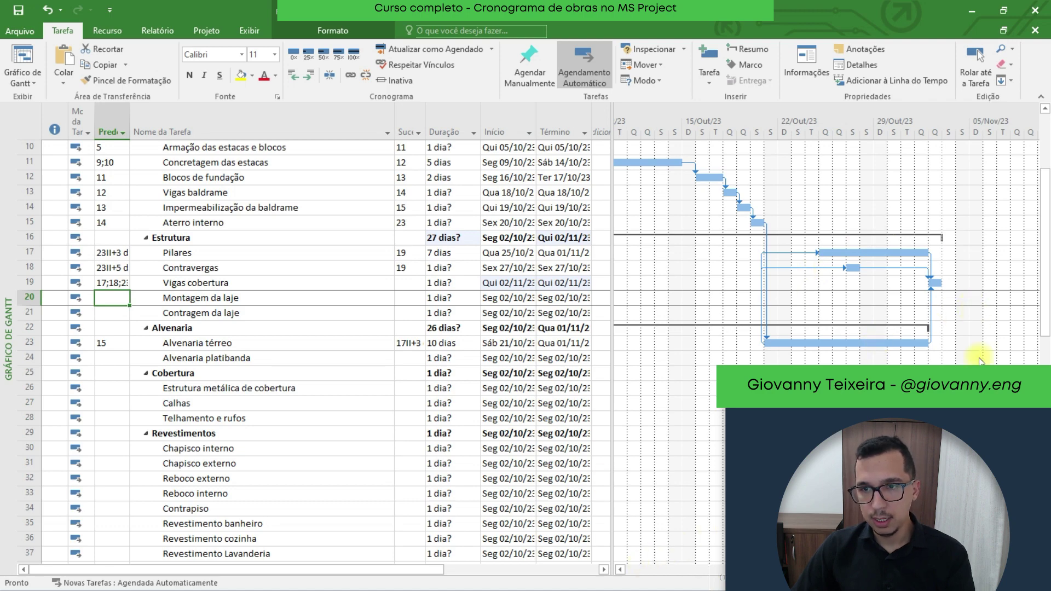
- Examine the order of Vigas cobertura and Montagem da laje in the task list and the Gantt chart
scroll(930, 246, down, 2)
scroll(947, 267, up, 2)
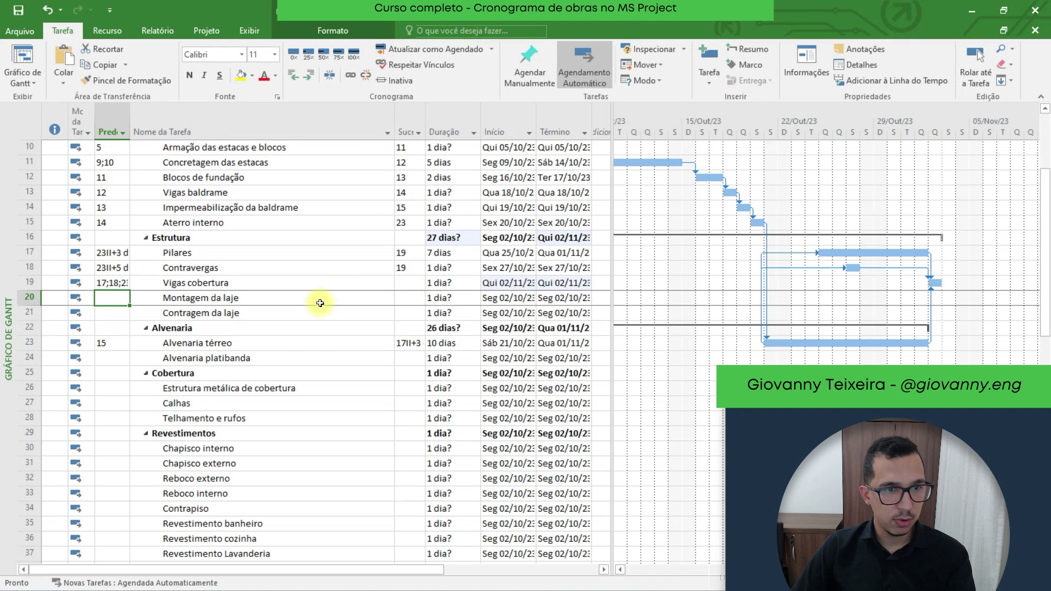
click(194, 282)
click(186, 298)
click(190, 283)
click(189, 298)
click(189, 282)
click(186, 297)
click(193, 293)
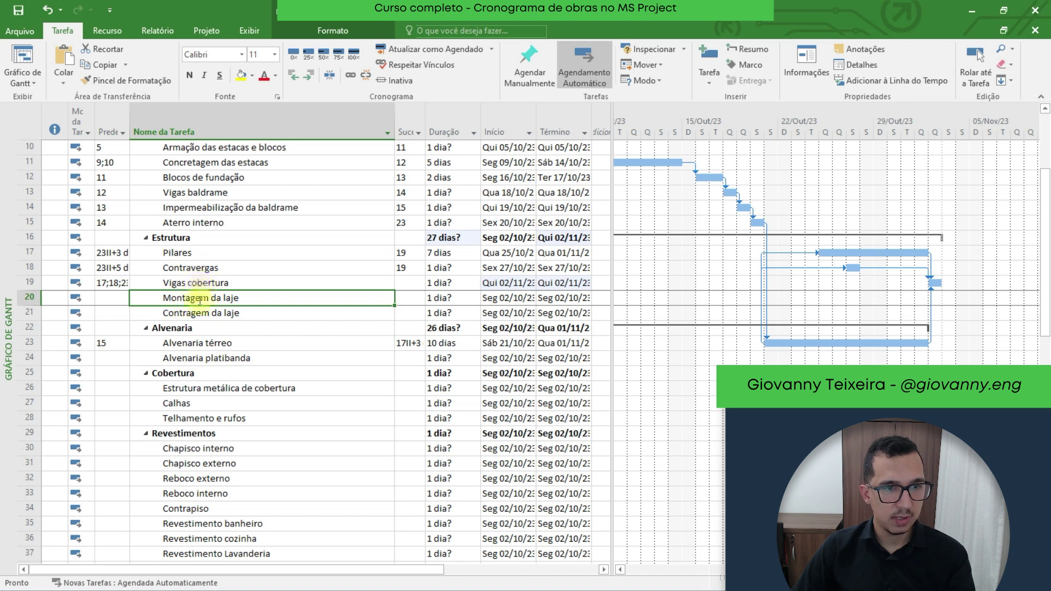
click(199, 298)
click(202, 282)
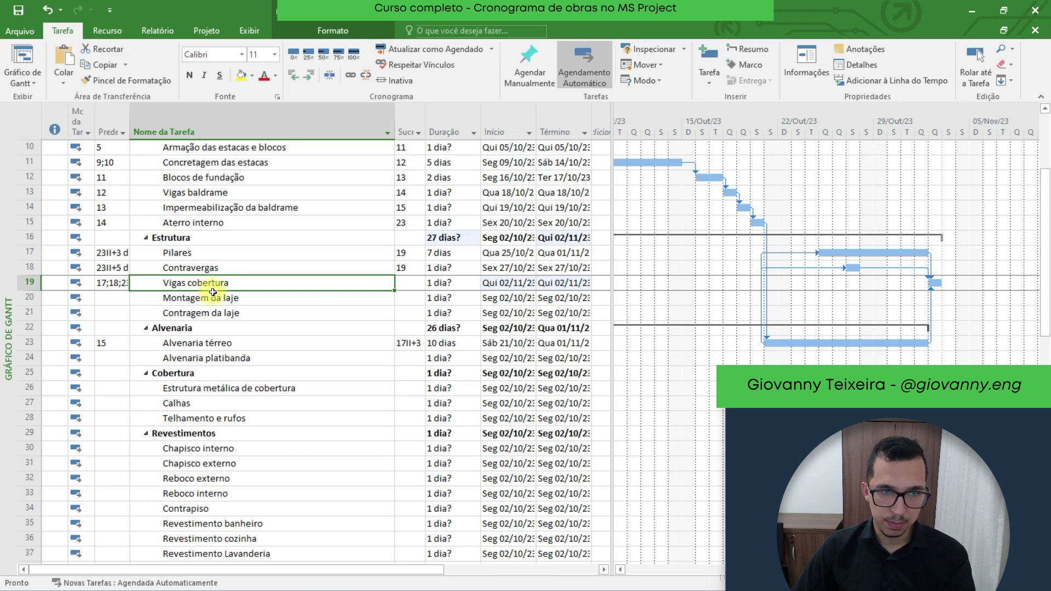
- Enter 19 as the predecessor of Montagem da laje and 20 as the predecessor of Contragem da laje
click(125, 299)
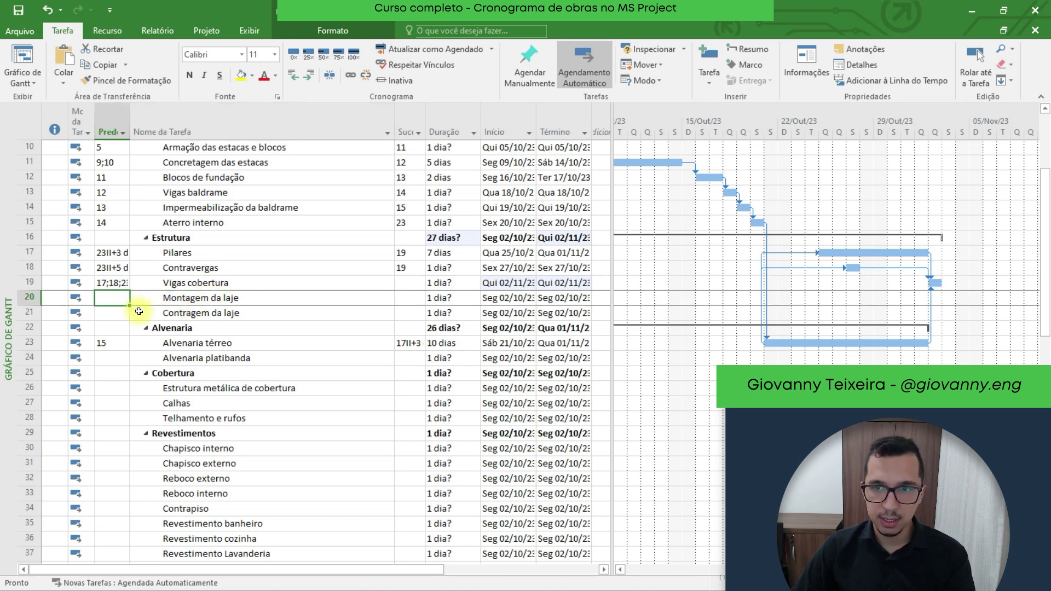
text(19)
key(Return)
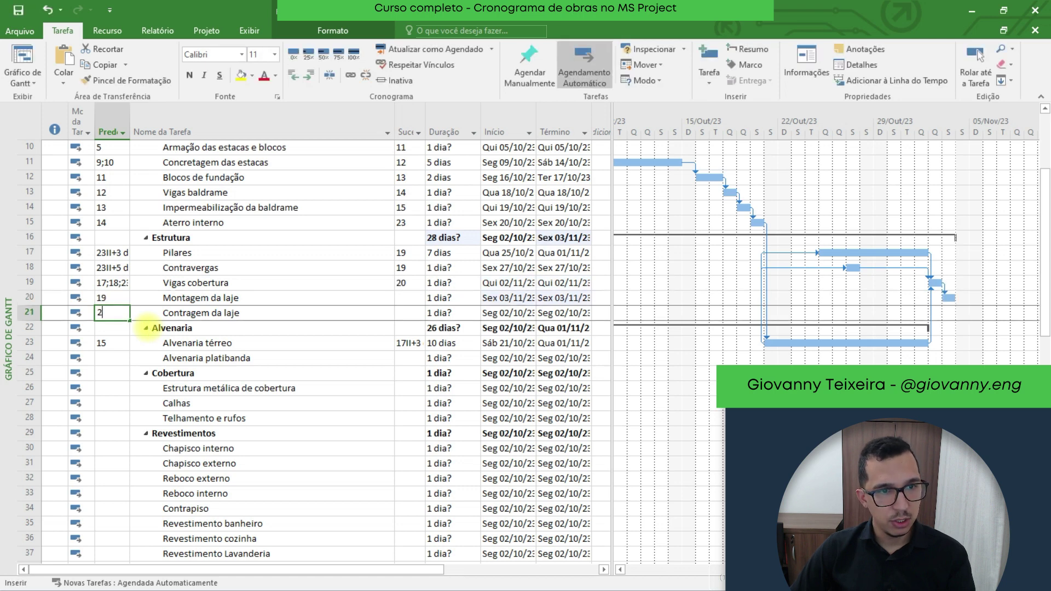
text(2)
key(Return)
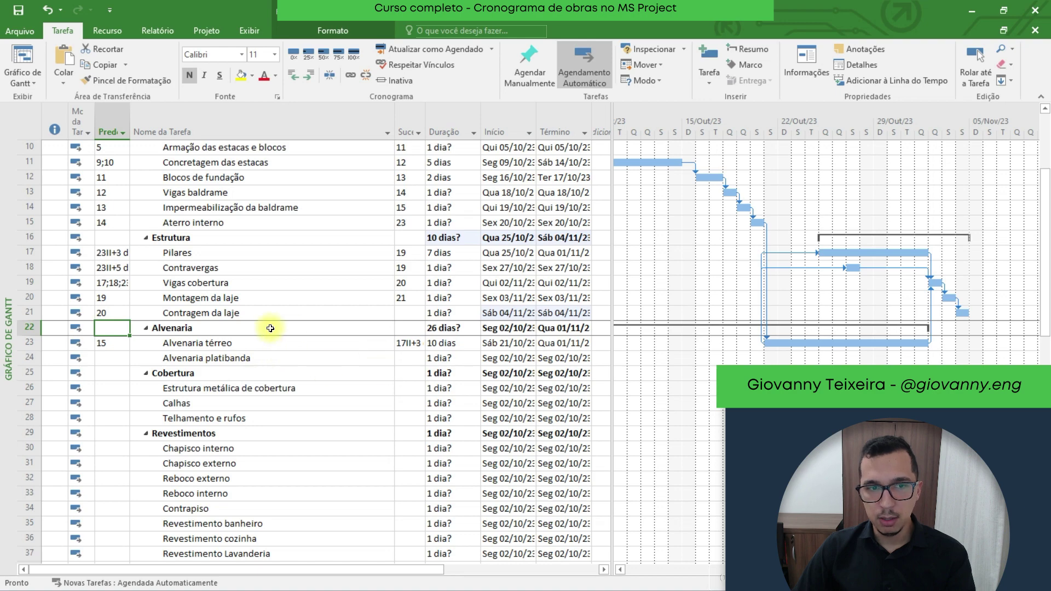
click(264, 313)
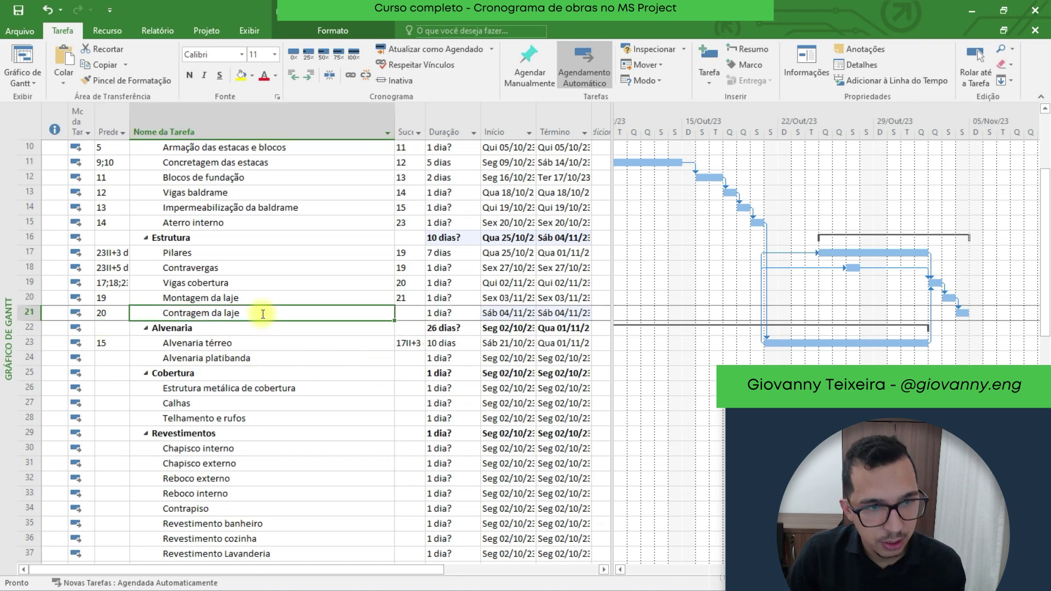
- Move the task Passagem dos eletrodutos na laje from Instalações elétricas into Estrutura, between Montagem da laje and Contragem da laje
scroll(264, 326, down, 4)
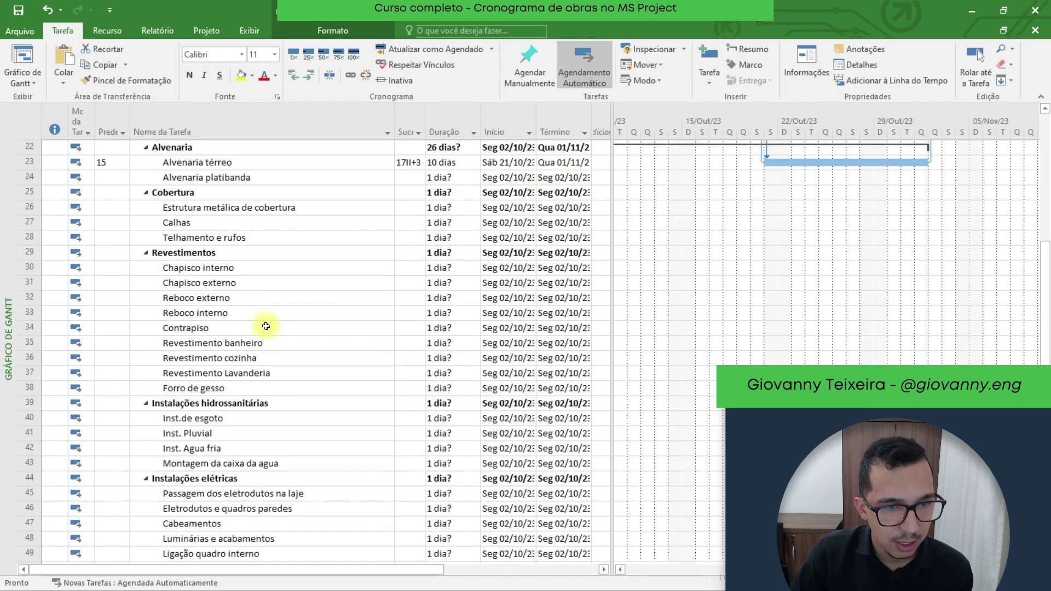
click(240, 493)
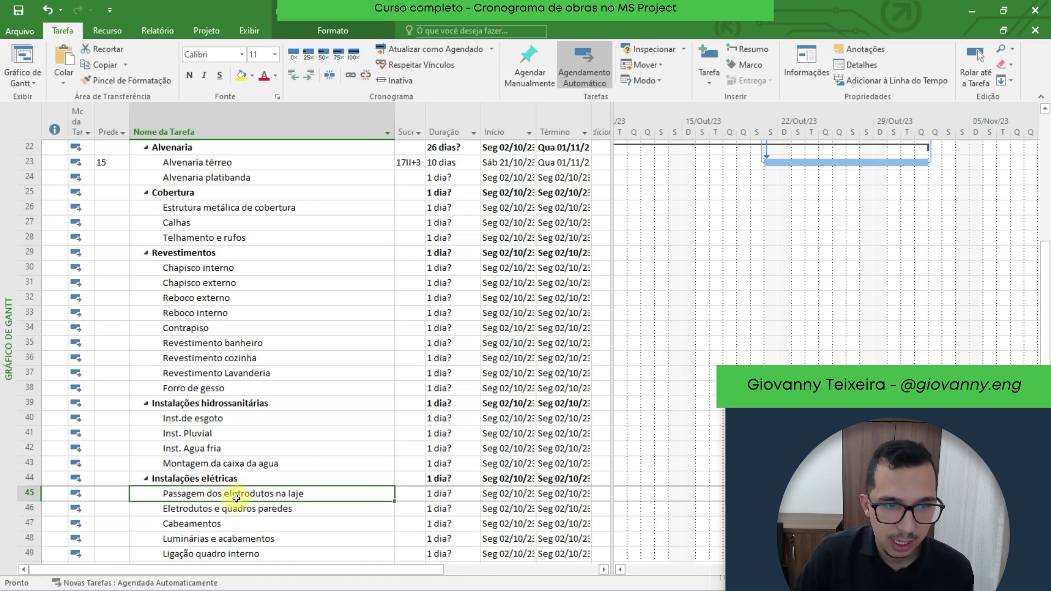
scroll(147, 494, up, 1)
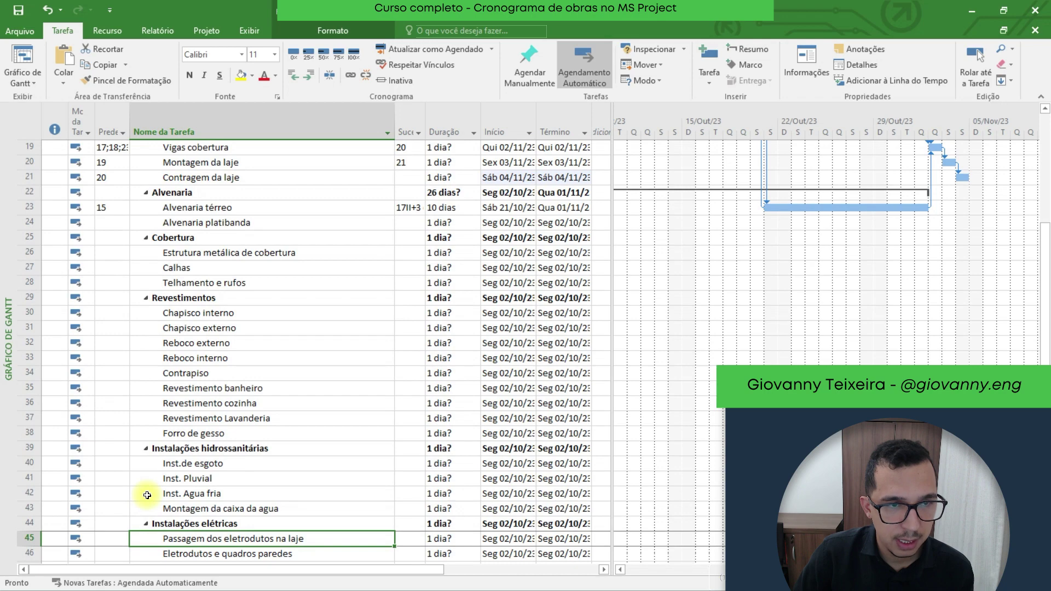
scroll(146, 495, down, 1)
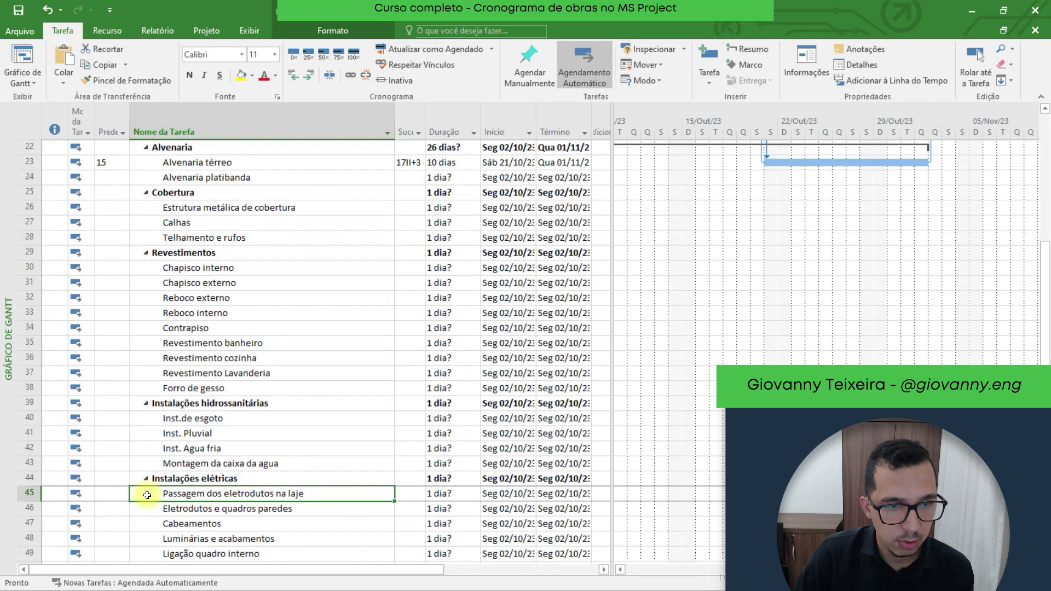
click(27, 493)
scroll(29, 493, down, 4)
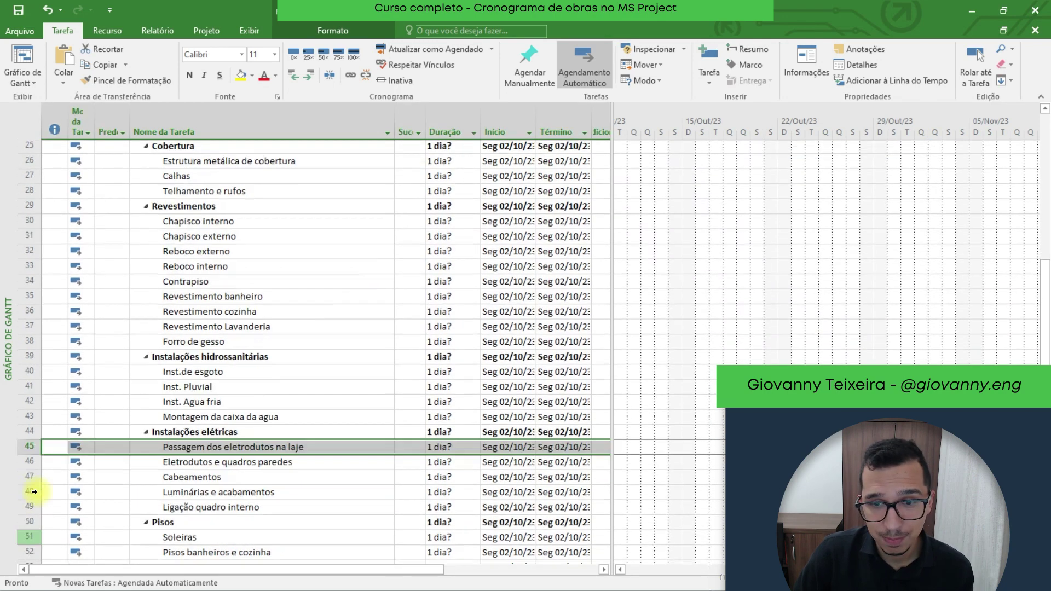
click(620, 569)
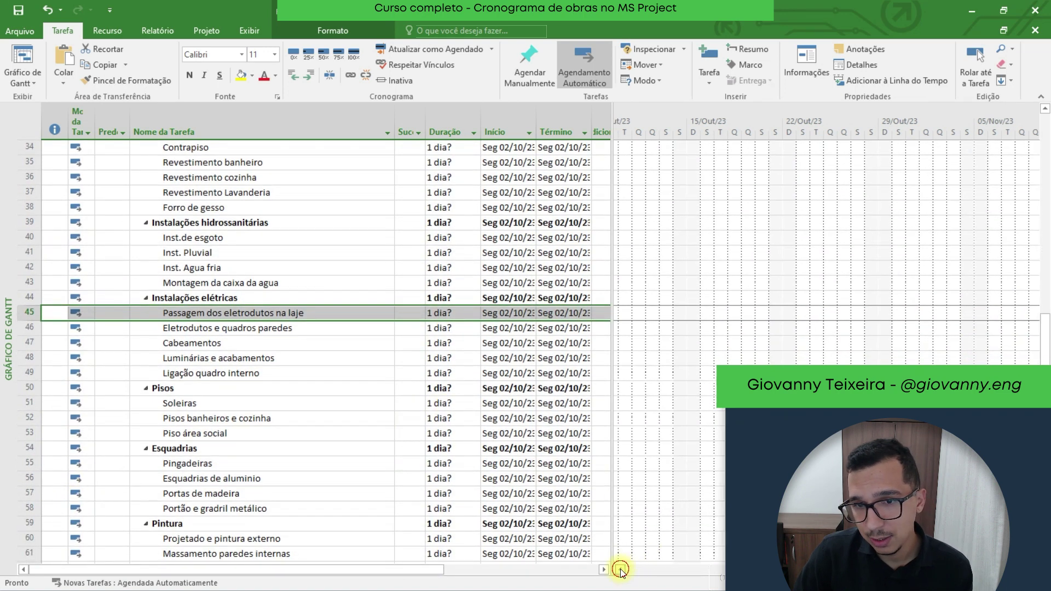
click(619, 569)
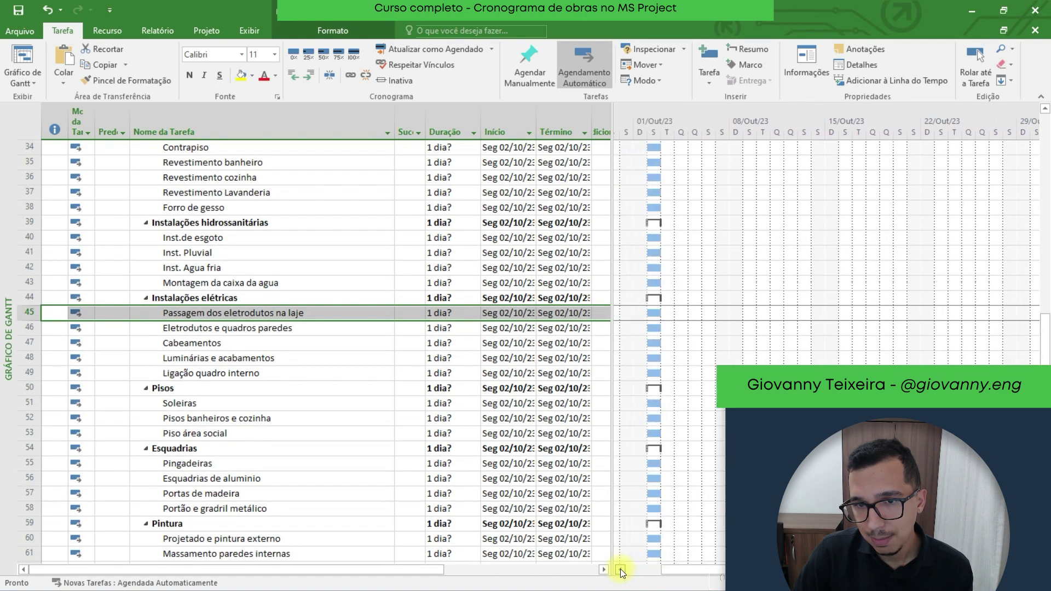
scroll(693, 547, left, 5)
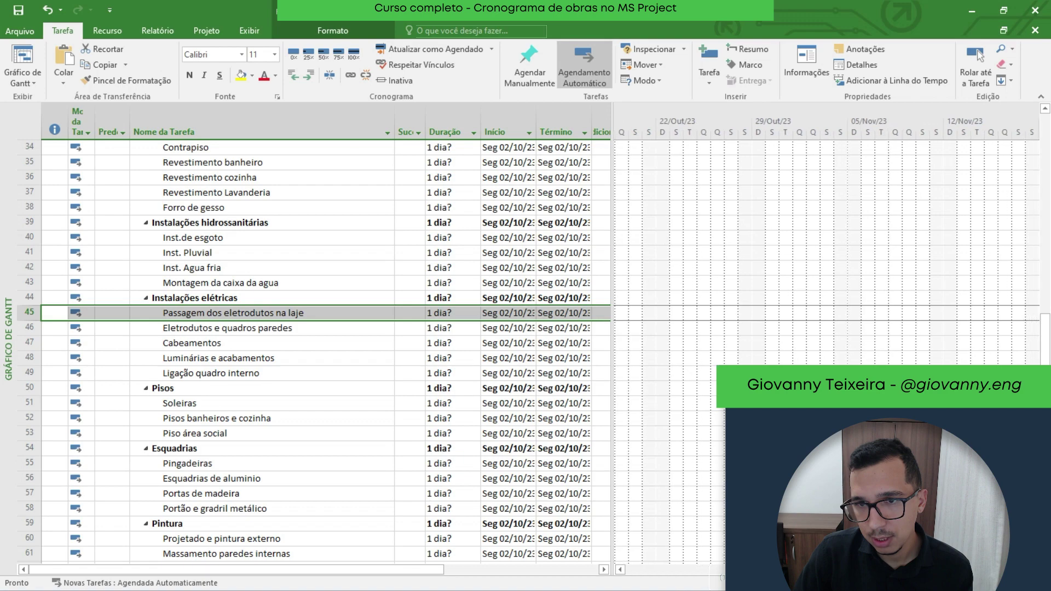
scroll(672, 547, up, 5)
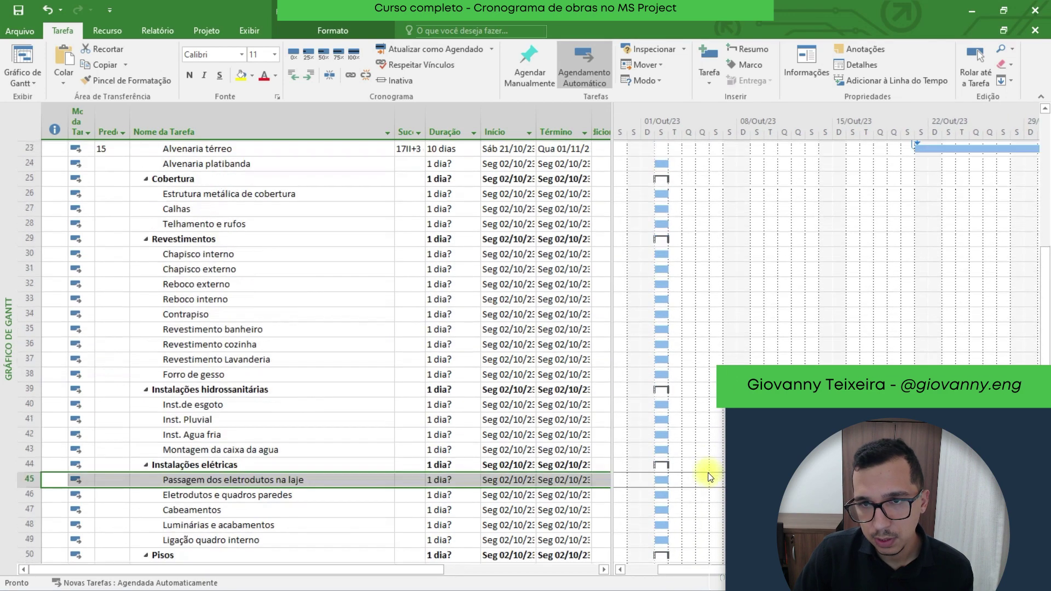
scroll(700, 471, down, 3)
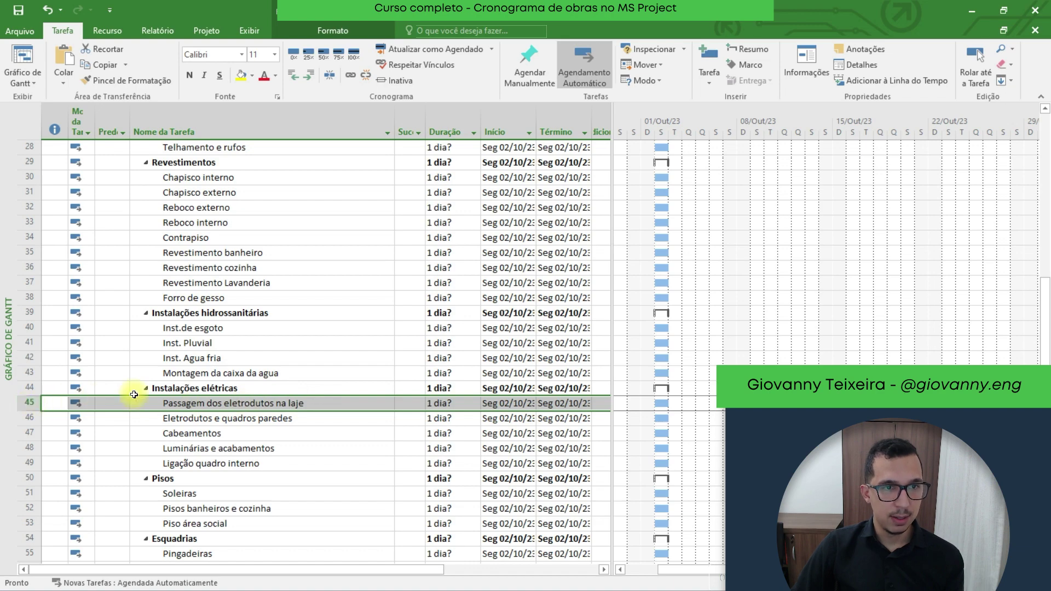
scroll(128, 394, up, 4)
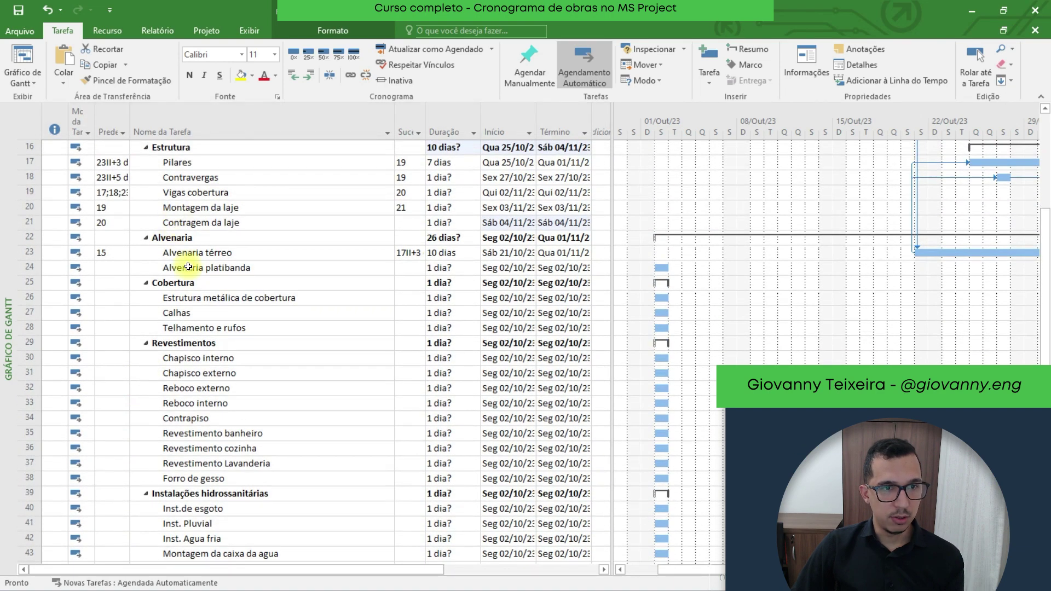
scroll(164, 329, down, 1)
drag(33, 540, 69, 186)
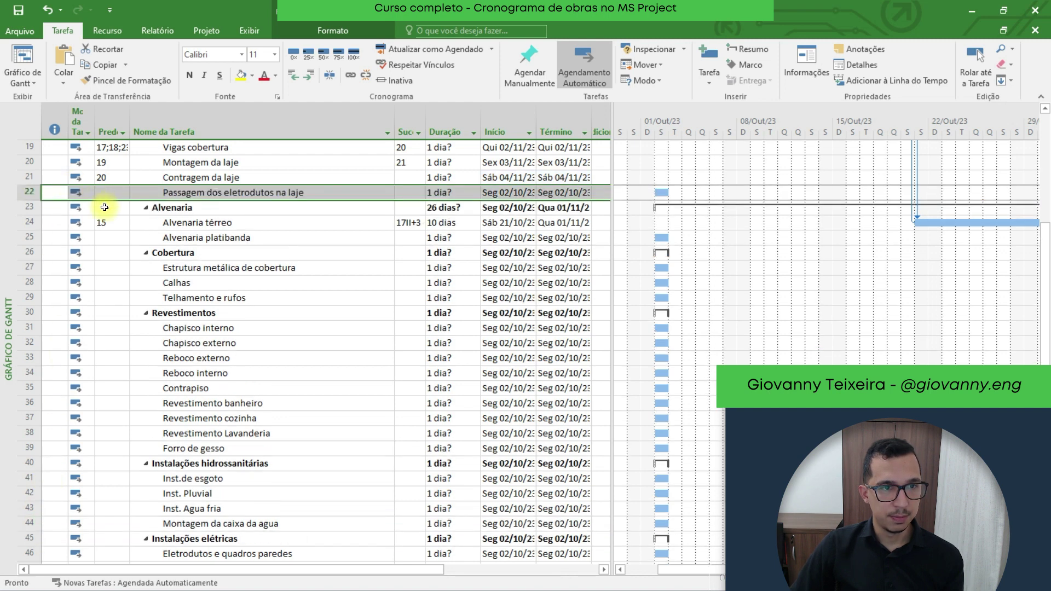
scroll(93, 216, up, 1)
drag(28, 238, 35, 216)
- Set the predecessor of Passagem dos eletrodutos na laje to 20 and that of Contragem da laje to 21
click(112, 222)
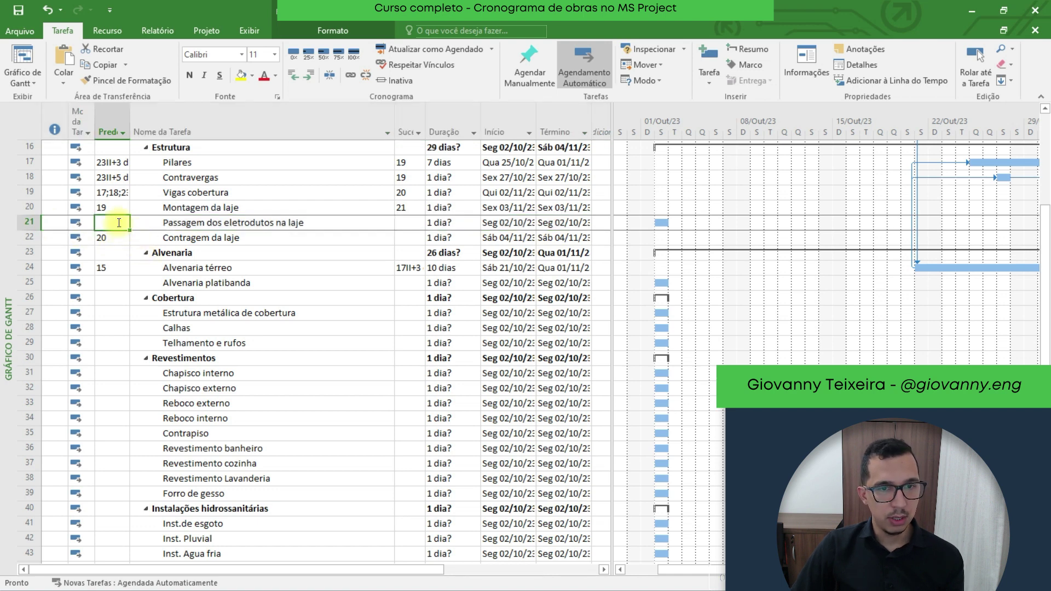
drag(681, 569, 736, 569)
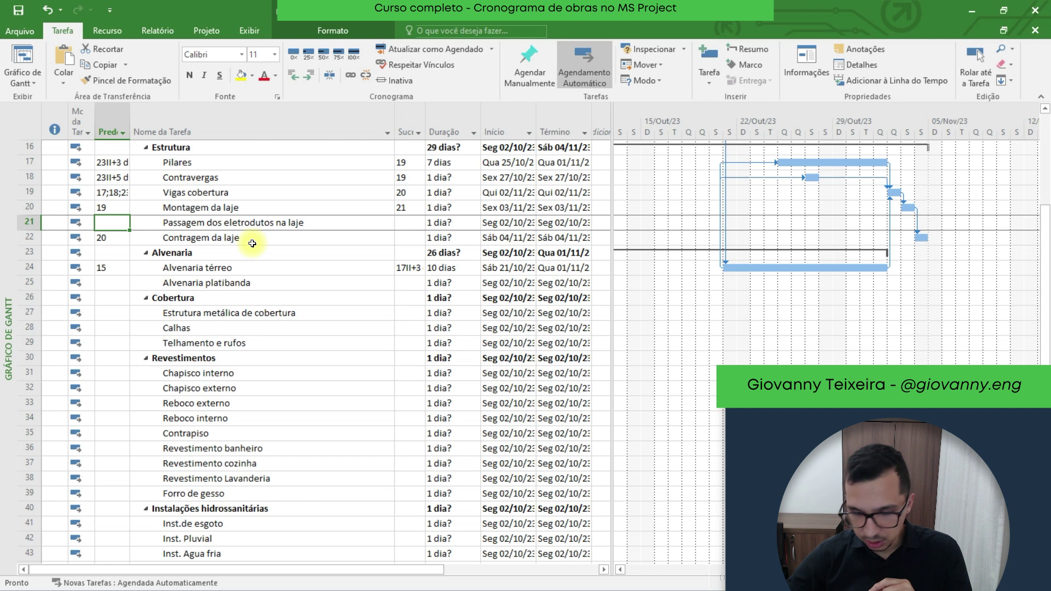
text(20)
key(Return)
text(21)
key(Return)
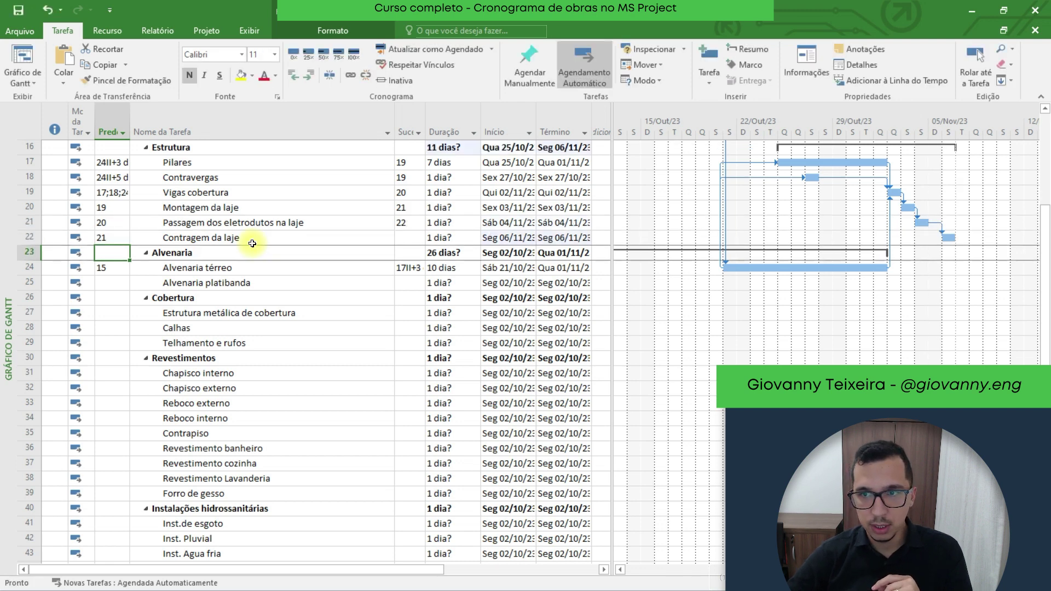
key(Up)
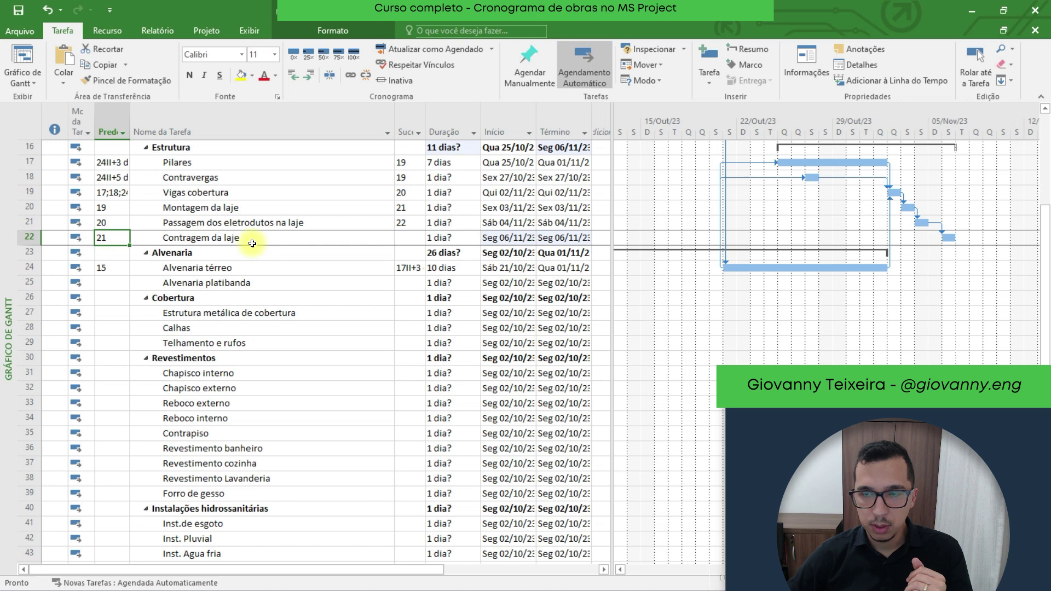
key(Up)
key(Up)
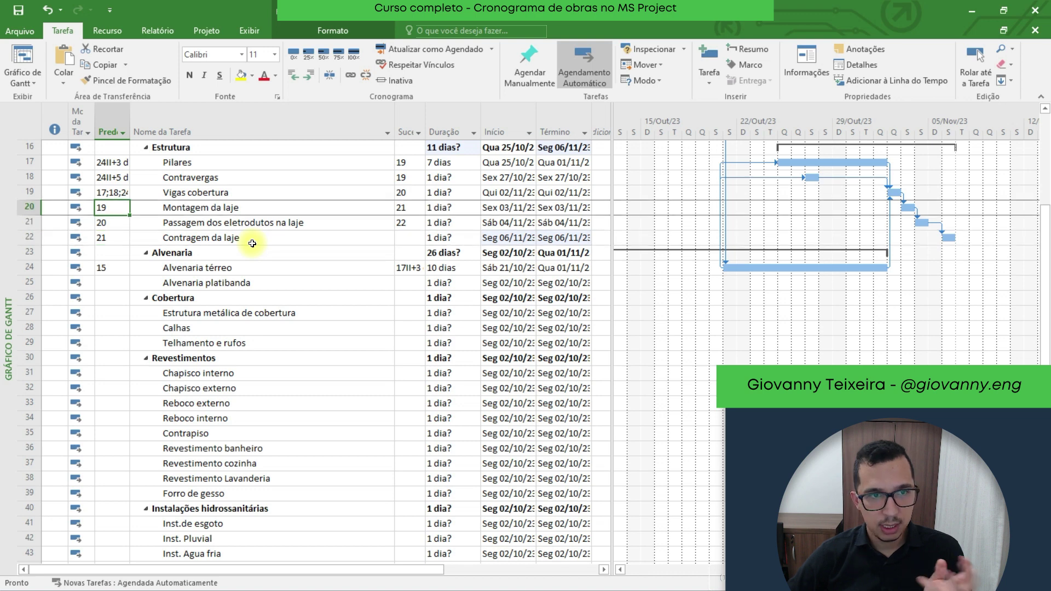
- Set the font color of the task name Passagem dos eletrodutos na laje to red
key(Down)
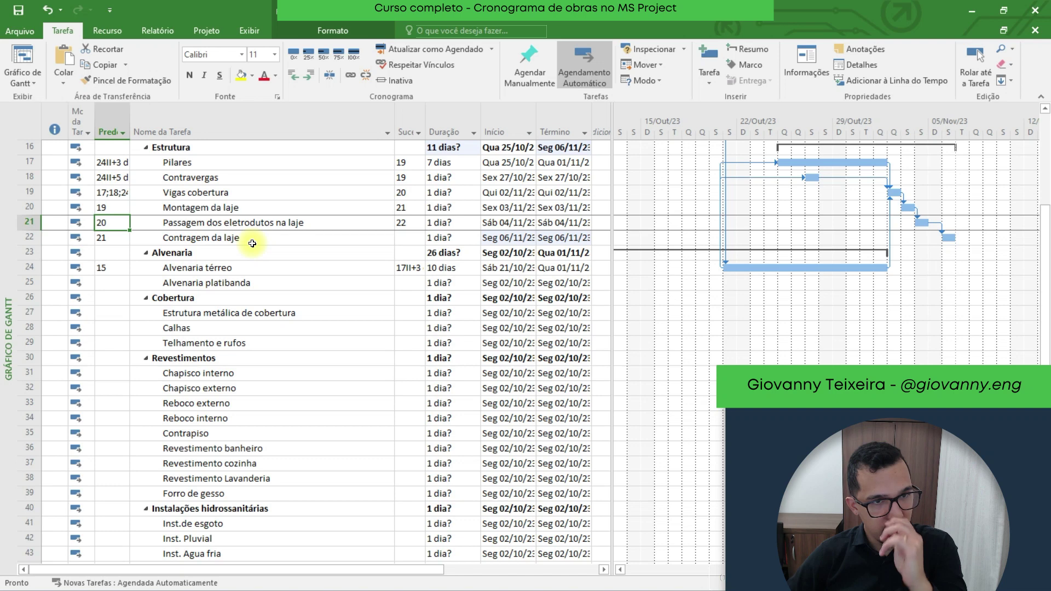
key(Up)
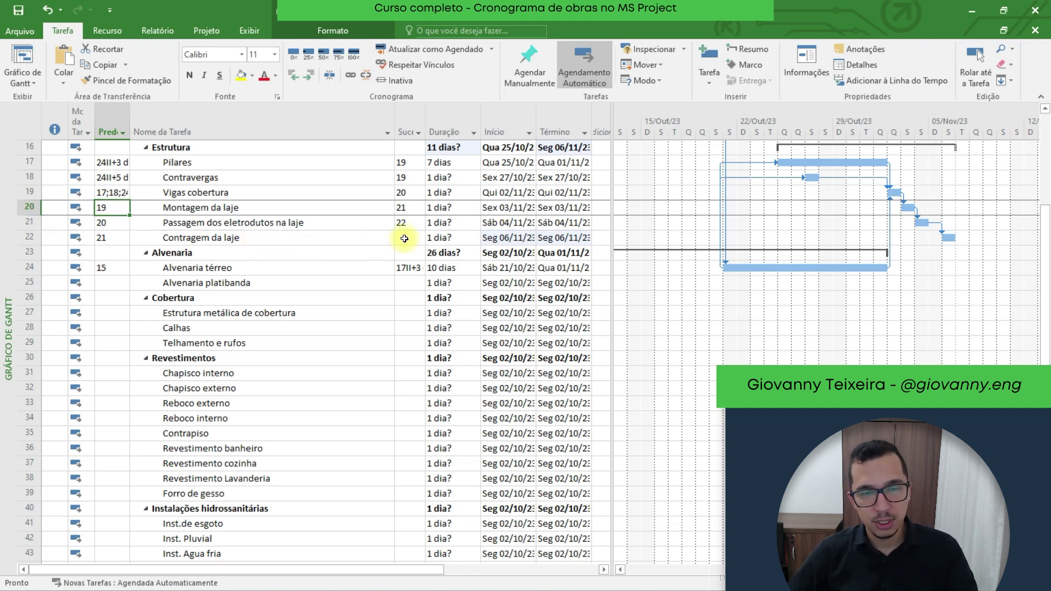
click(115, 226)
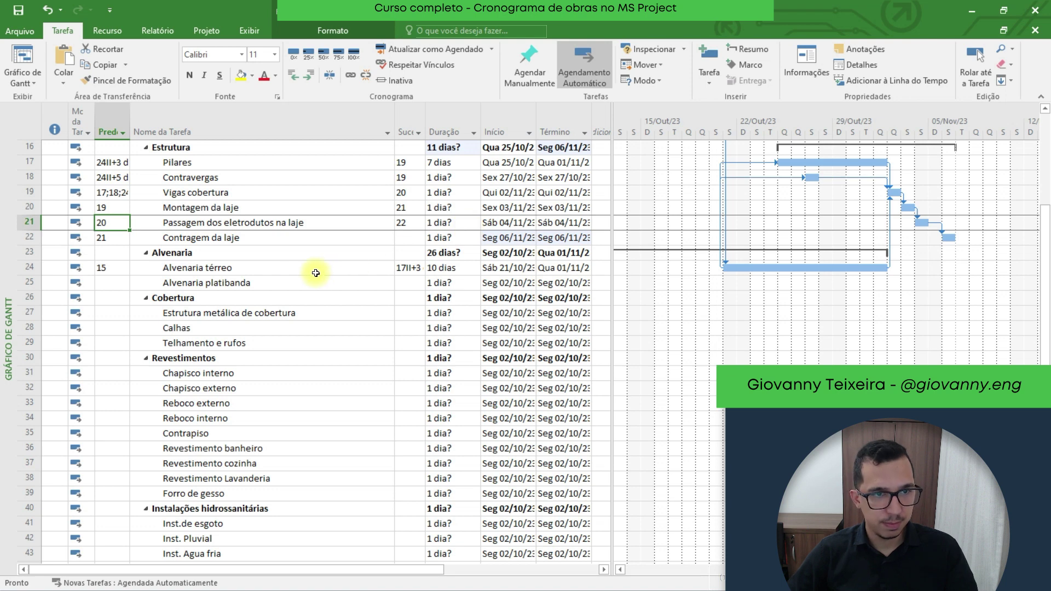
click(224, 222)
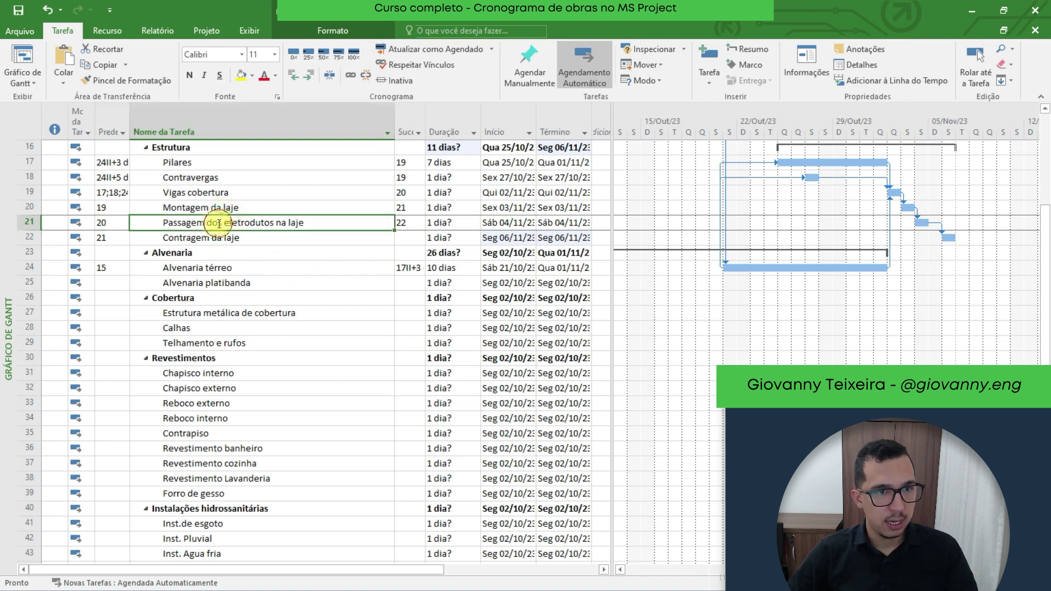
click(263, 76)
click(226, 235)
- Enter 22 as the predecessor of Alvenaria platibanda
click(210, 281)
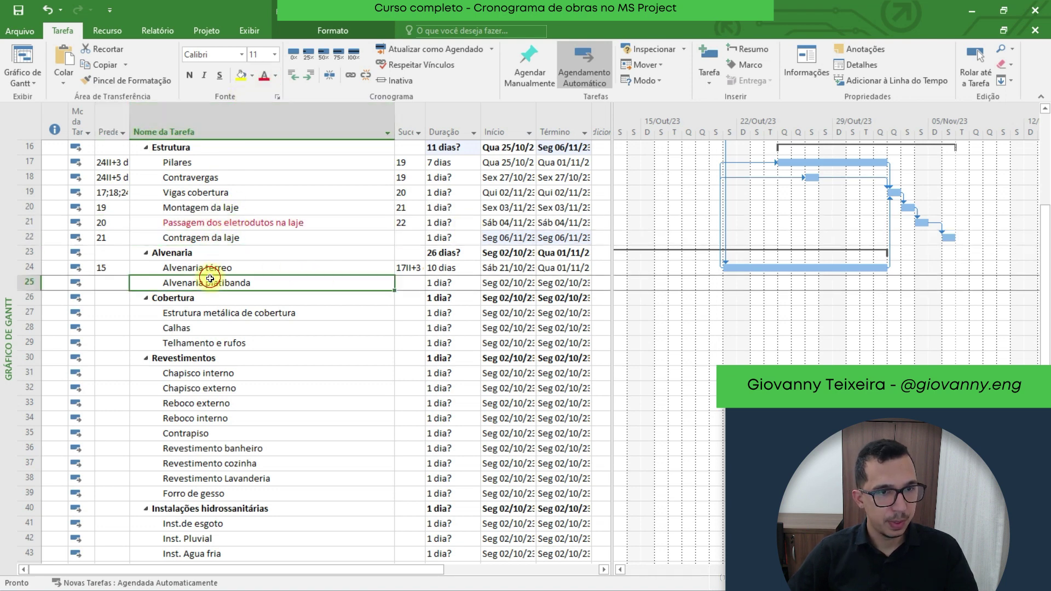
click(943, 235)
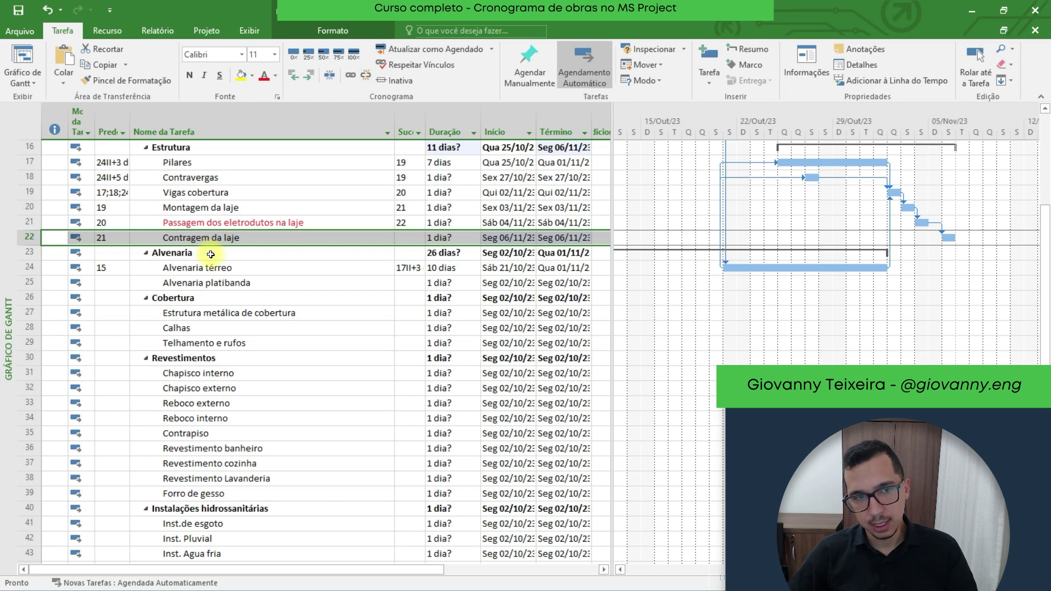
click(270, 281)
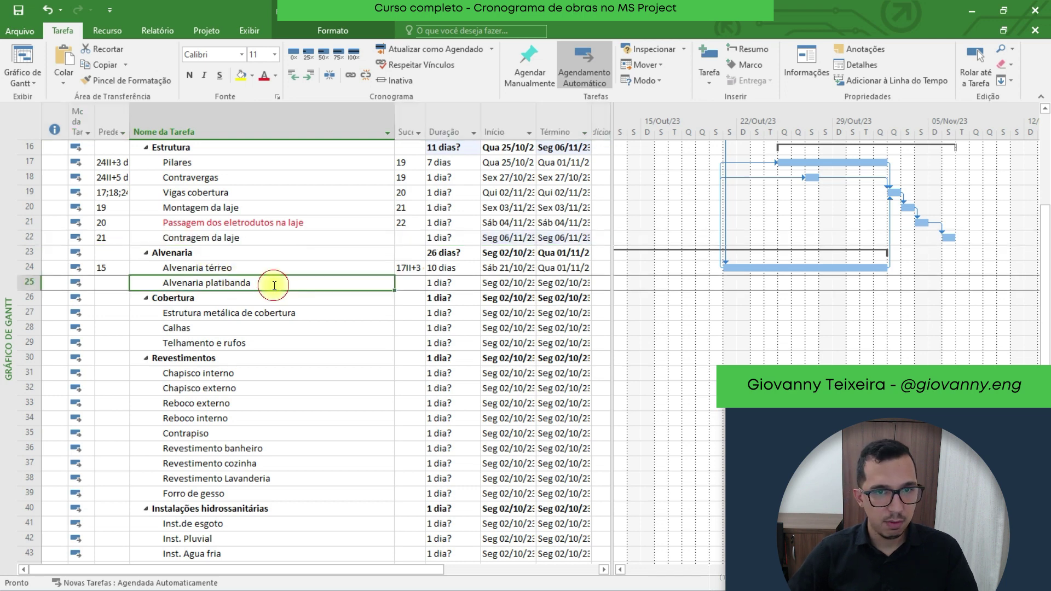
click(120, 281)
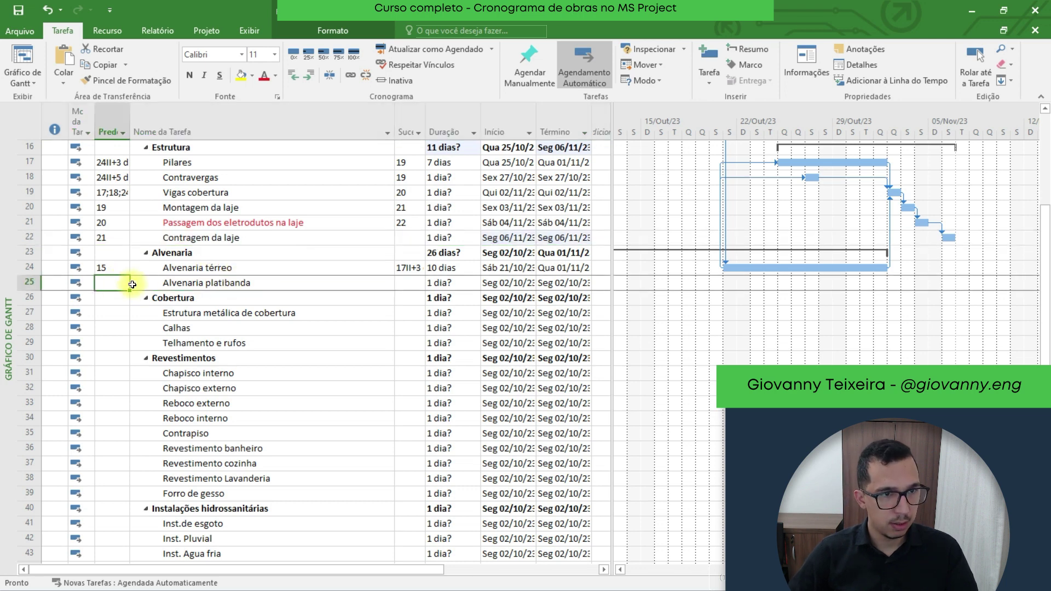
text(22)
key(Return)
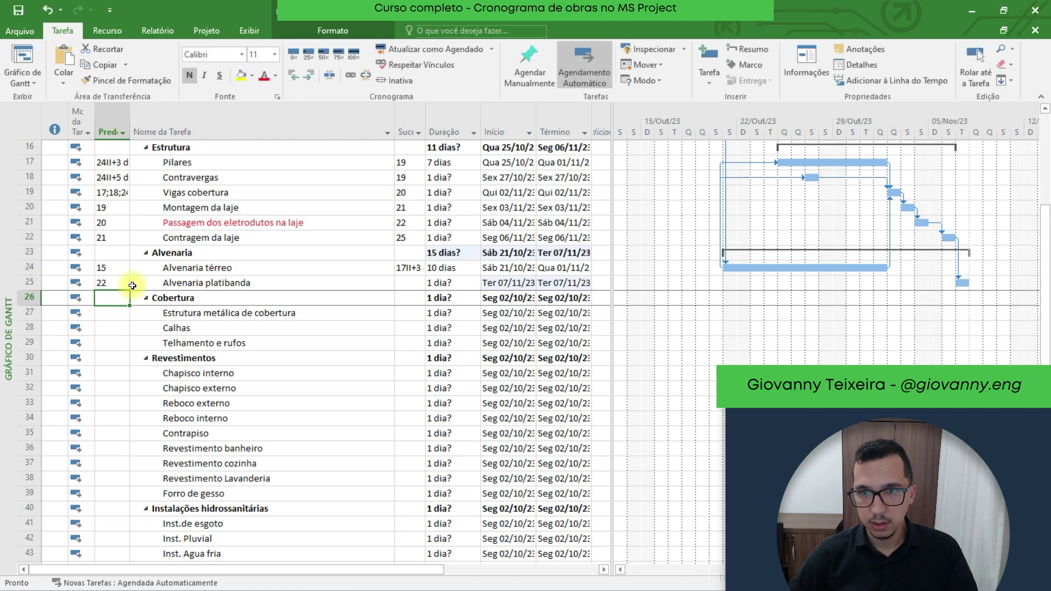
- Enter 25 as the predecessor of Estrutura metálica de cobertura in the Cobertura group
scroll(214, 284, down, 1)
scroll(263, 284, up, 1)
click(209, 281)
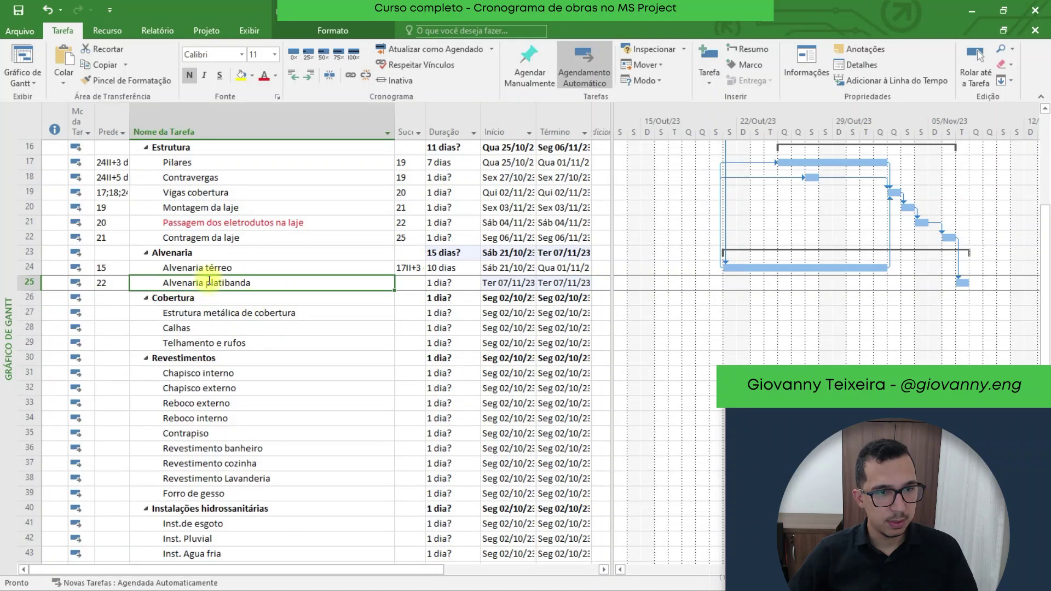
click(115, 313)
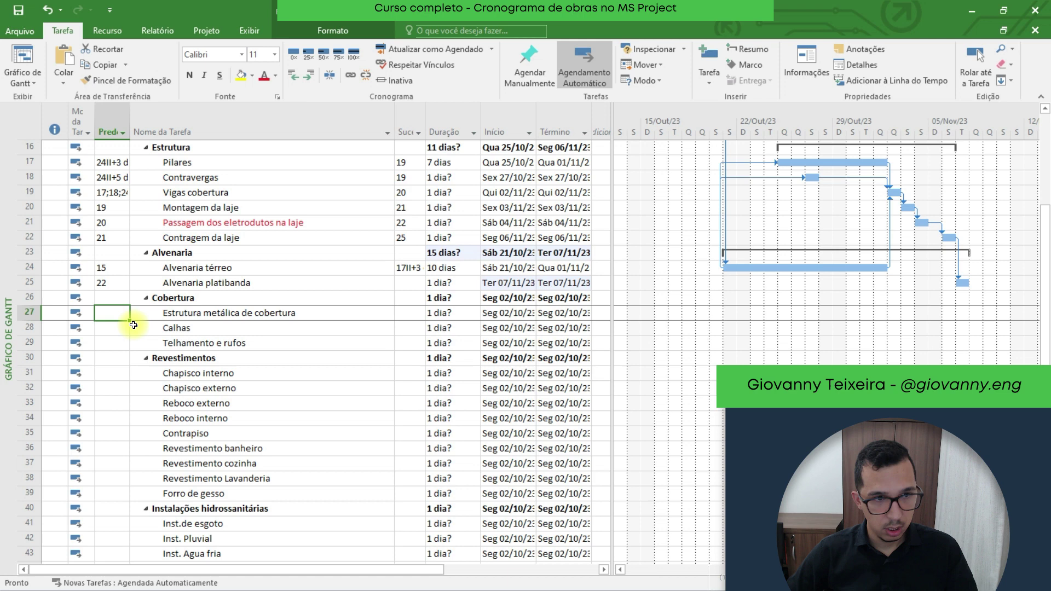
text(25)
key(Return)
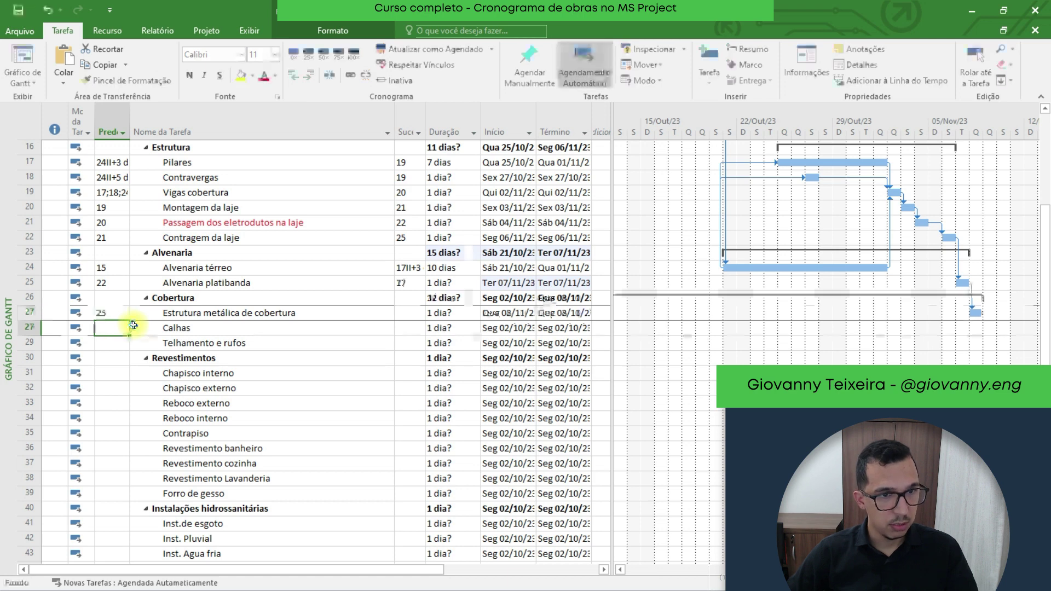
- Enter 27 as the predecessor of Calhas and 28 as the predecessor of Telhamento e rufos
text(27)
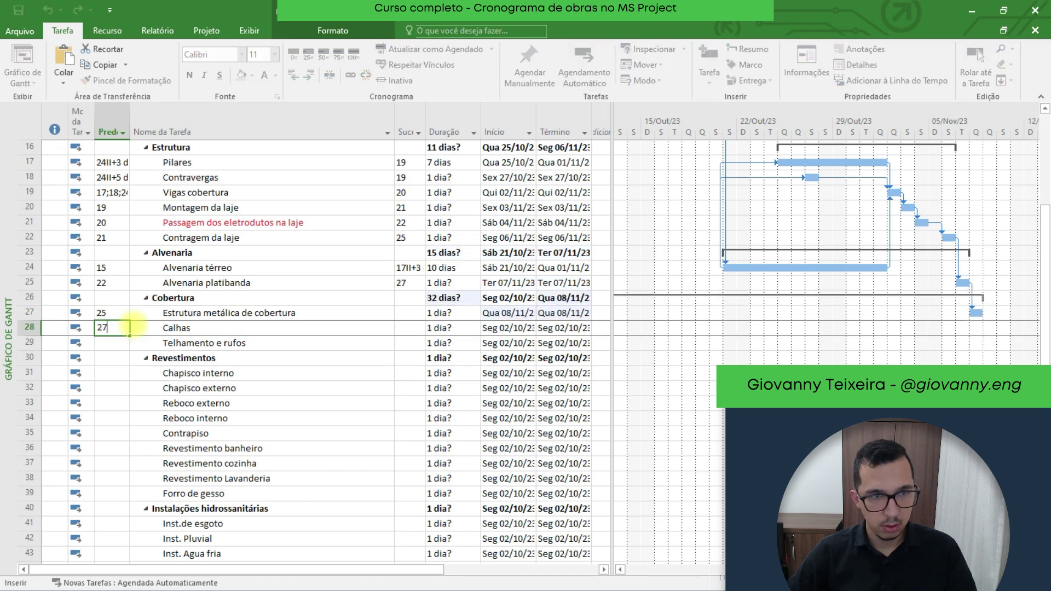
key(Return)
key(Up)
key(Up)
key(Down)
key(Down)
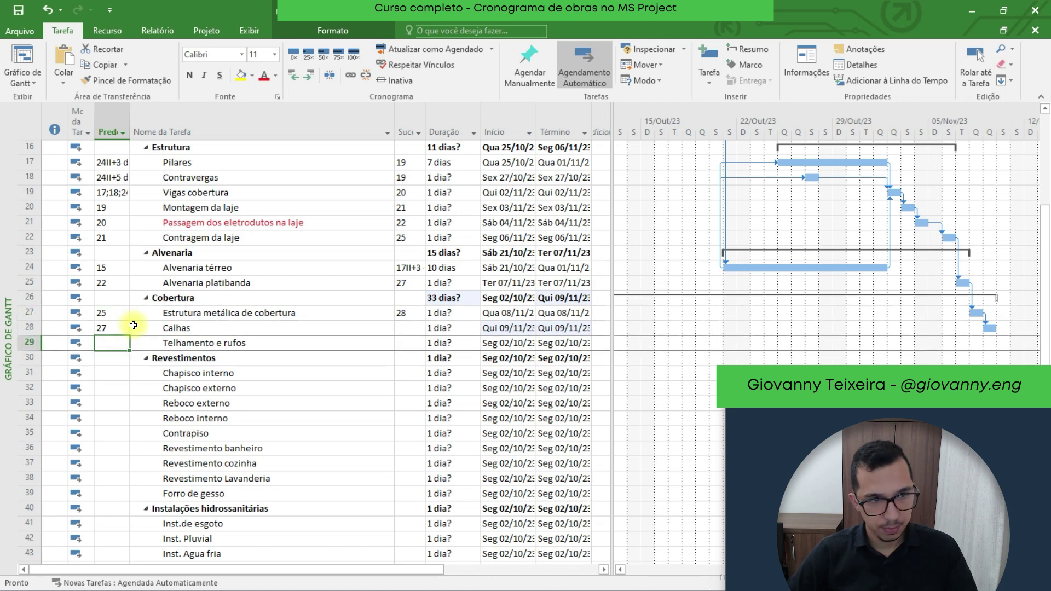
text(28)
key(Return)
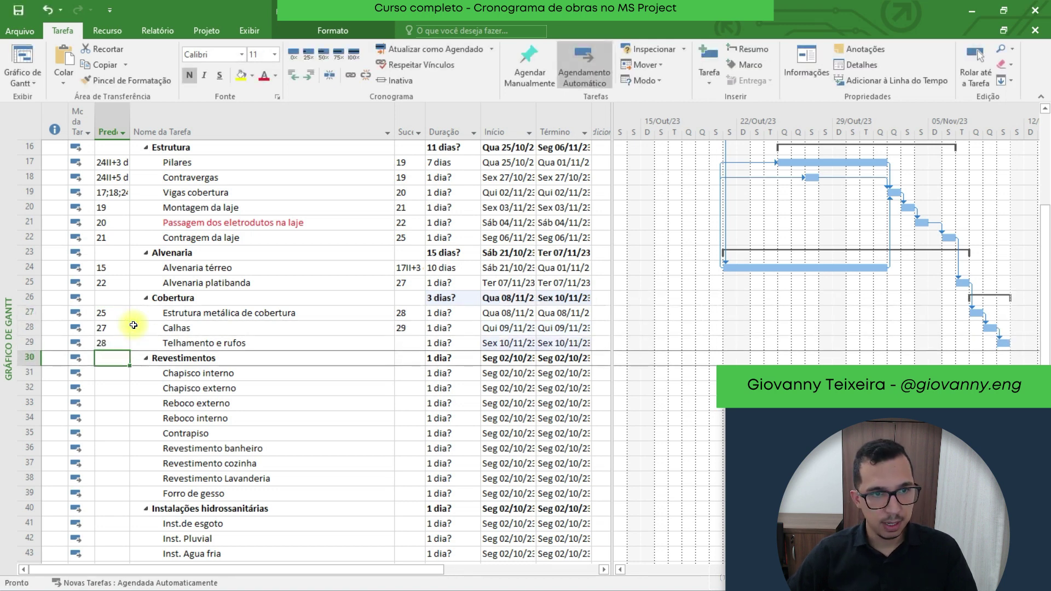
- Reorder the Revestimentos tasks so that Chapisco externo and Reboco externo come first, directly before Chapisco interno
key(Down)
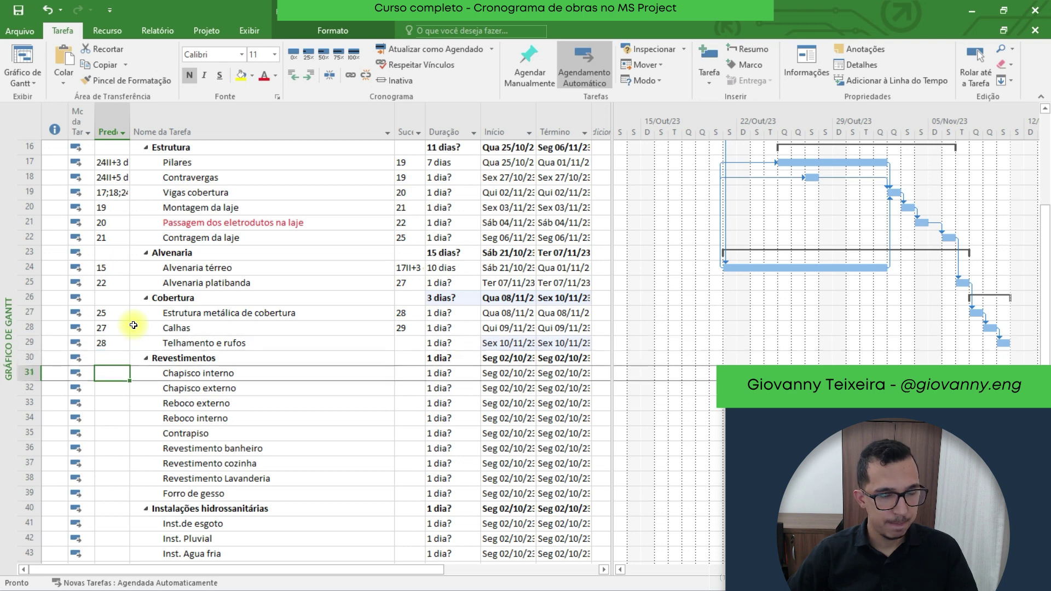
key(Down)
key(Down)
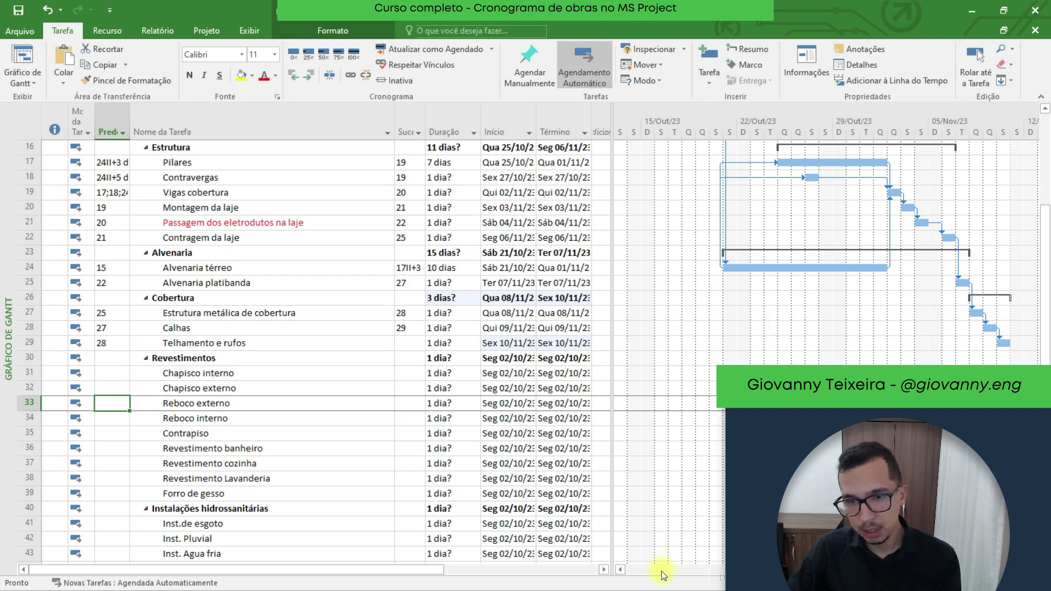
click(620, 569)
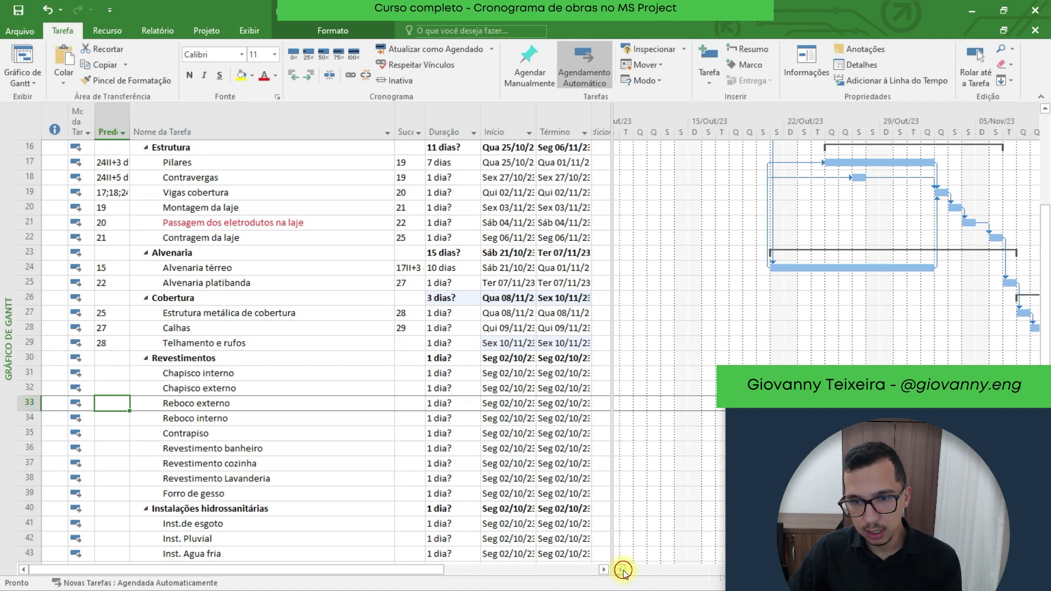
drag(710, 569, 777, 568)
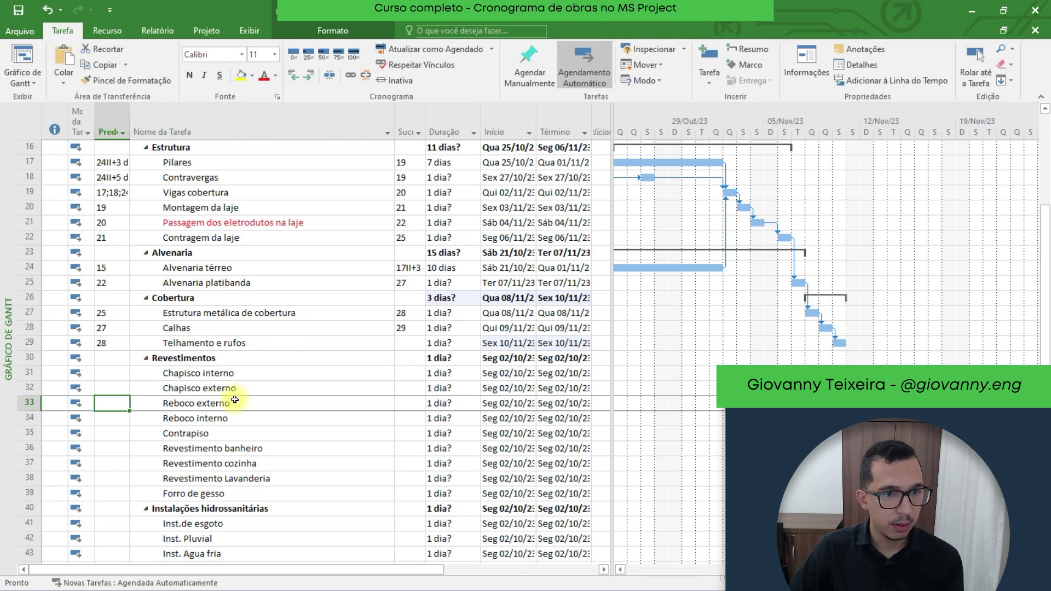
click(31, 404)
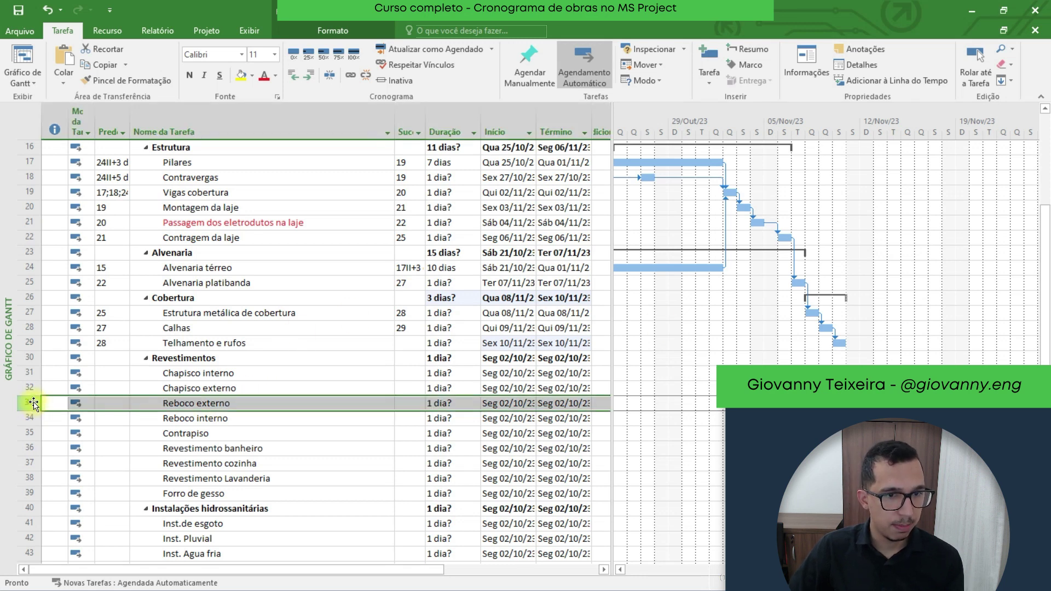
click(30, 373)
mouse_move(37, 359)
mouse_down()
mouse_move(35, 399)
mouse_move(24, 406)
mouse_move(35, 380)
mouse_up()
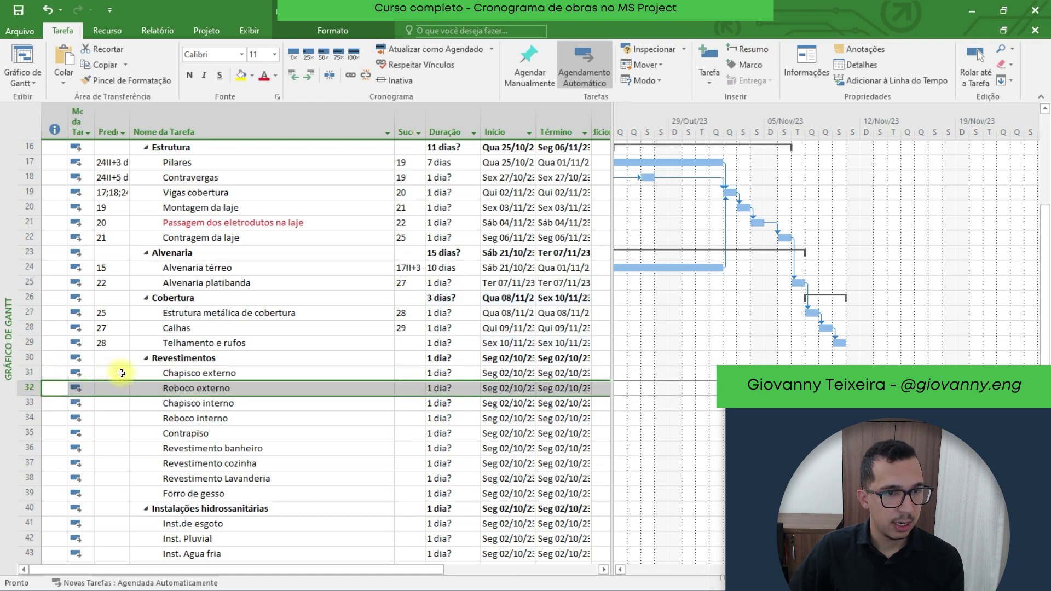
- Enter 25 as the predecessor of Chapisco externo, linking it to Alvenaria platibanda
click(180, 375)
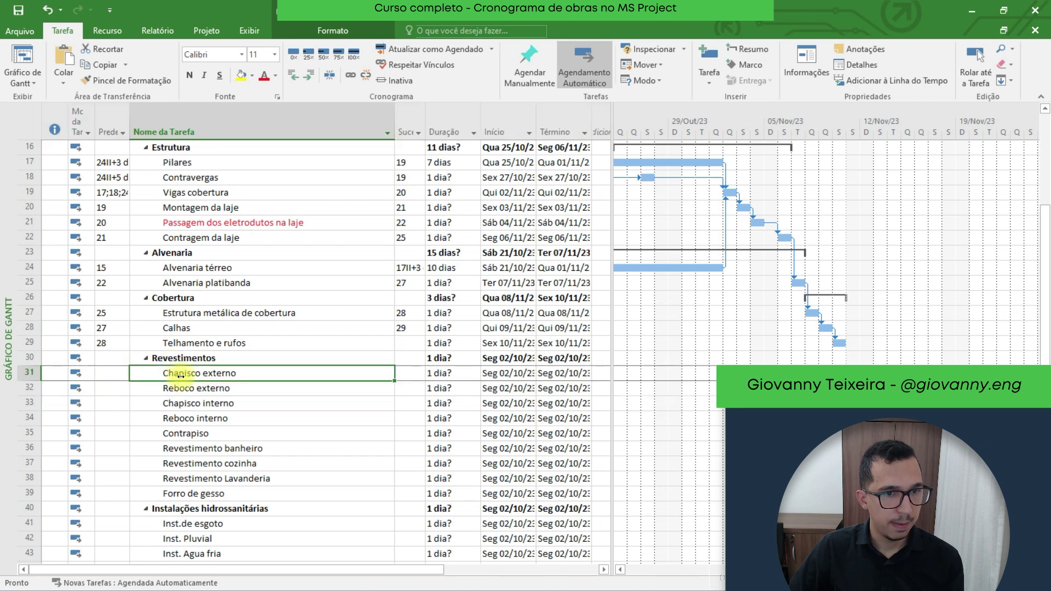
drag(200, 314, 199, 339)
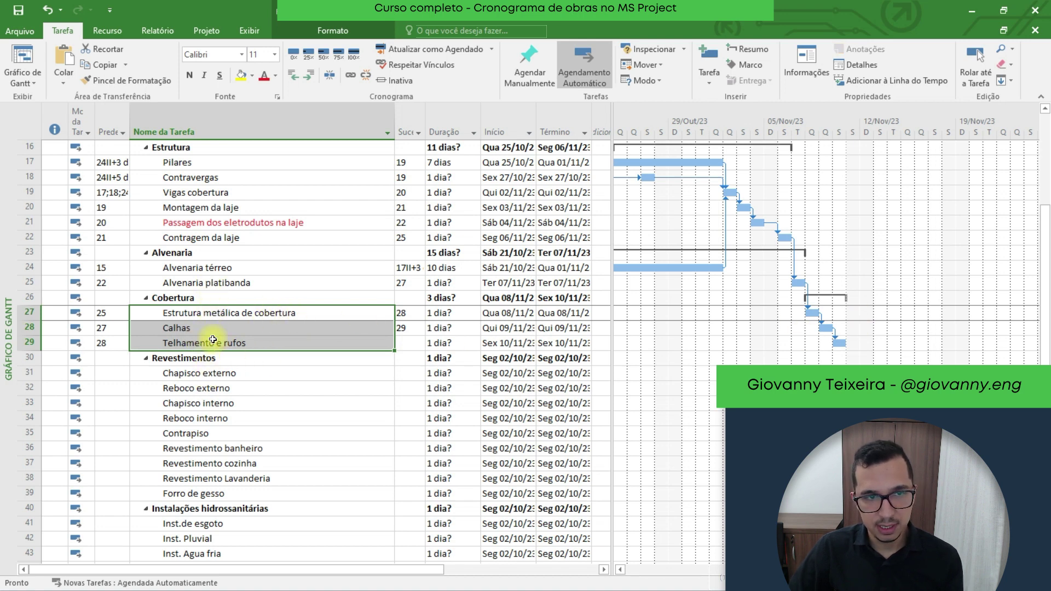
click(109, 282)
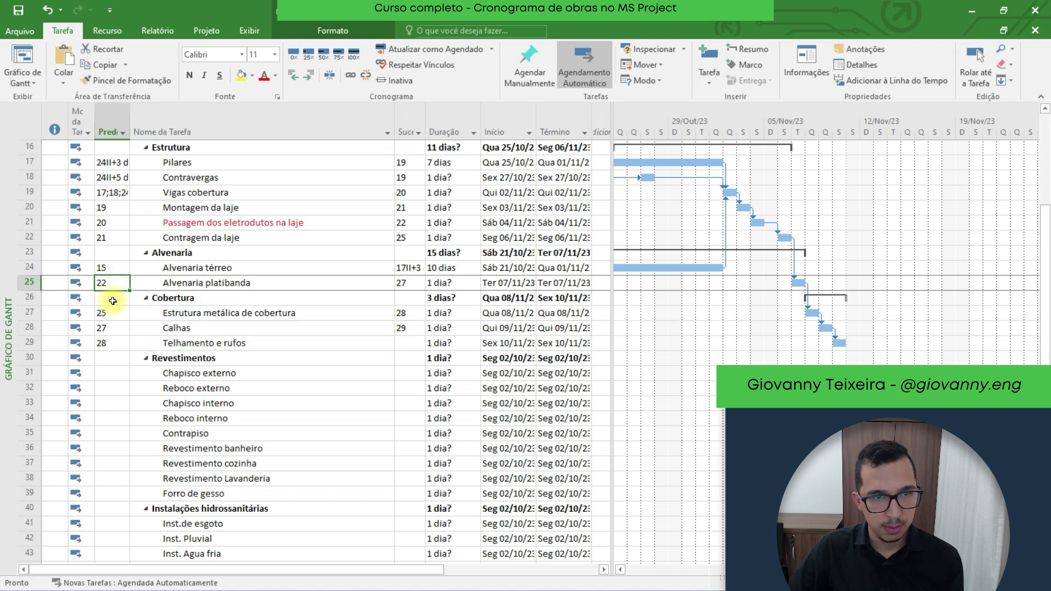
click(122, 375)
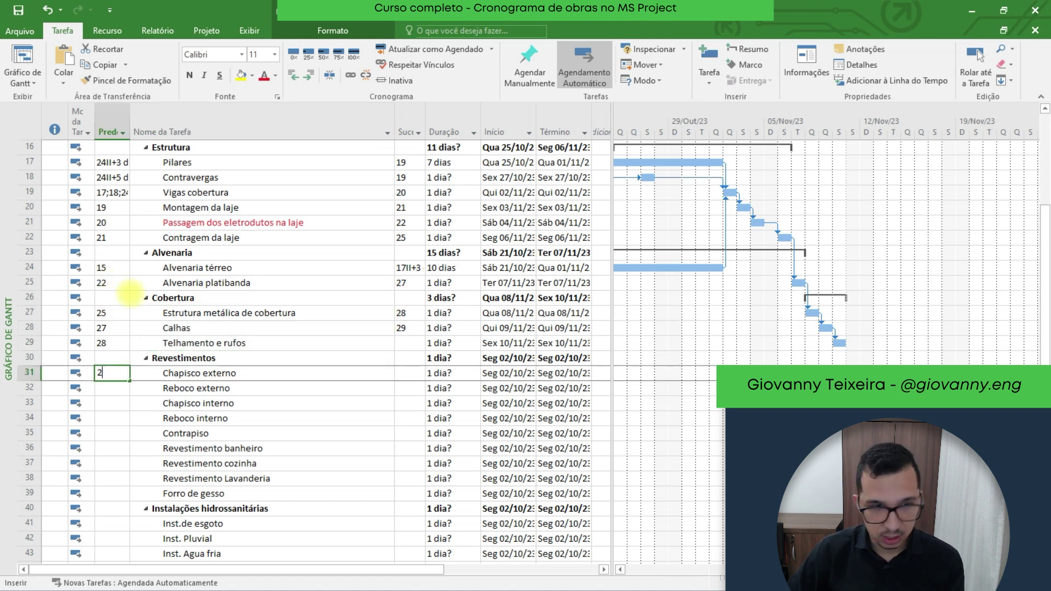
text(25)
key(Return)
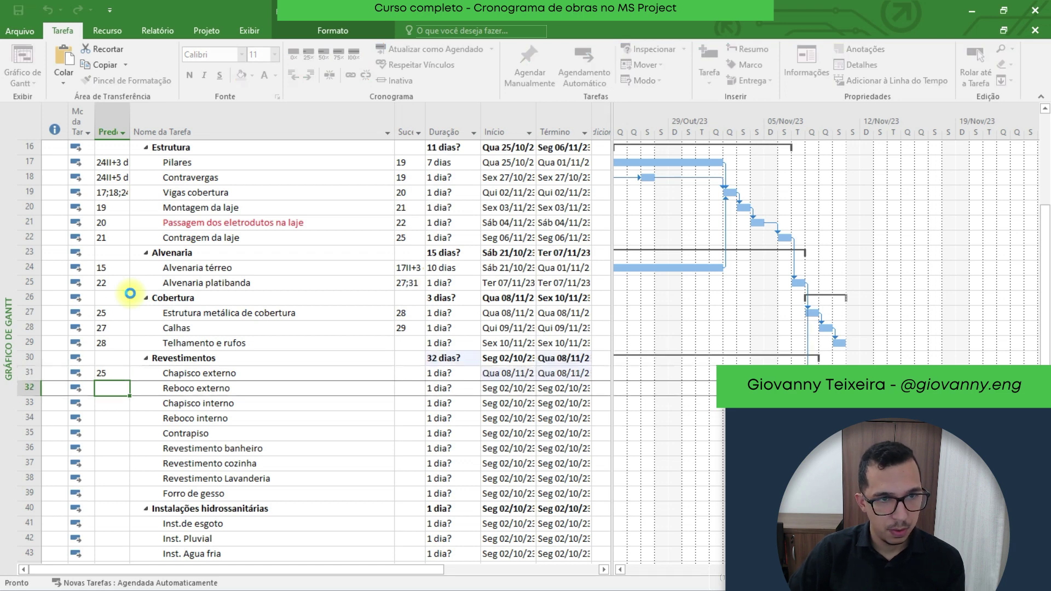
- Enter 31 as the predecessor of Reboco externo, linking it to Chapisco externo
click(237, 284)
click(215, 373)
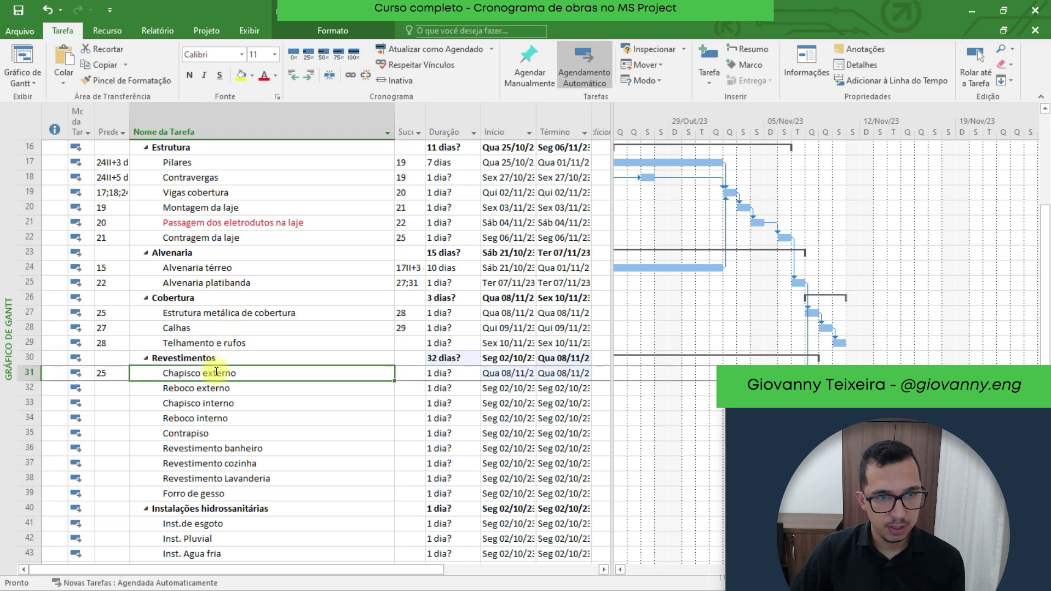
click(113, 389)
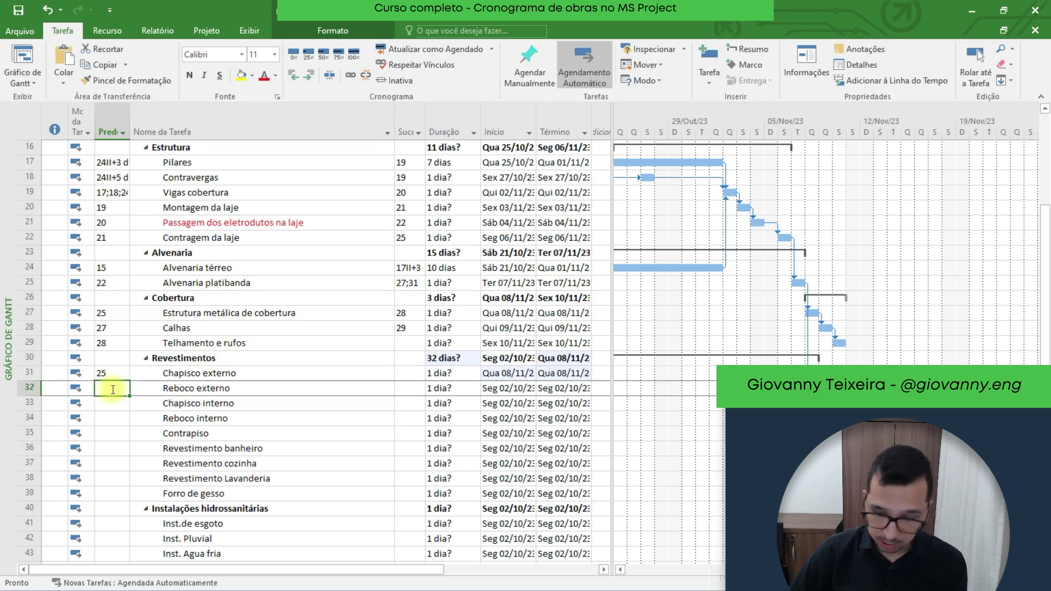
text(3)
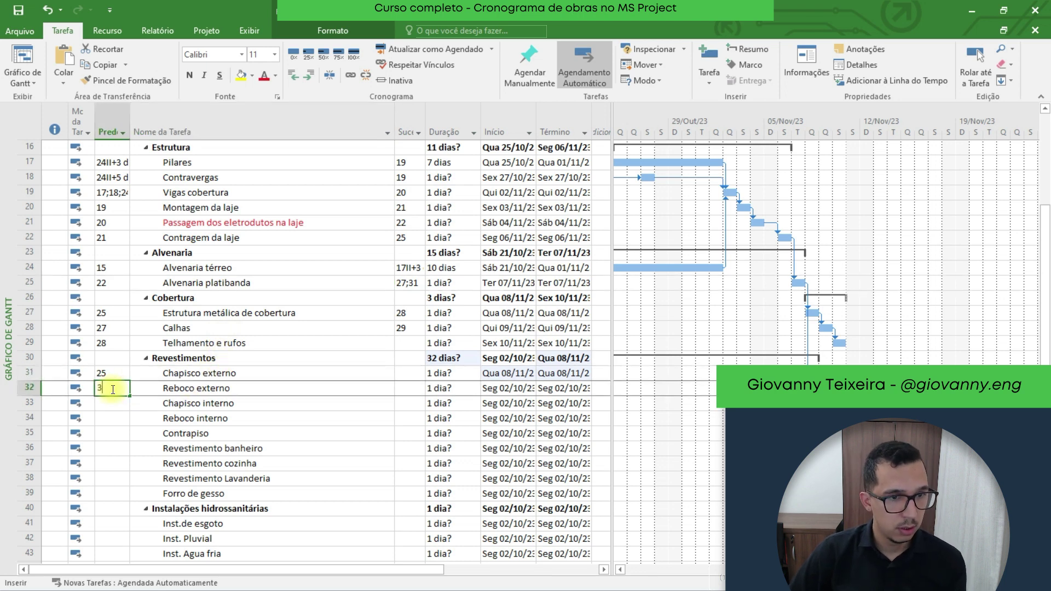
text(1)
key(Return)
- Examine the internal Revestimentos tasks and the installation tasks below them to work out their sequence
scroll(130, 410, down, 1)
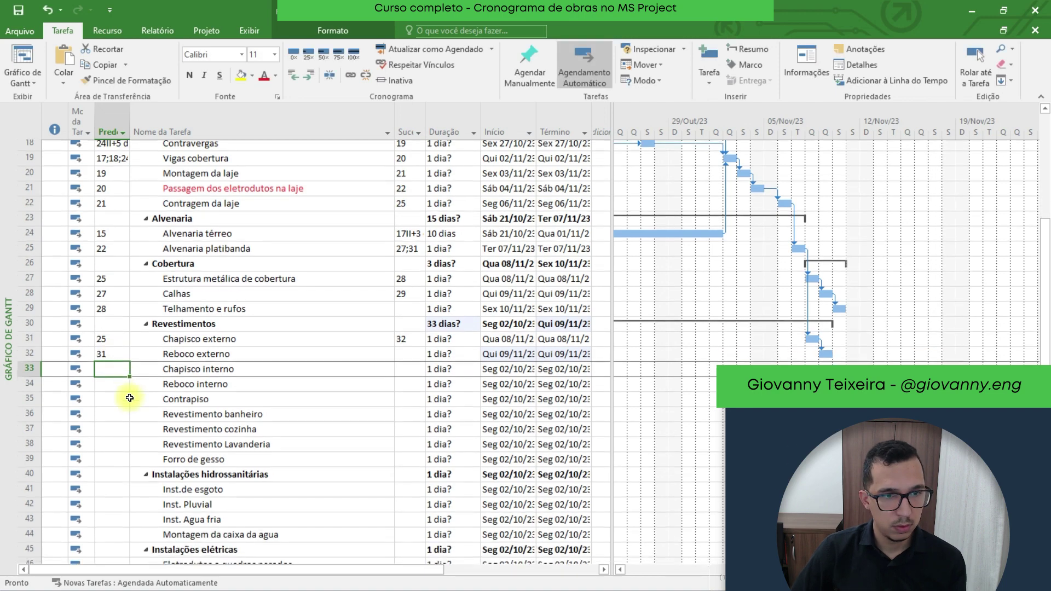
scroll(766, 317, up, 1)
scroll(786, 315, up, 1)
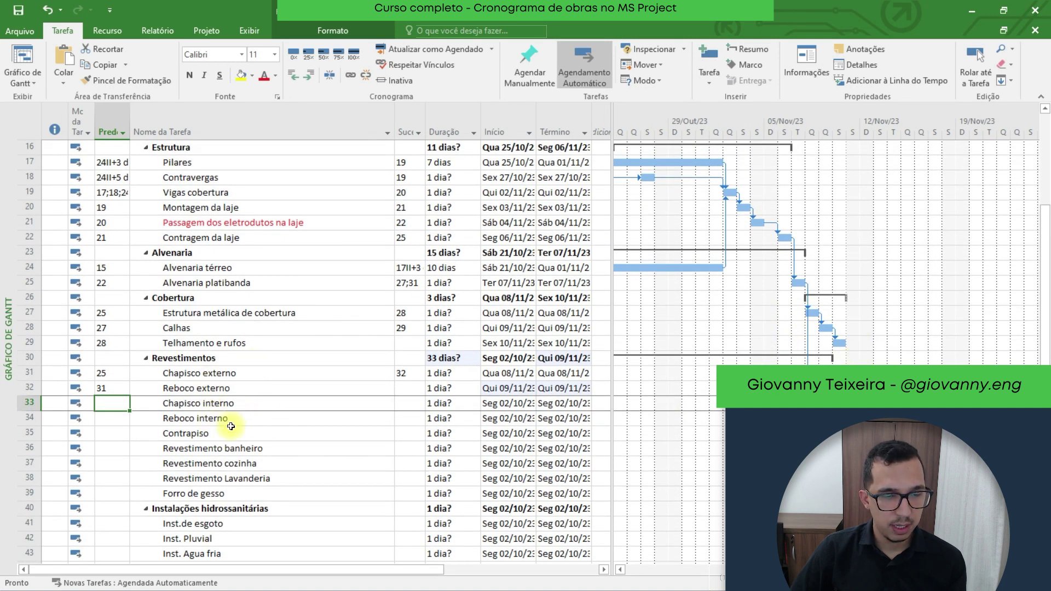
scroll(207, 432, down, 1)
click(208, 390)
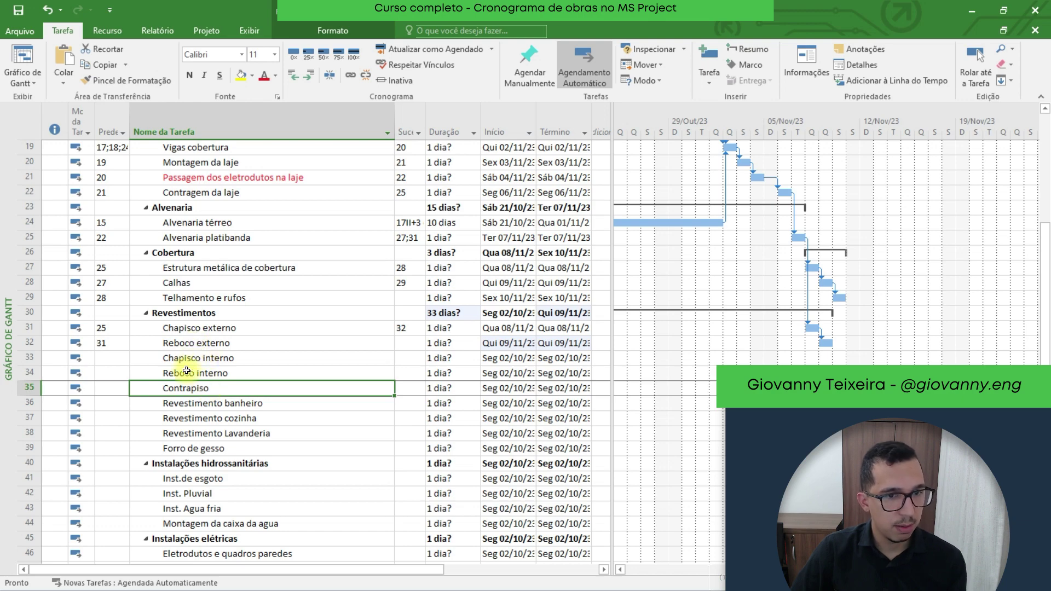
scroll(181, 399, down, 2)
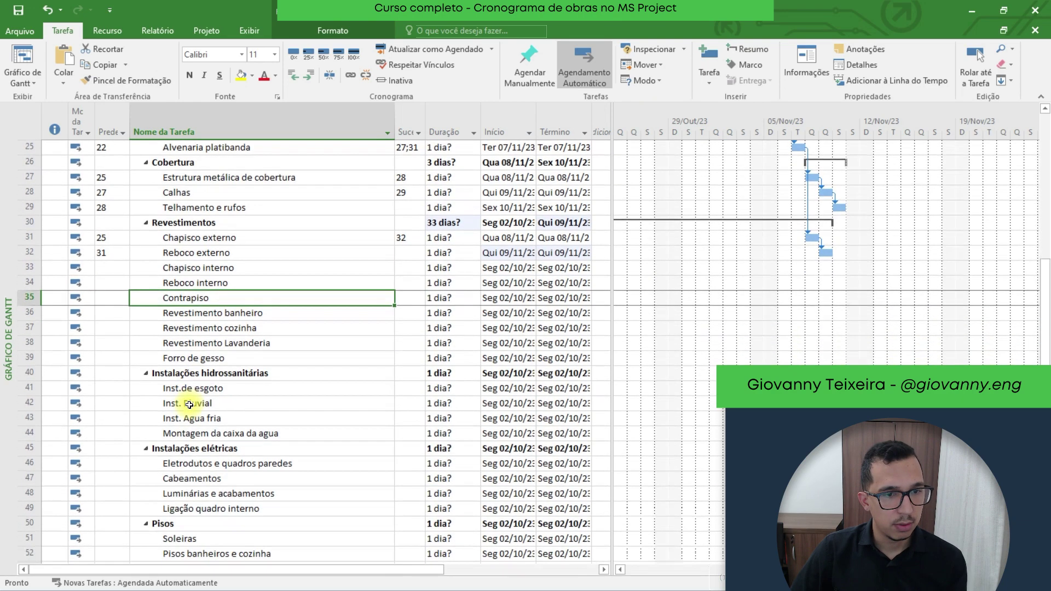
scroll(194, 361, up, 3)
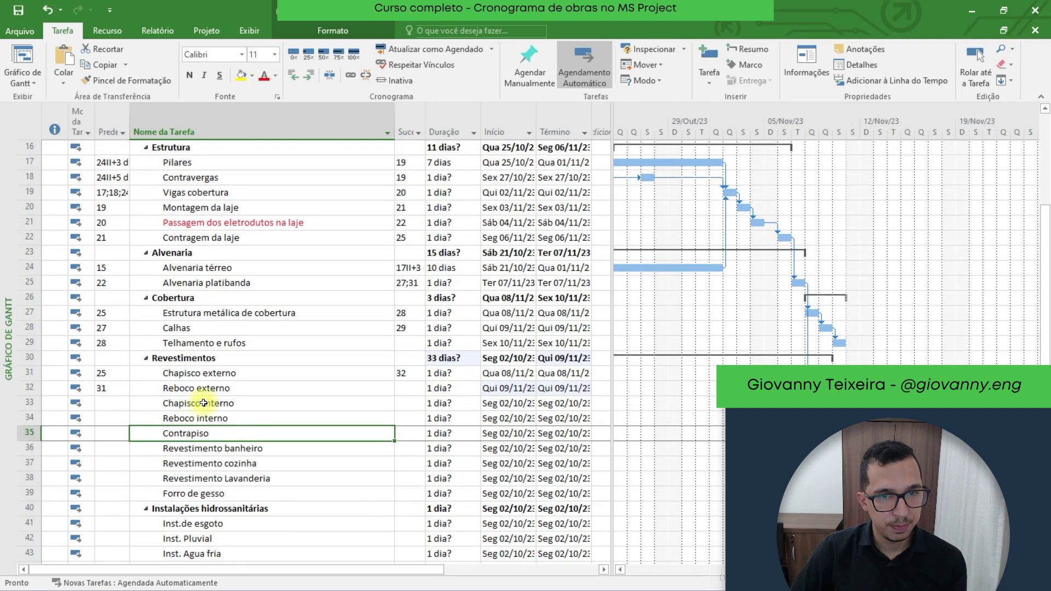
click(221, 389)
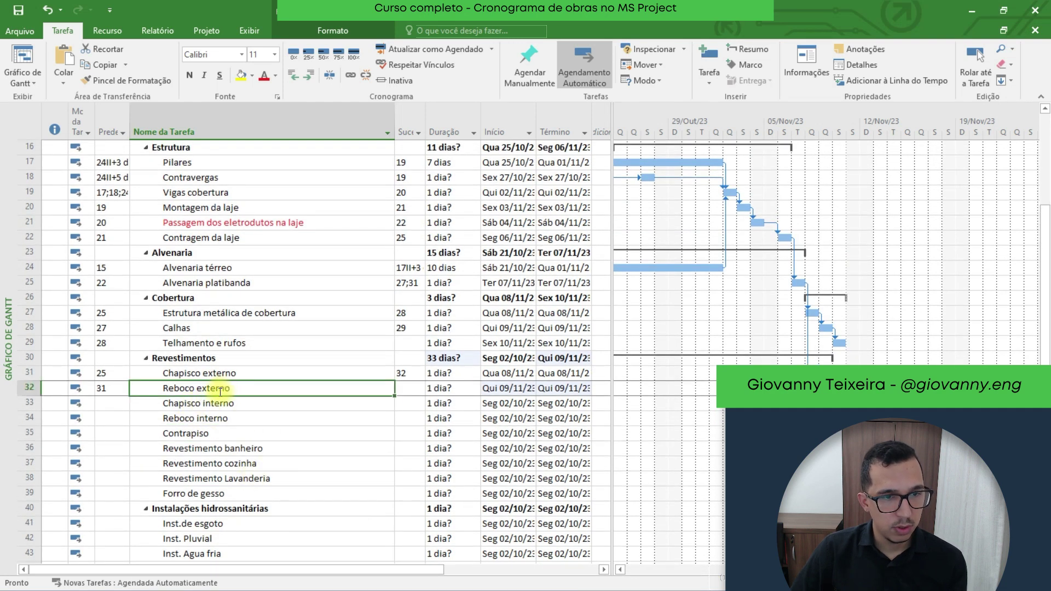
- Enter 32 as the predecessor of Chapisco interno and 33 as the predecessor of Reboco interno
click(116, 404)
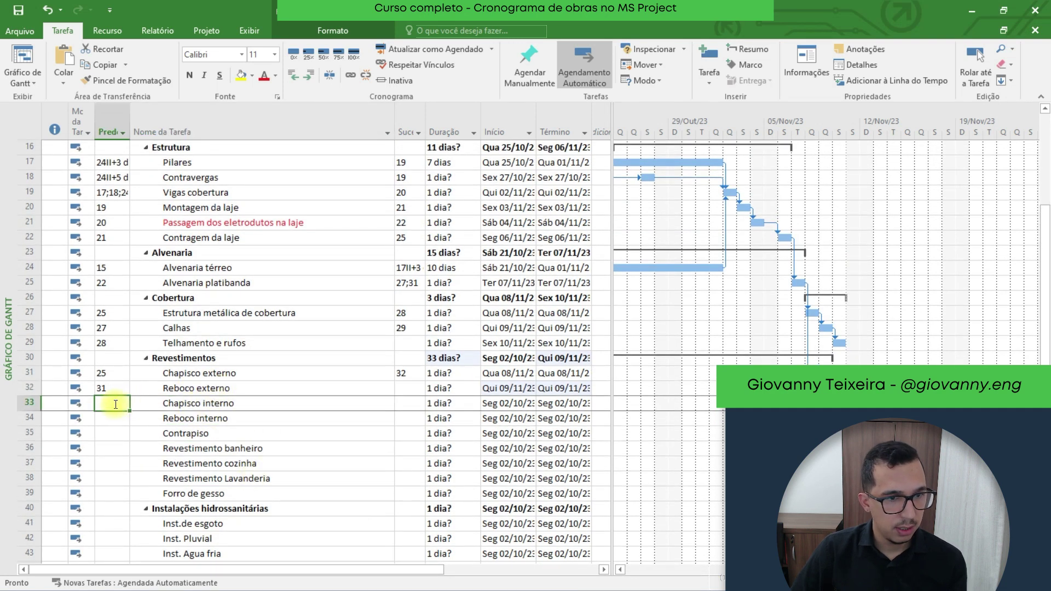
text(32)
key(Return)
text(33)
key(Return)
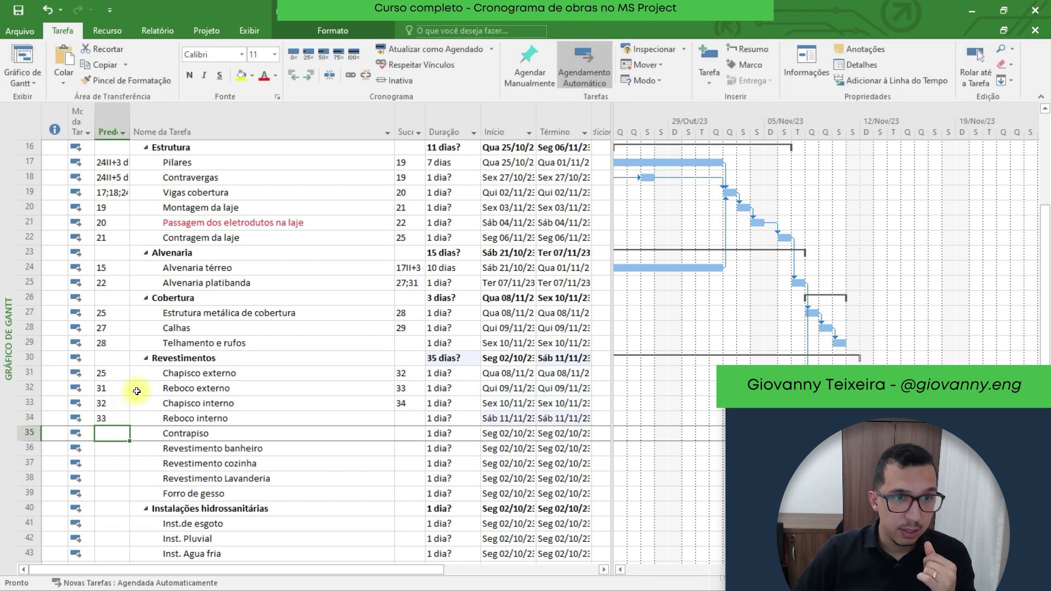
- Insert a new task named "Retirada escoras laje" at the end of Estrutura, directly before Alvenaria
scroll(138, 336, up, 1)
click(30, 297)
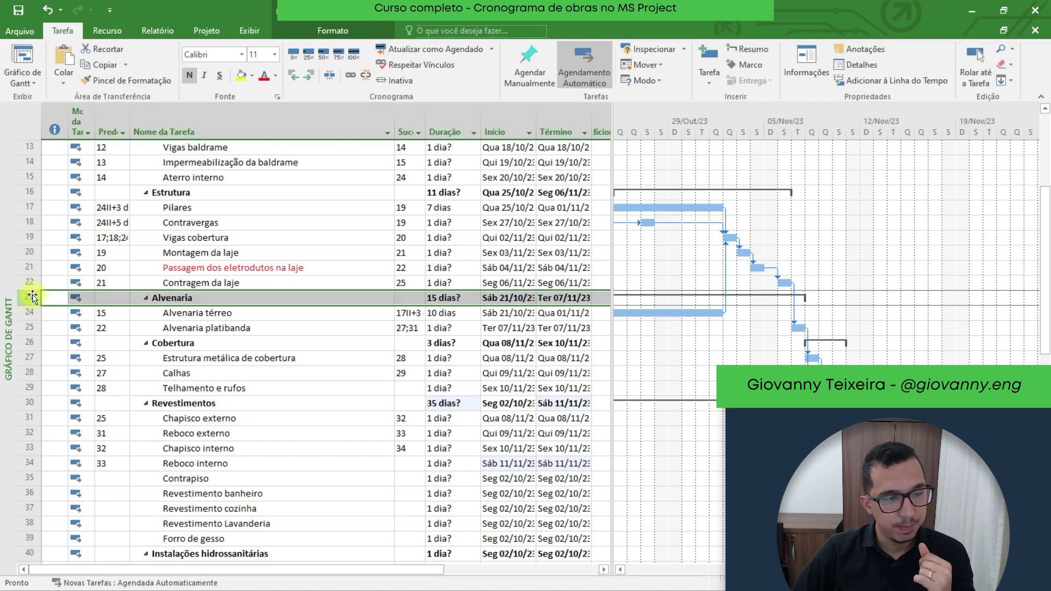
right_click(32, 296)
click(59, 390)
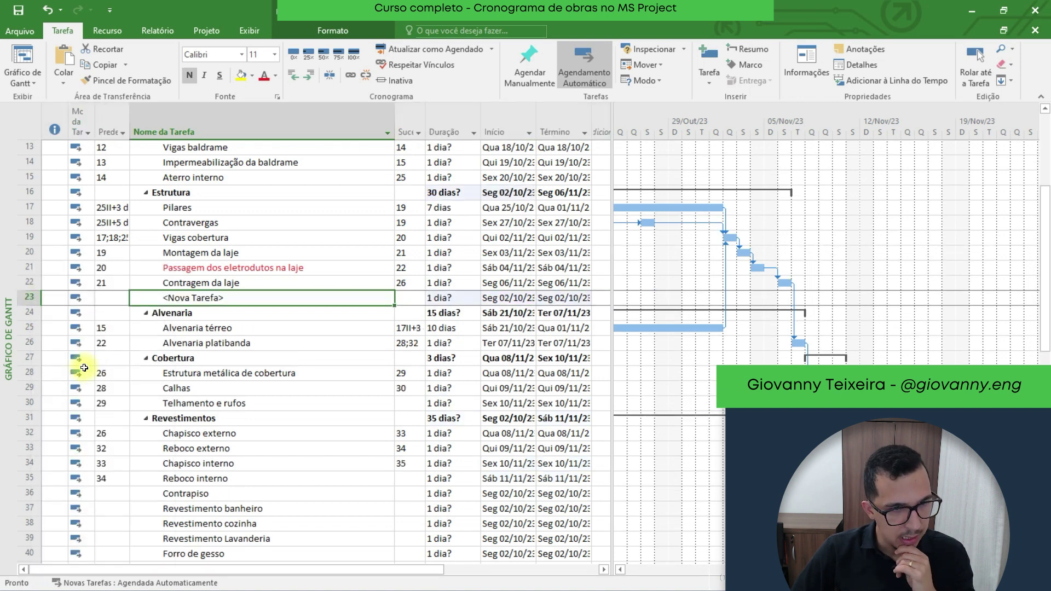
text(Retirada escor)
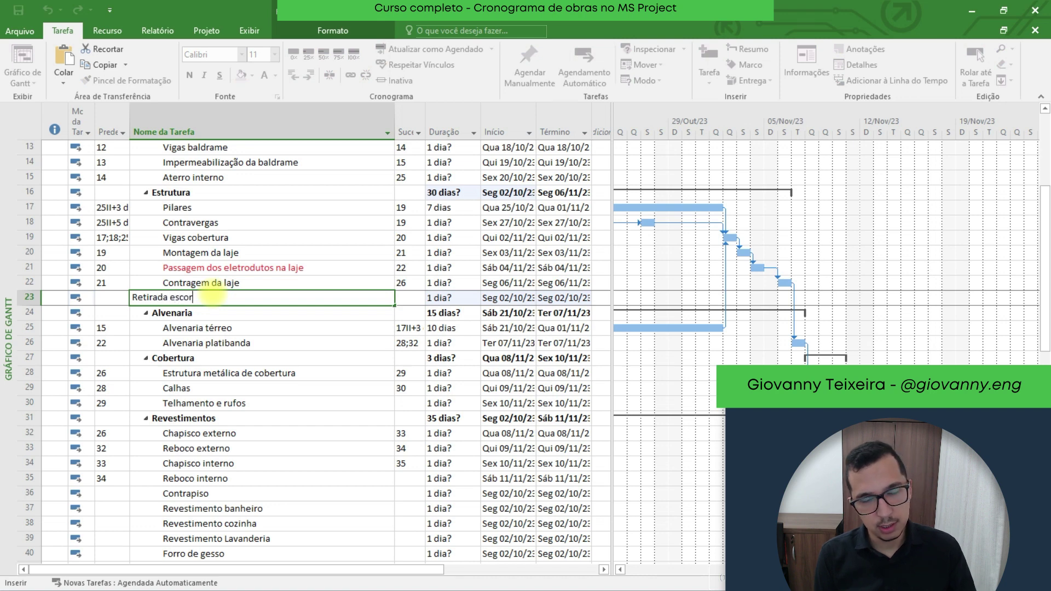
text(as laje)
key(Return)
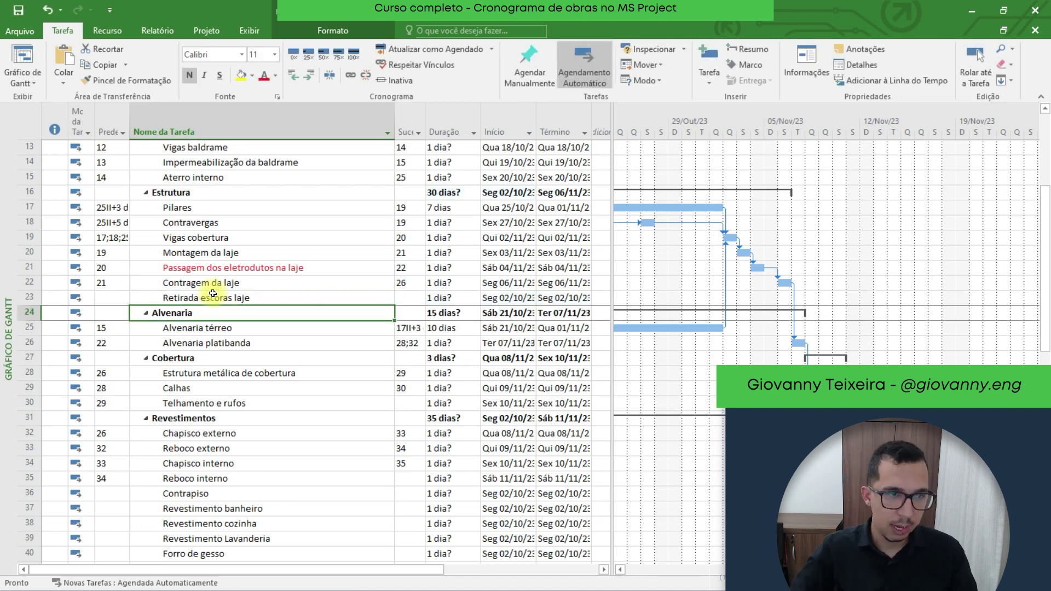
- Check which calendar is assigned to the project in the project information
click(102, 298)
text(22ti+)
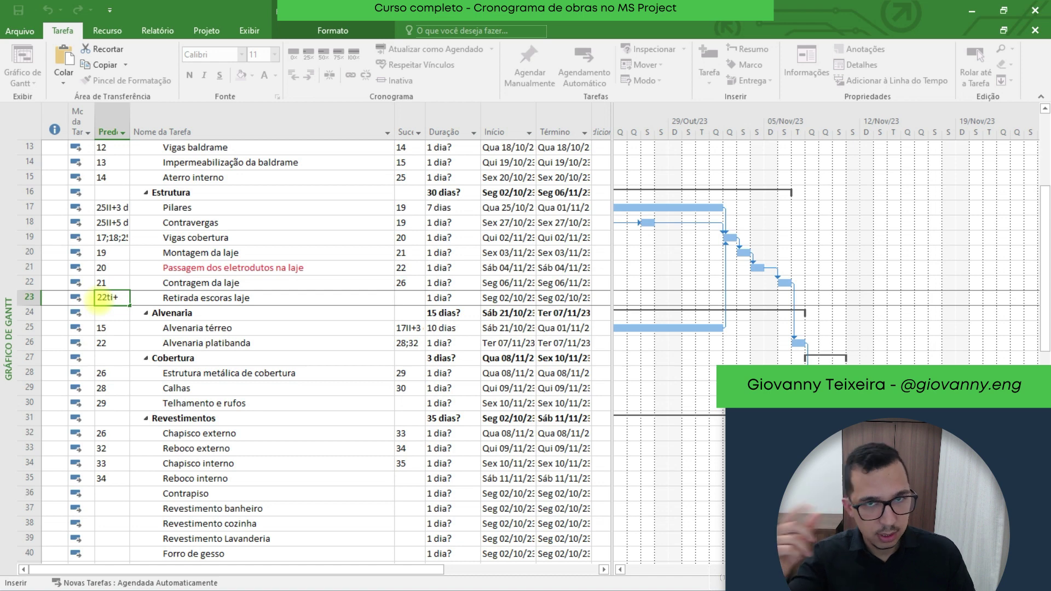
click(155, 32)
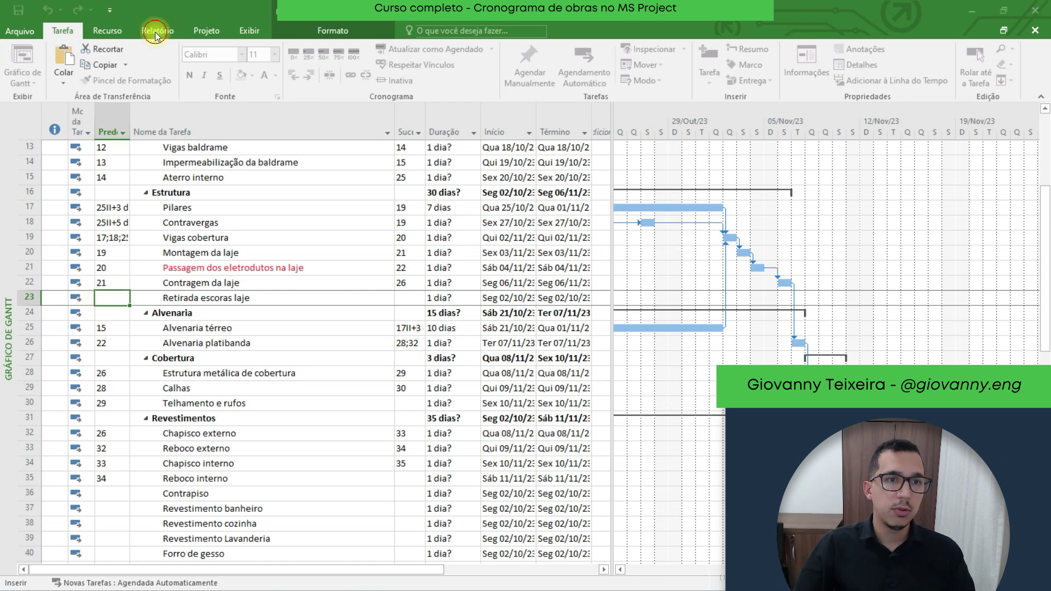
click(535, 374)
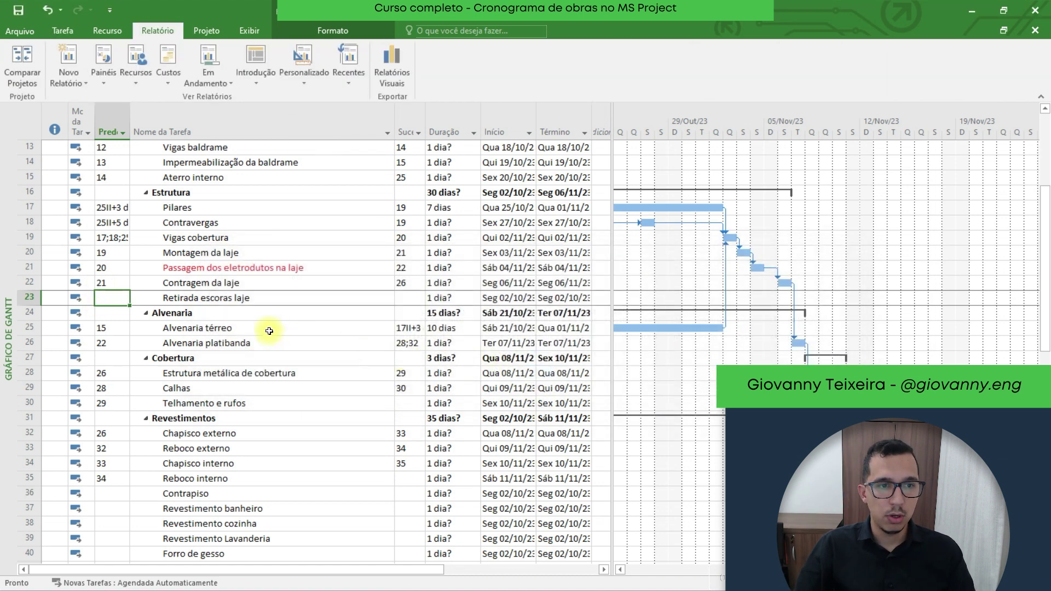
click(208, 28)
click(179, 81)
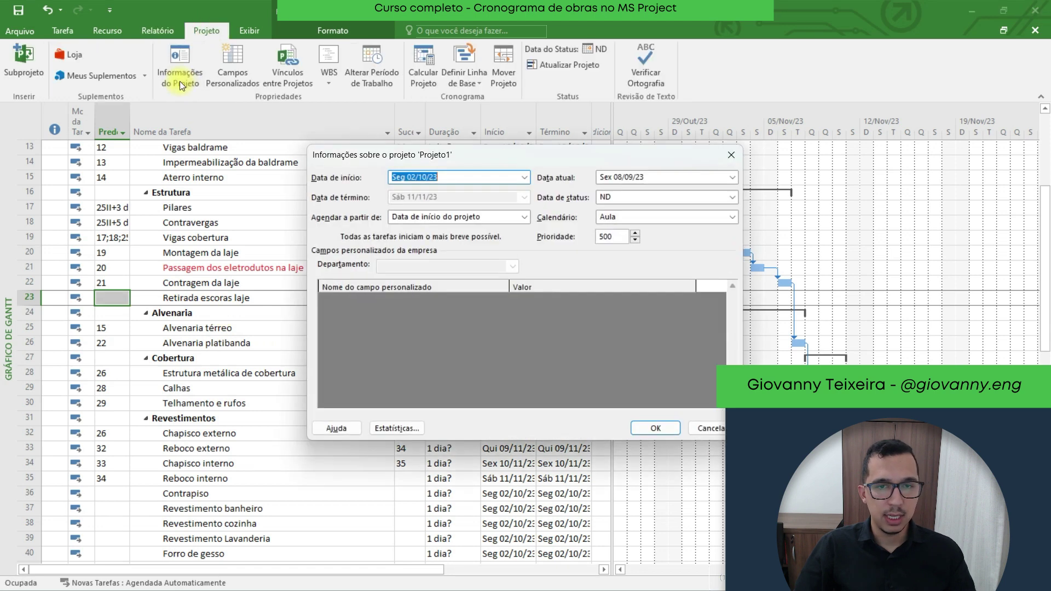
click(643, 219)
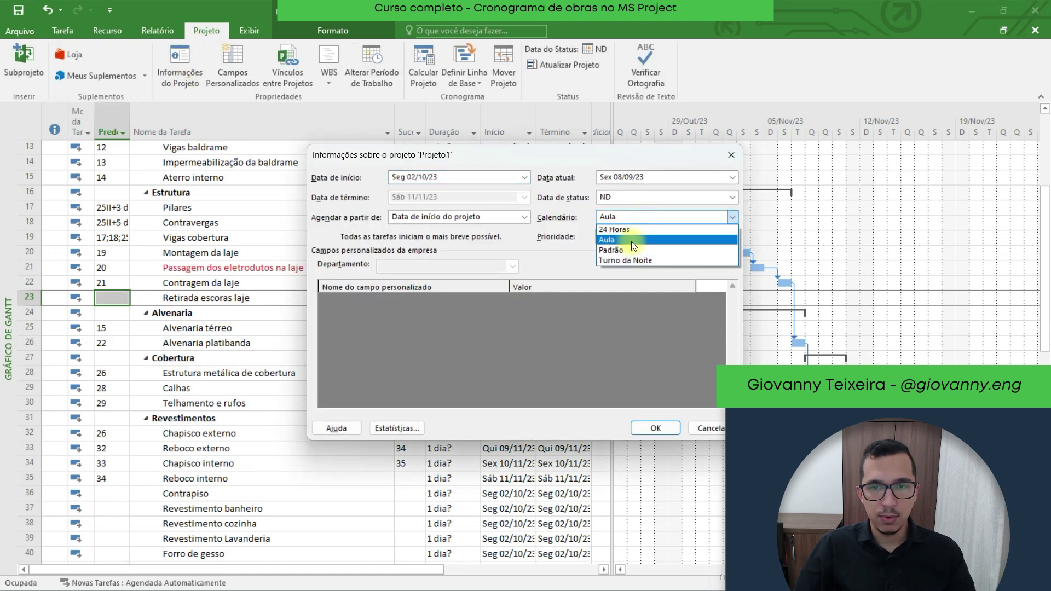
click(631, 242)
click(731, 155)
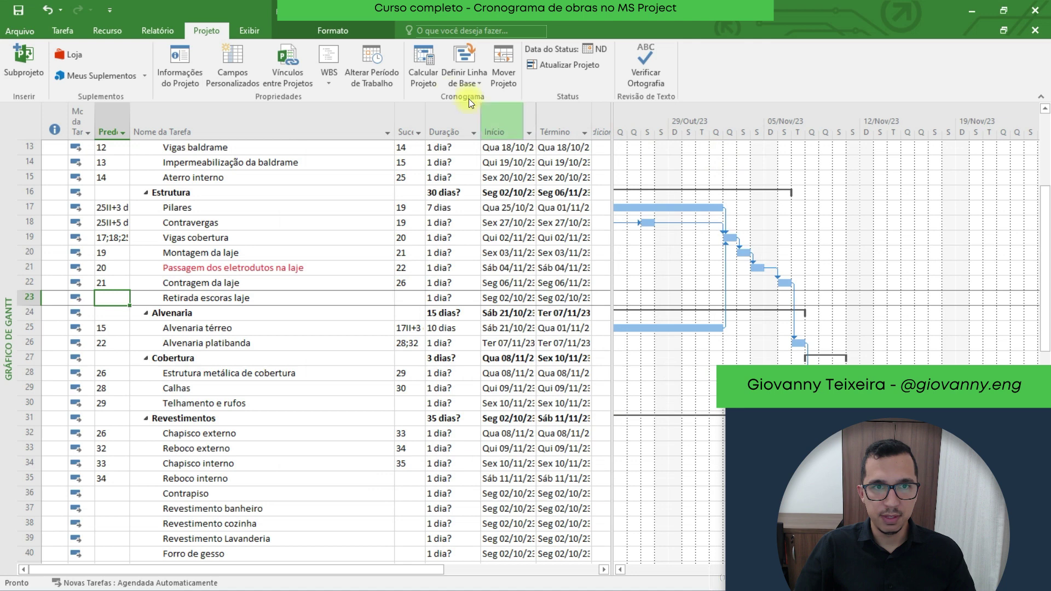
- Examine the working days and exceptions of the Aula and Padrão calendars
click(374, 70)
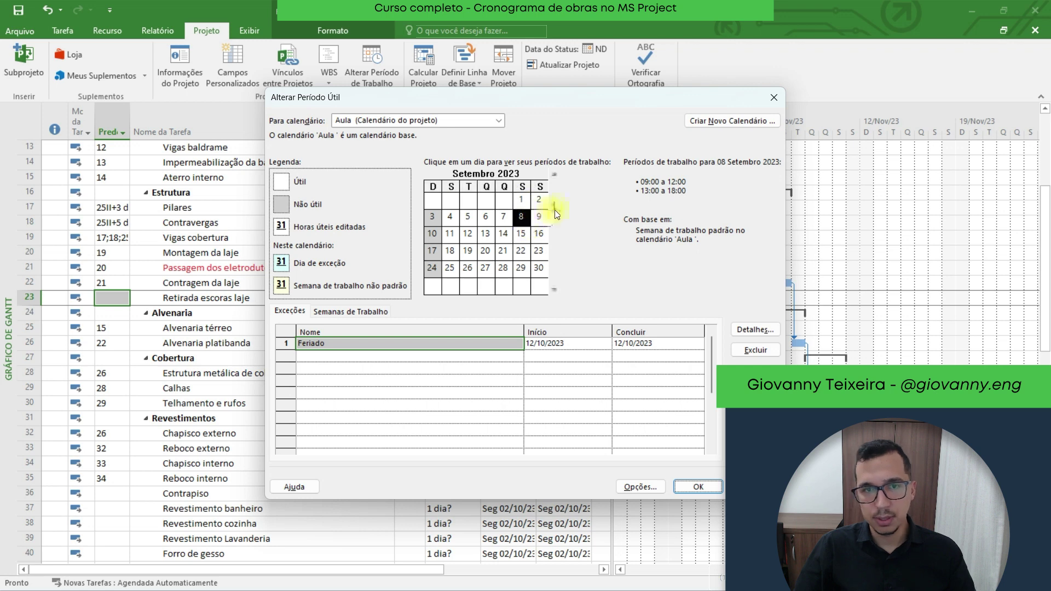
drag(554, 210, 554, 208)
key(Escape)
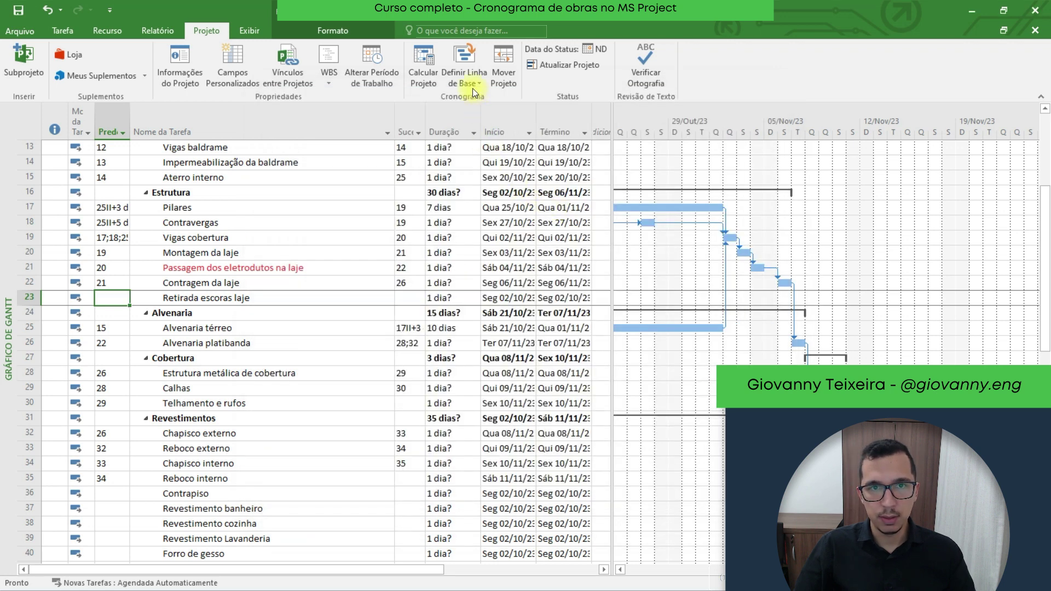
click(372, 60)
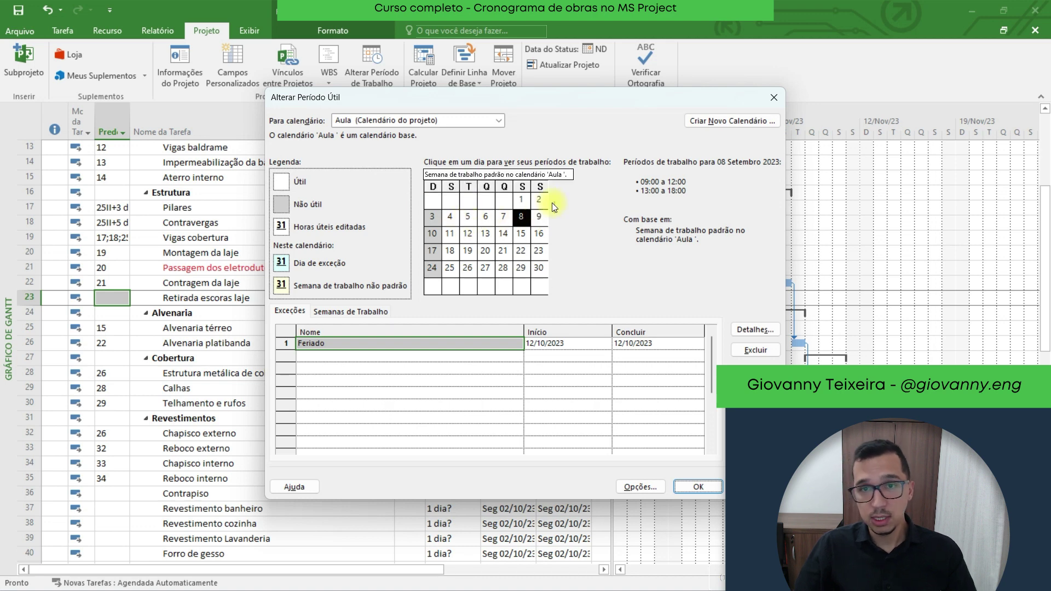
click(484, 123)
click(484, 124)
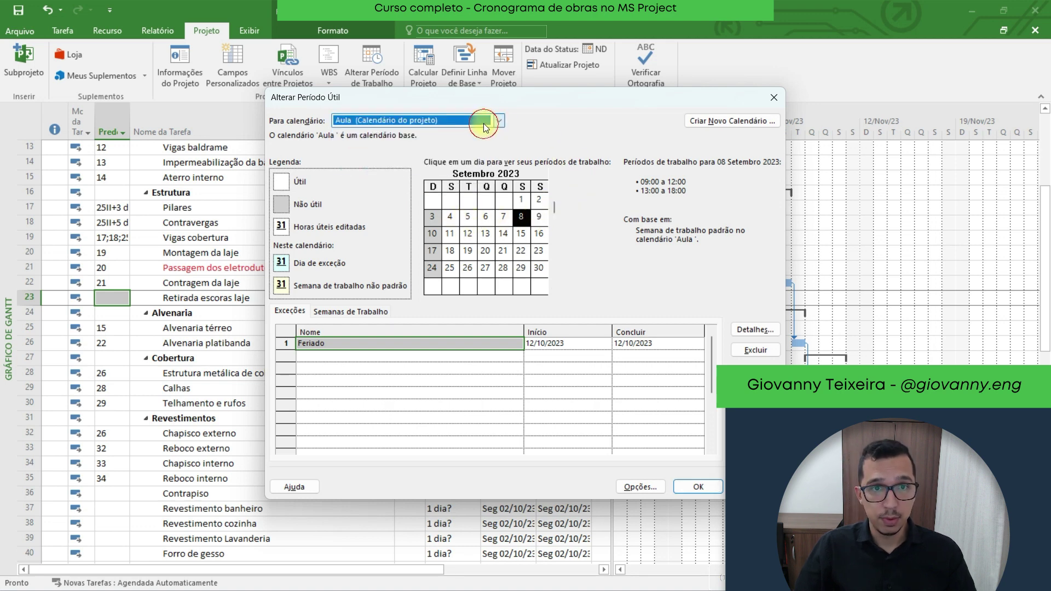
click(492, 123)
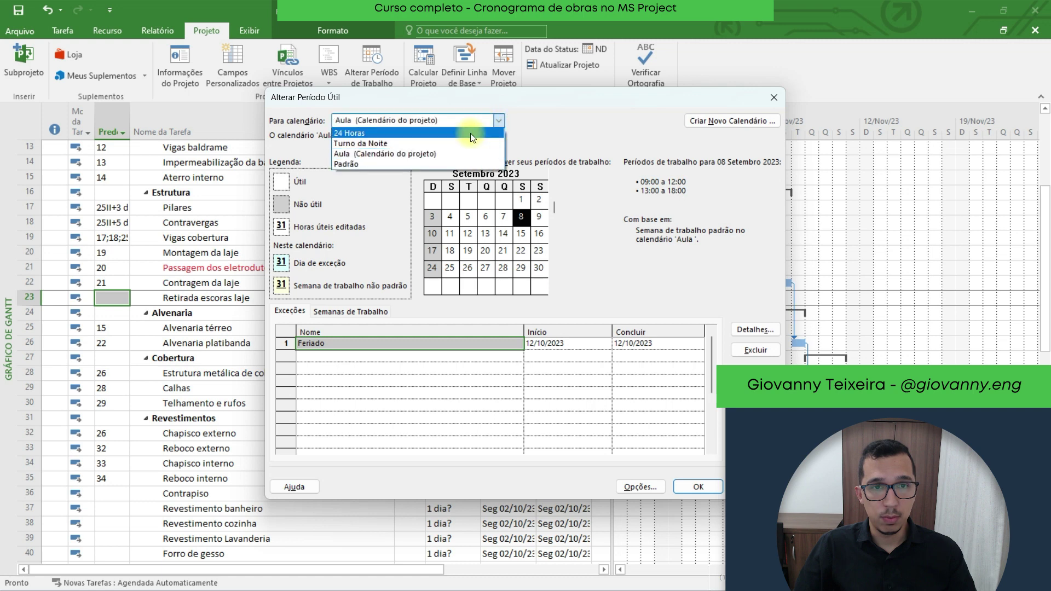
click(458, 164)
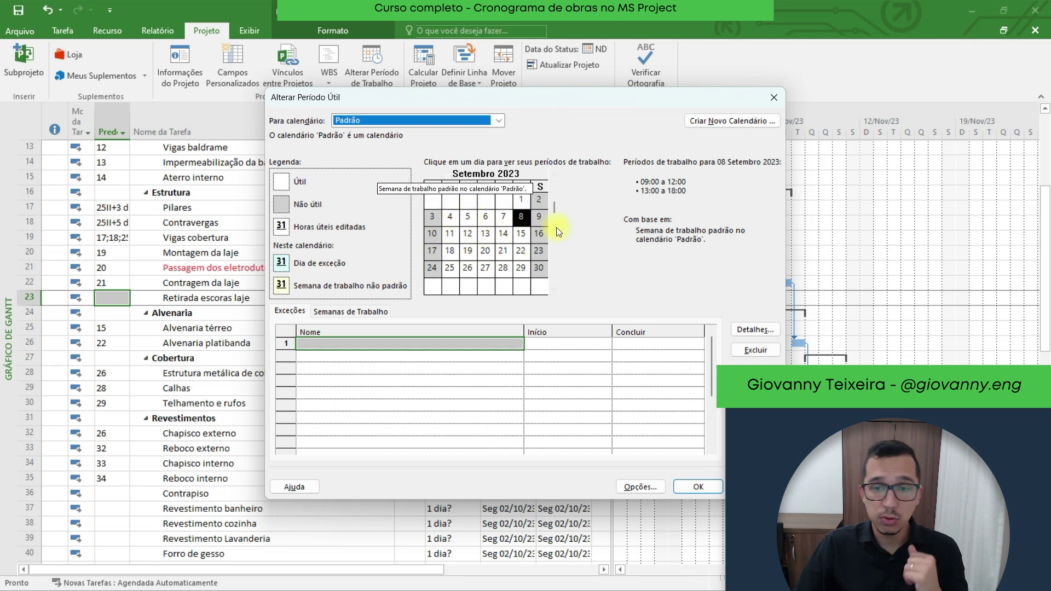
click(767, 97)
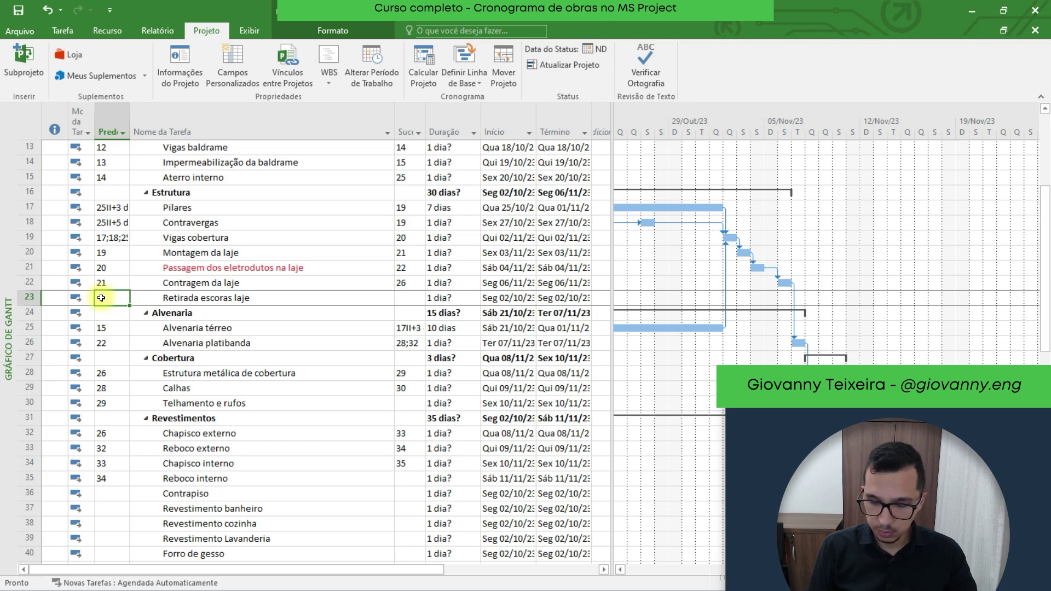
- Enter 22TI+17 as the predecessor of Retirada escoras laje, a finish-to-start link to Contragem da laje with 17 days of lag
text(22ti+1)
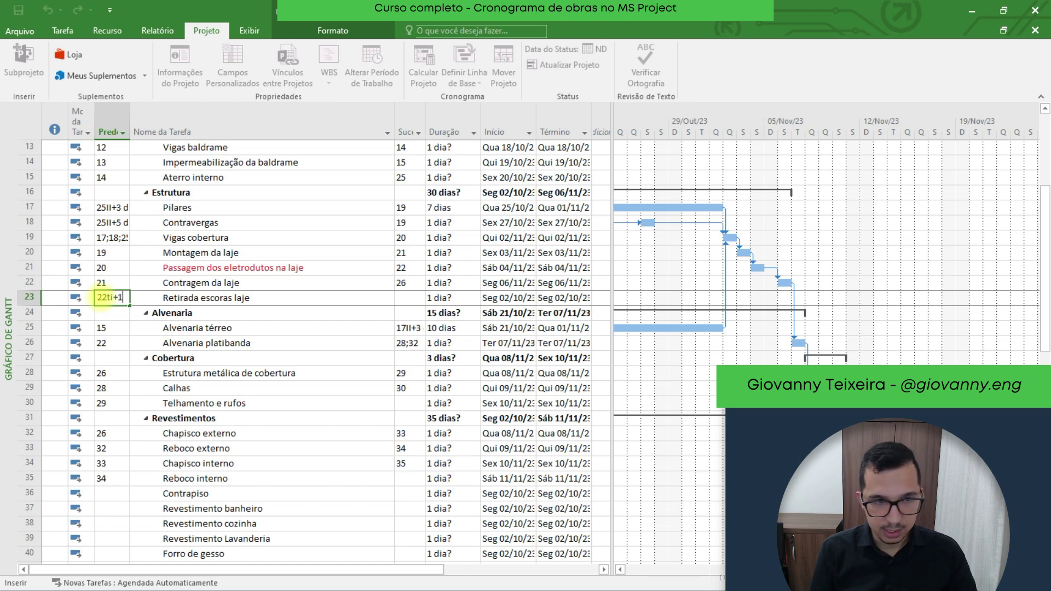
text(7)
key(Return)
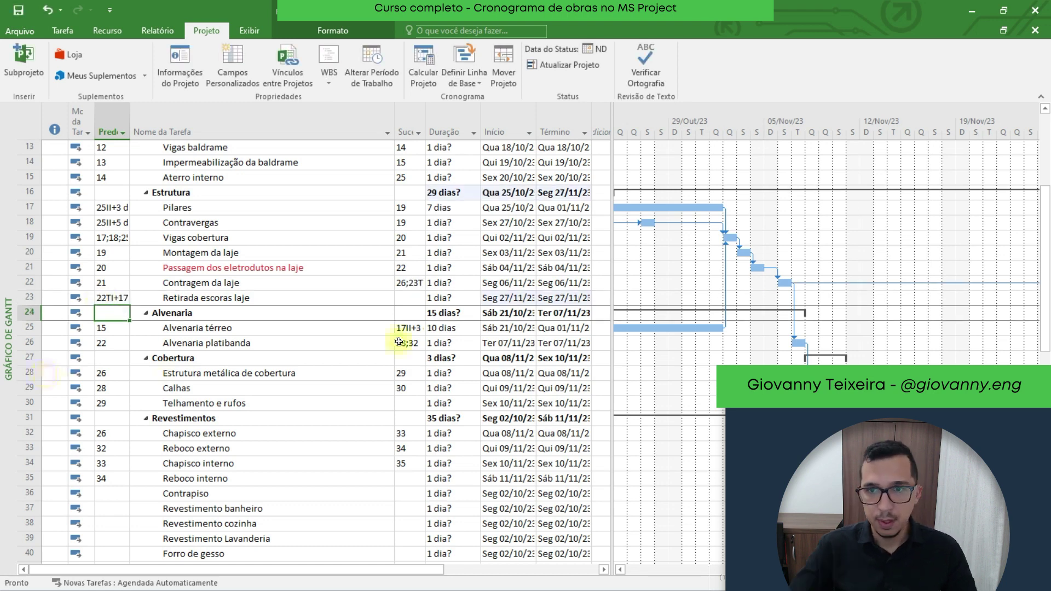
scroll(739, 297, down, 2)
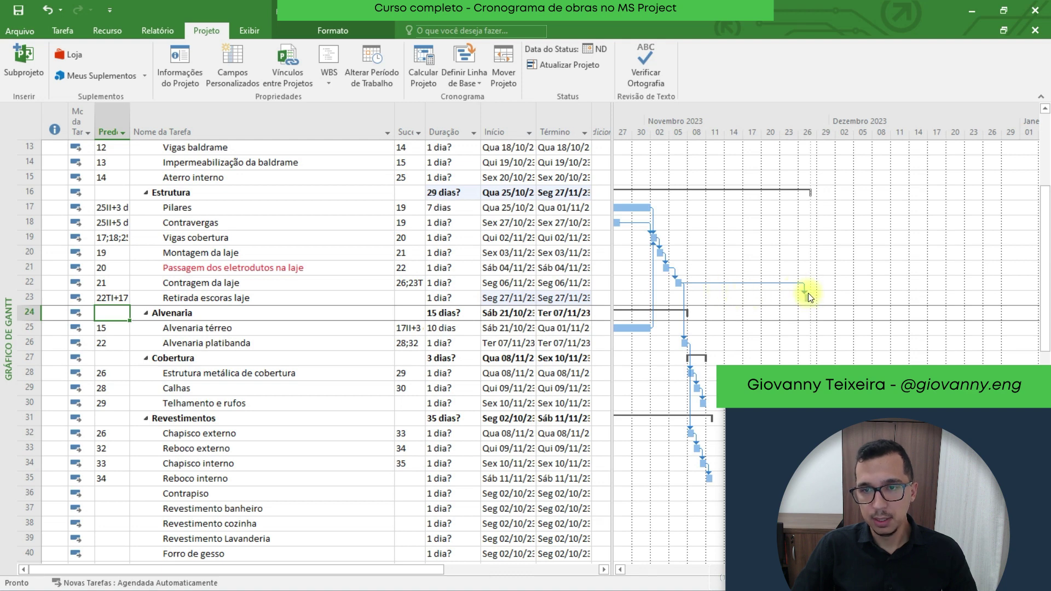
- Enter 35;23 as the predecessors of Contrapiso, linking it to Reboco interno and Retirada escoras laje
scroll(808, 297, down, 2)
click(122, 403)
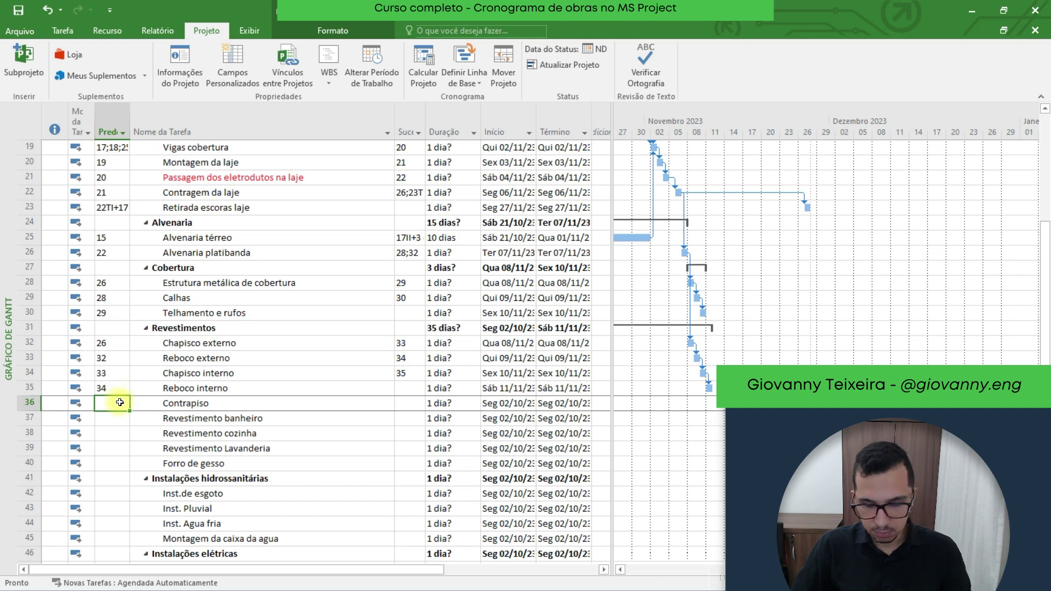
text(3)
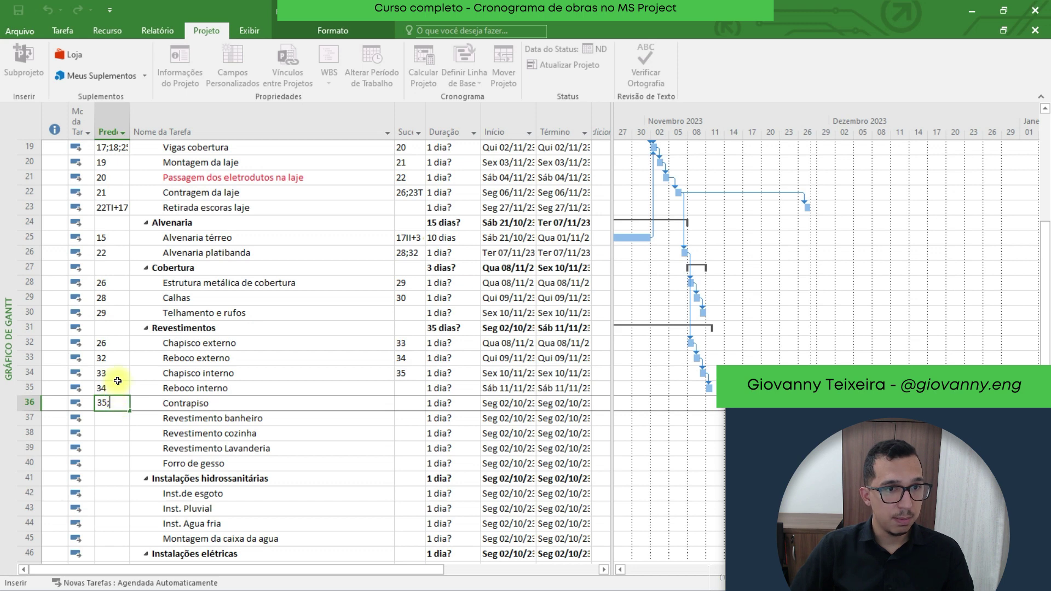
text(5;)
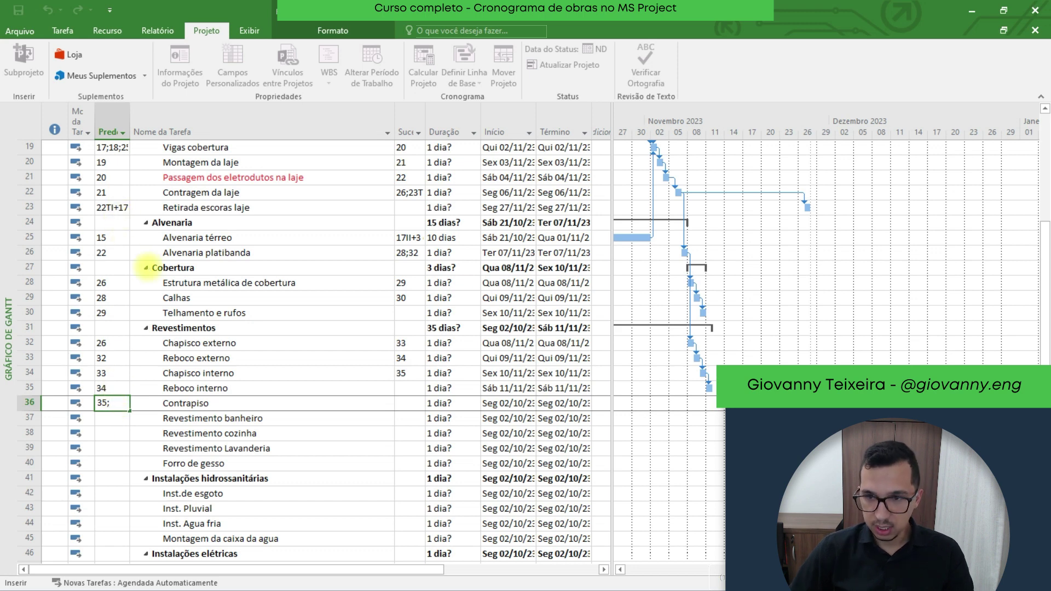
text(23)
key(Return)
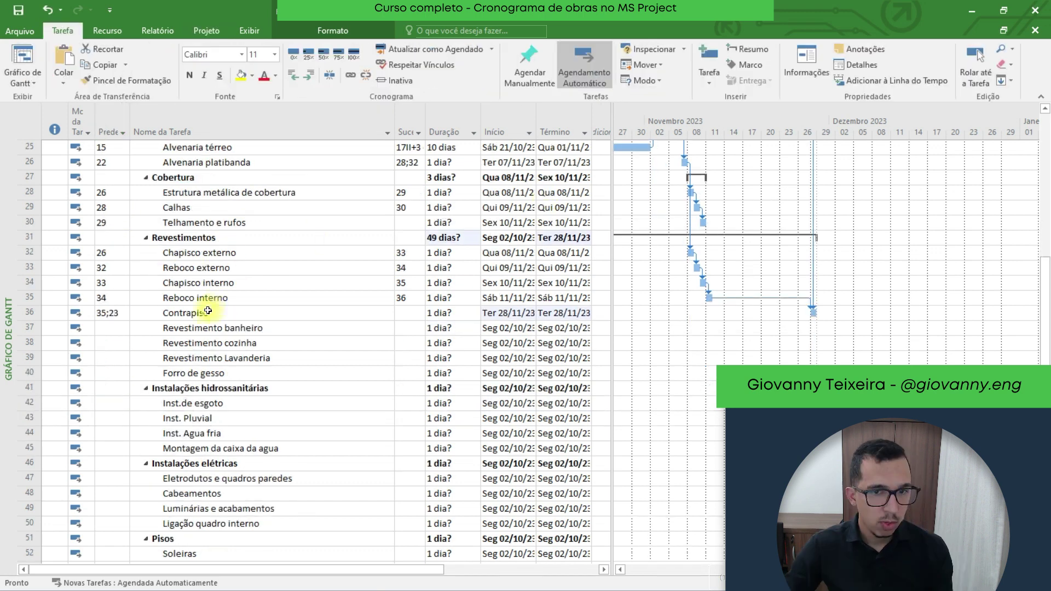
- Enter 36 as the predecessor of Revestimento banheiro, linking it to Contrapiso
click(274, 313)
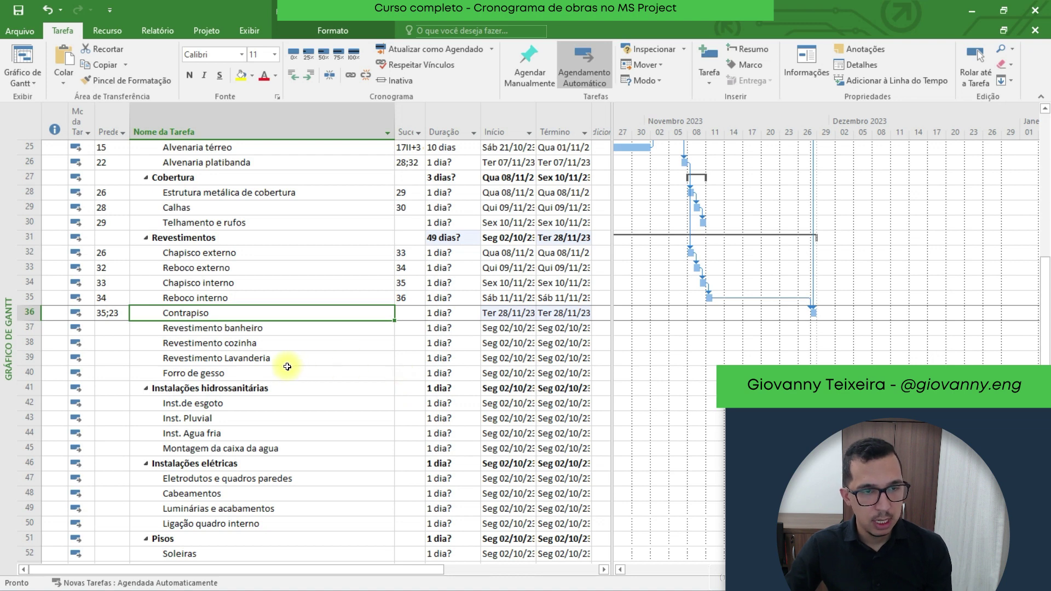
click(212, 328)
click(212, 373)
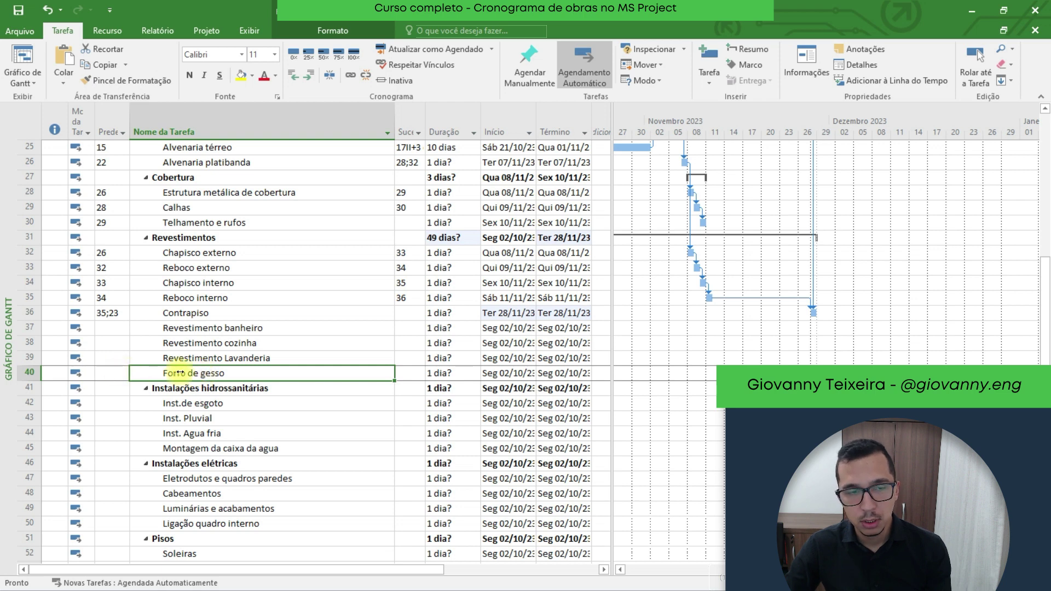
click(183, 329)
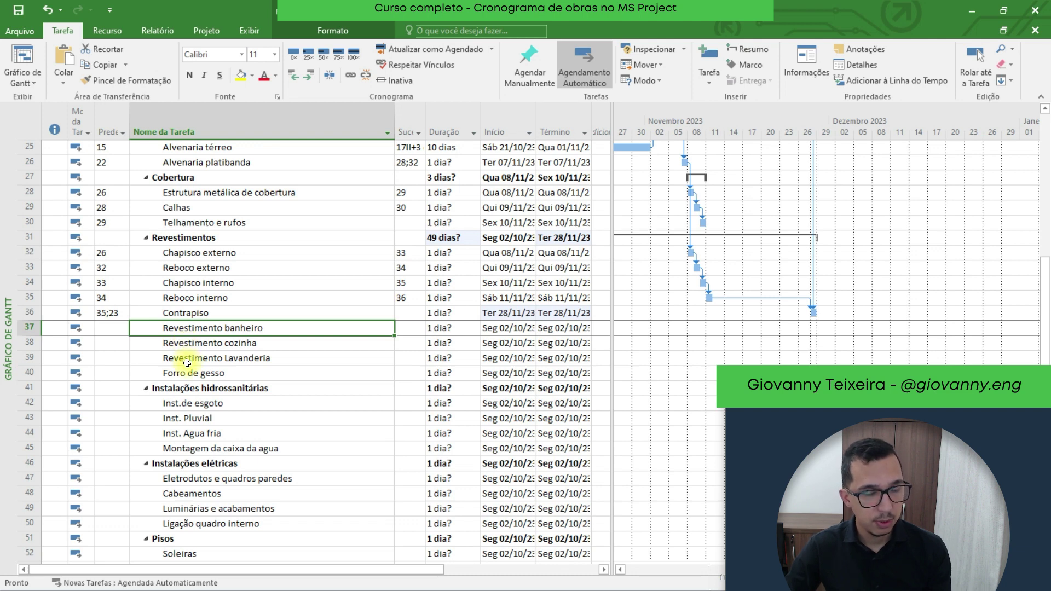
click(118, 329)
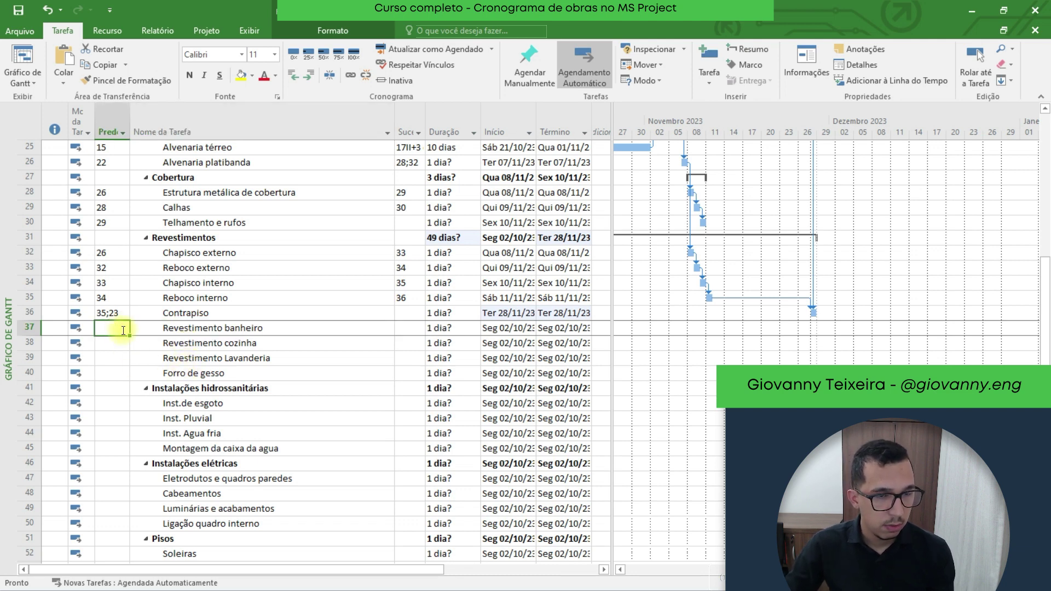
text(36)
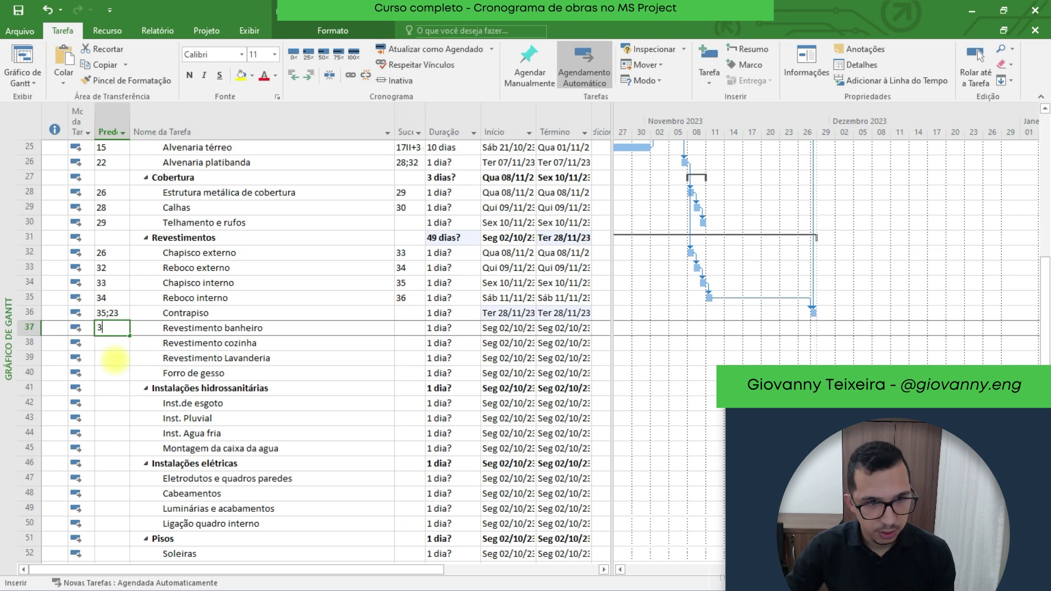
key(Return)
- Enter 37 as the predecessor of Revestimento cozinha and 38 as the predecessor of Revestimento Lavanderia
text(38)
key(Return)
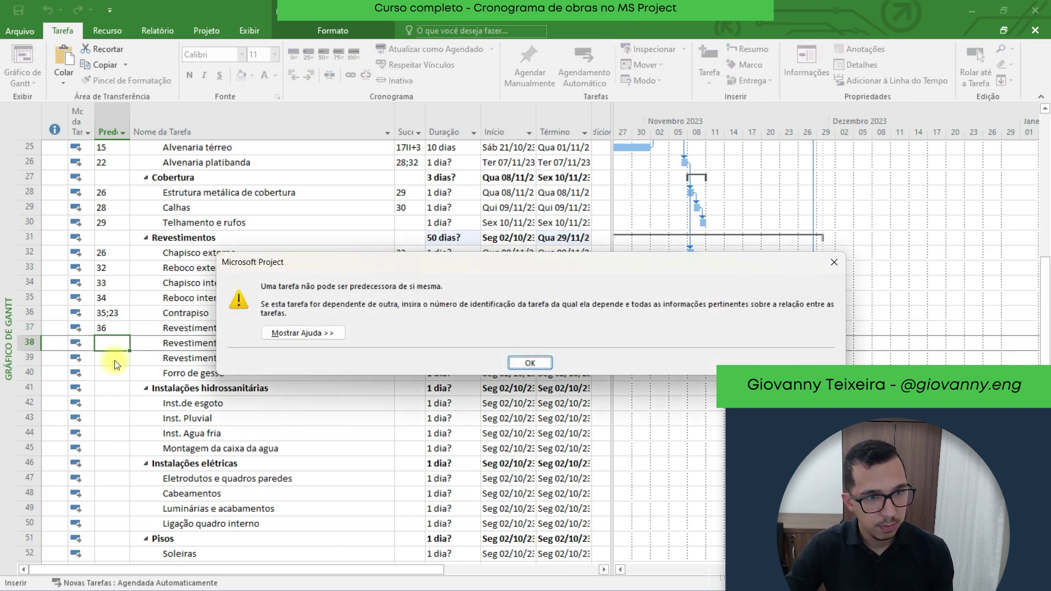
key(Return)
key(BackSpace)
text(7)
key(Return)
text(38)
key(Return)
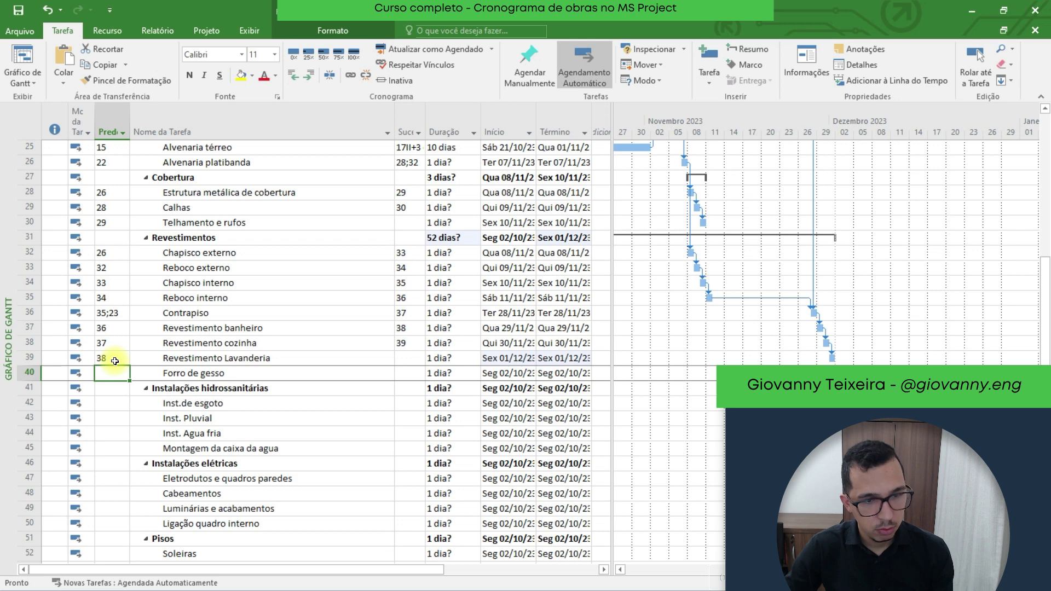
- Enter 39 as the predecessor of Forro de gesso, linking it to Revestimento Lavanderia
text(396)
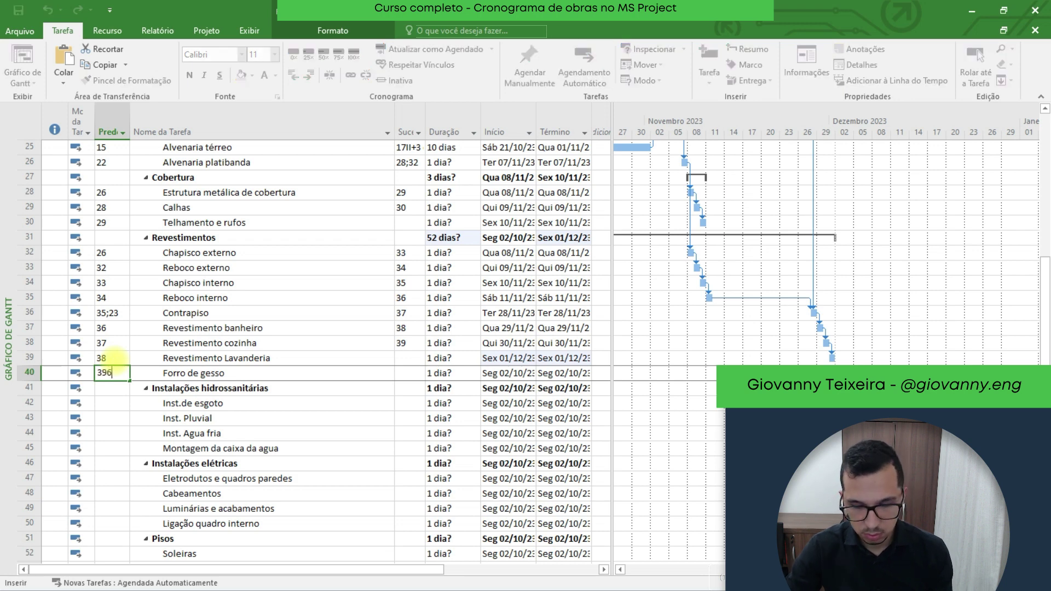
key(BackSpace)
key(Return)
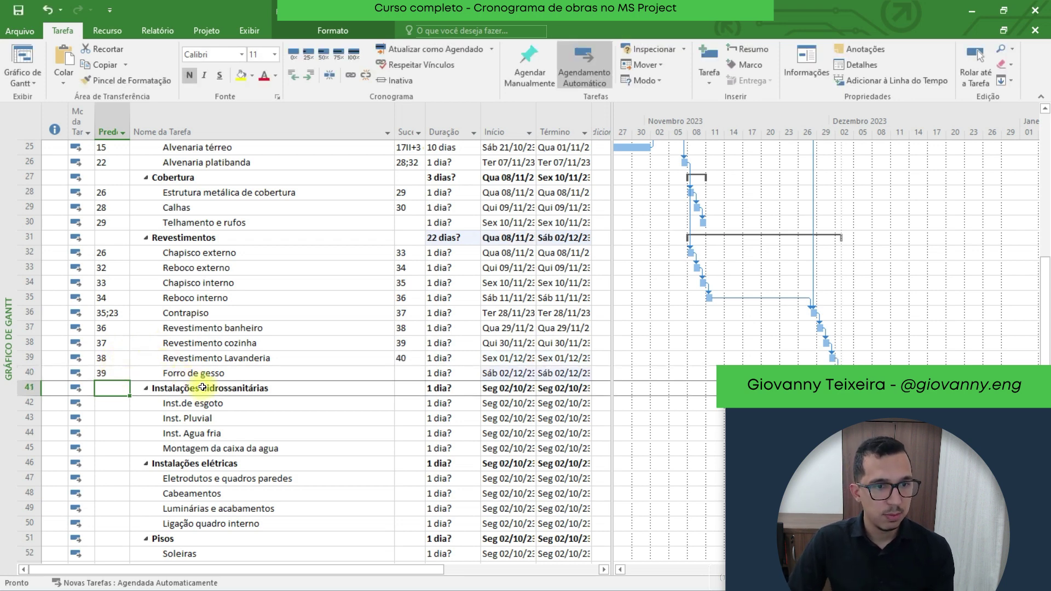
- Clear the predecessors of Revestimento banheiro, Revestimento cozinha, Revestimento Lavanderia and Forro de gesso
scroll(202, 388, down, 1)
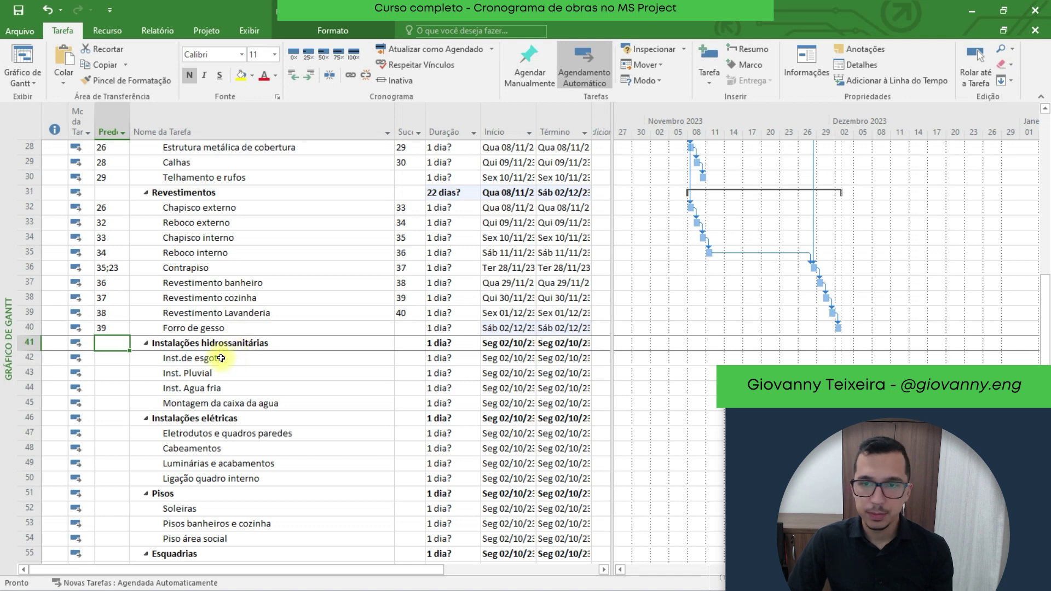
click(105, 327)
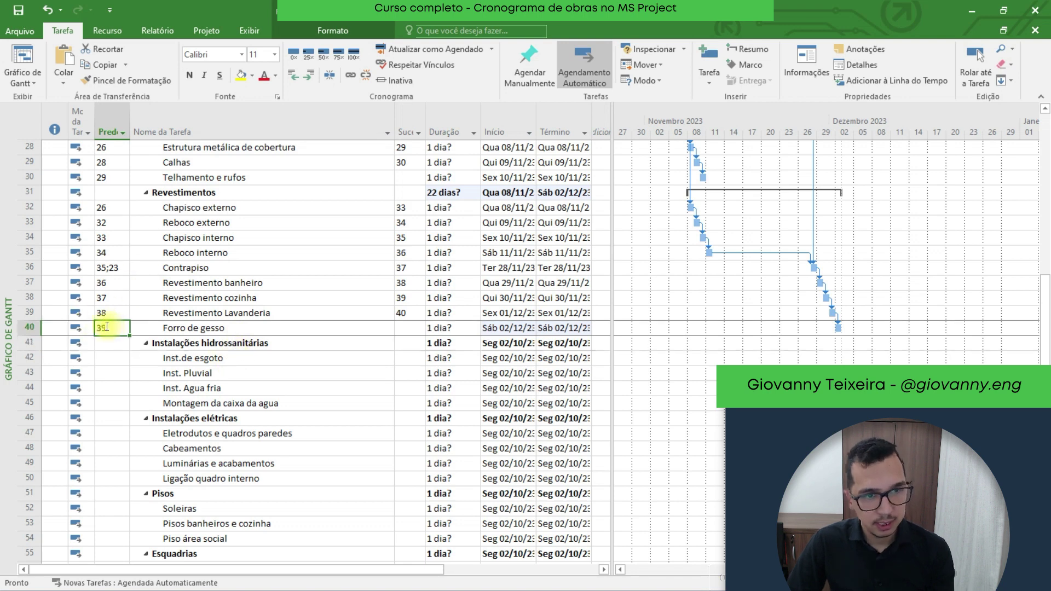
click(115, 282)
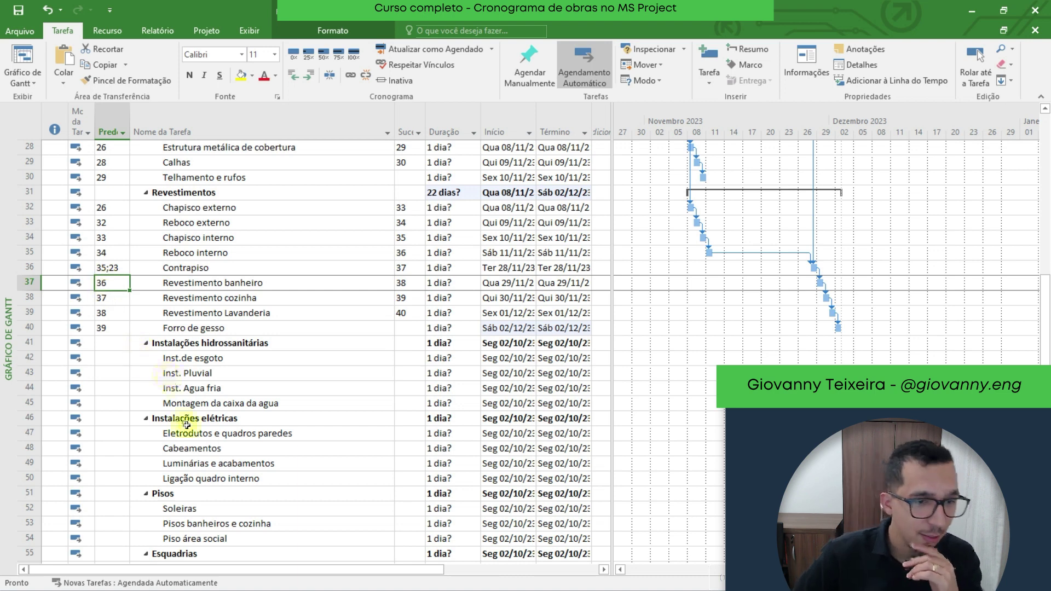
click(213, 359)
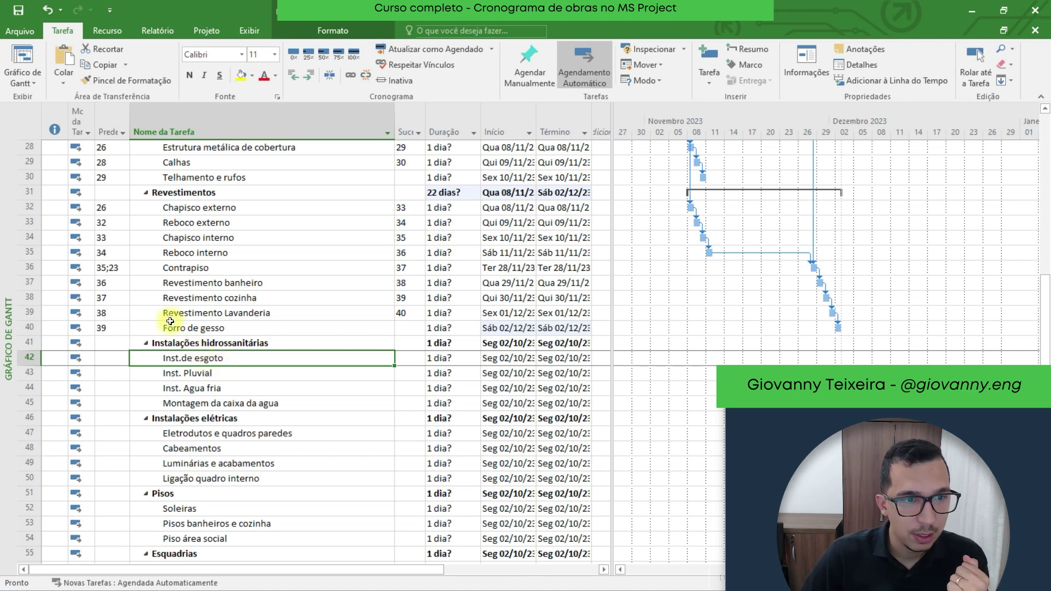
drag(110, 283, 104, 328)
key(Delete)
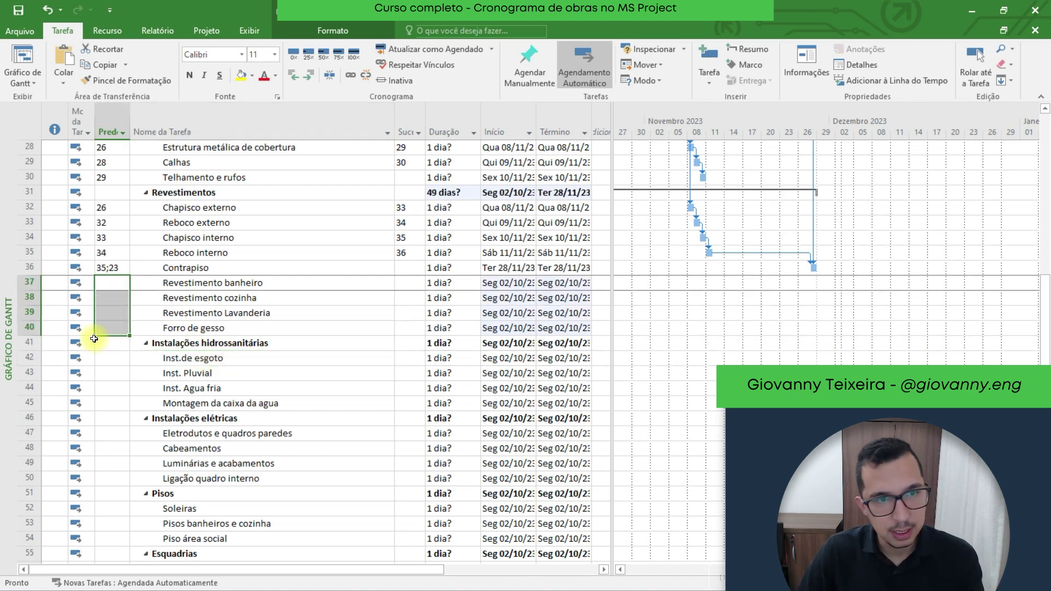
click(119, 255)
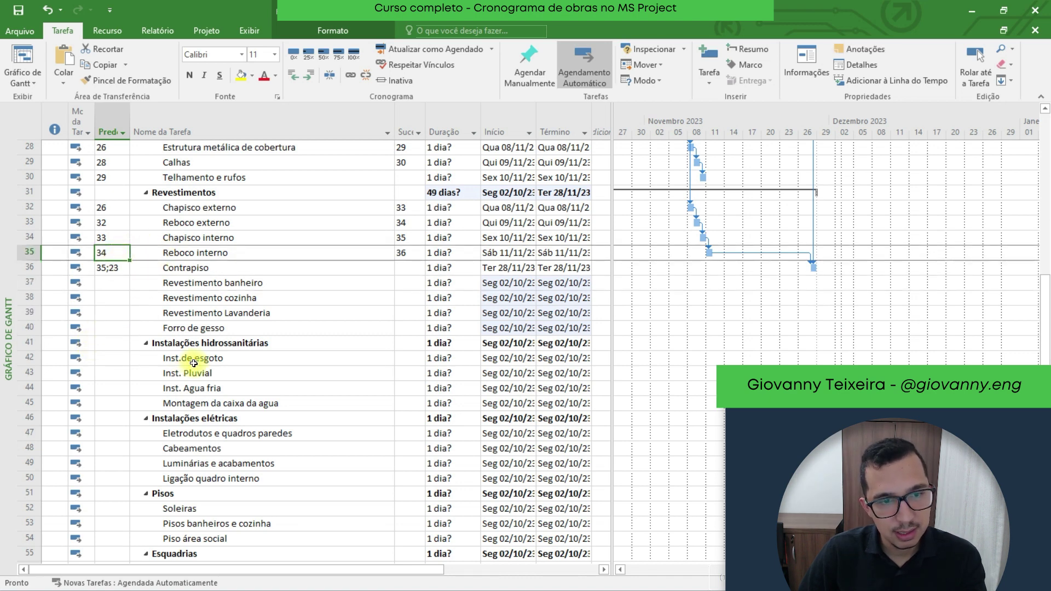
click(113, 373)
scroll(115, 411, up, 1)
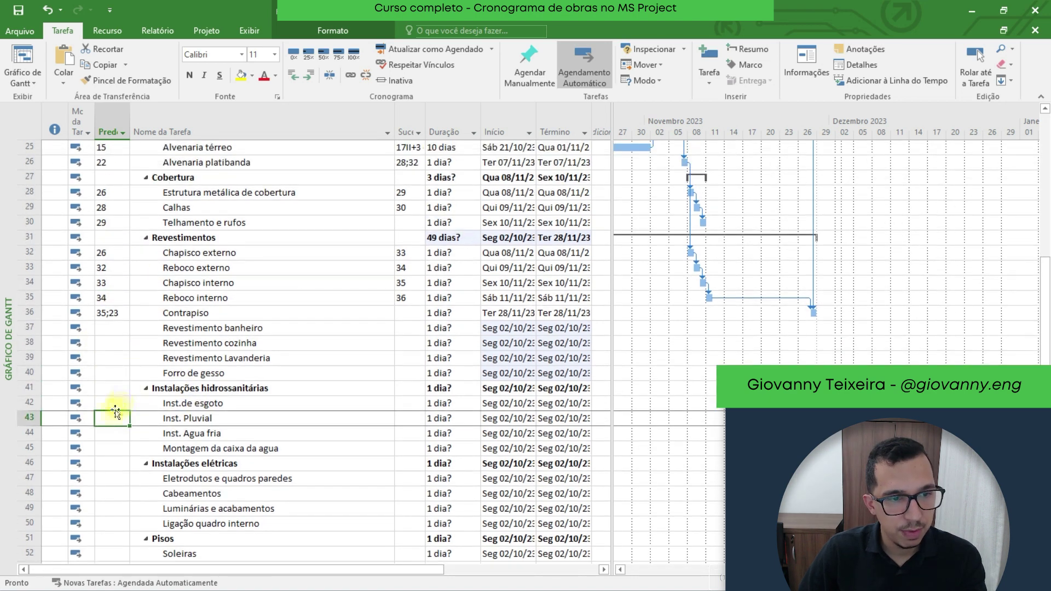
- Move the Inst. Pluvial task above Inst.de esgoto in the Instalações hidrossanitárias group
click(29, 418)
drag(29, 417, 32, 394)
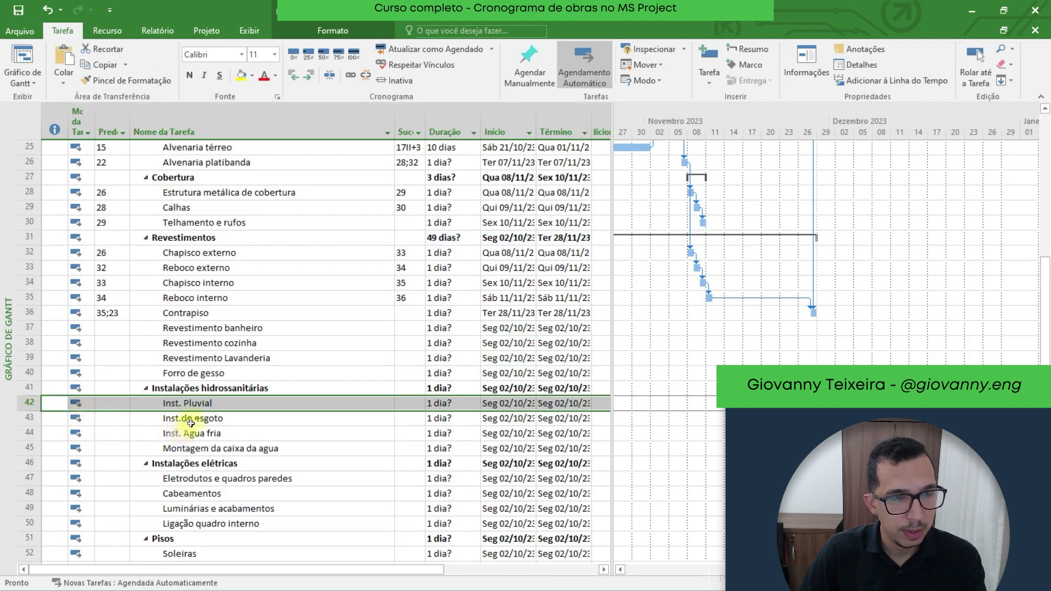
- Set task 26, Alvenaria platibanda, as the predecessor of Inst. Pluvial
scroll(192, 422, up, 1)
click(211, 241)
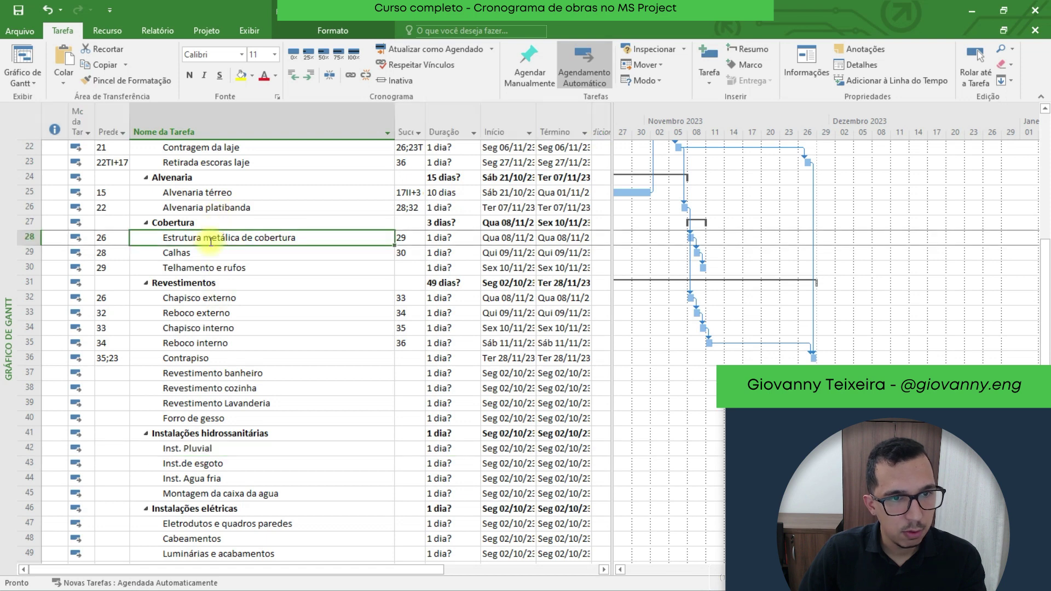
click(199, 147)
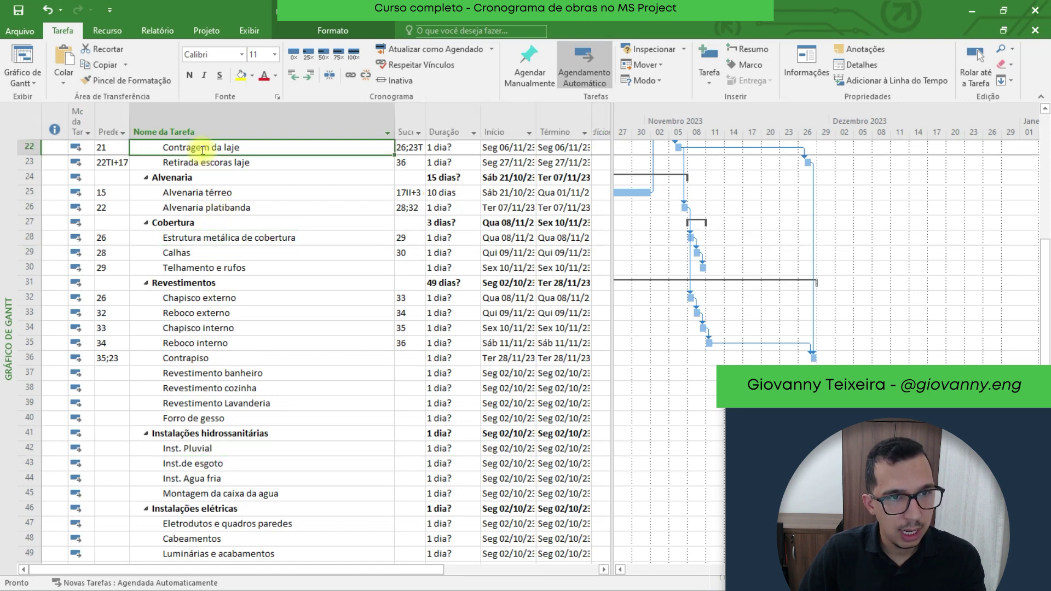
click(191, 447)
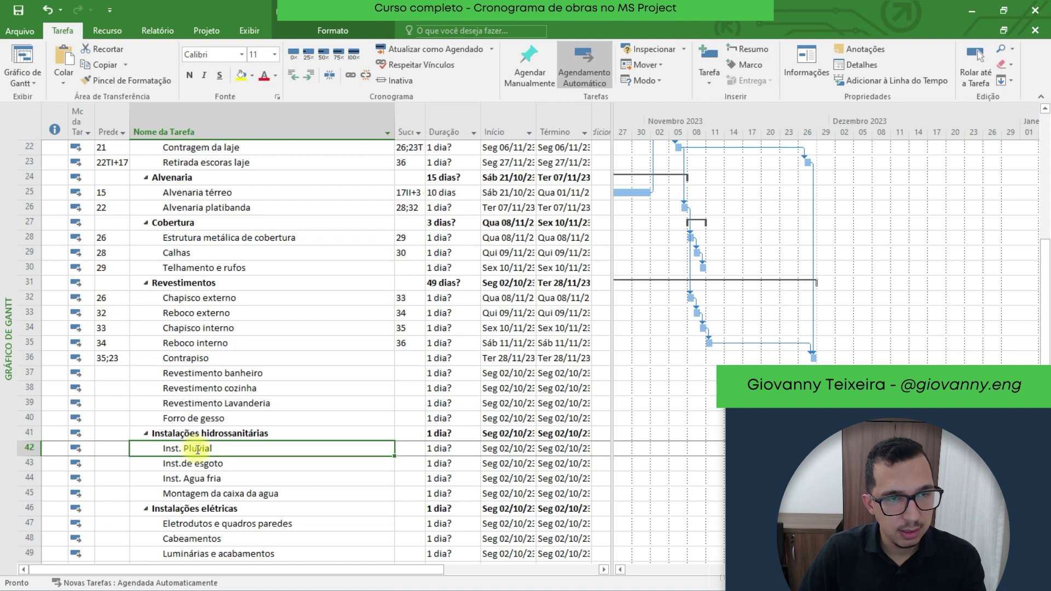
click(100, 450)
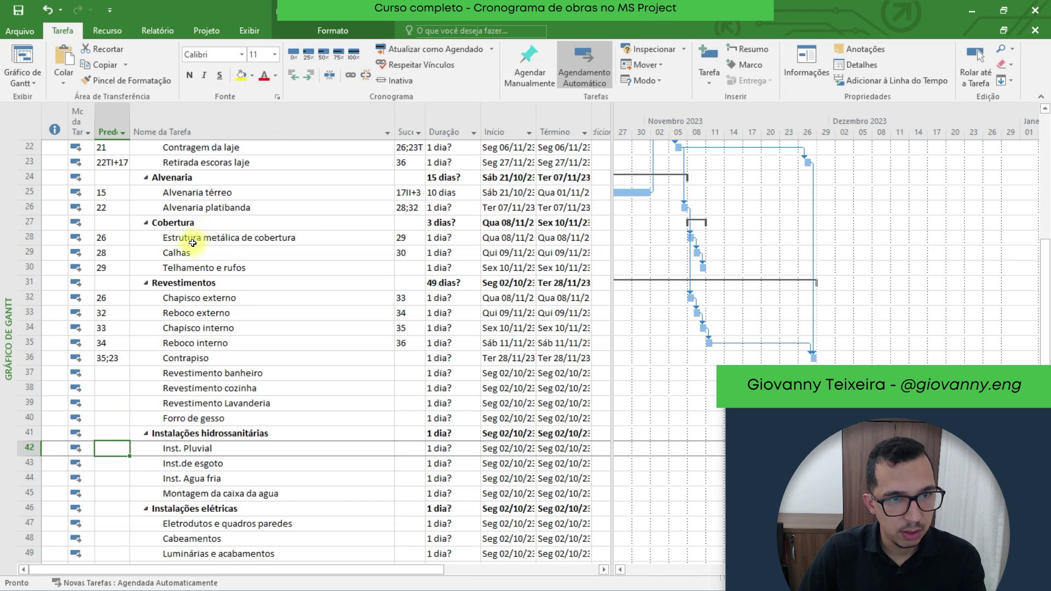
click(118, 237)
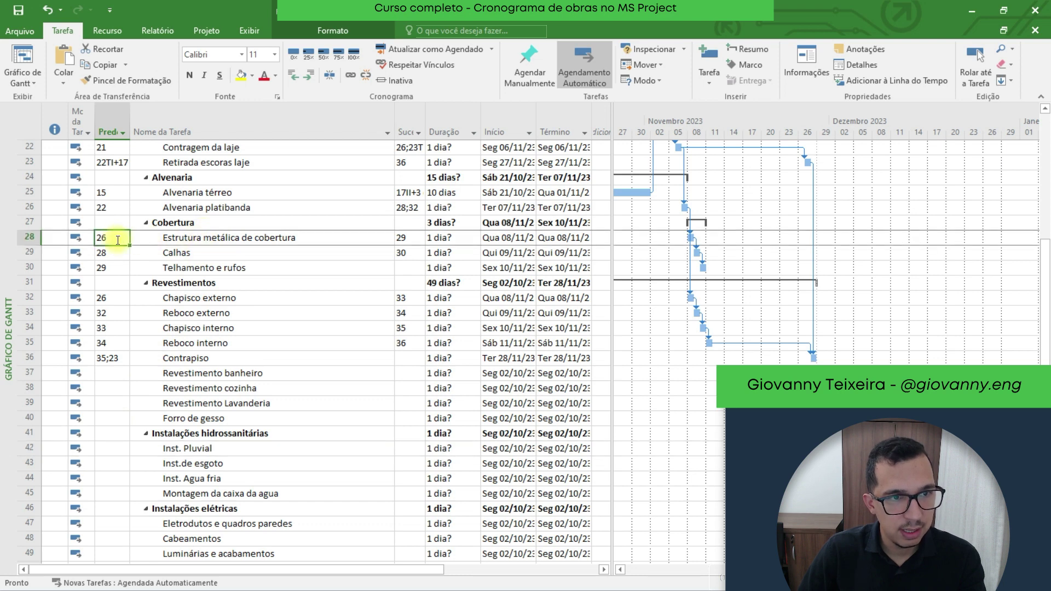
click(116, 208)
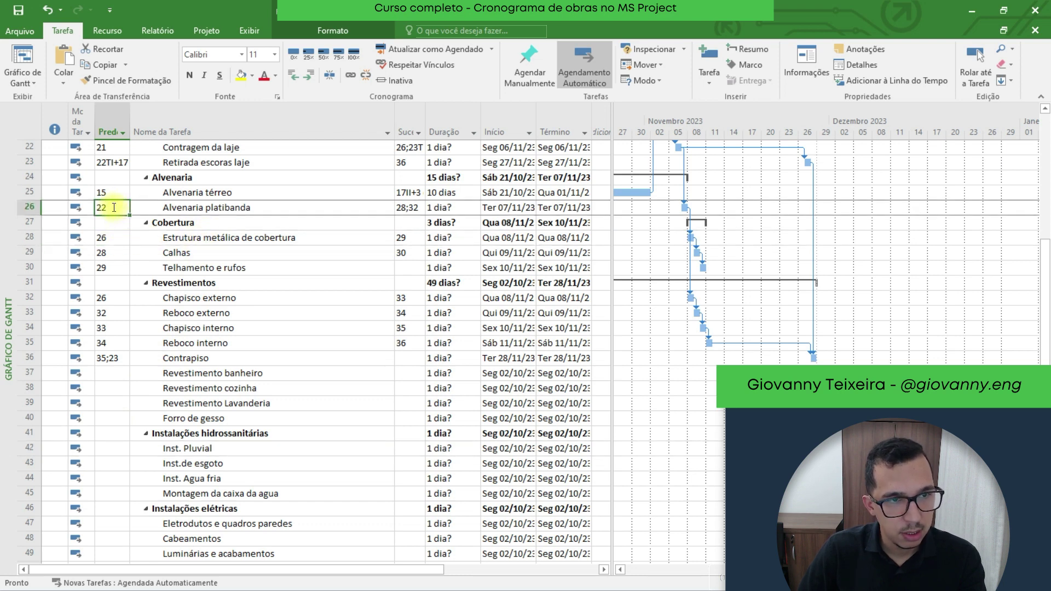
click(114, 207)
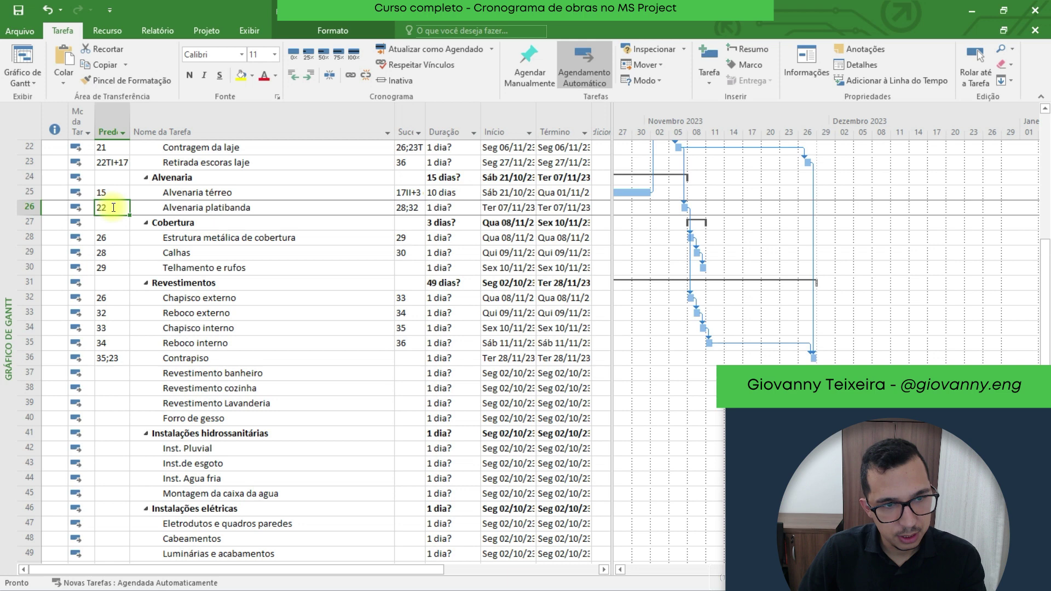
click(118, 236)
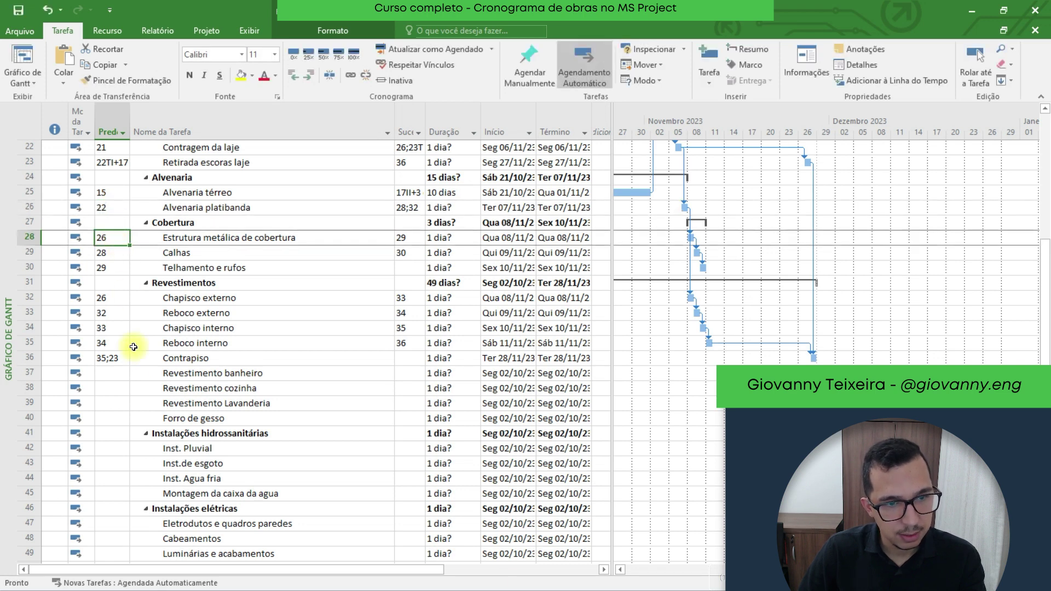
click(123, 462)
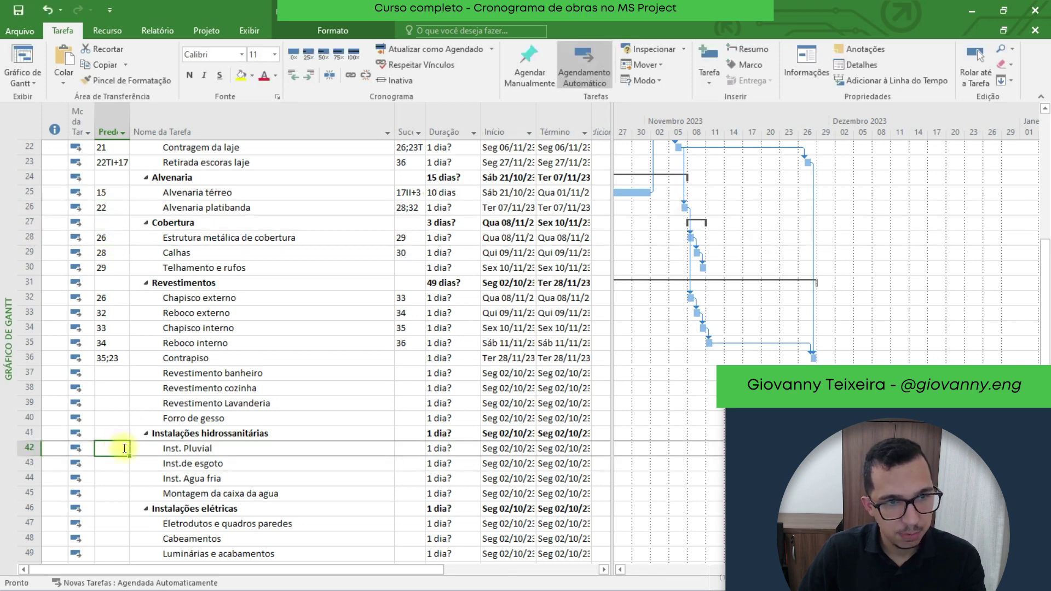
text(26)
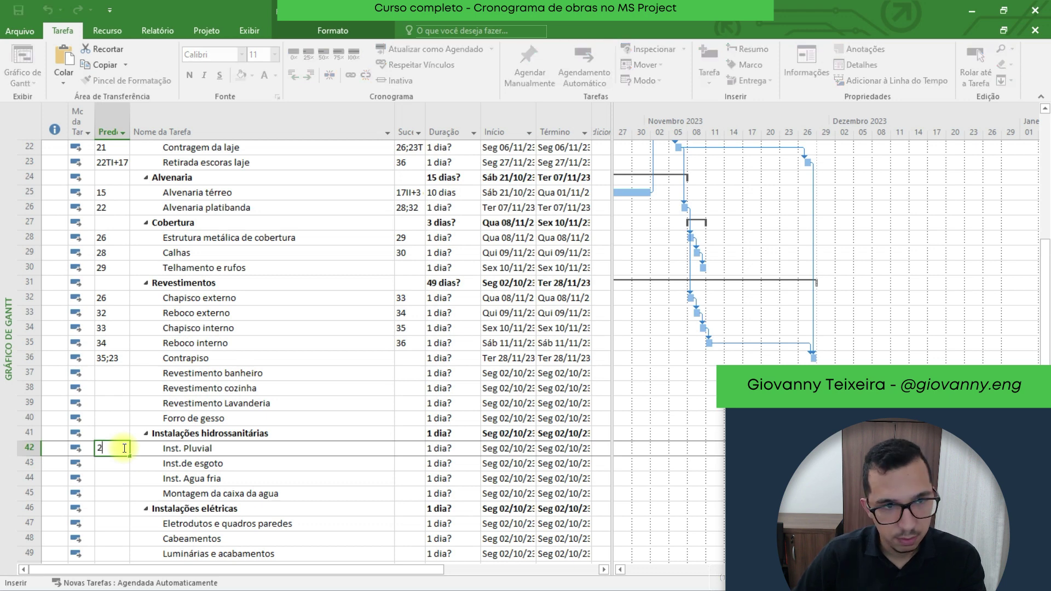
key(Return)
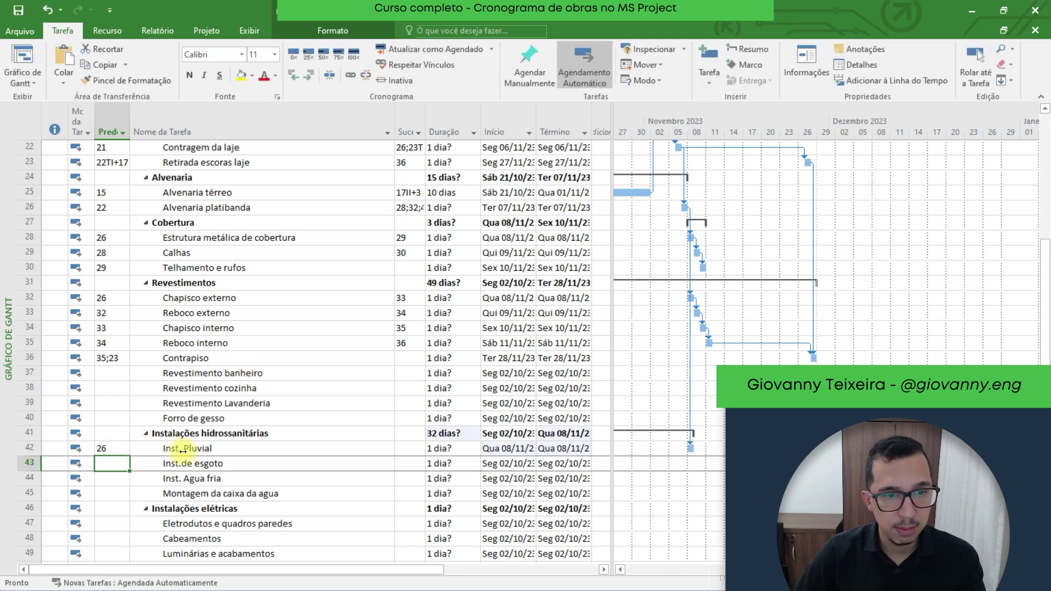
- Replace the predecessor of Estrutura metálica de cobertura with task 42, Inst. Pluvial
click(203, 207)
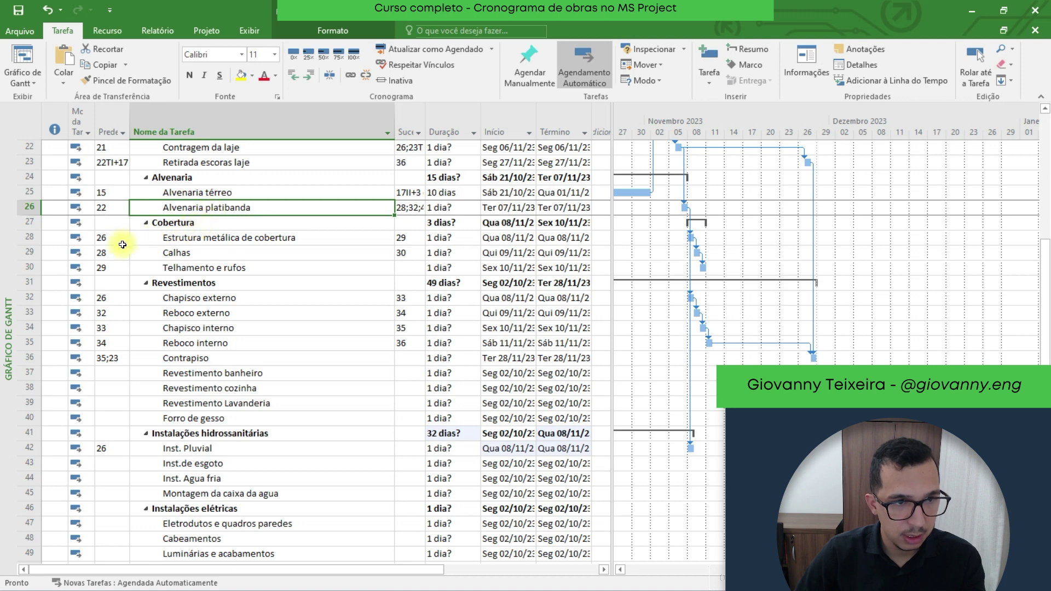
click(107, 239)
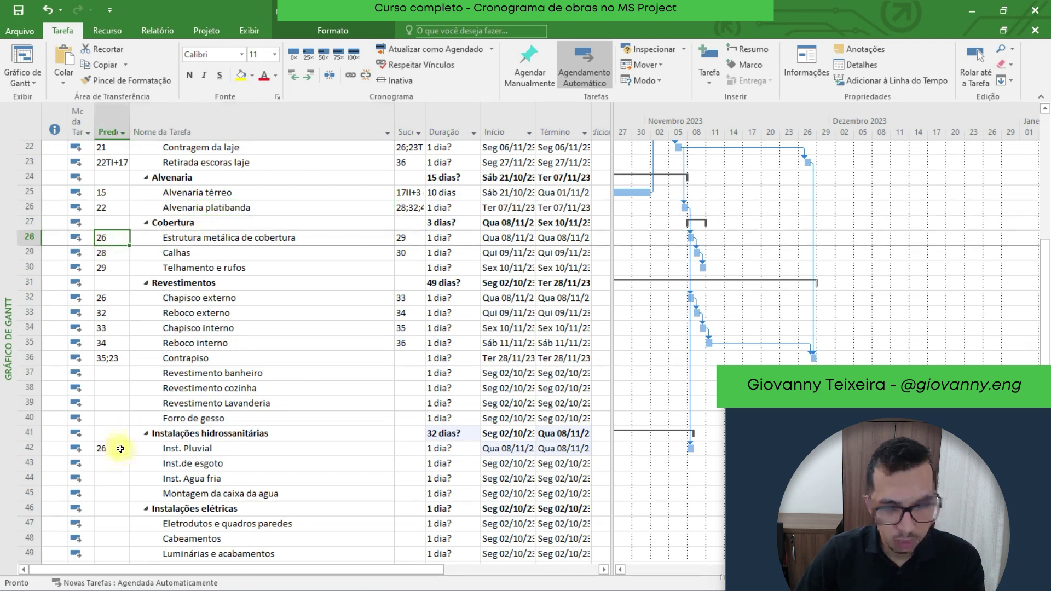
text(42)
key(Return)
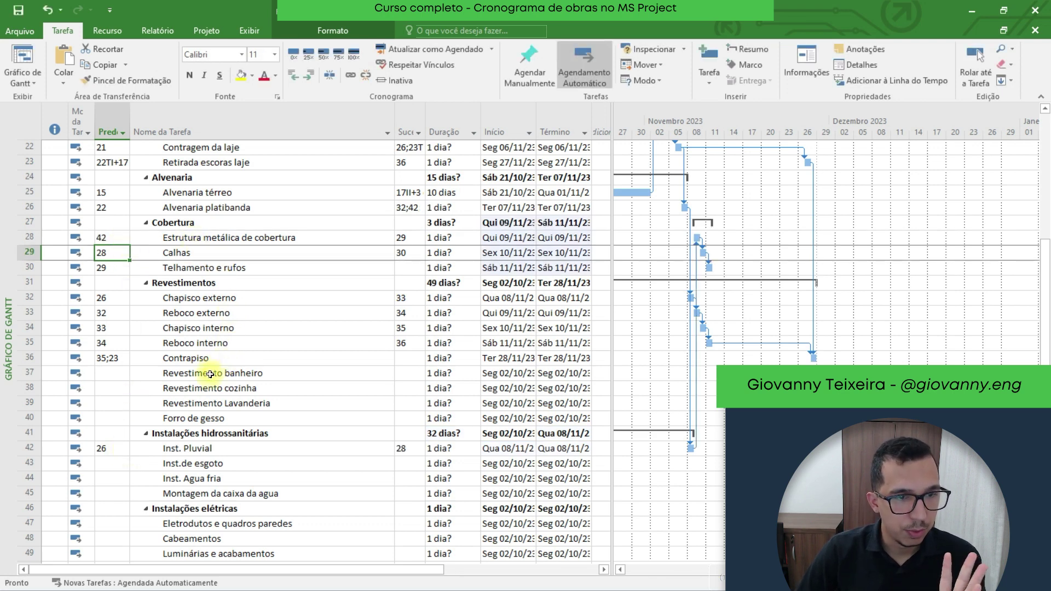
- Copy the predecessors 35;23 from Contrapiso to Inst.de esgoto
click(187, 465)
click(115, 363)
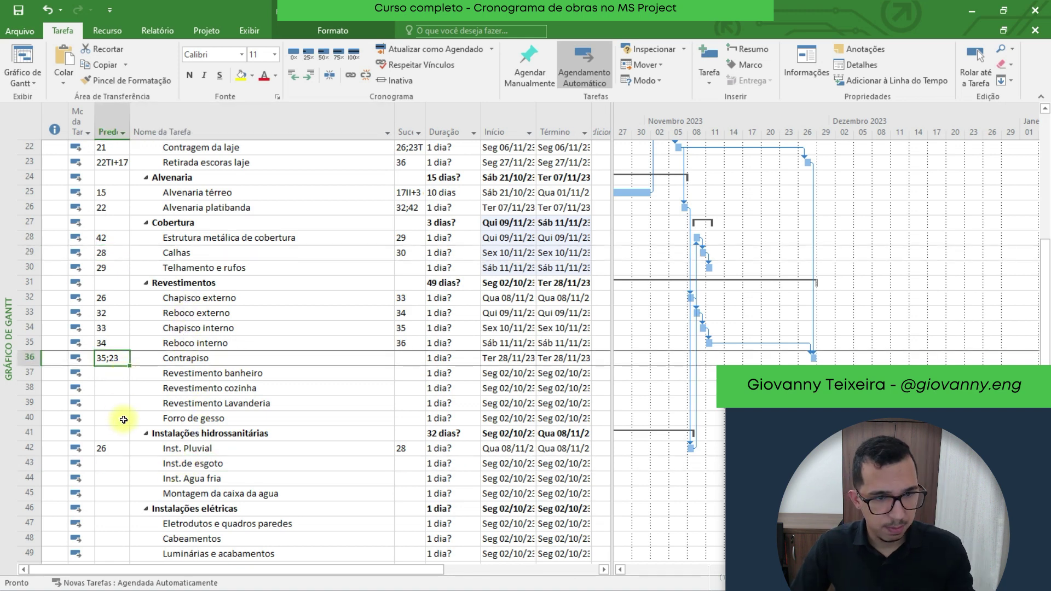
click(113, 466)
text(35;23)
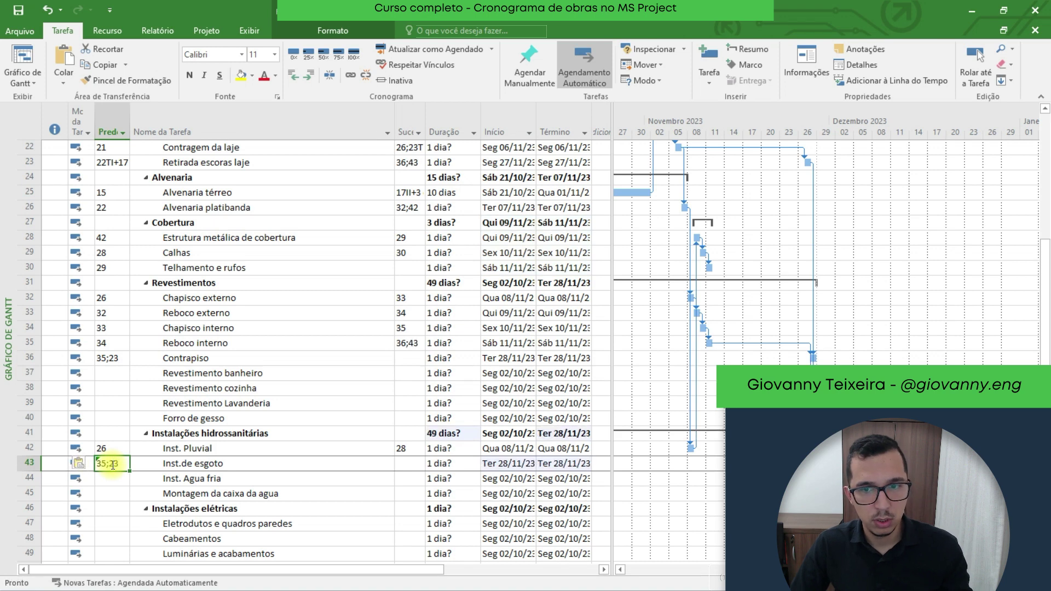
- Replace the predecessors of Contrapiso with task 43, Inst.de esgoto
click(124, 358)
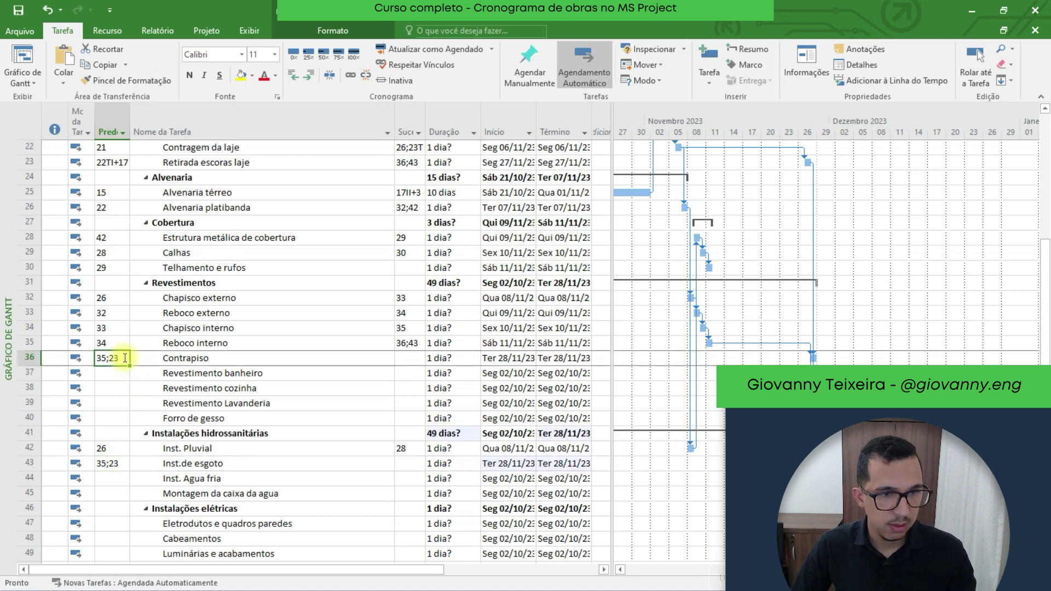
text(43)
key(Return)
scroll(124, 358, up, 1)
scroll(123, 358, up, 1)
scroll(411, 330, down, 2)
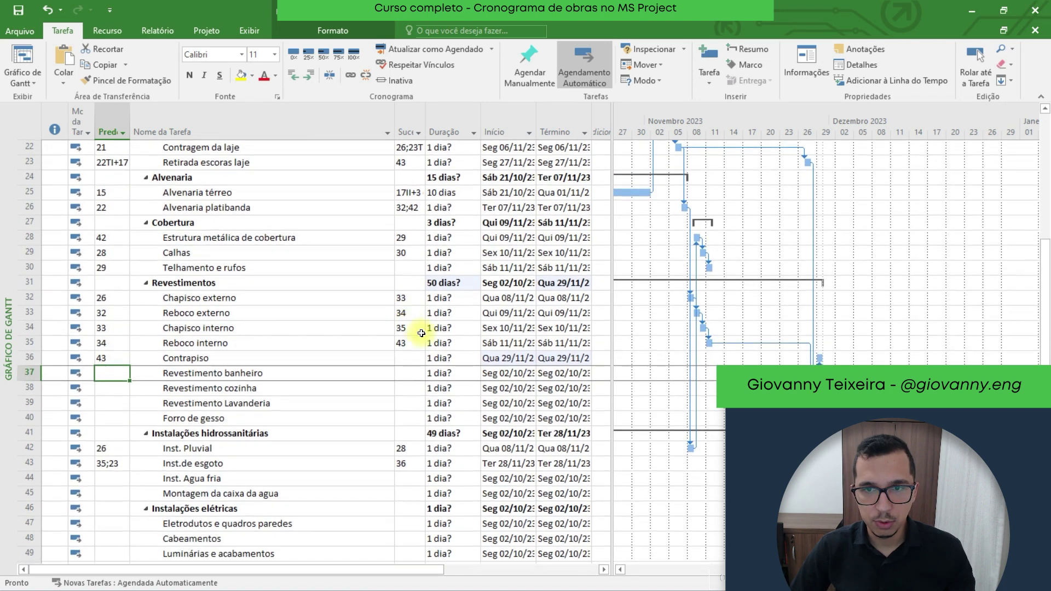
click(151, 464)
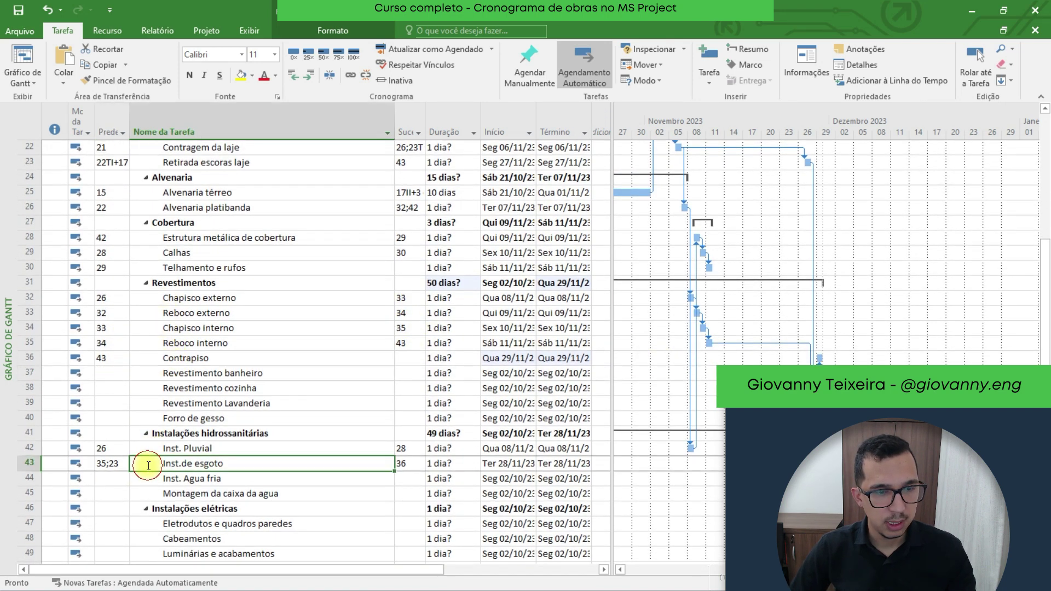
click(111, 464)
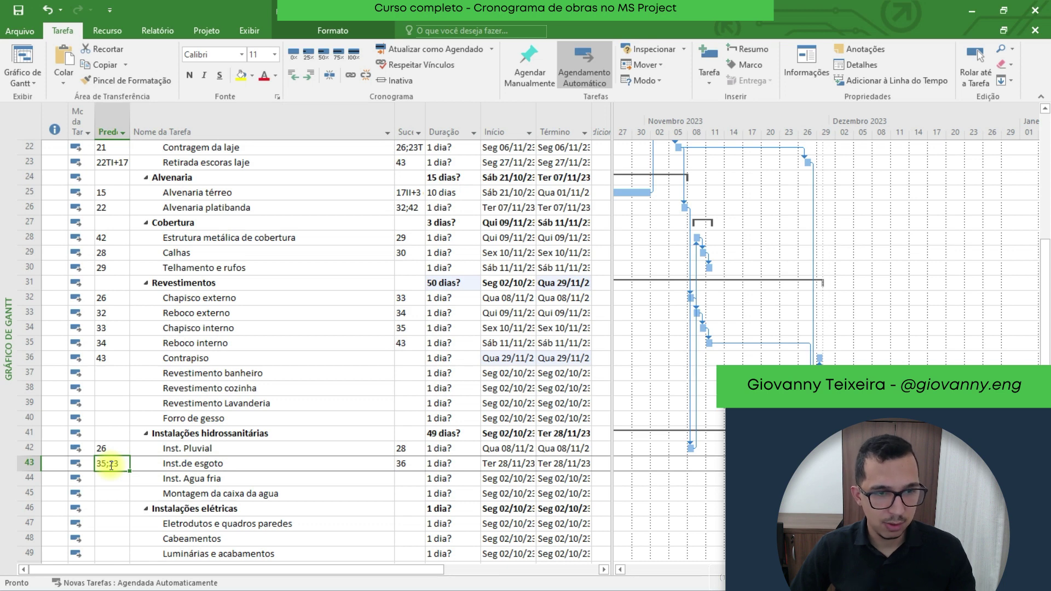
click(183, 358)
click(184, 344)
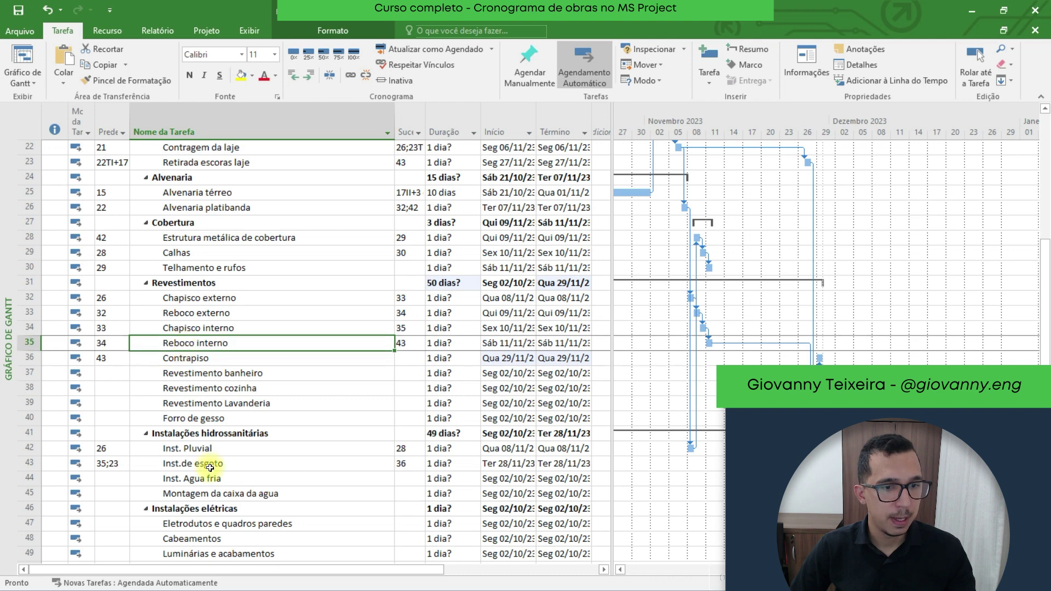
- Set task 33, Reboco externo, as the predecessor of Inst. Agua fria
click(197, 477)
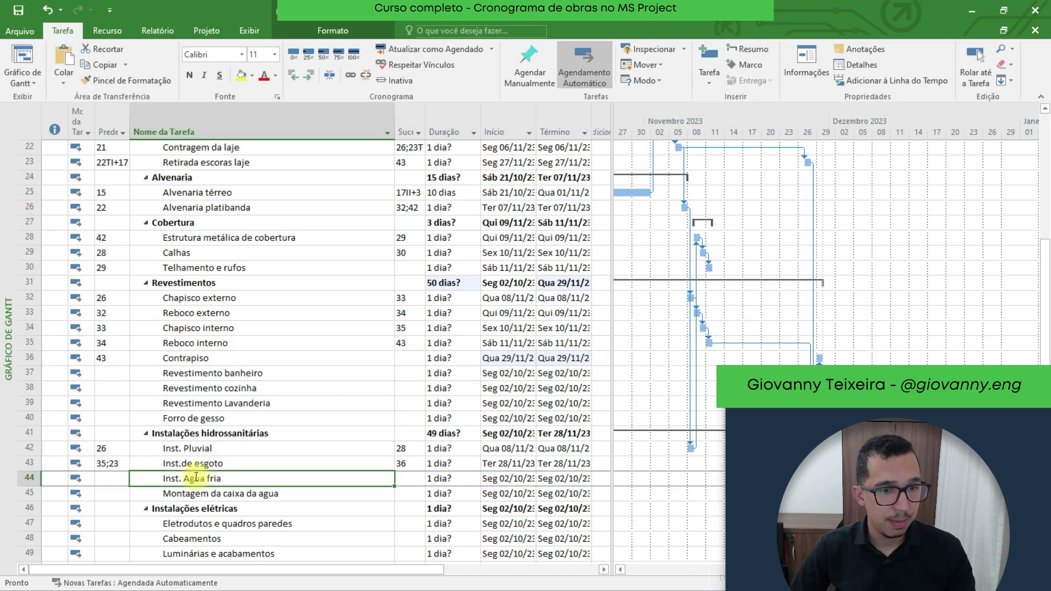
click(187, 523)
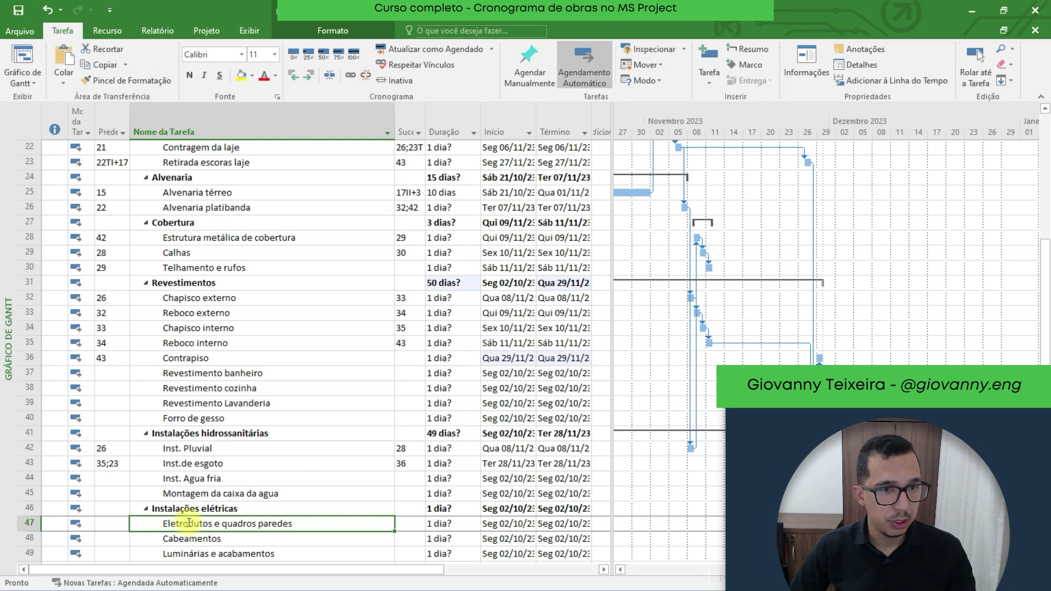
click(108, 330)
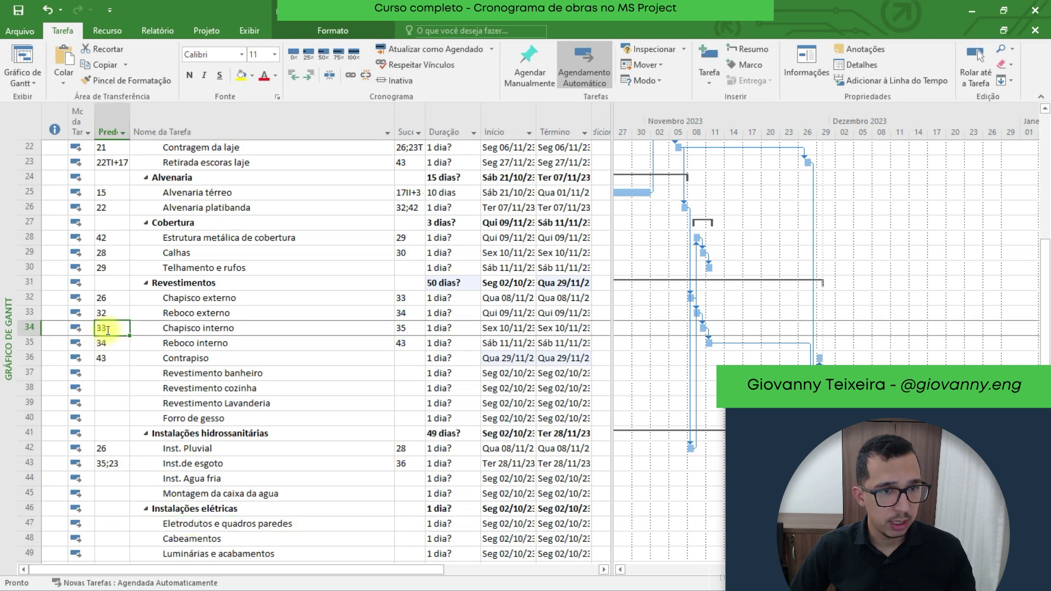
click(104, 313)
click(107, 327)
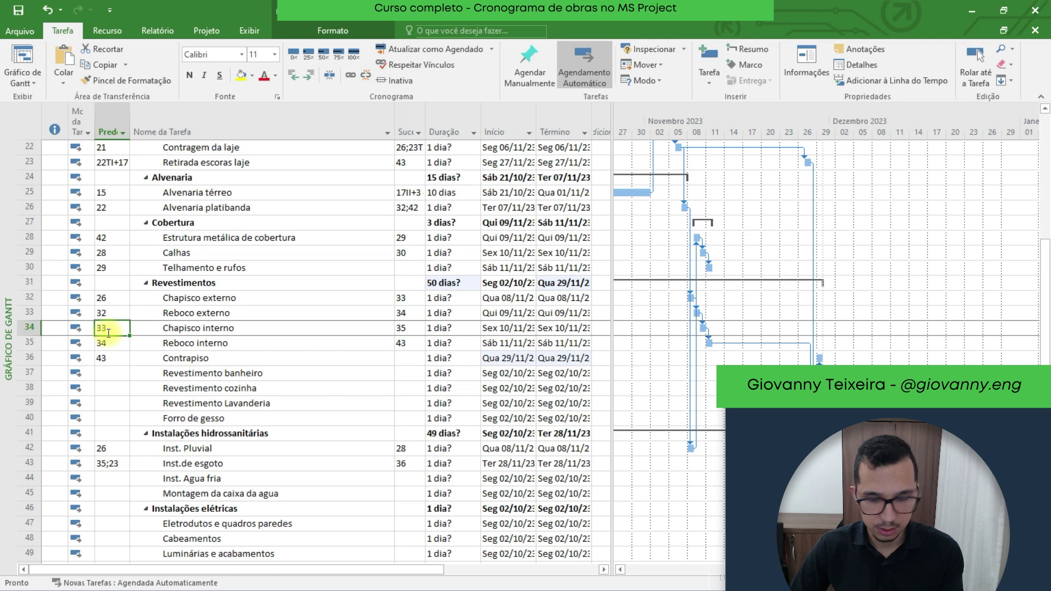
click(122, 475)
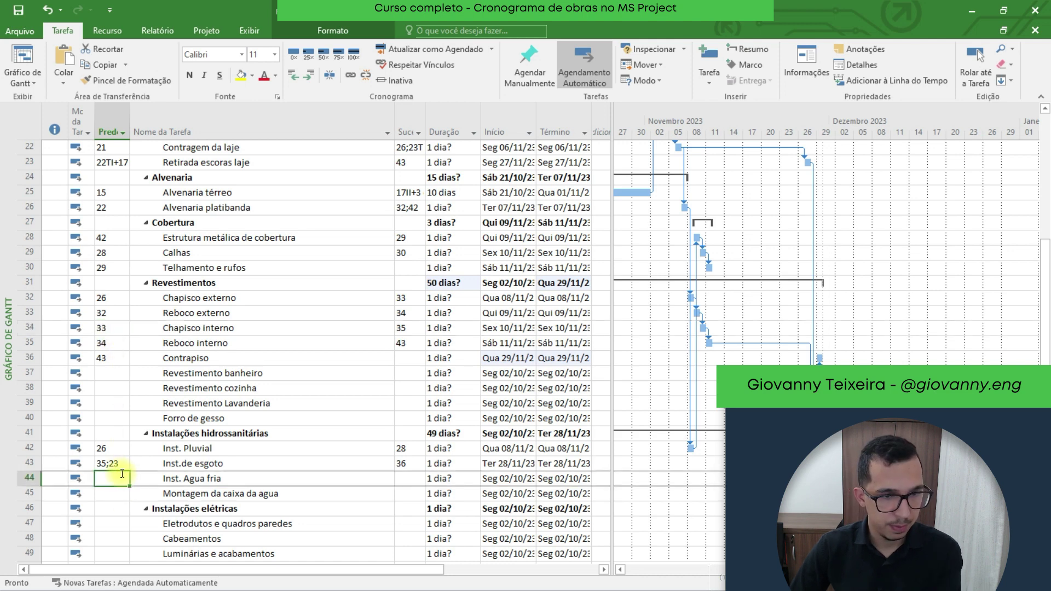
text(33)
key(Return)
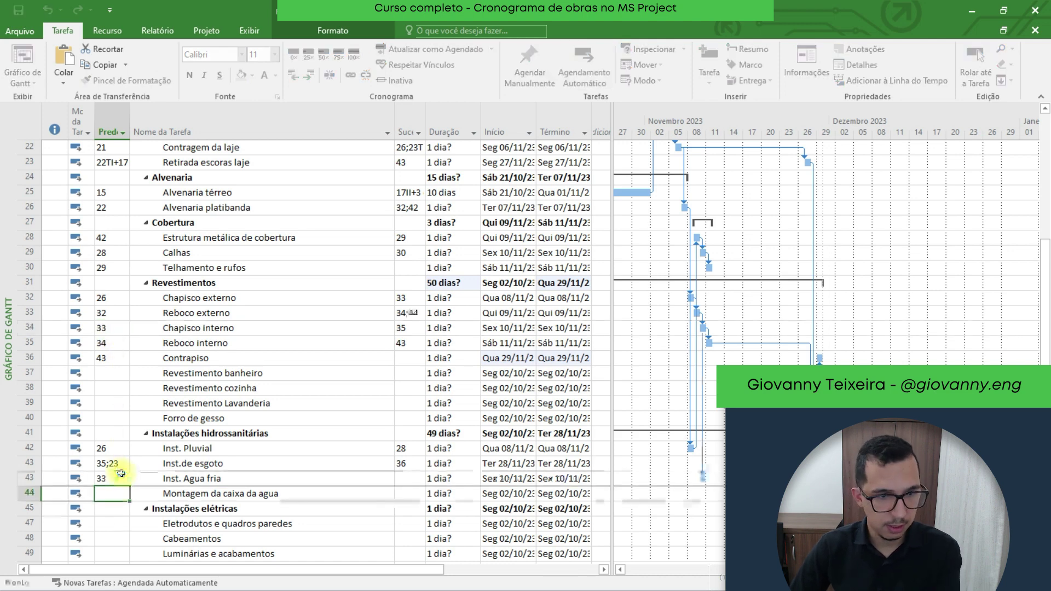
- Set task 33, Reboco externo, as the predecessor of Eletrodutos e quadros paredes
key(Down)
key(Down)
scroll(121, 482, down, 1)
text(33)
key(Return)
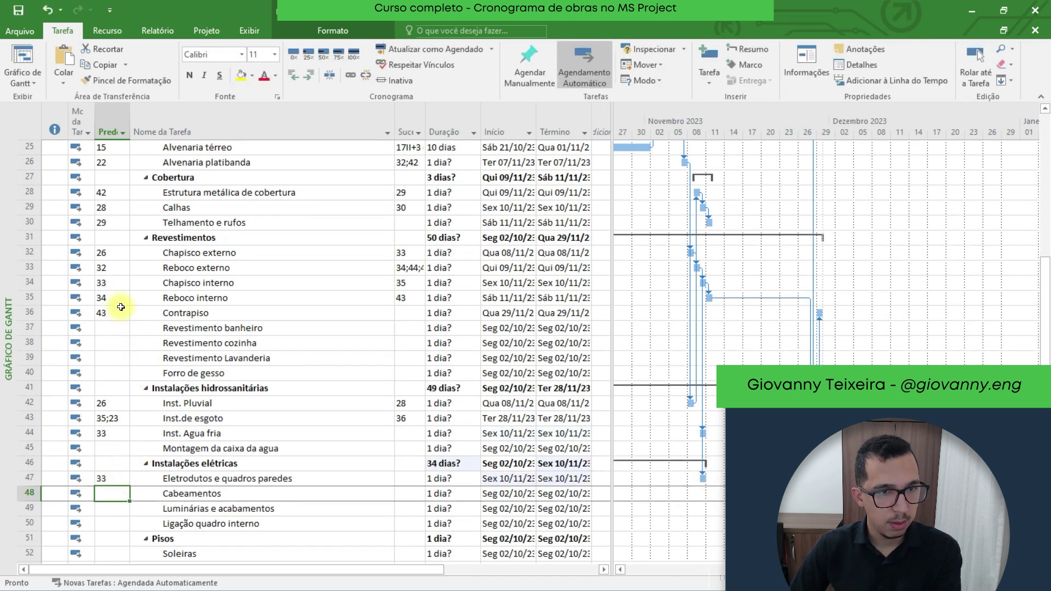
- Replace the predecessor of Chapisco interno with 47;44, the wall conduit and cold-water installation tasks
click(115, 286)
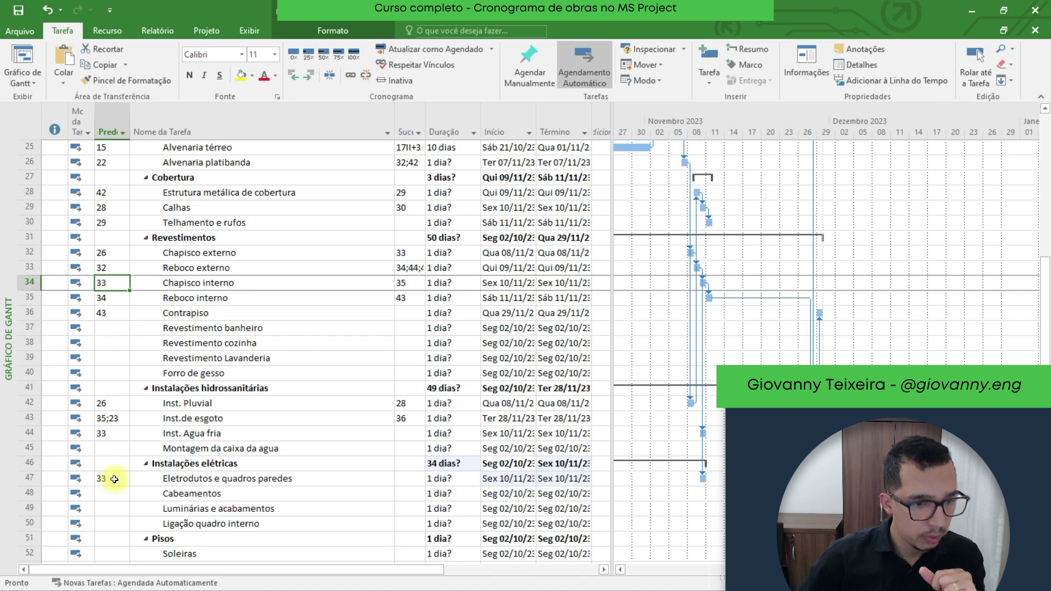
click(30, 482)
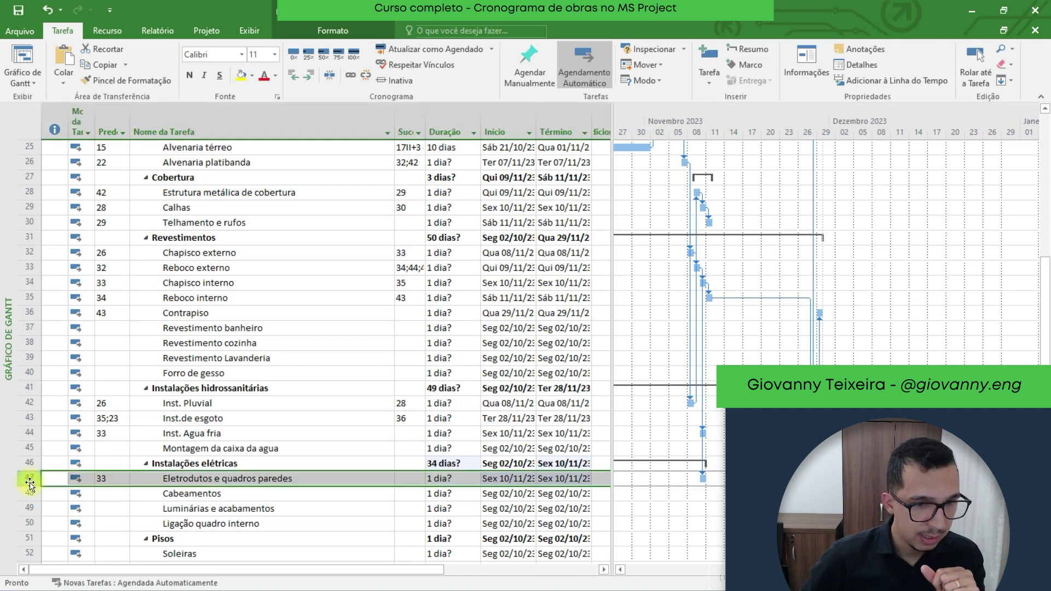
click(37, 433)
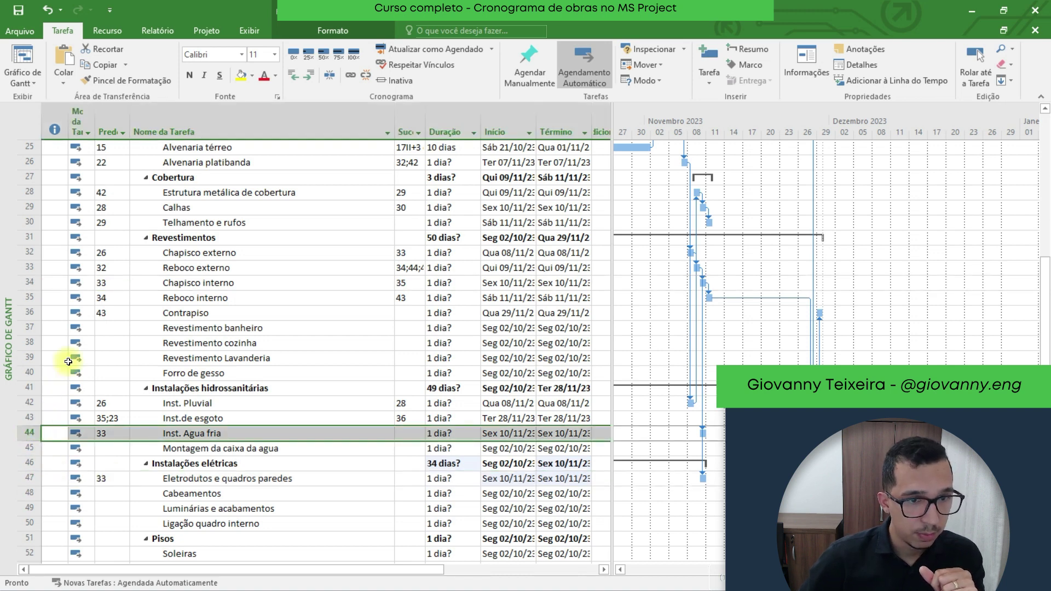
click(109, 284)
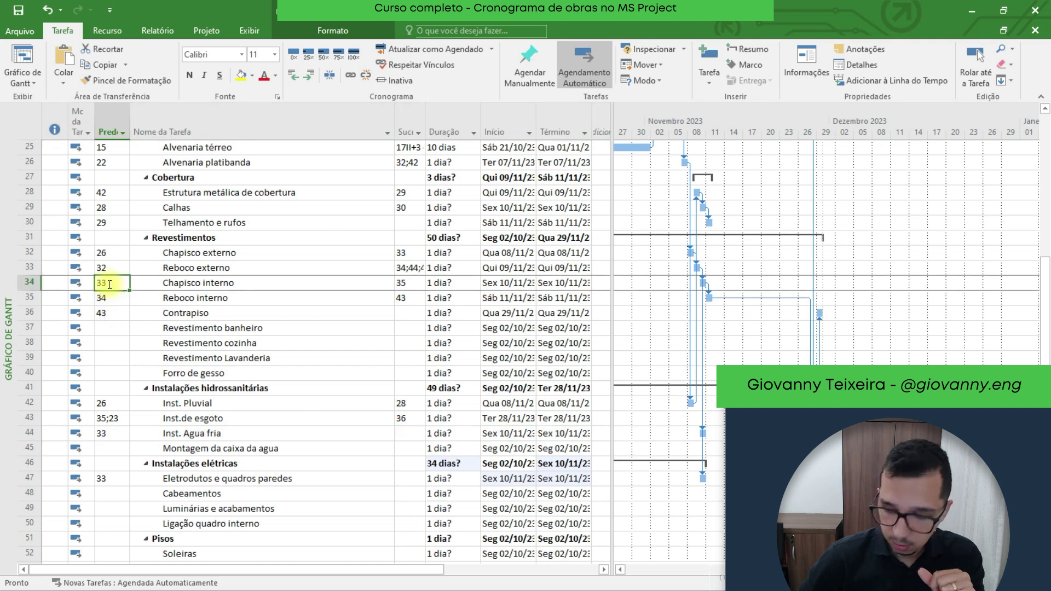
text(47)
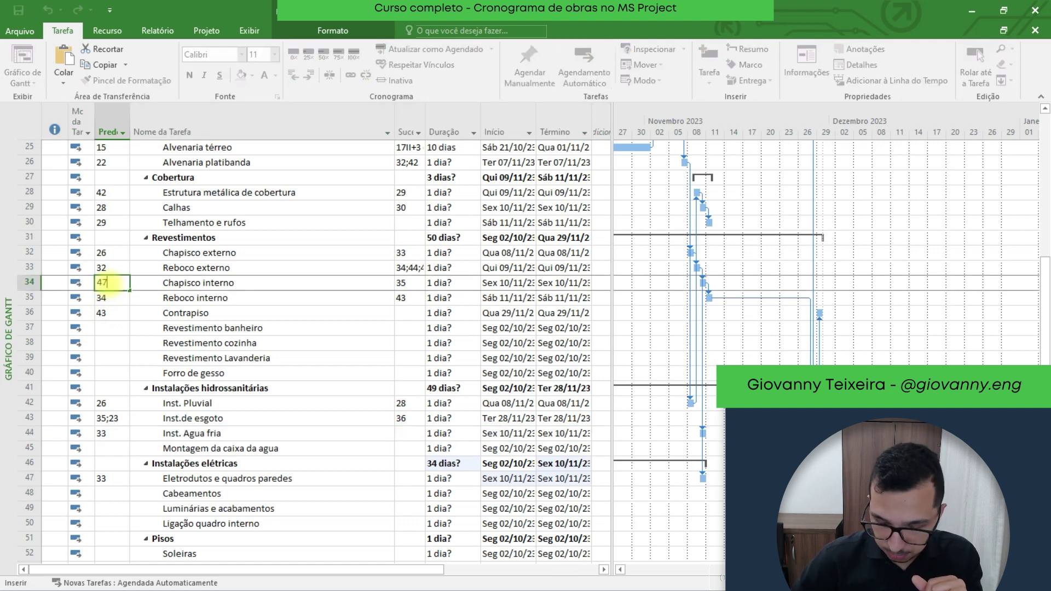
text(;44)
key(Return)
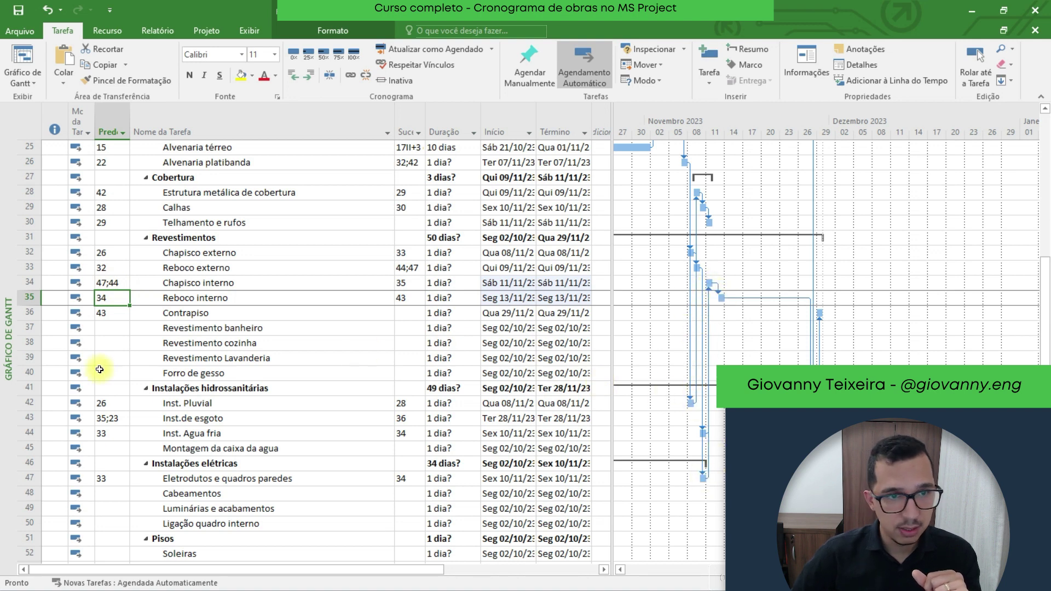
- Set predecessors 35, 36, 37 and 39 for Revestimento banheiro, Revestimento cozinha, Revestimento Lavanderia and Forro de gesso respectively
click(121, 327)
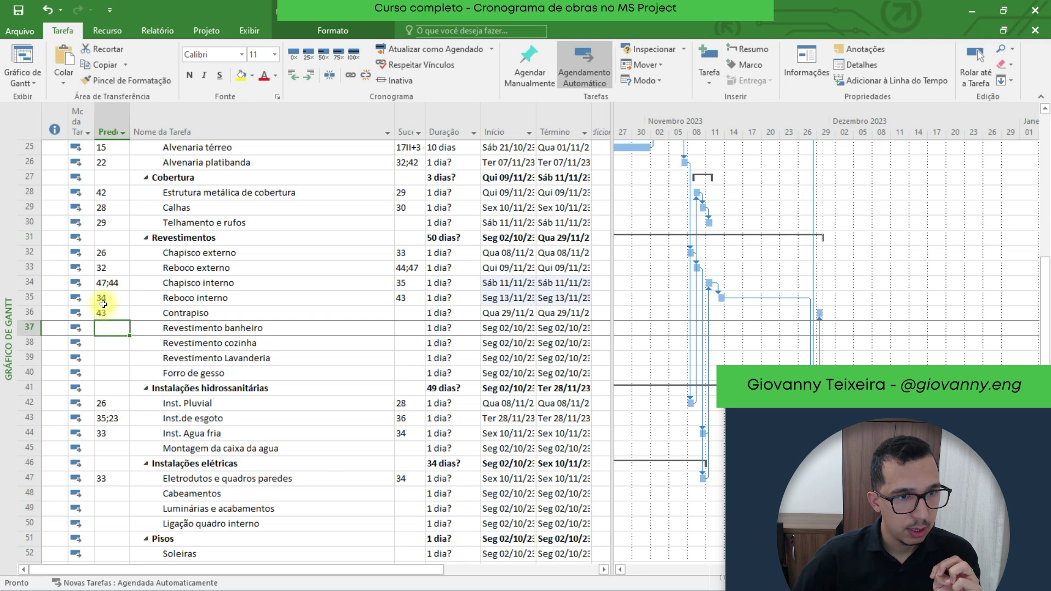
text(35)
key(Return)
text(36)
key(Return)
text(37)
key(Return)
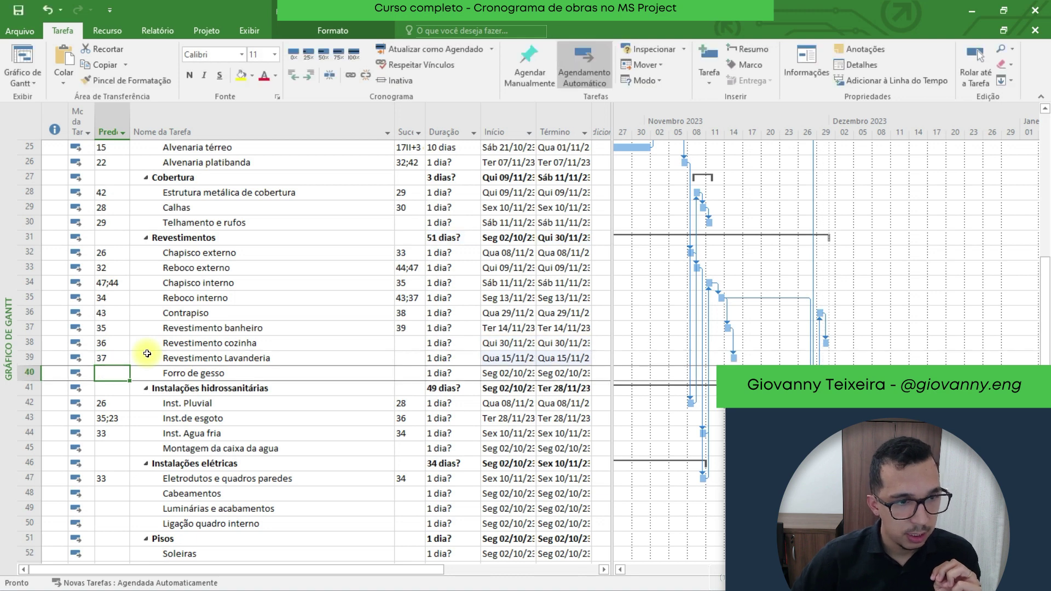
text(39)
key(Return)
- Change the predecessor of Revestimento cozinha to 37 and that of Revestimento Lavanderia to 38
key(Up)
key(Up)
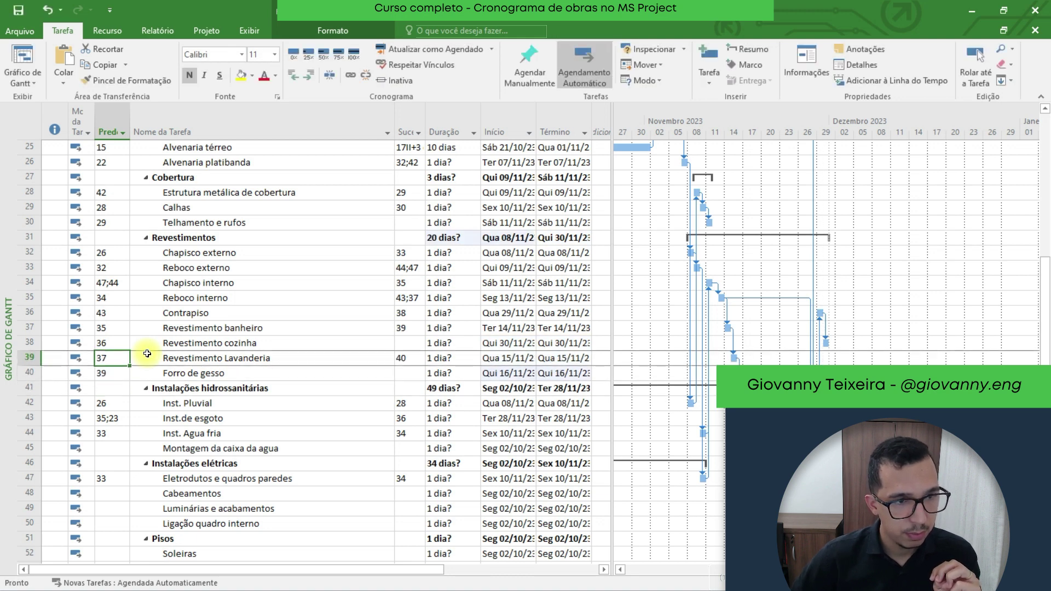
key(Up)
key(Up)
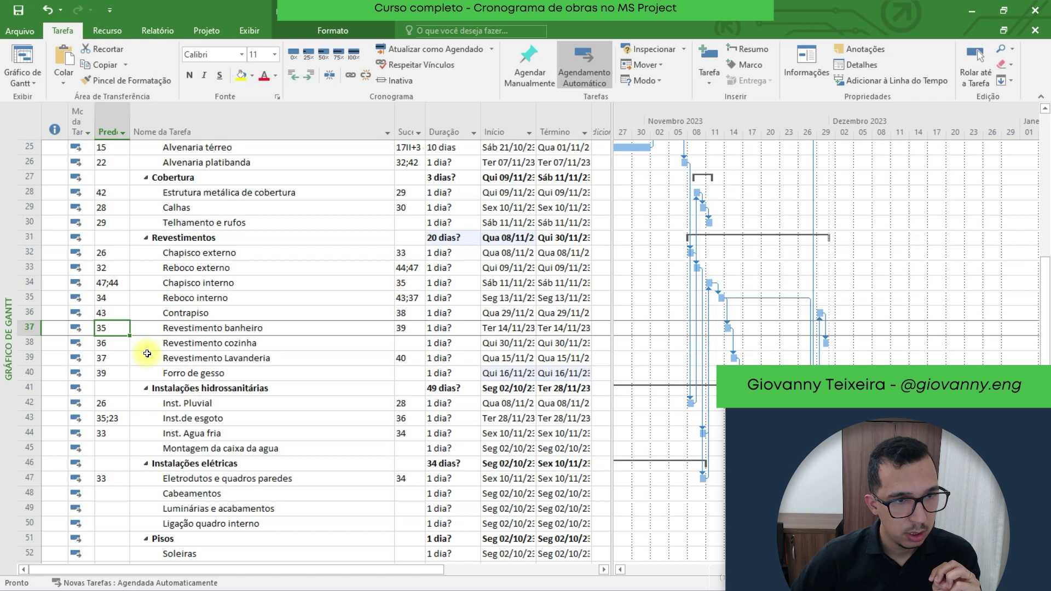
key(Down)
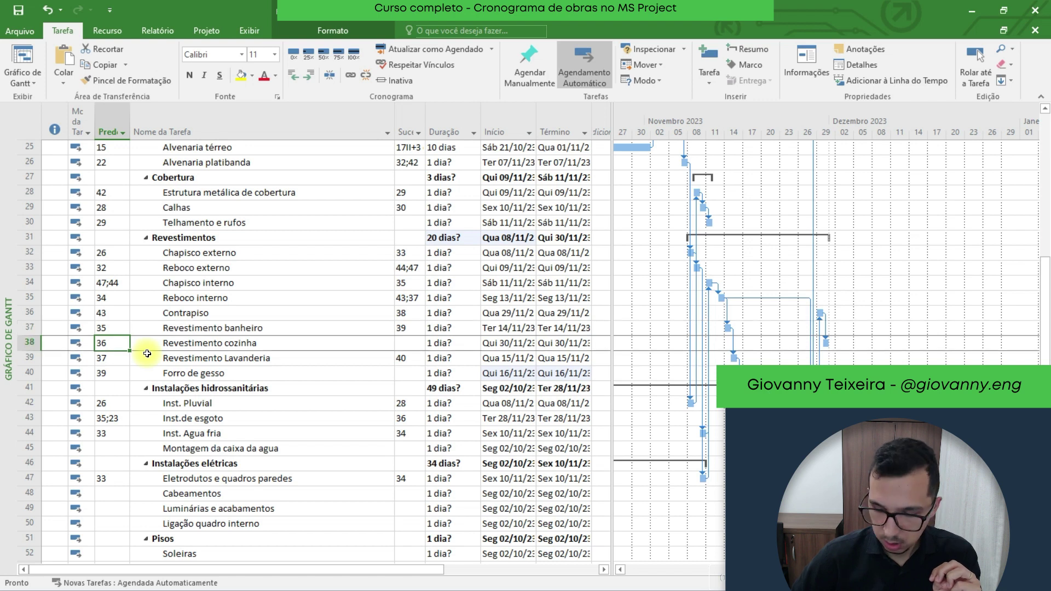
text(37)
key(Return)
text(3)
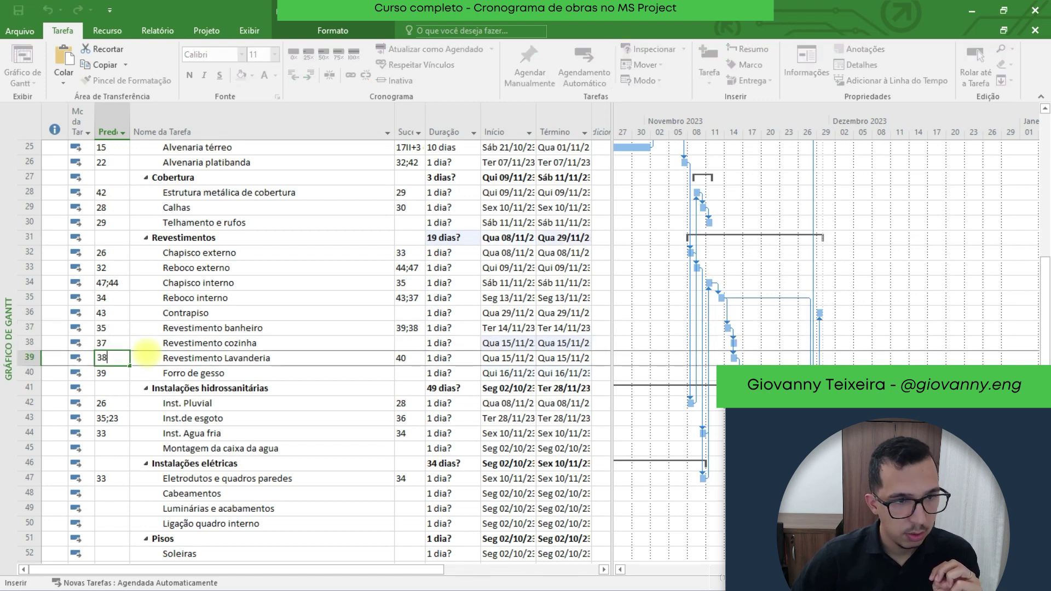
text(8)
key(Return)
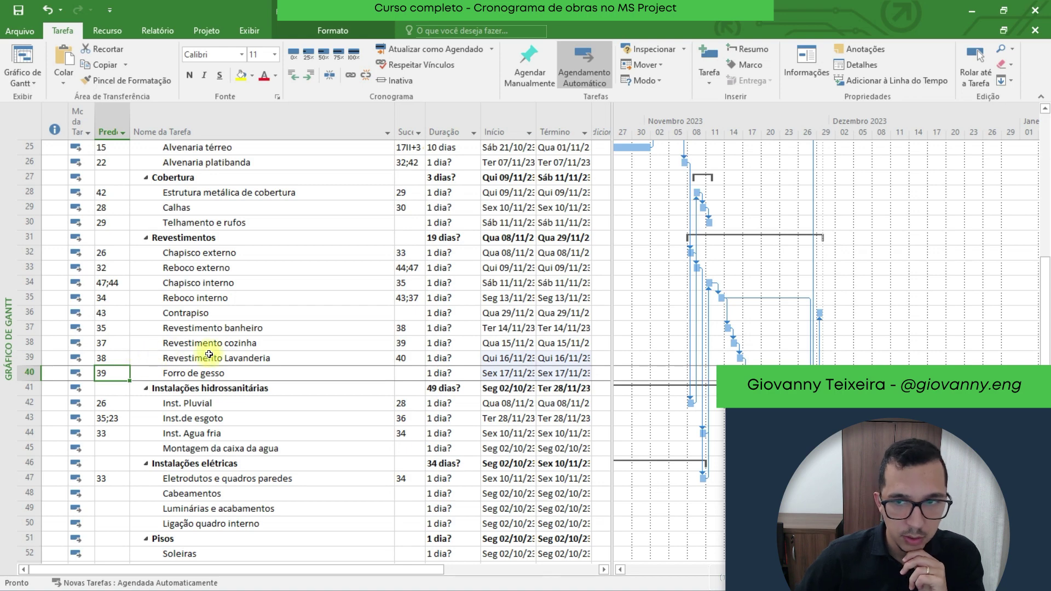
- Review the order of the internal plaster, bathroom, kitchen and laundry covering and plaster ceiling tasks under Revestimentos
scroll(869, 316, down, 3)
scroll(862, 313, up, 1)
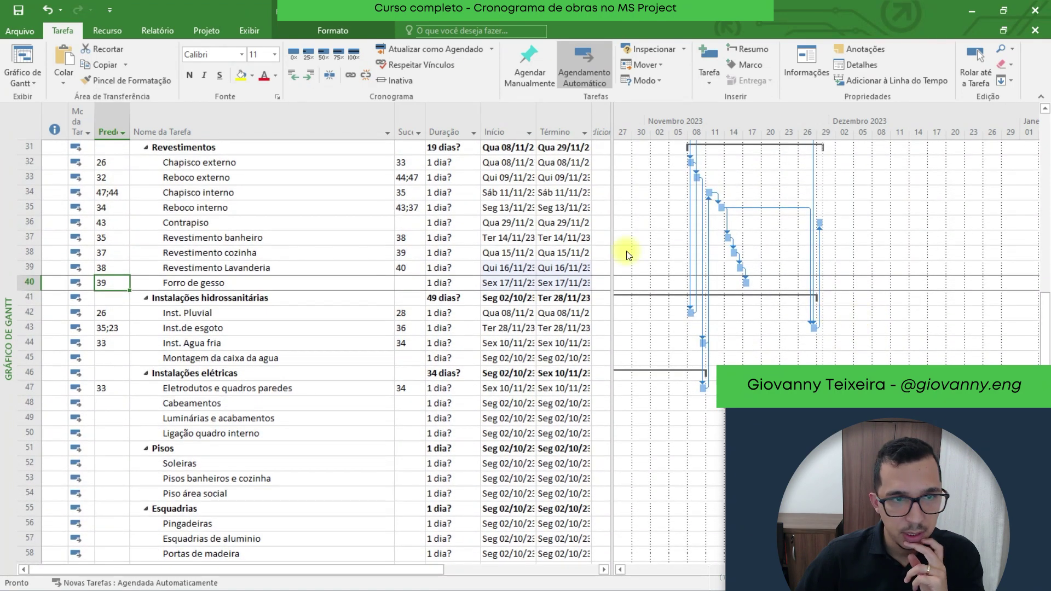
click(210, 240)
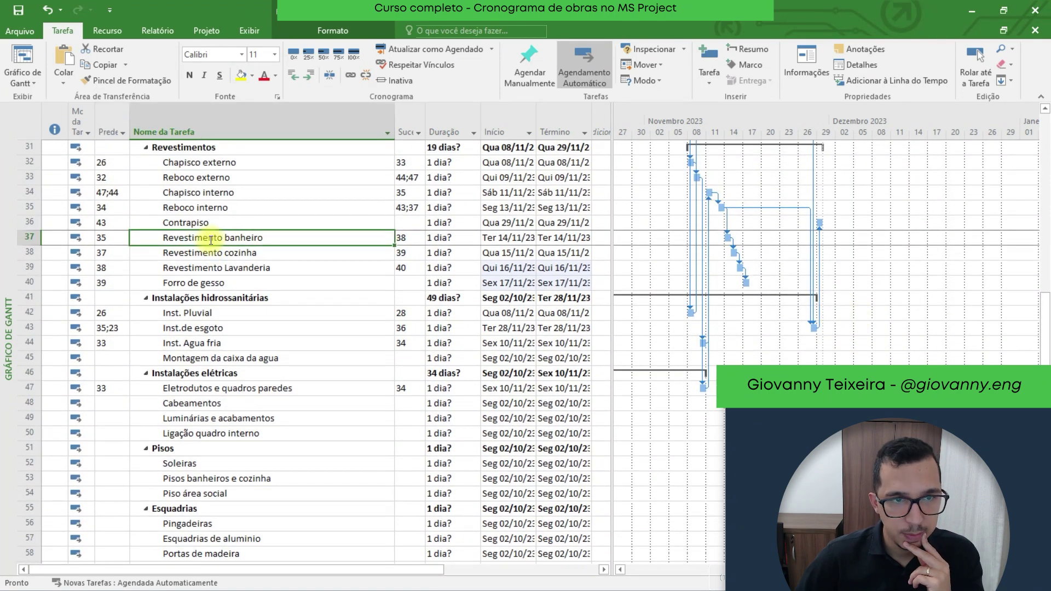
click(211, 207)
click(217, 255)
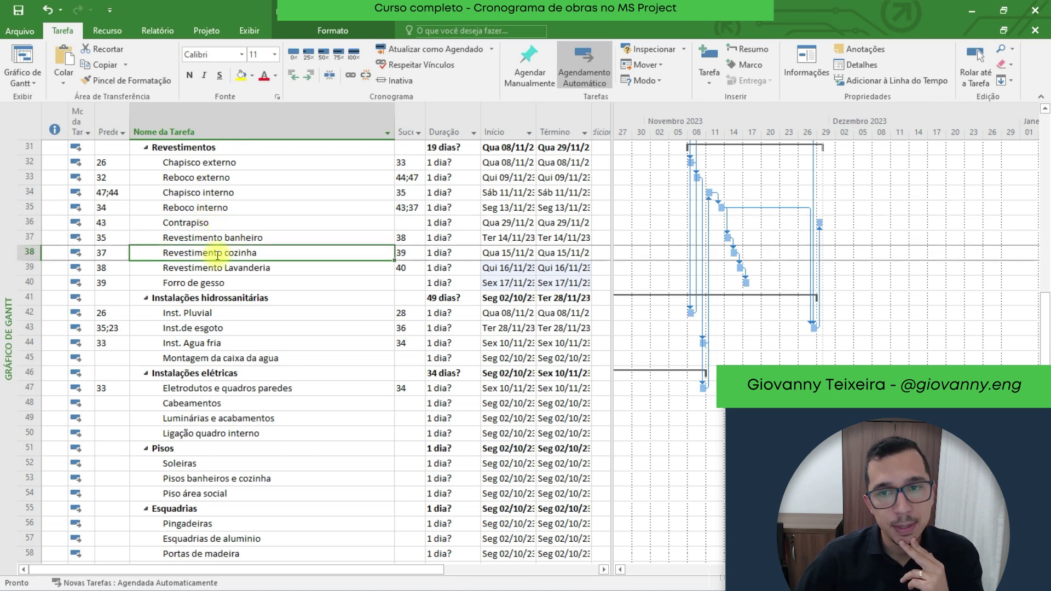
click(215, 237)
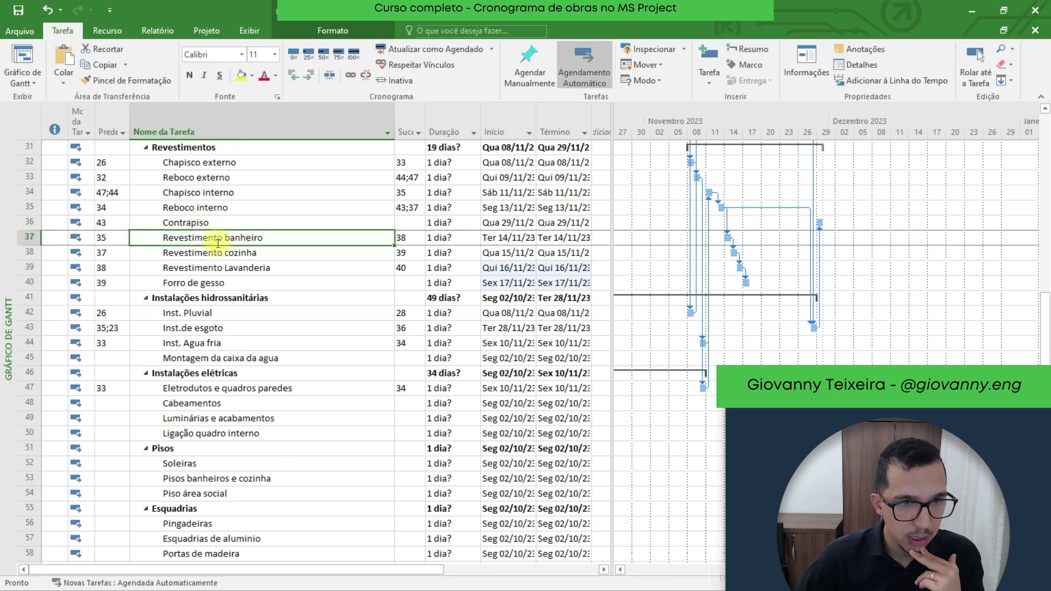
click(228, 267)
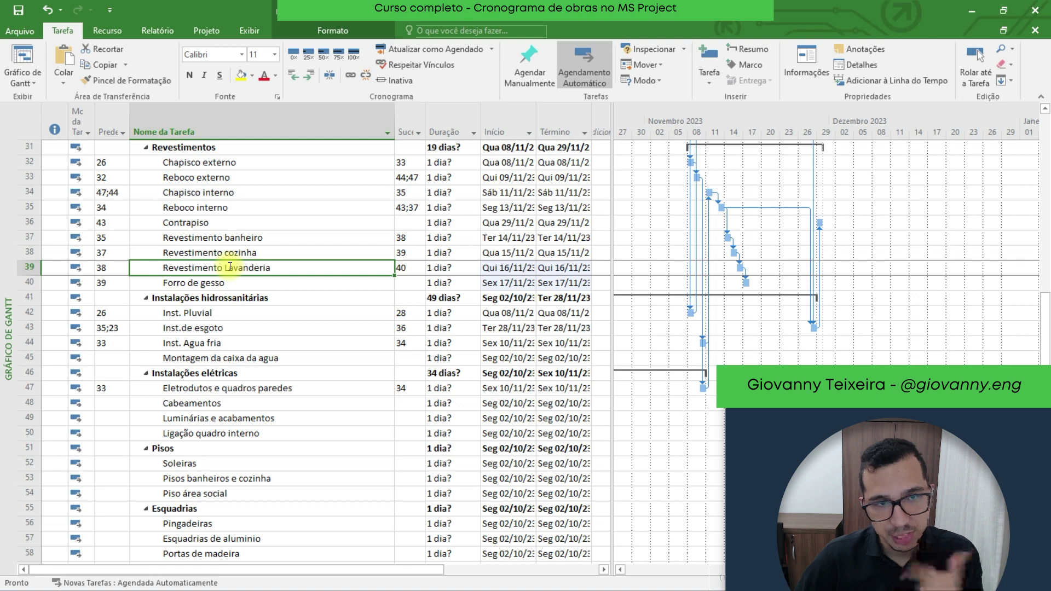
click(230, 254)
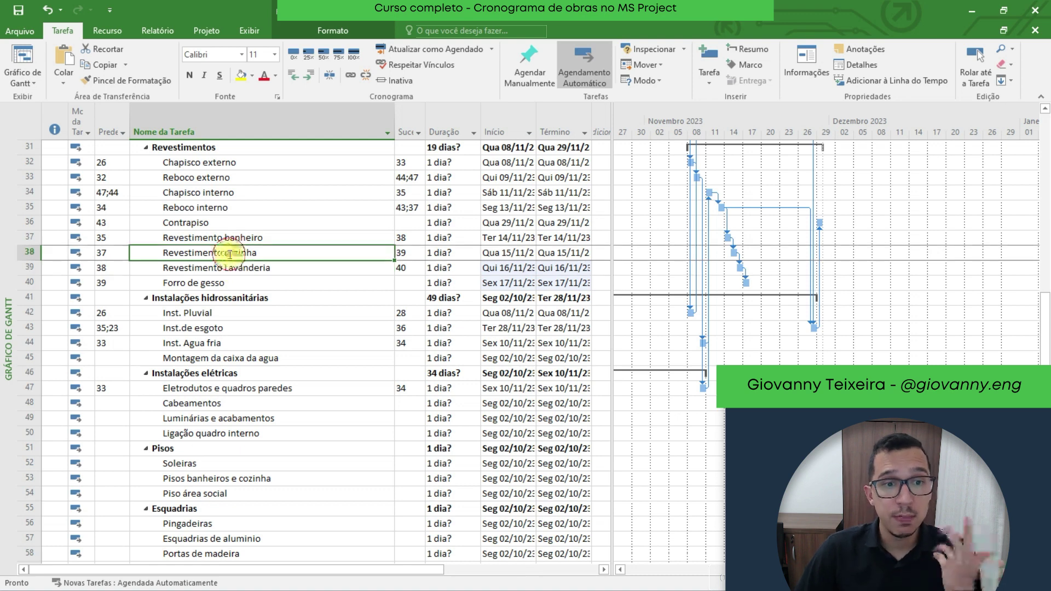
click(230, 283)
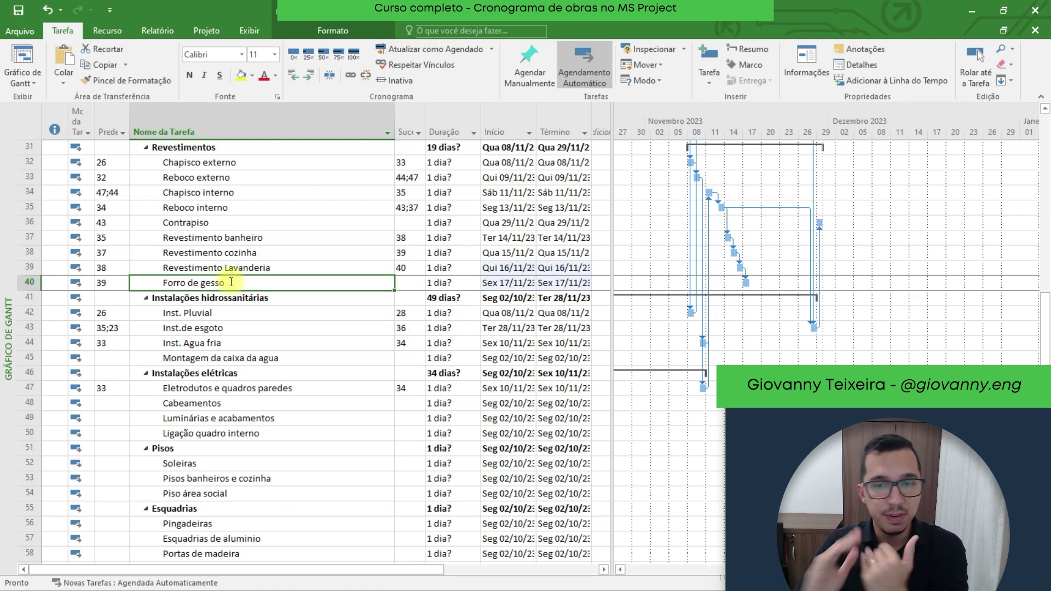
scroll(216, 300, down, 1)
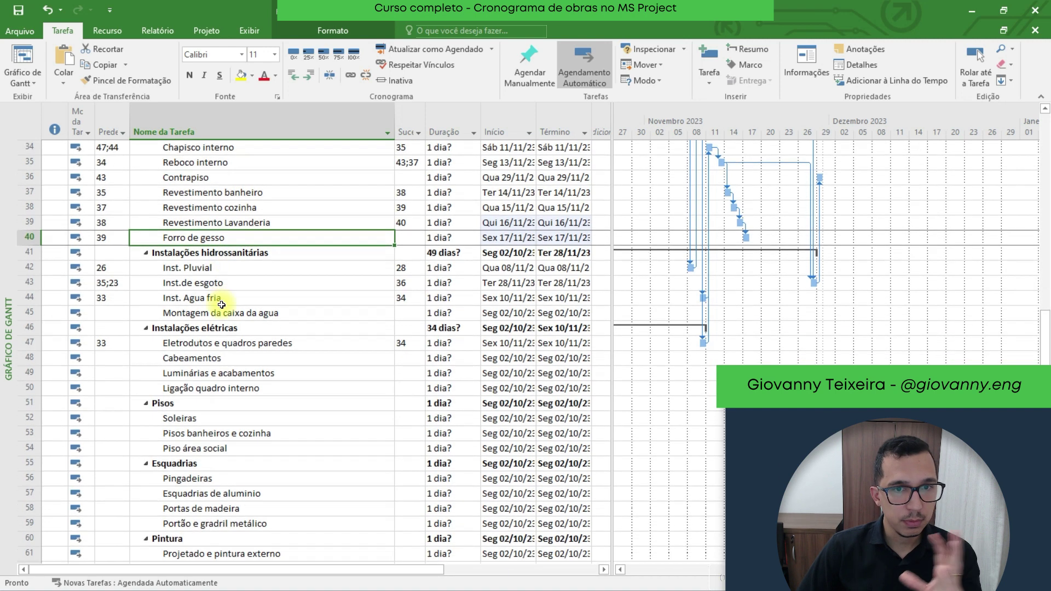
scroll(221, 304, up, 1)
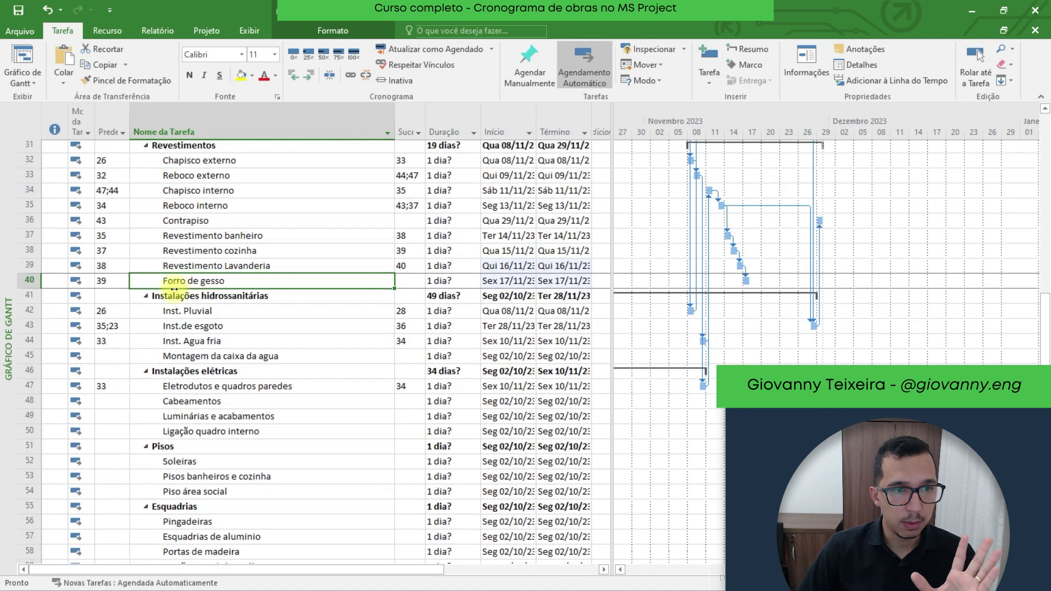
- Add task 30, Telhamento e rufos, as a second predecessor of Forro de gesso, making the entry 39;30
click(118, 284)
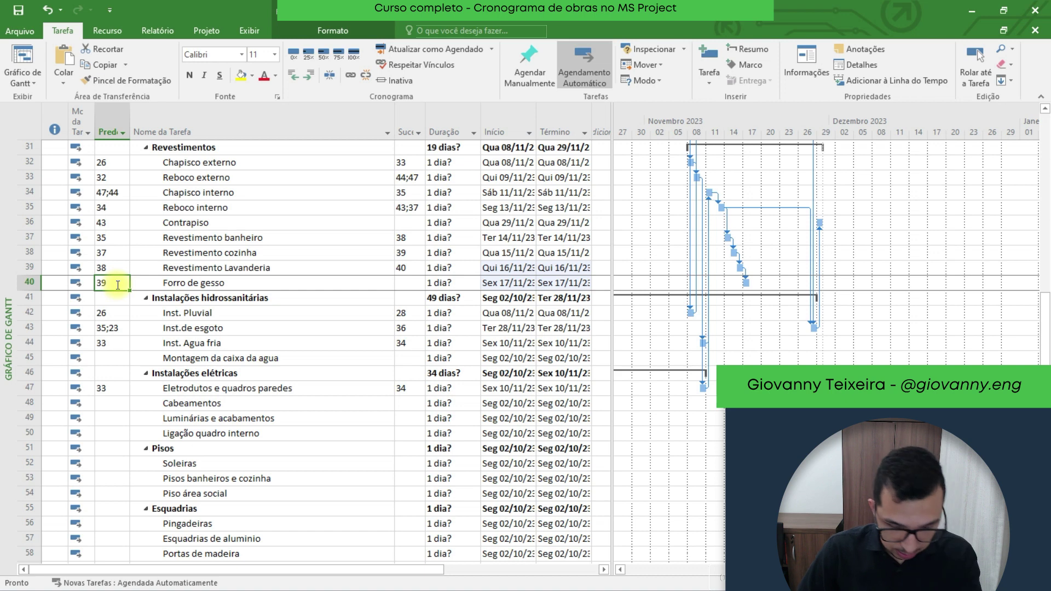
click(118, 285)
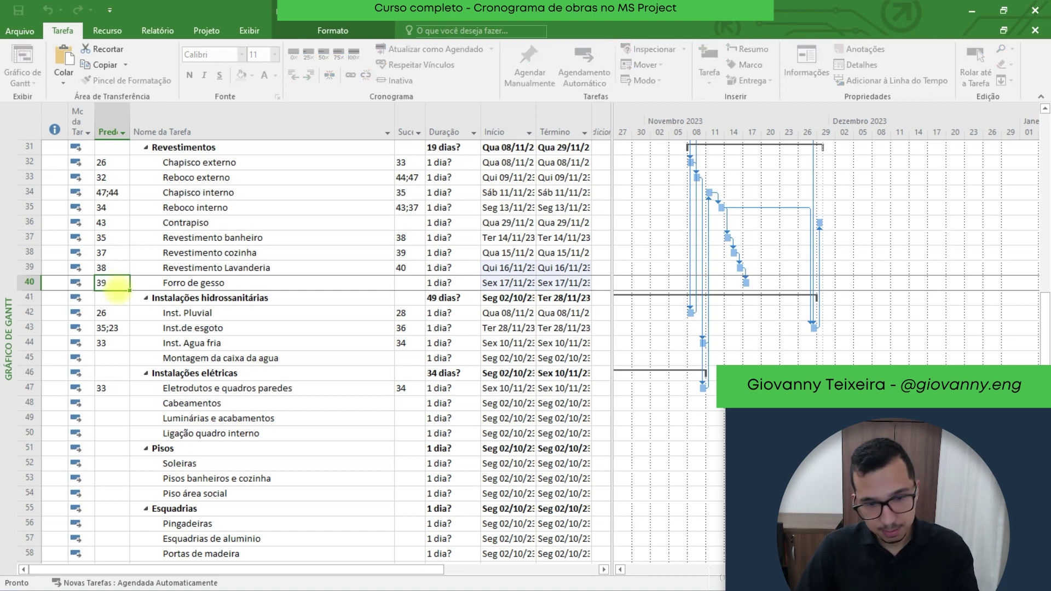
double_click(109, 292)
key(Escape)
click(108, 293)
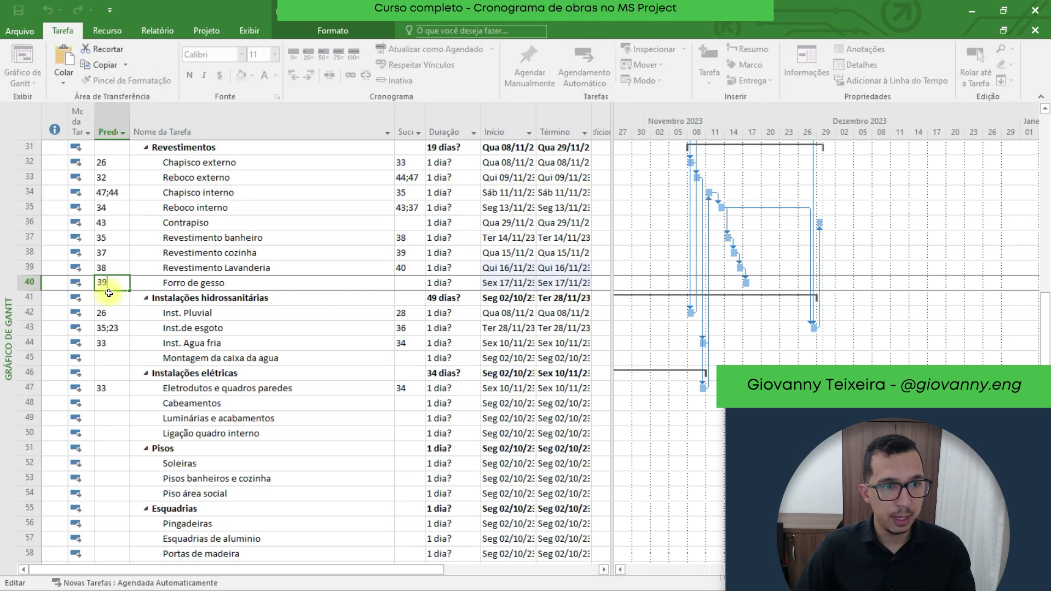
scroll(110, 293, up, 3)
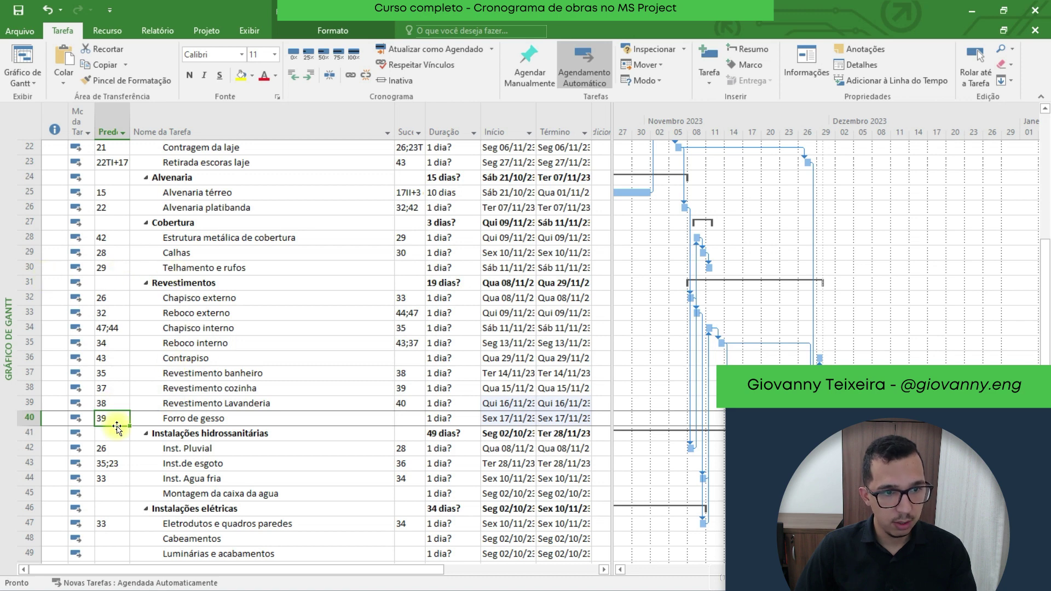
key(BackSpace)
key(Escape)
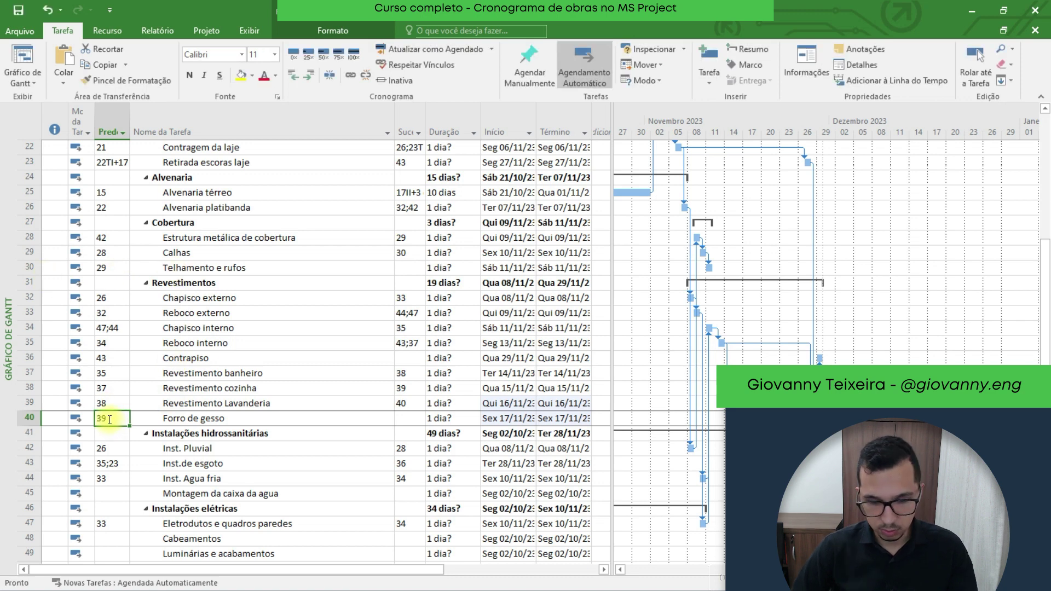
click(109, 419)
text(;)
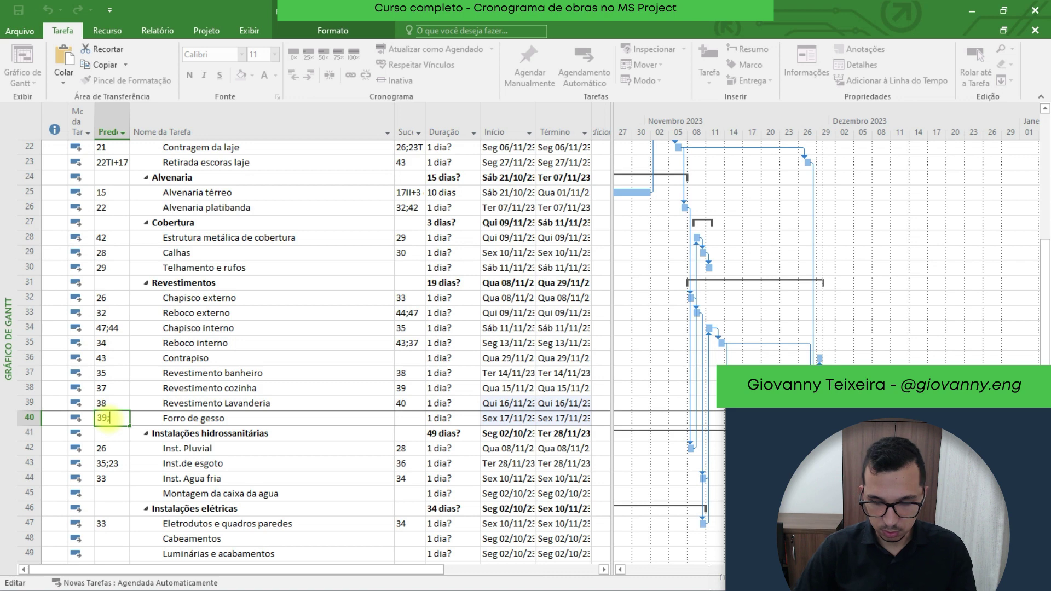
text(30)
key(Return)
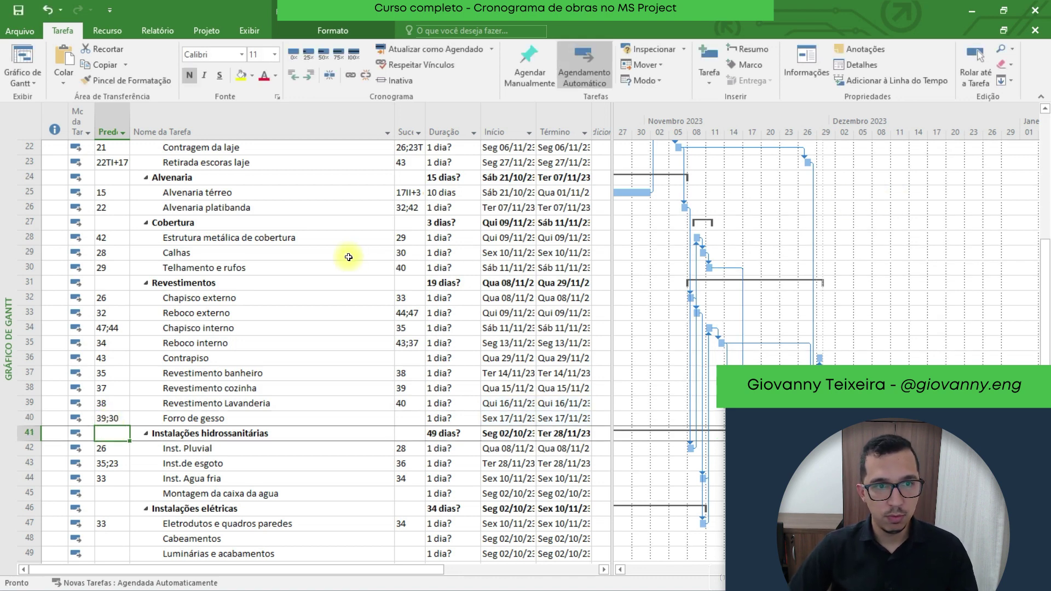
- Check the links of Forro de gesso against Revestimento Lavanderia and the Cobertura tasks in the table and Gantt chart
scroll(353, 258, down, 2)
click(211, 327)
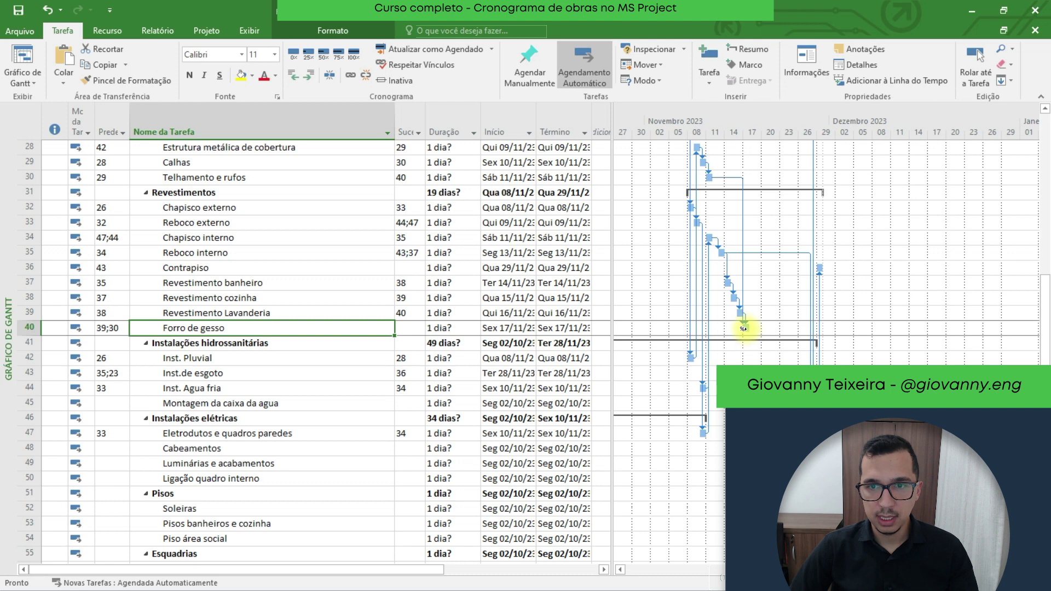
click(269, 315)
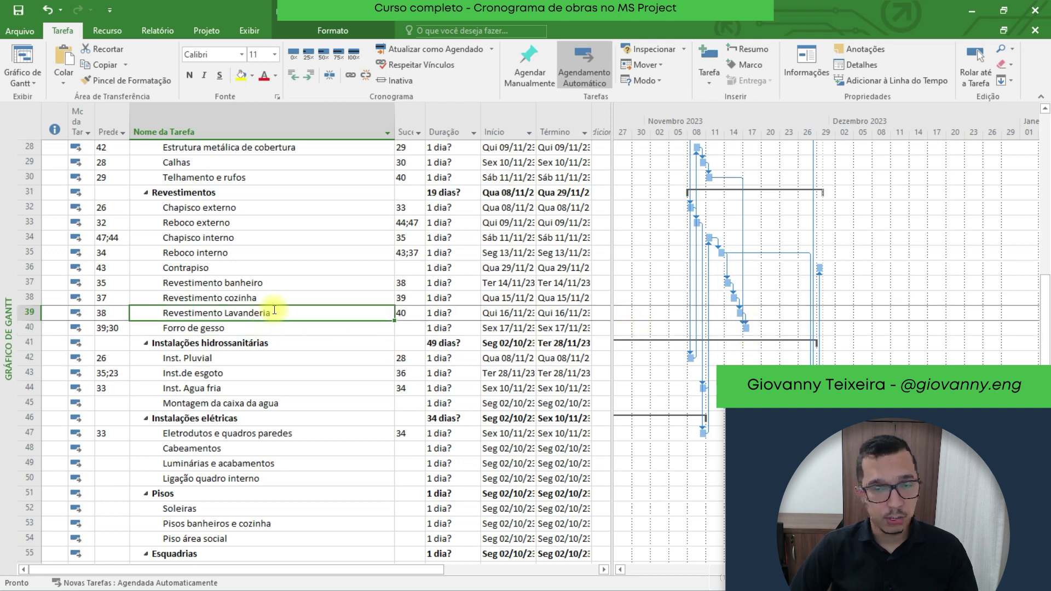
click(226, 327)
scroll(237, 201, up, 1)
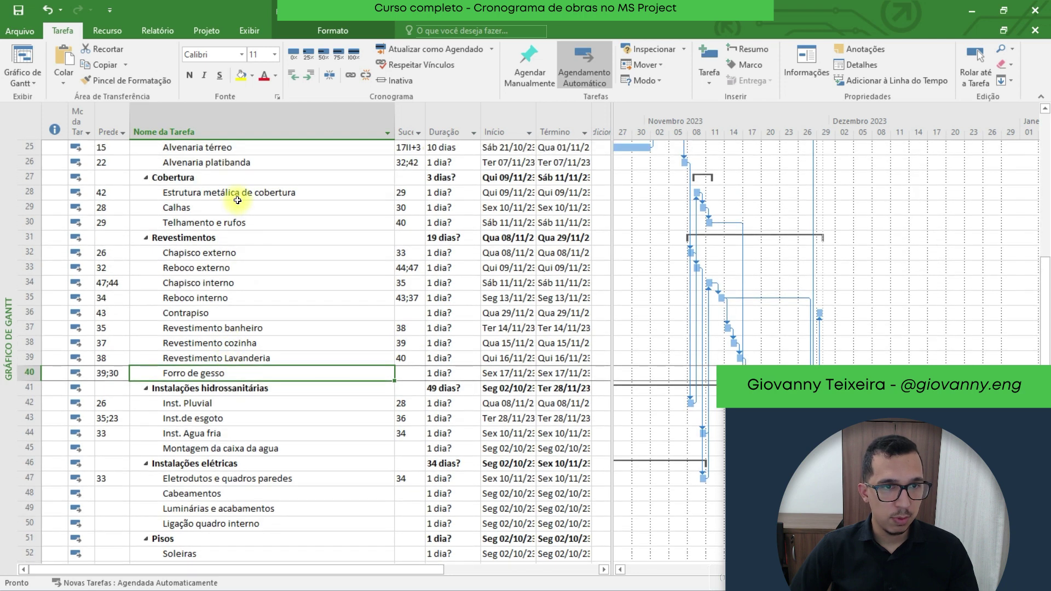
click(235, 194)
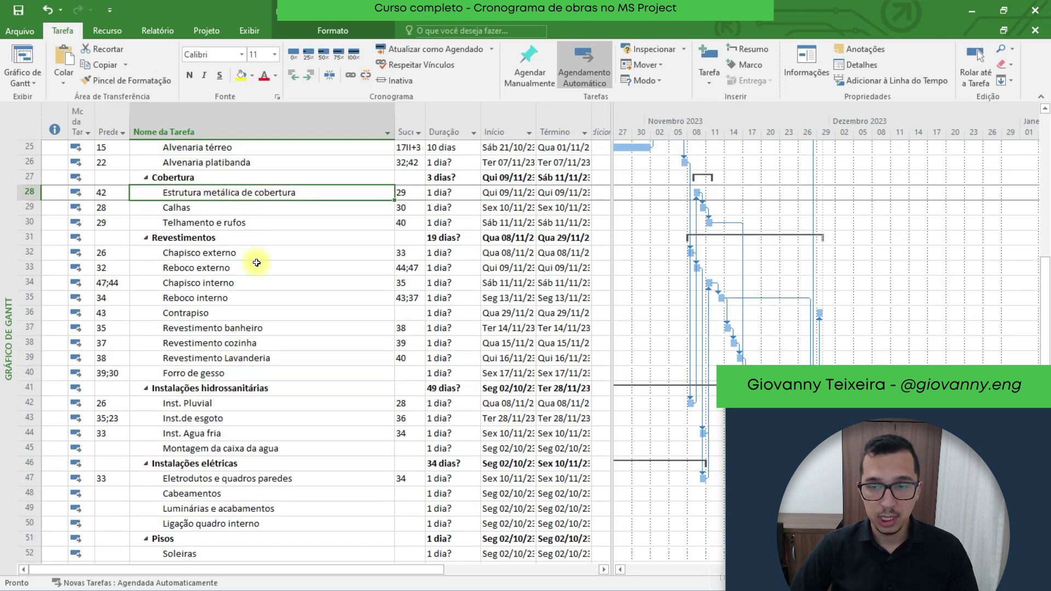
scroll(243, 328, down, 1)
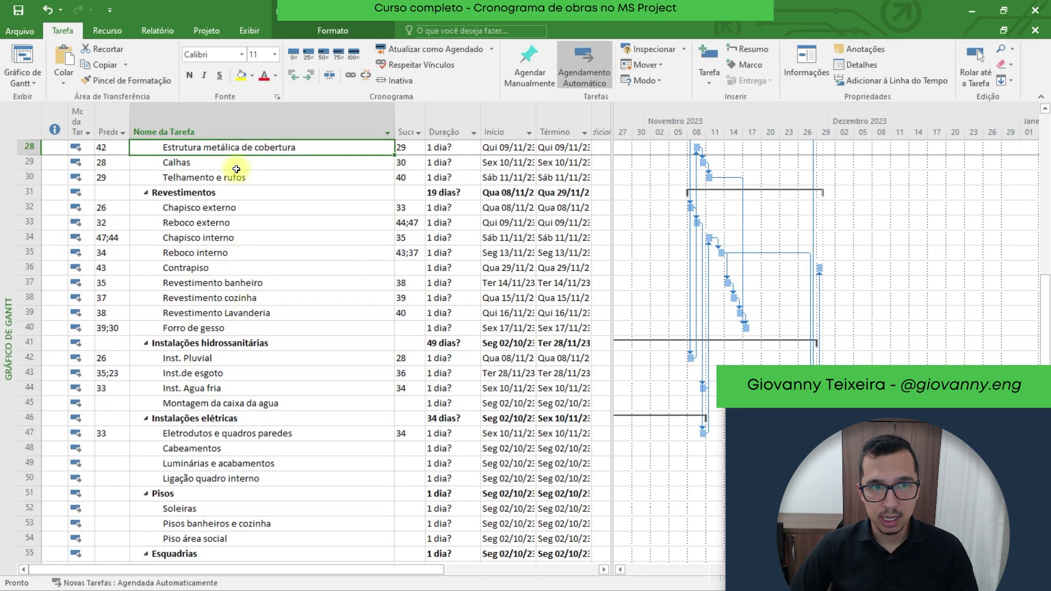
click(224, 328)
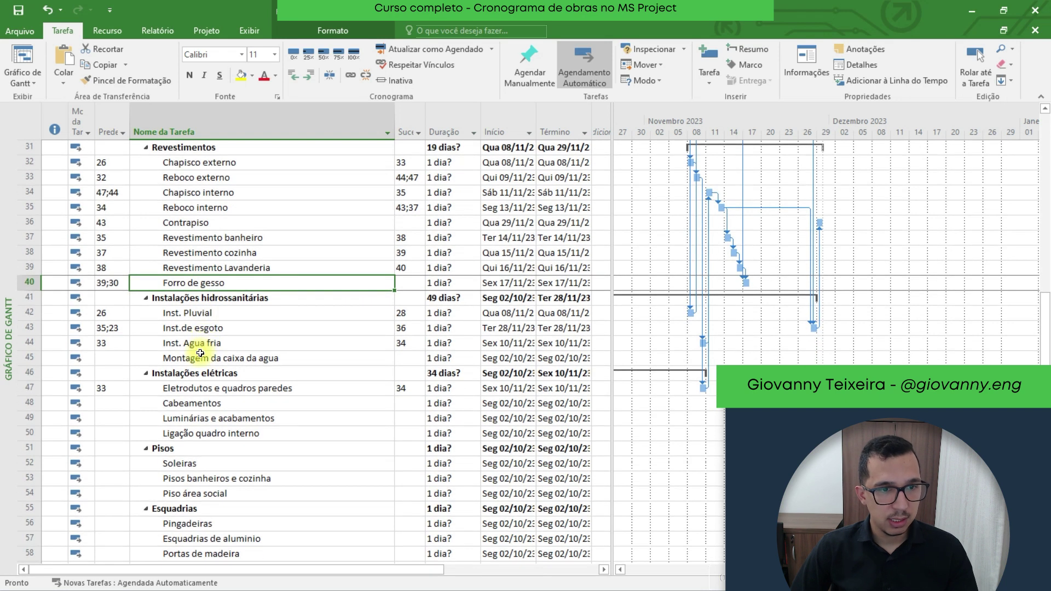
- Set task 44, Inst. Agua fria, as the predecessor of Montagem da caixa da agua
click(202, 342)
click(115, 356)
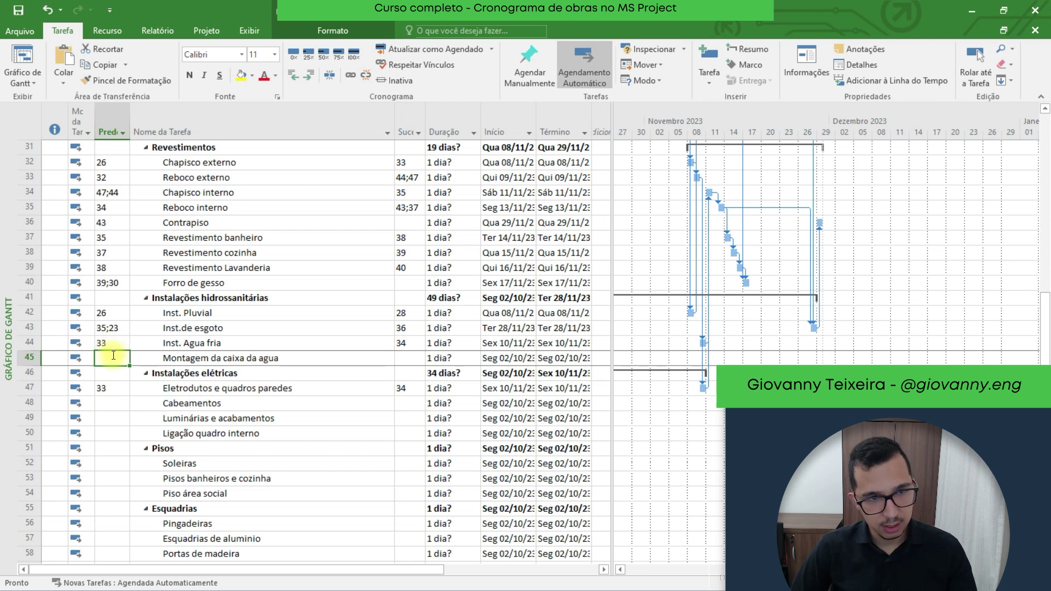
text(44)
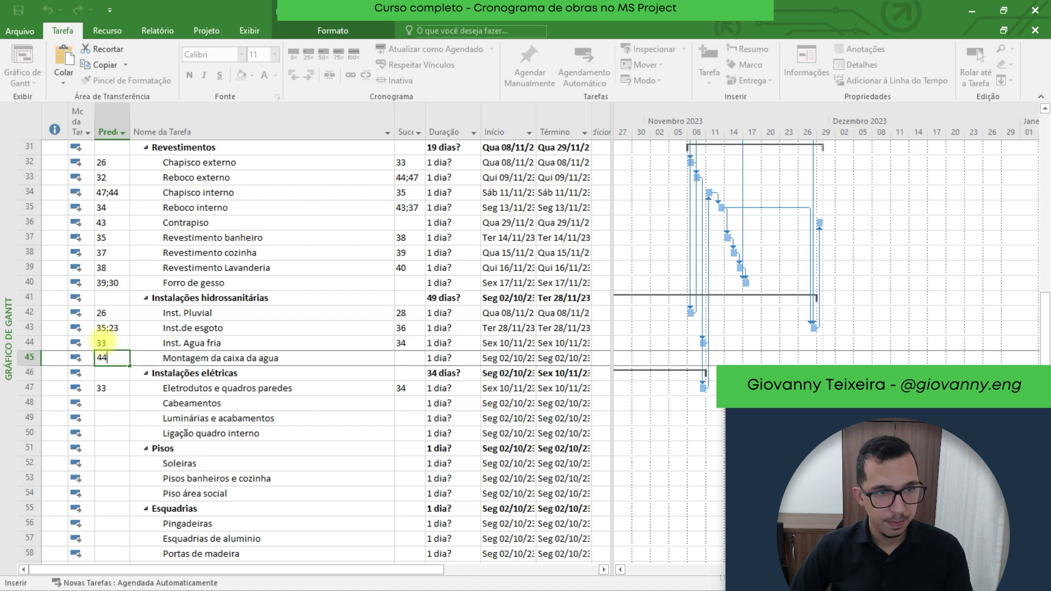
key(Return)
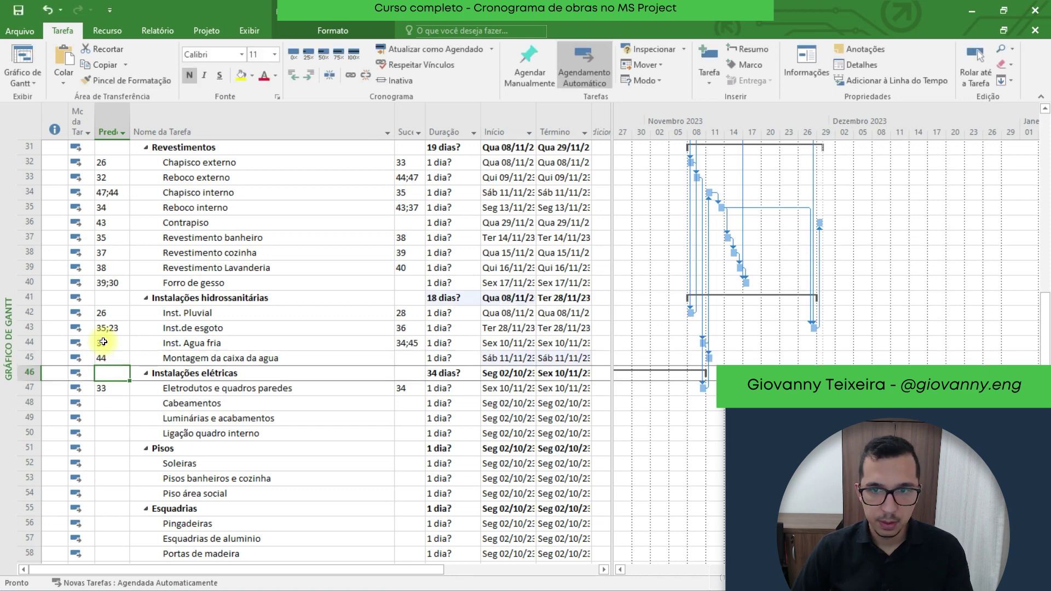
- Look through the remaining unlinked tasks from Cabeamentos down to Final da obra
scroll(125, 355, down, 1)
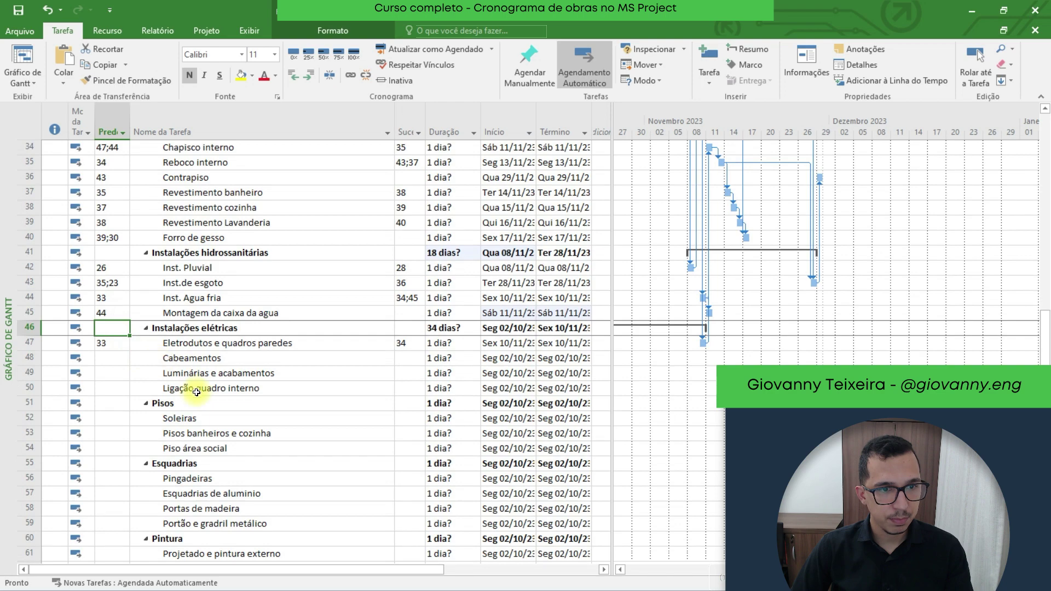
click(126, 358)
click(117, 373)
click(115, 386)
scroll(117, 391, down, 2)
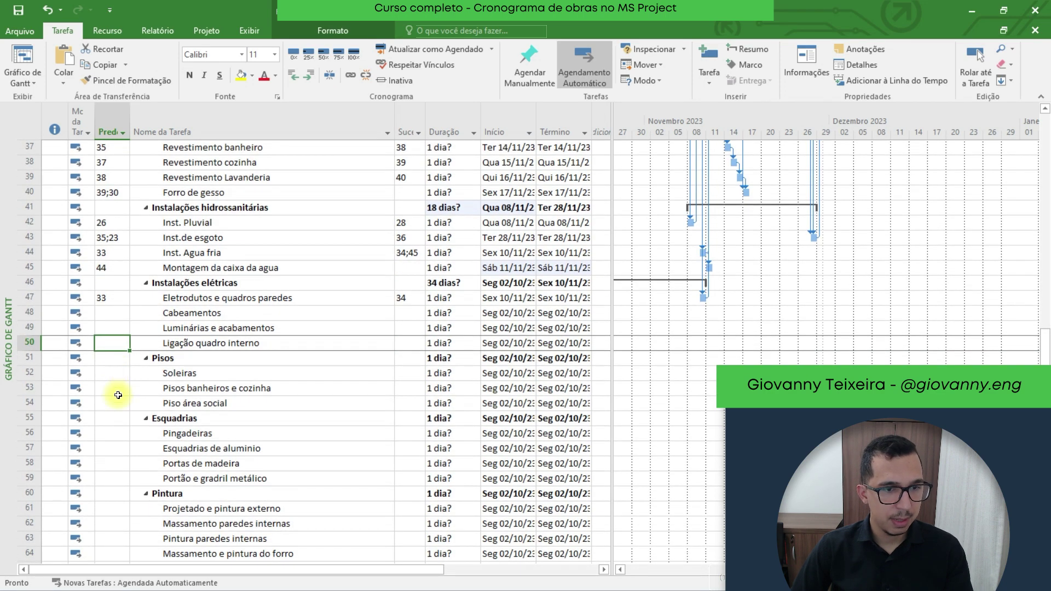
scroll(119, 397, down, 4)
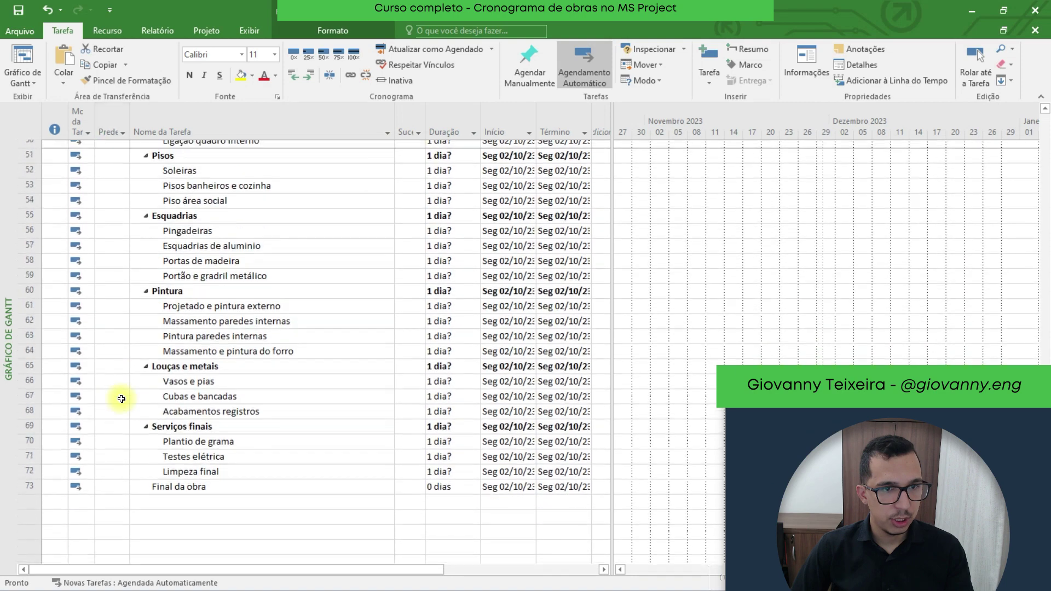
- Move the Pintura group with its four subtasks above Pisos and outdent it to the level of the other service groups
scroll(121, 399, up, 2)
click(121, 375)
scroll(314, 232, up, 4)
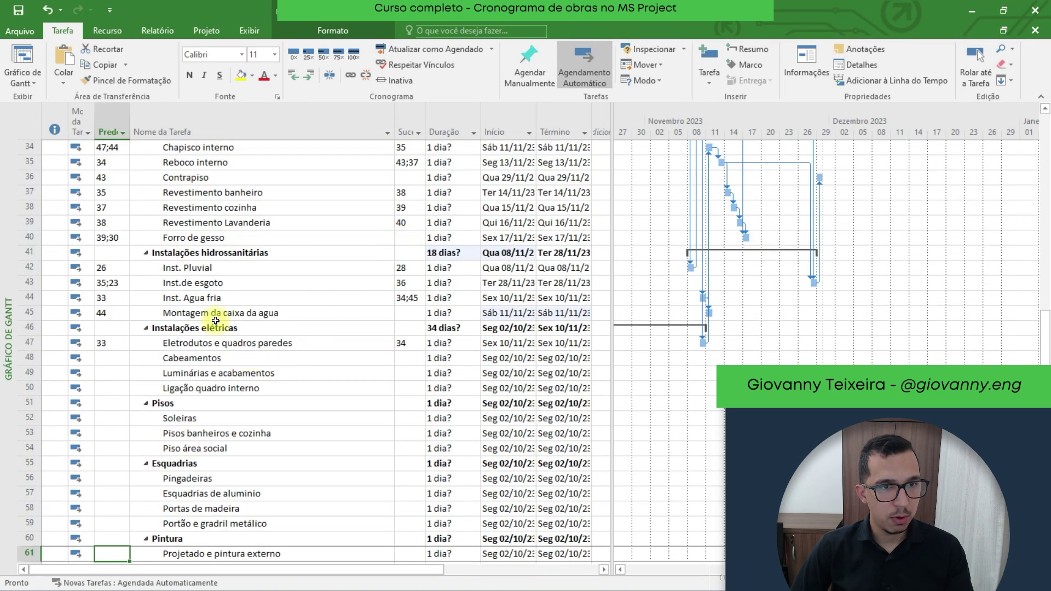
scroll(202, 363, down, 1)
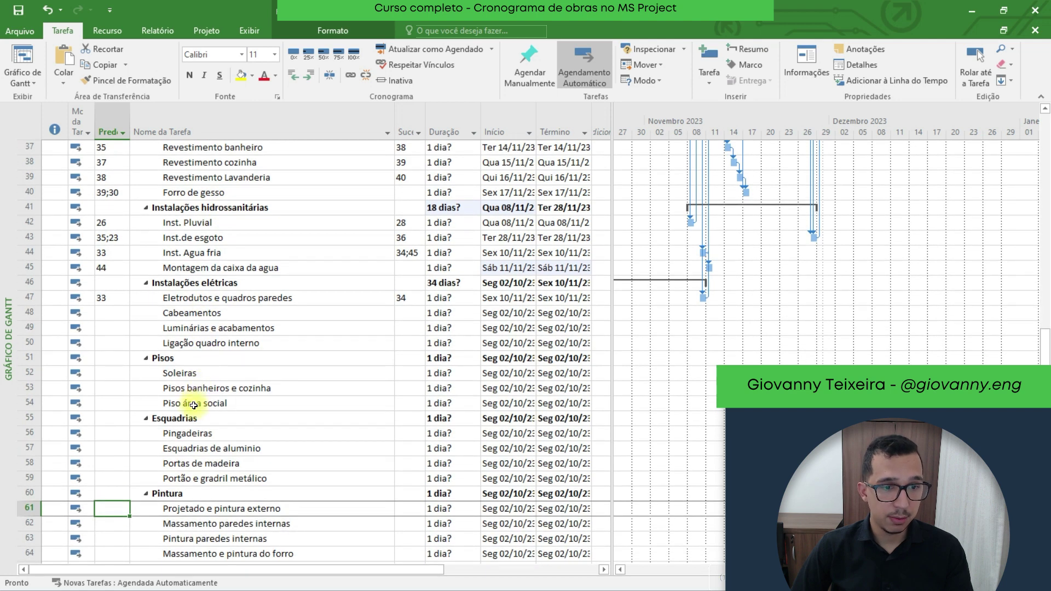
click(116, 524)
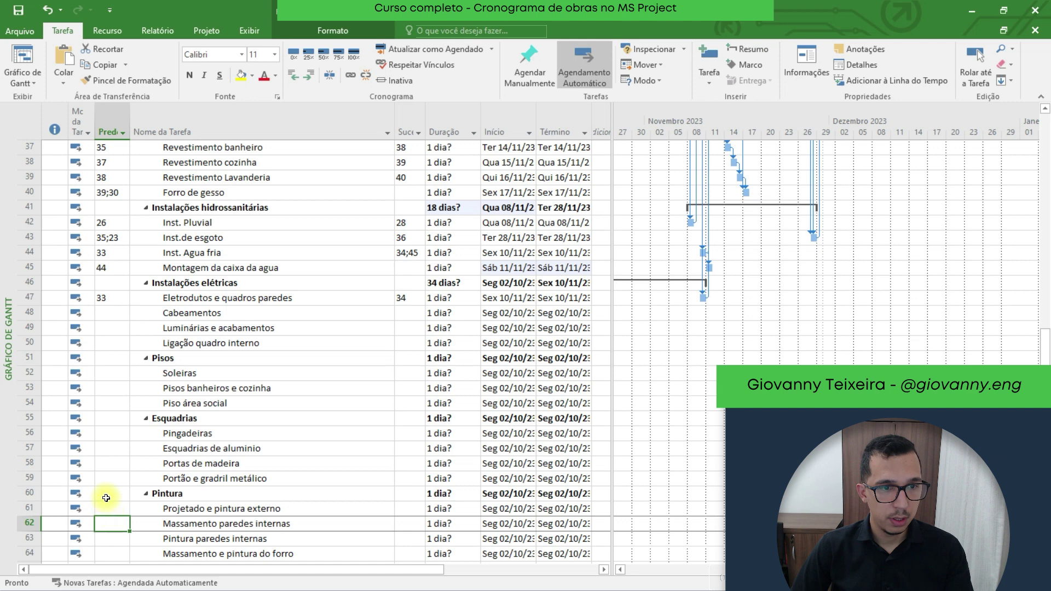
click(29, 494)
drag(29, 495, 57, 346)
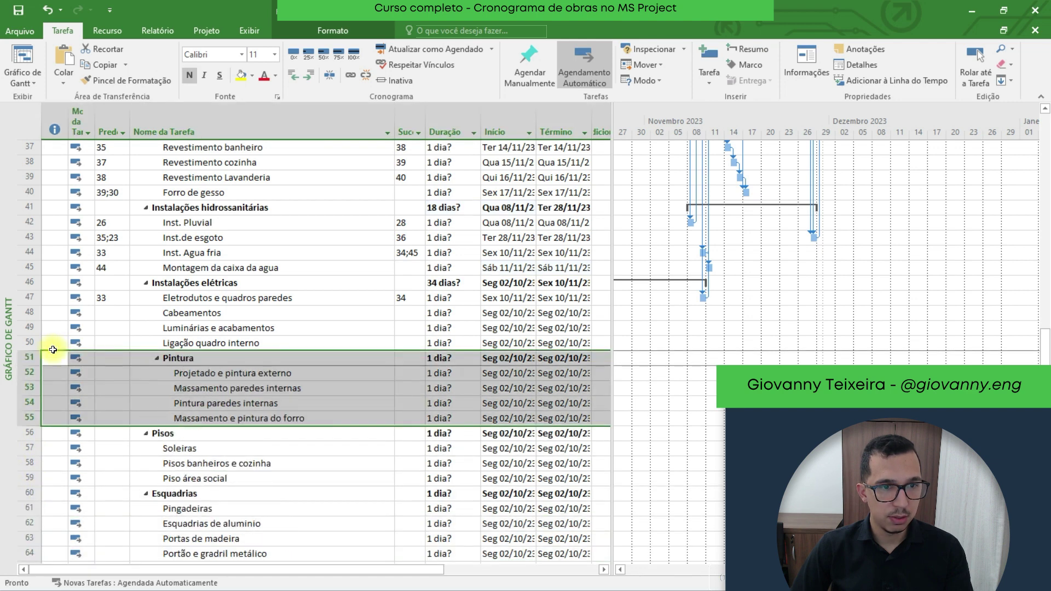
click(290, 73)
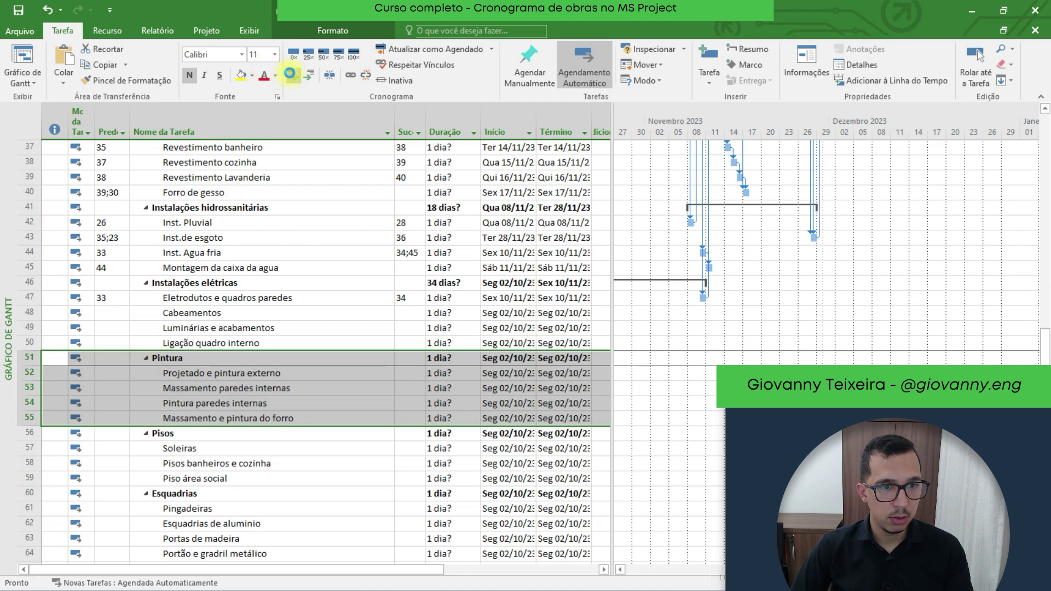
- Set task 33, Reboco externo, as the predecessor of Projetado e pintura externo
click(183, 372)
click(112, 372)
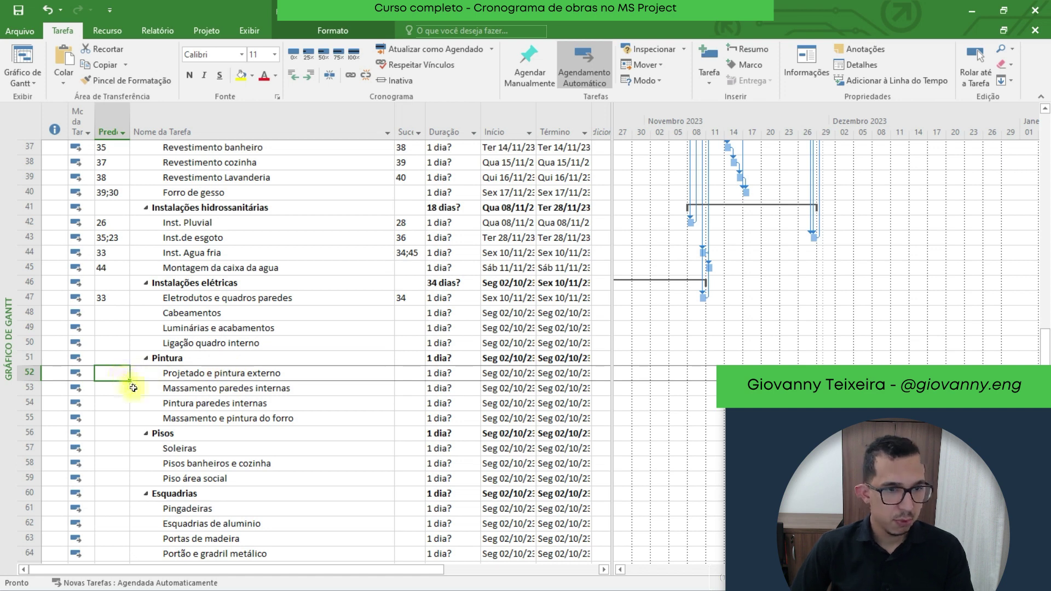
scroll(131, 386, up, 1)
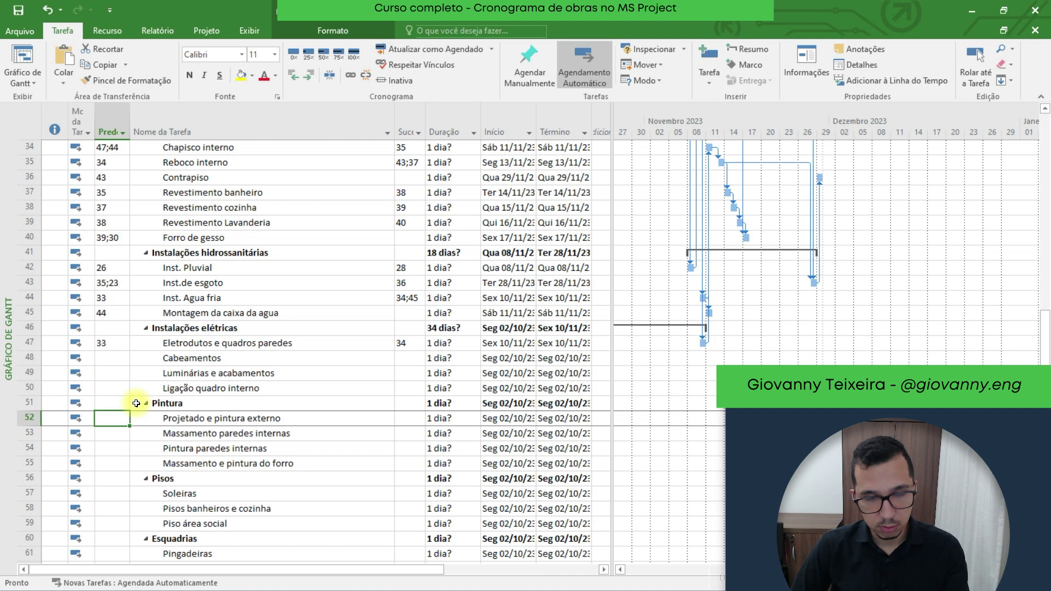
scroll(167, 371, up, 1)
scroll(167, 371, up, 1)
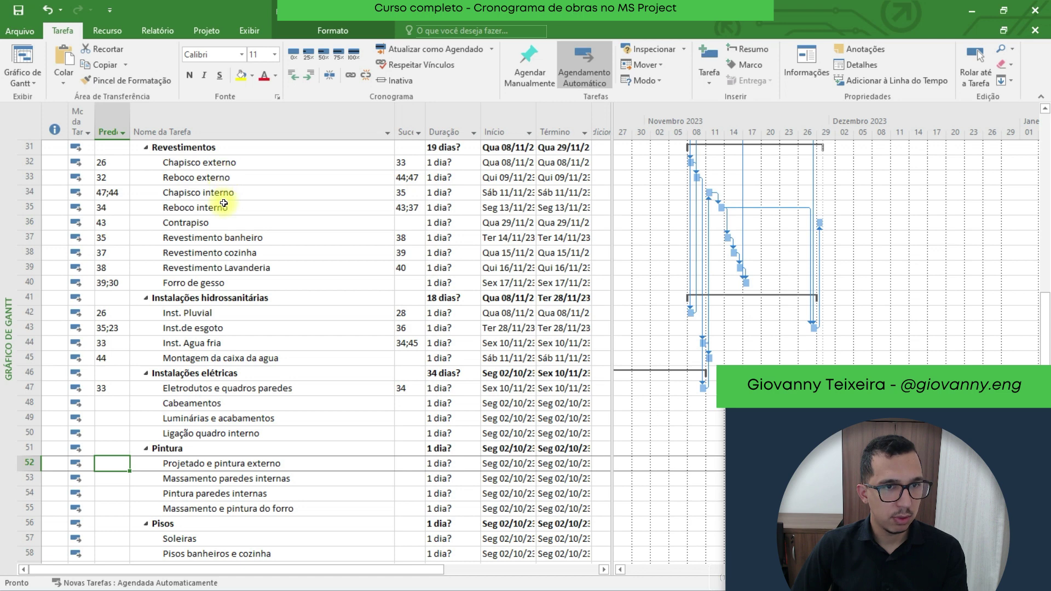
text(33)
key(Return)
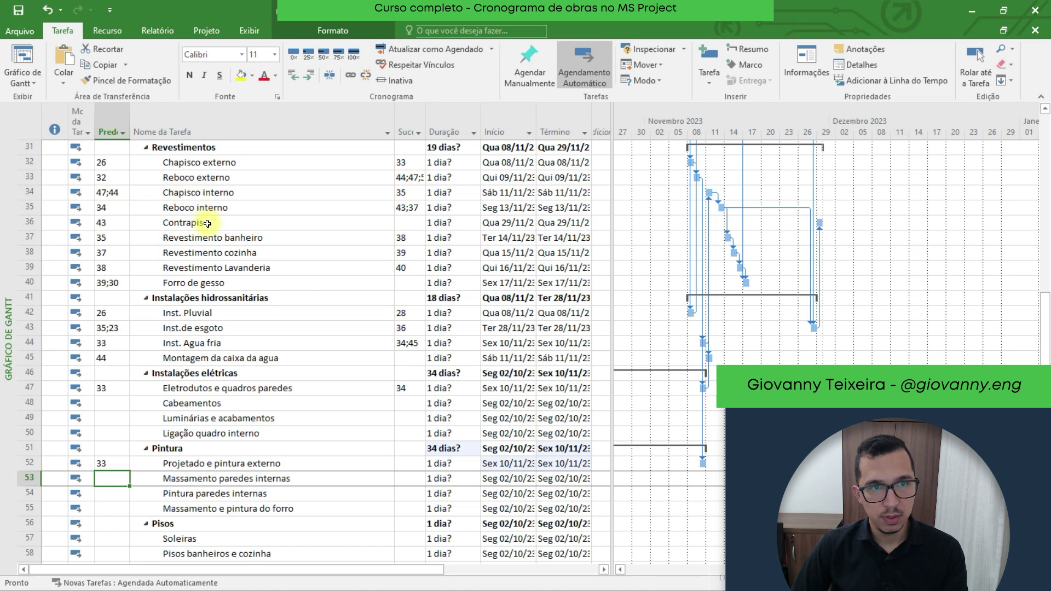
- Add task 36, Contrapiso, as a second predecessor of Projetado e pintura externo, making the entry 33;36
click(118, 462)
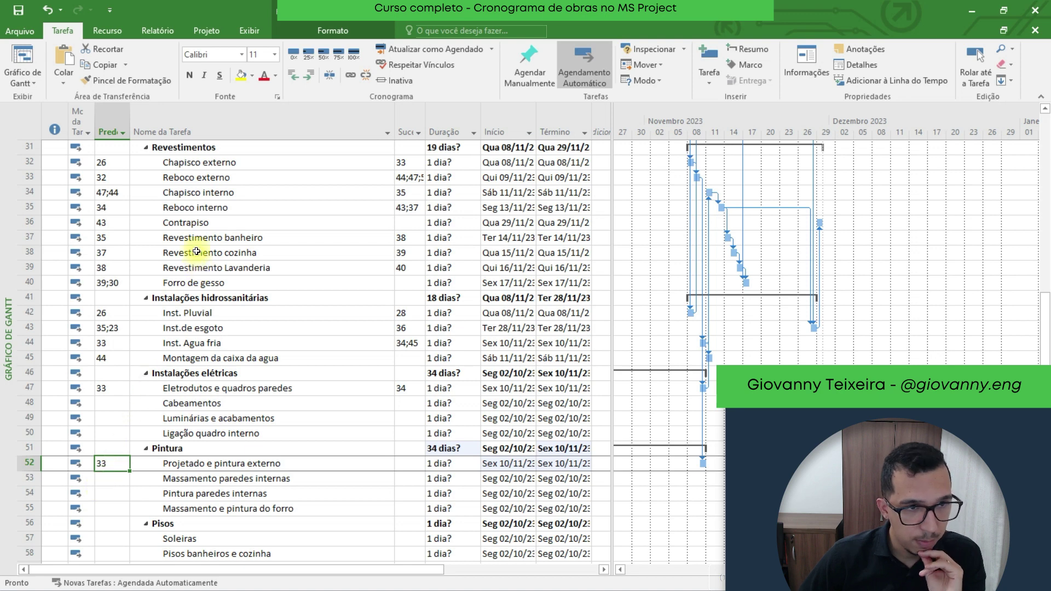
click(116, 463)
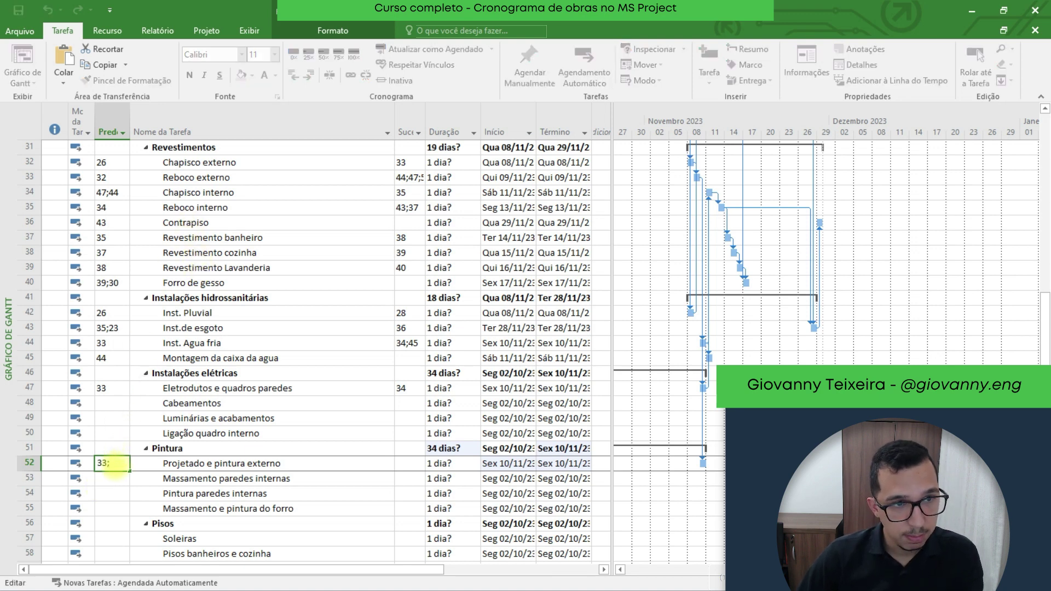
key(Return)
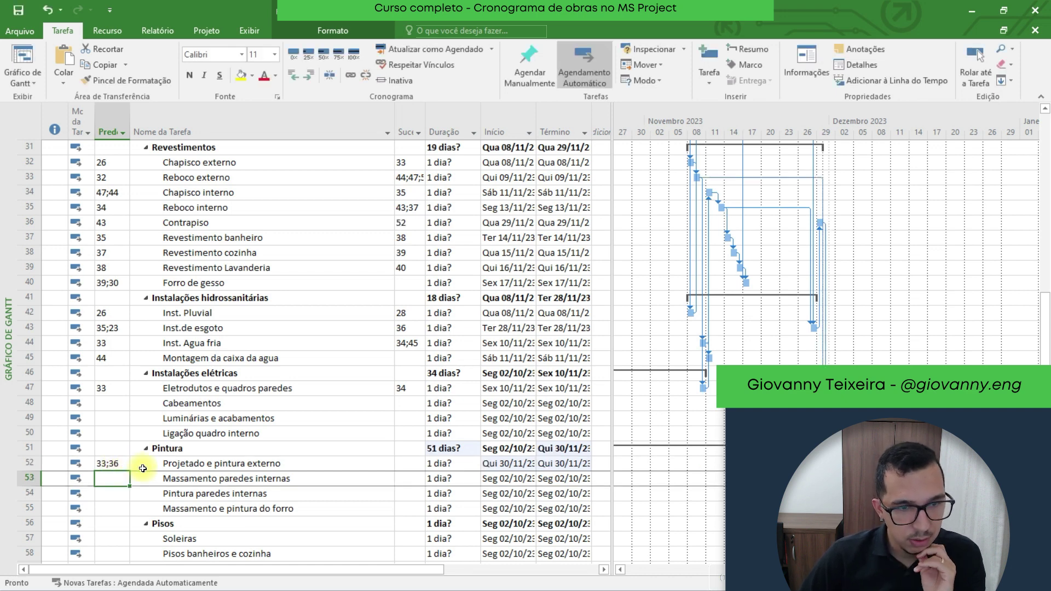
- Add task 47, Eletrodutos e quadros paredes, as a third predecessor of Projetado e pintura externo, making the entry 33;36;47
scroll(145, 469, down, 1)
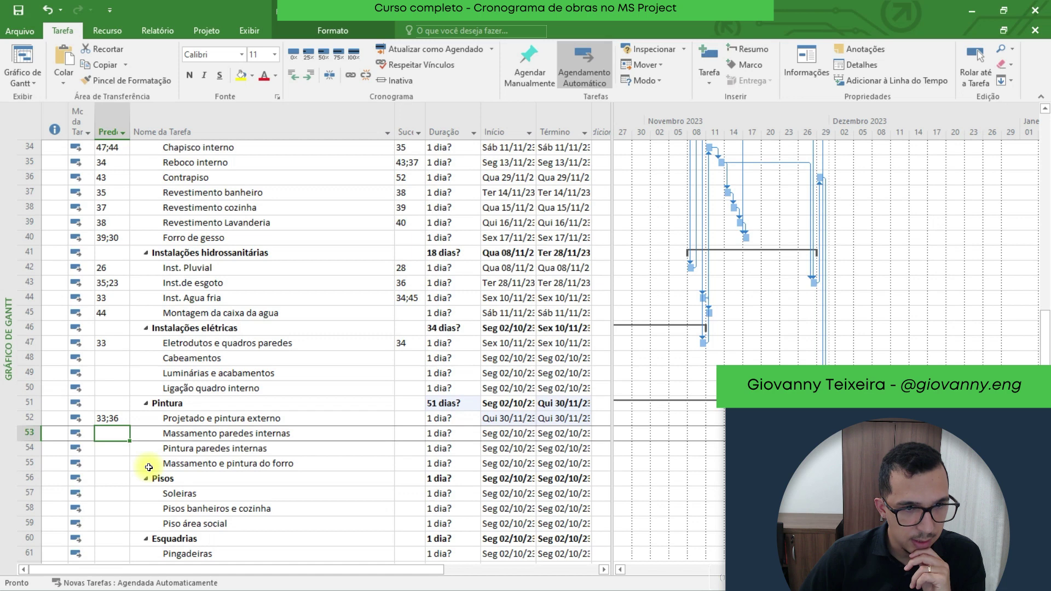
scroll(148, 465, down, 1)
click(109, 372)
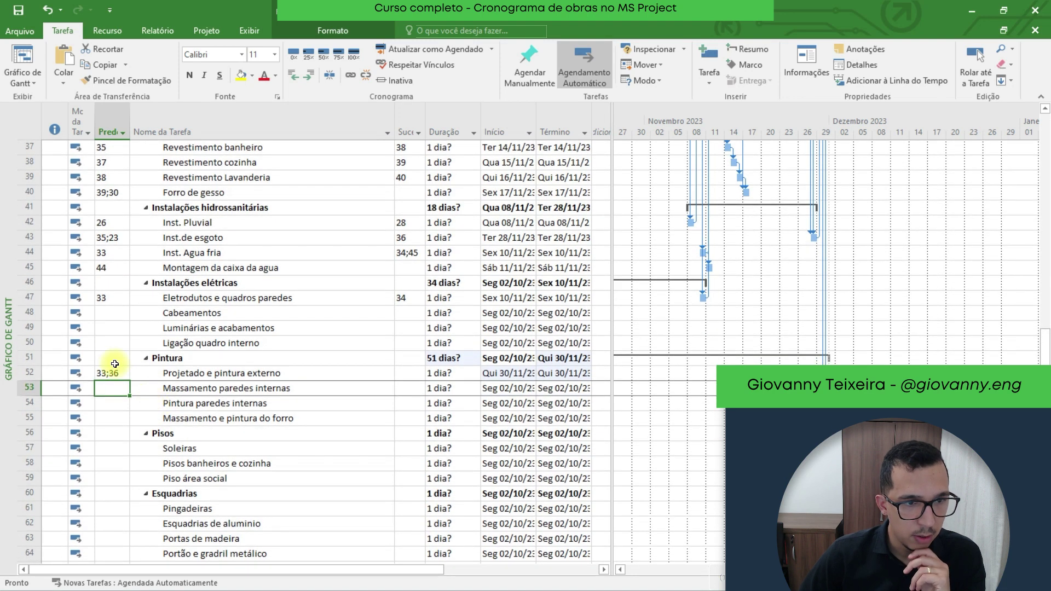
click(118, 373)
click(116, 376)
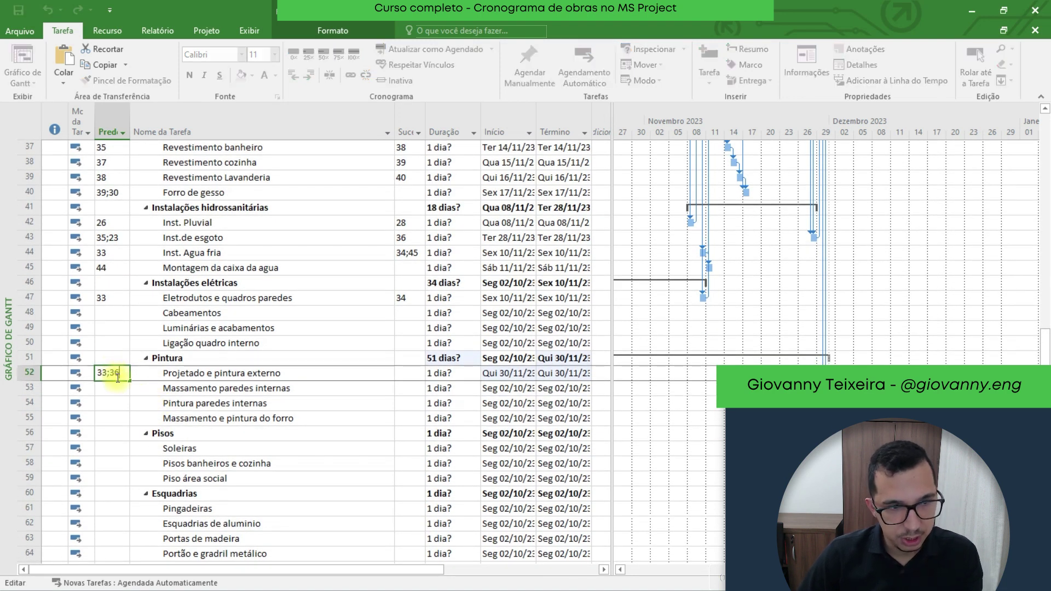
text(;)
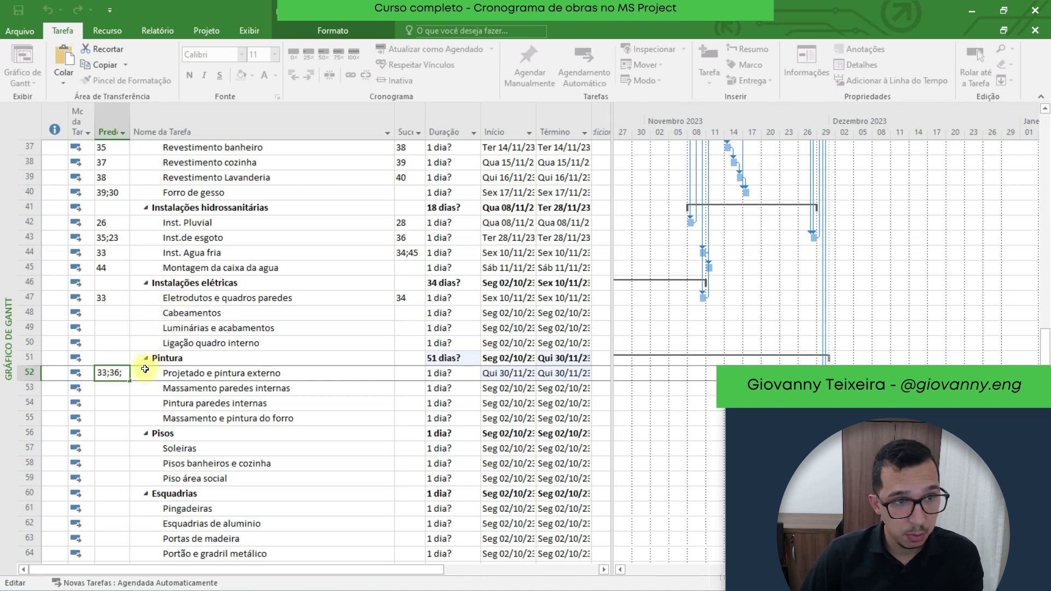
text(47)
key(Return)
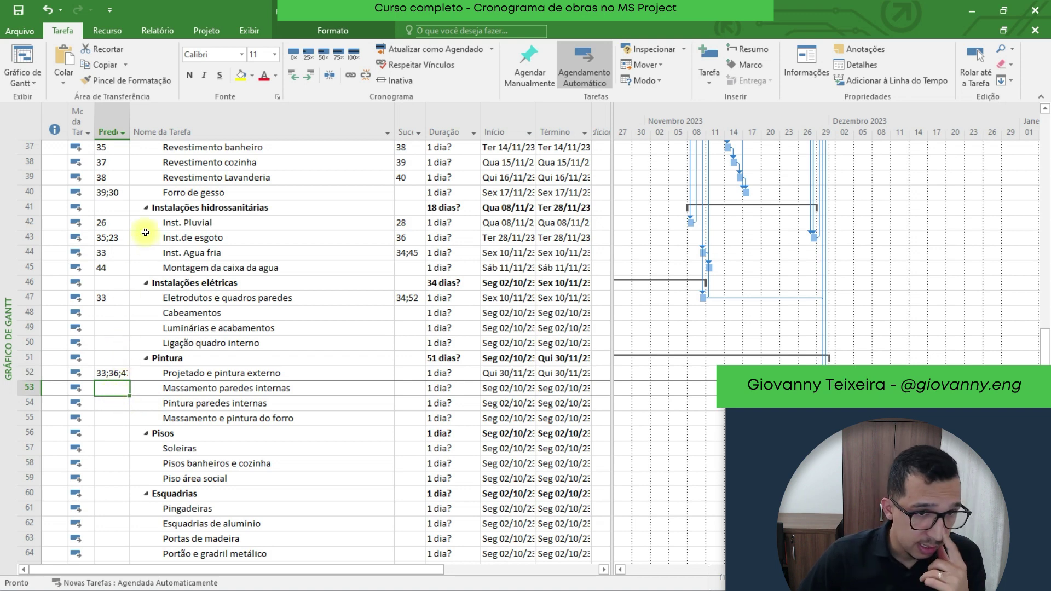
- Set task 40, Forro de gesso, as the predecessor of Massamento paredes internas
scroll(137, 285, up, 1)
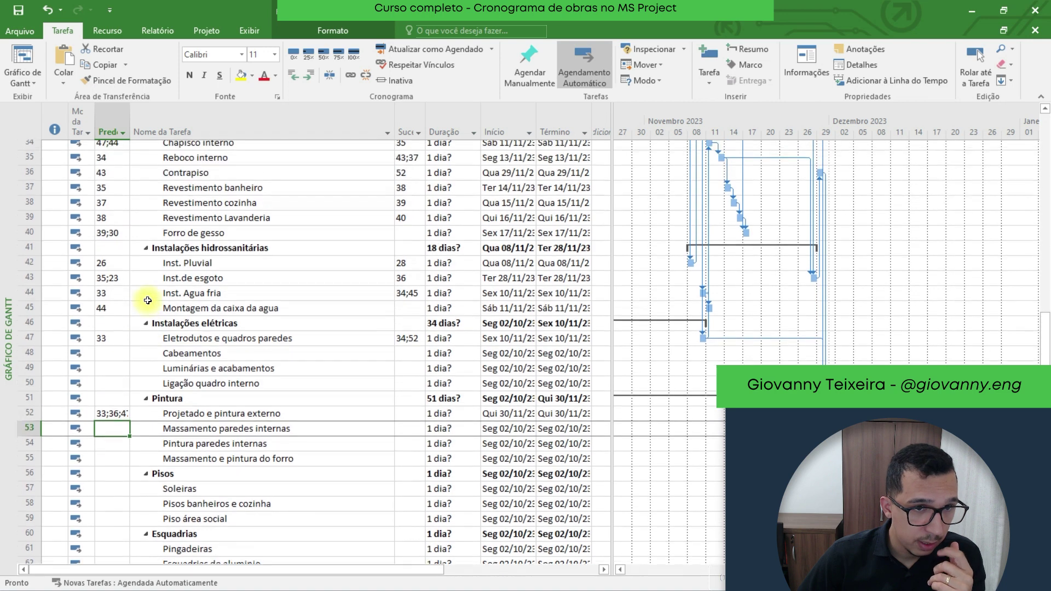
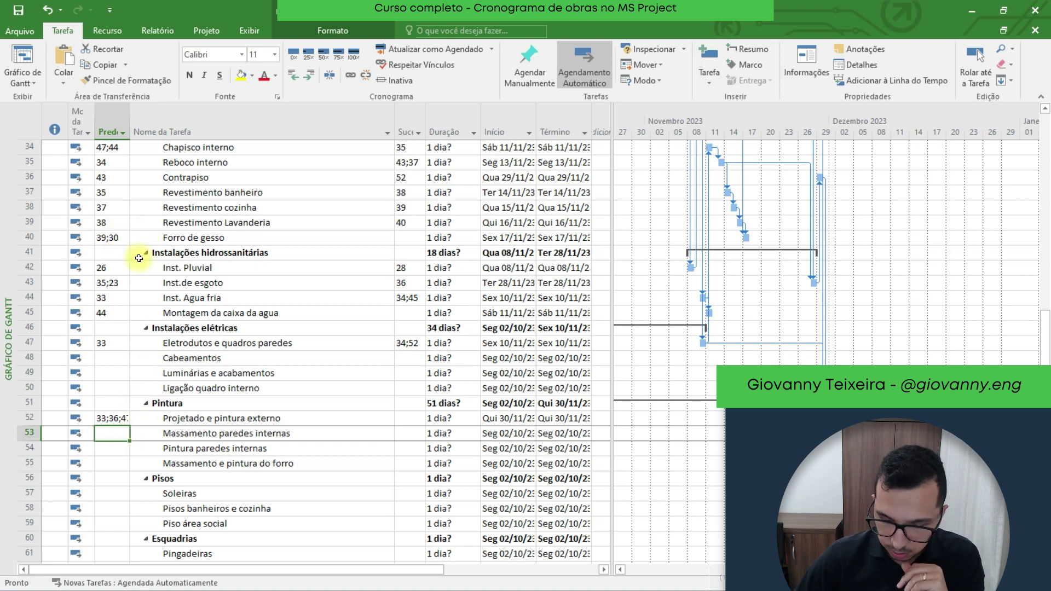
text(40;)
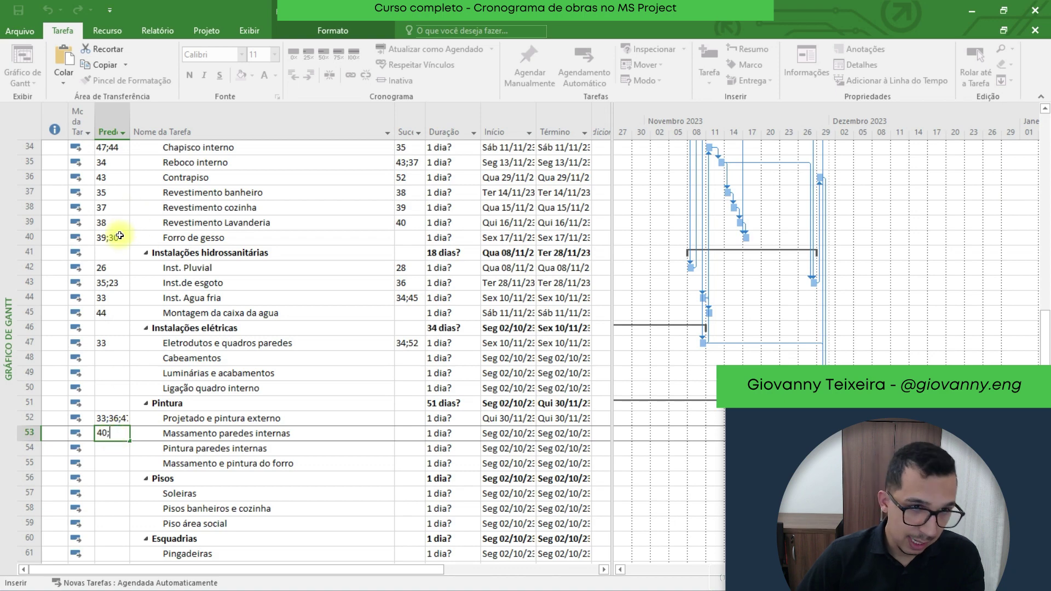
scroll(112, 241, up, 4)
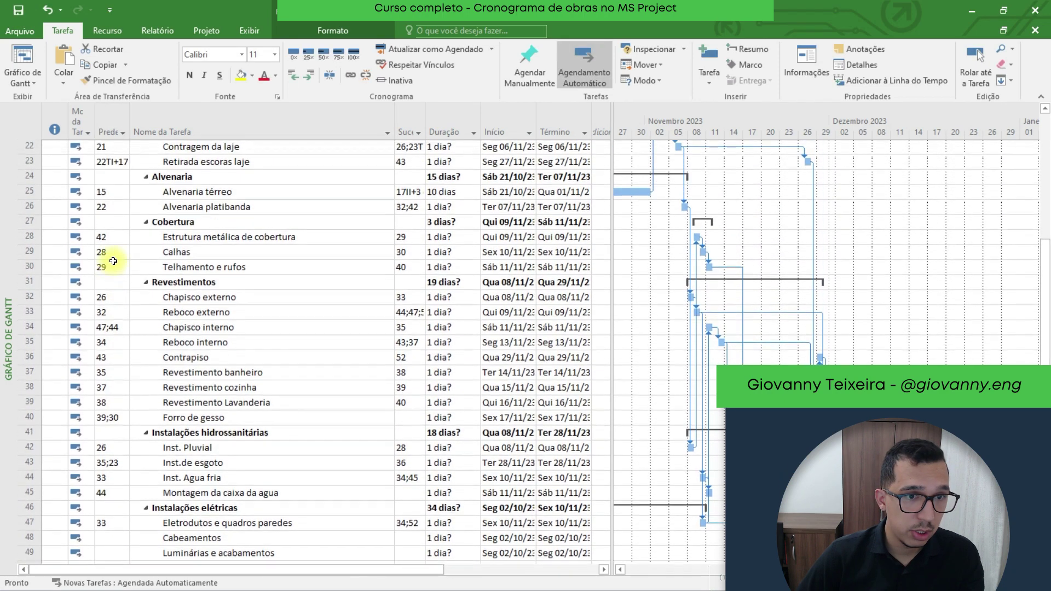
scroll(121, 267, down, 4)
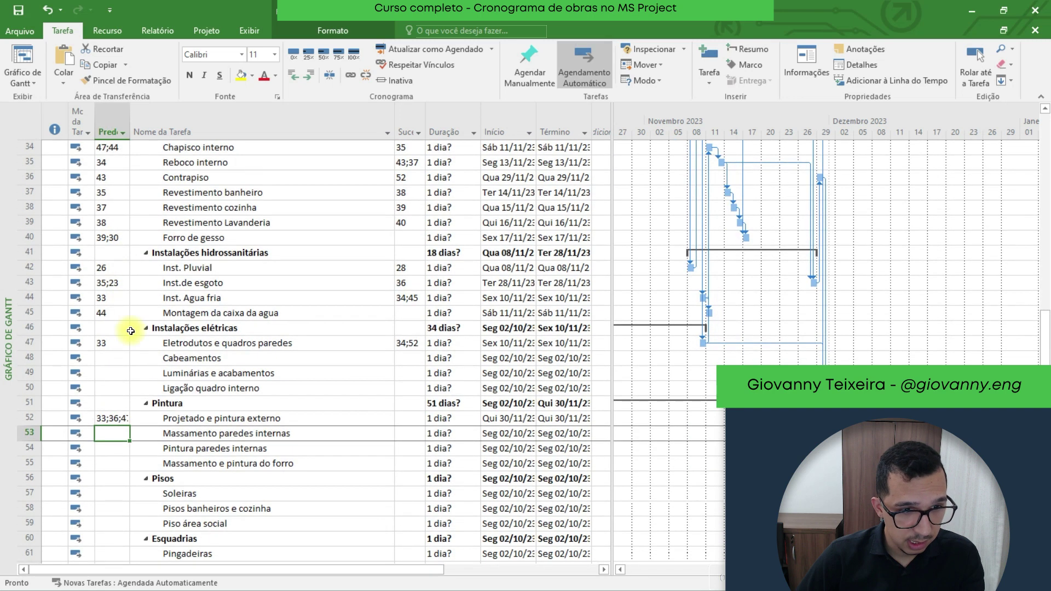
click(118, 437)
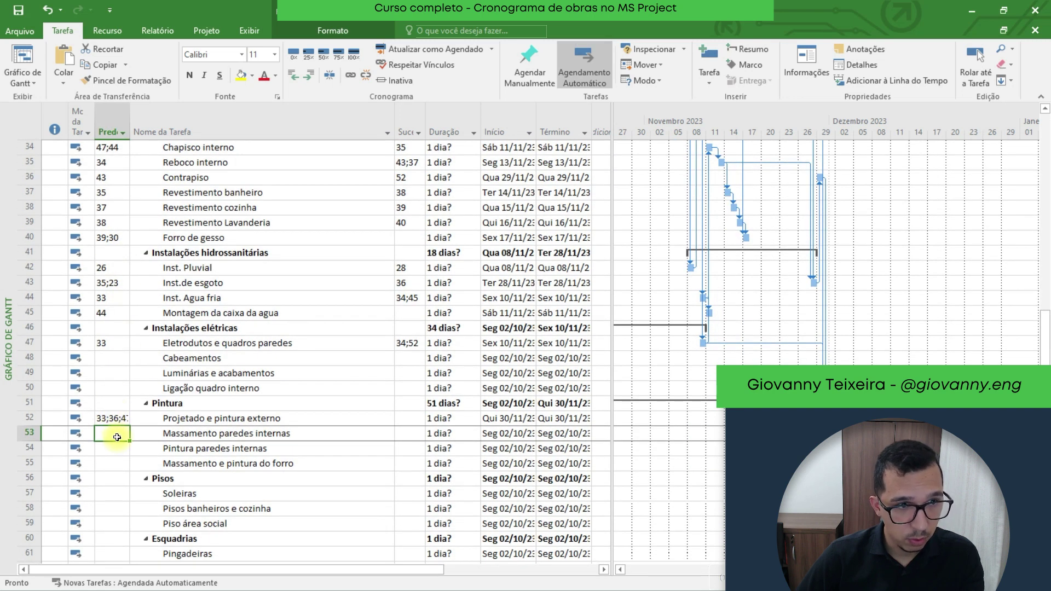
text(40)
key(Return)
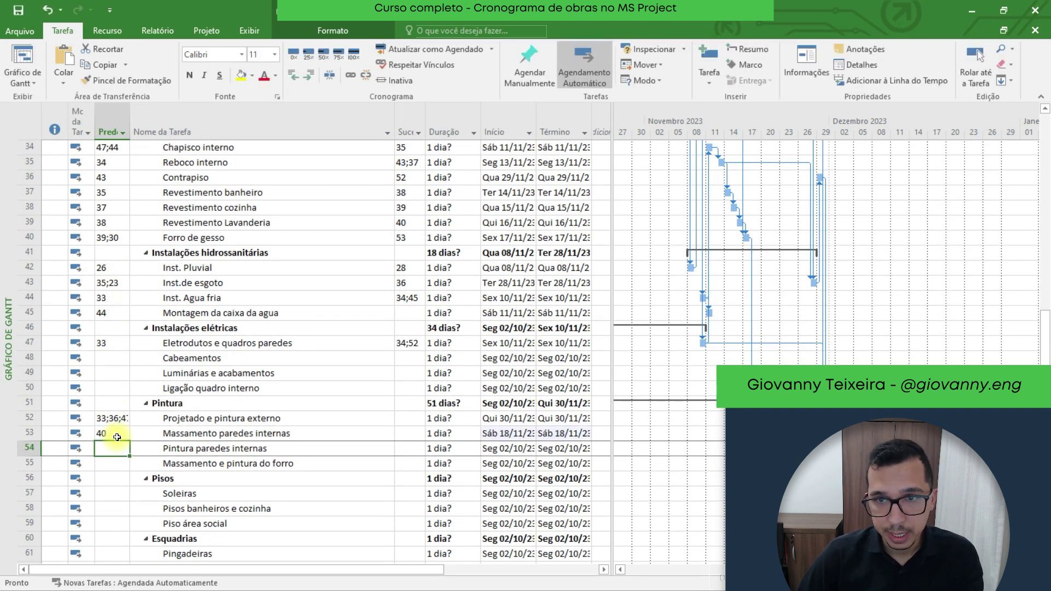
- Set task 40, Forro de gesso, as the predecessor of Massamento e pintura do forro
scroll(133, 423, down, 2)
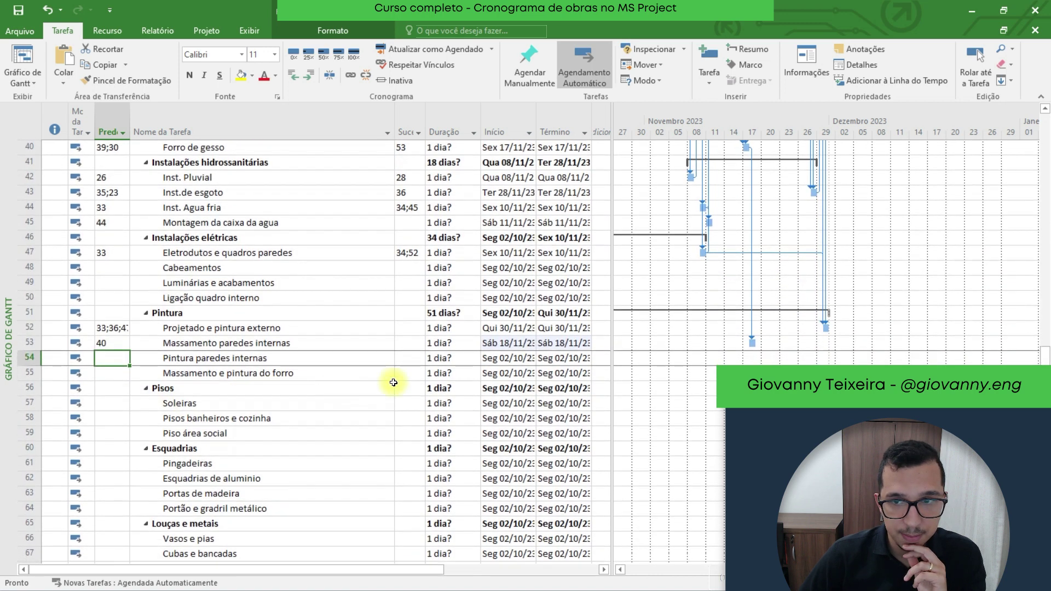
click(751, 343)
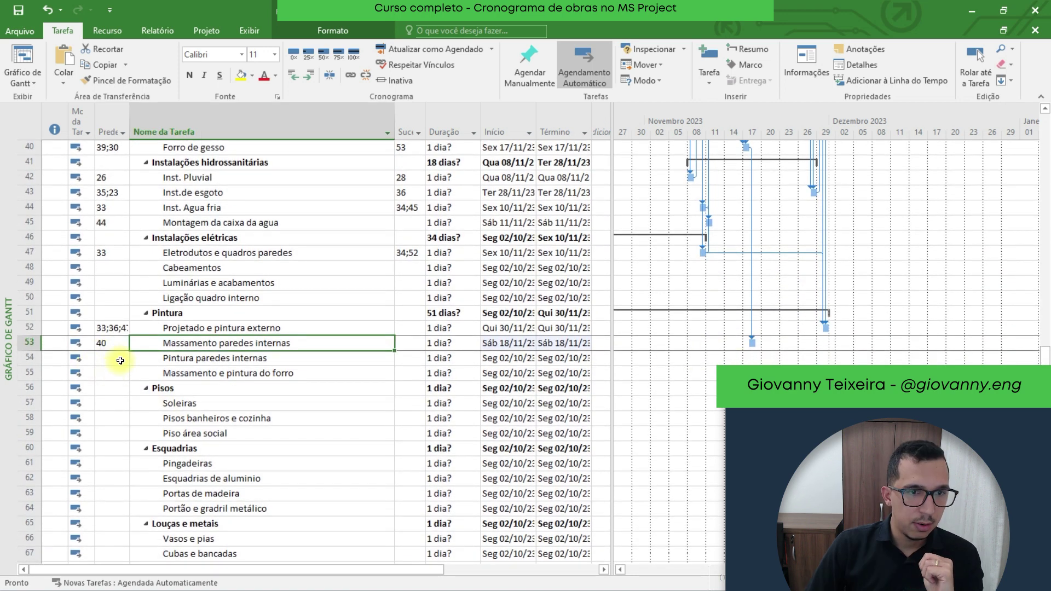
click(116, 357)
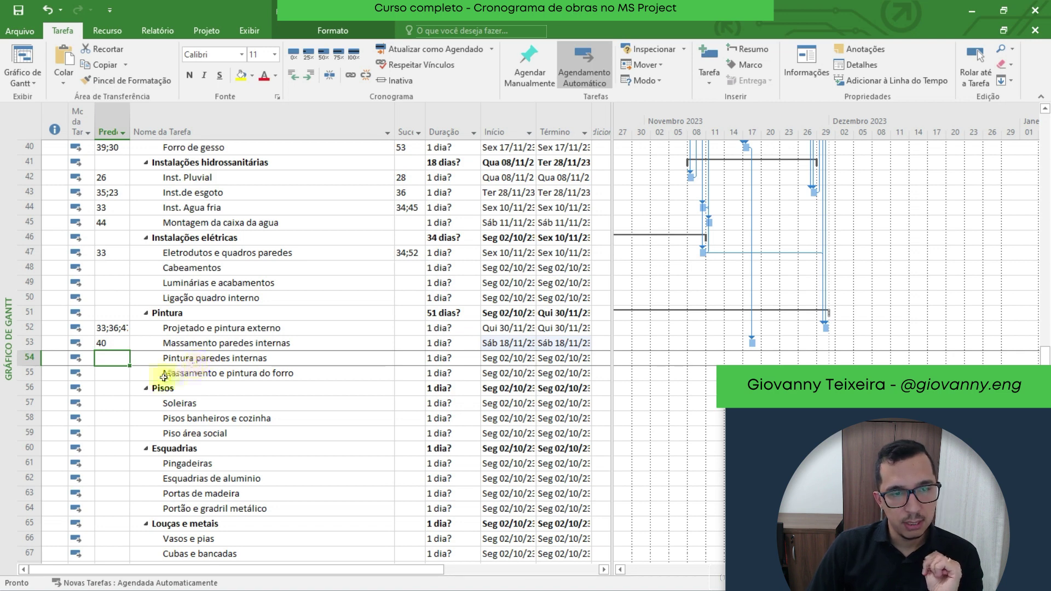
click(122, 372)
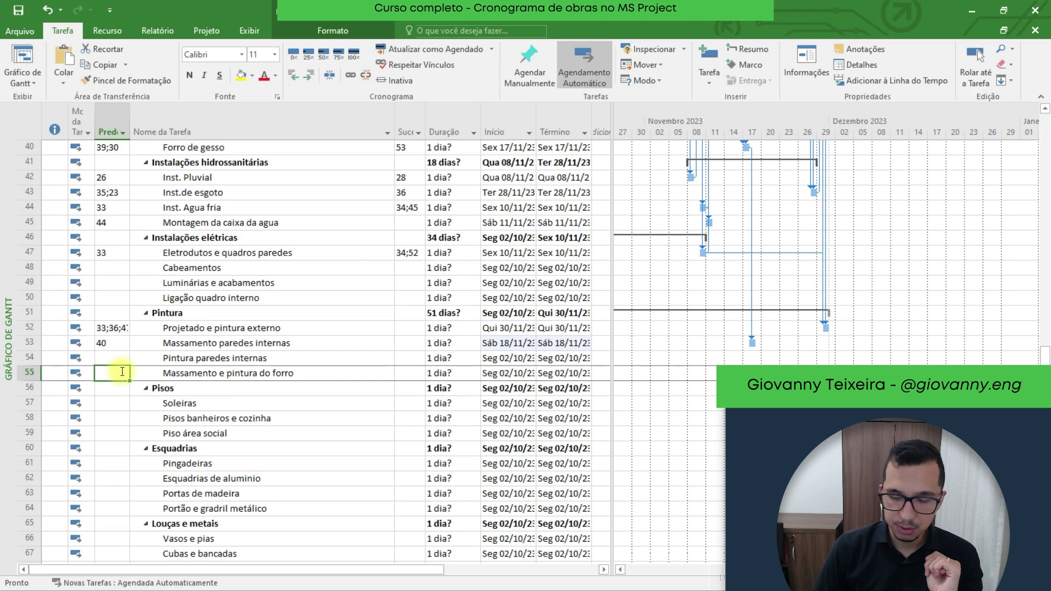
text(40)
key(Return)
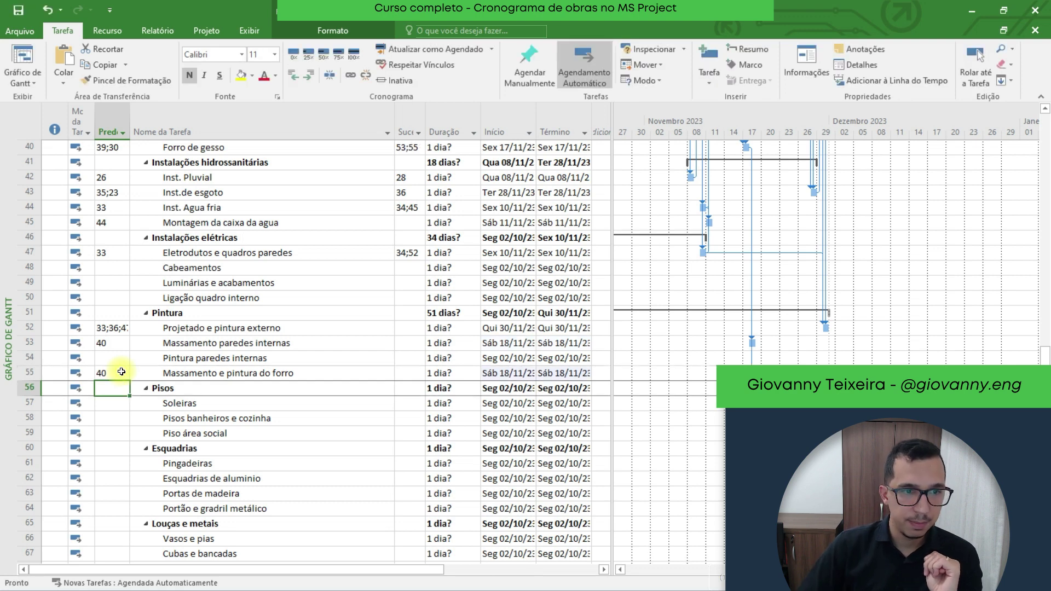
- Compare the two Massamento tasks and examine the Esquadrias and Revestimentos tasks to judge which work should come before them
click(260, 342)
click(235, 372)
click(225, 342)
click(225, 373)
click(222, 343)
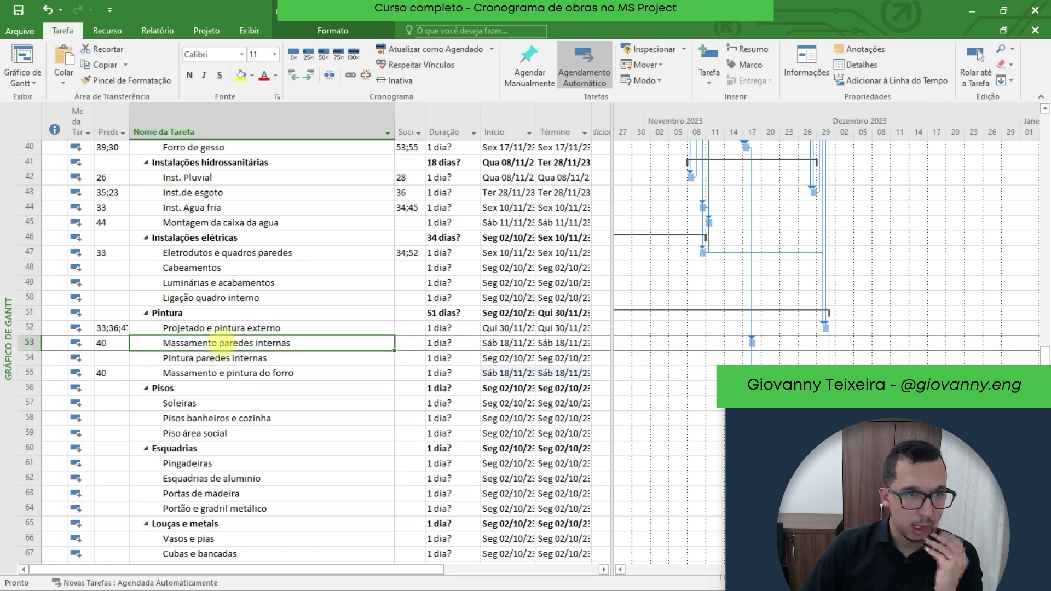
scroll(222, 343, down, 2)
click(218, 373)
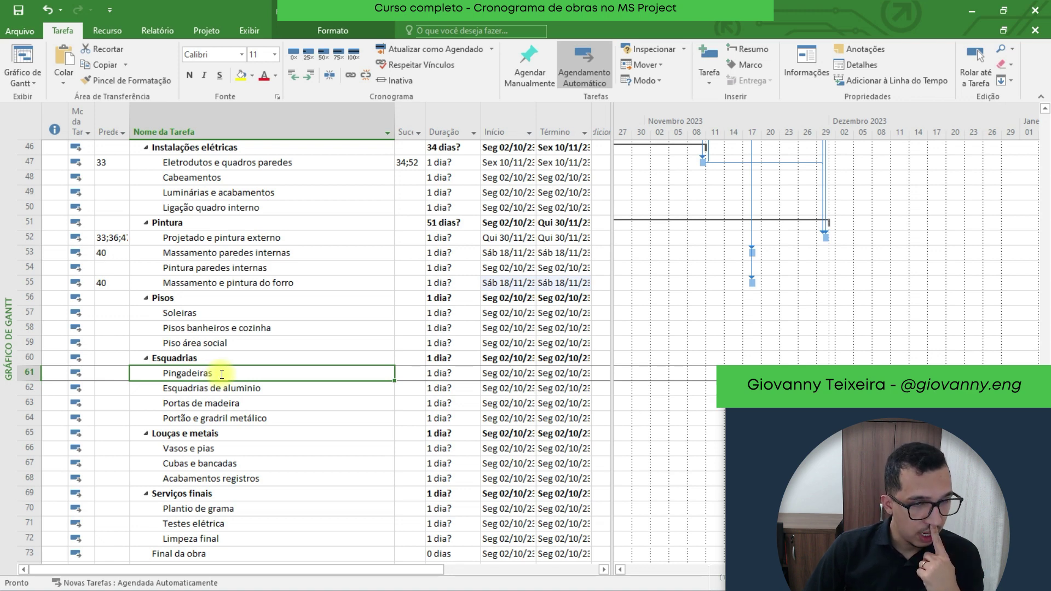
scroll(221, 375, up, 1)
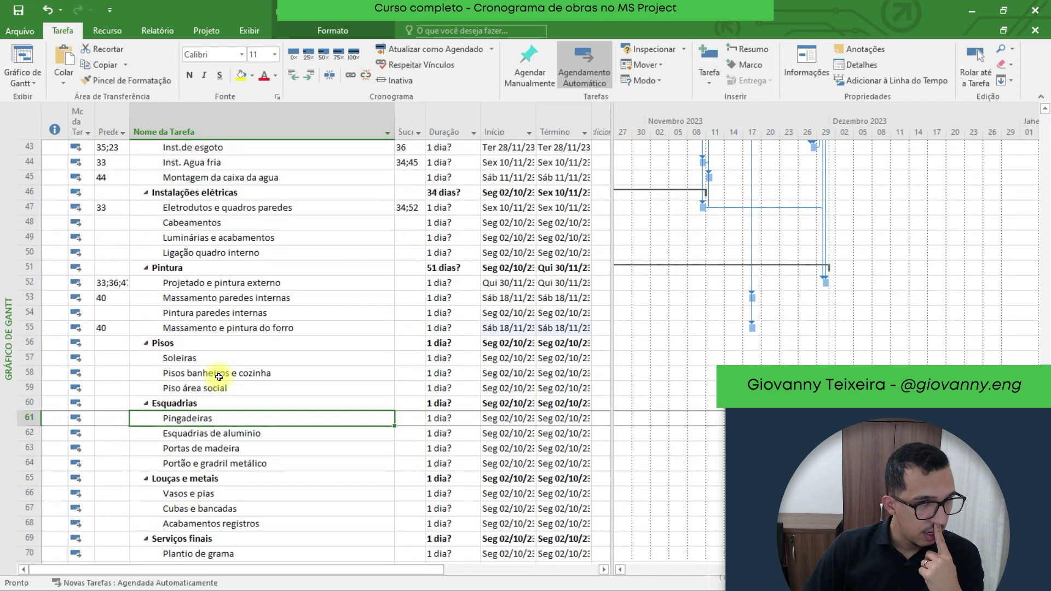
scroll(217, 377, up, 1)
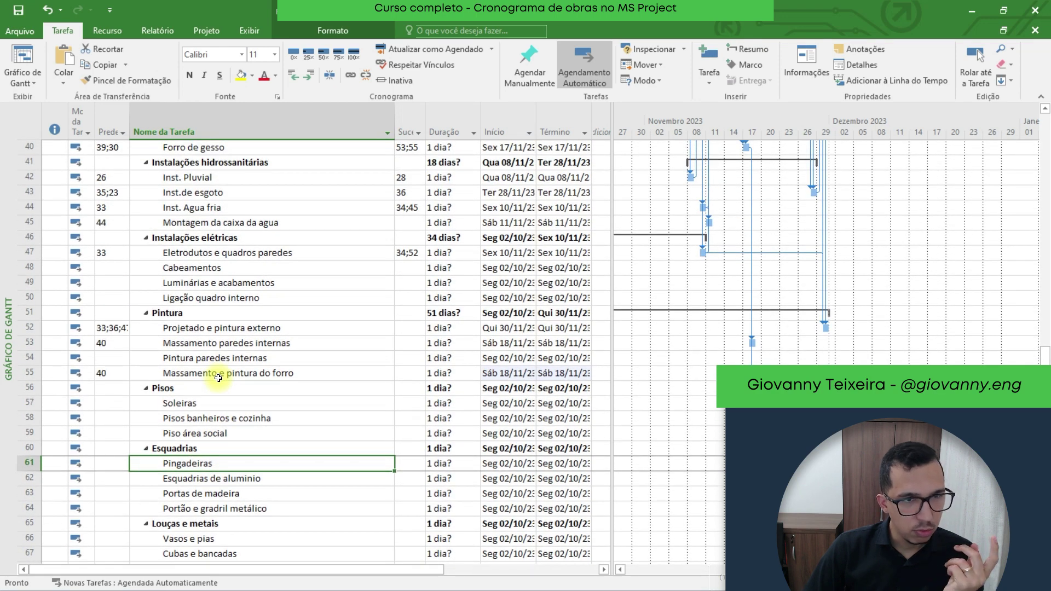
scroll(218, 377, up, 3)
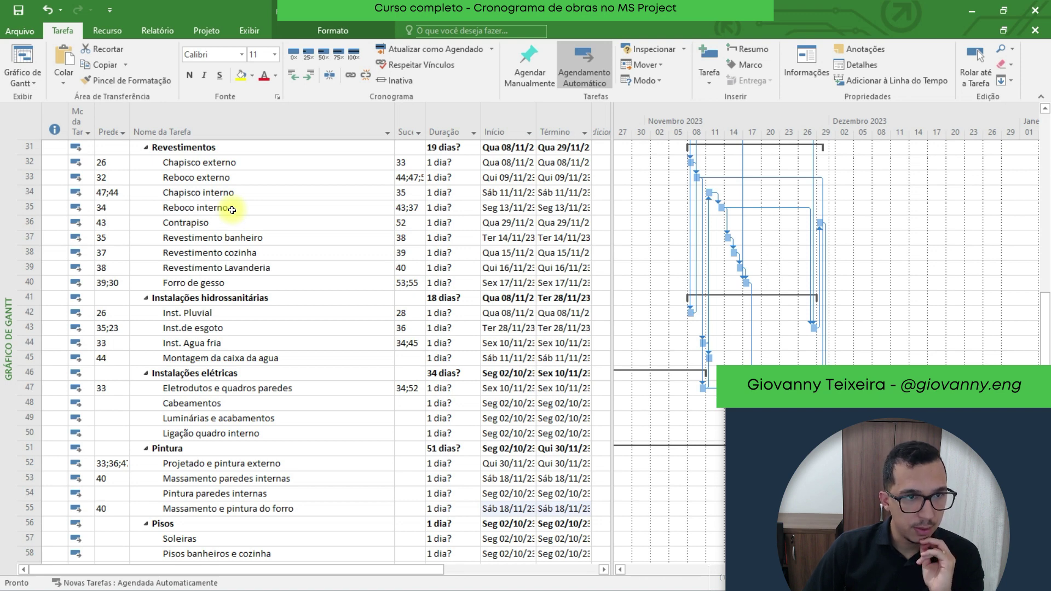
click(232, 210)
click(227, 178)
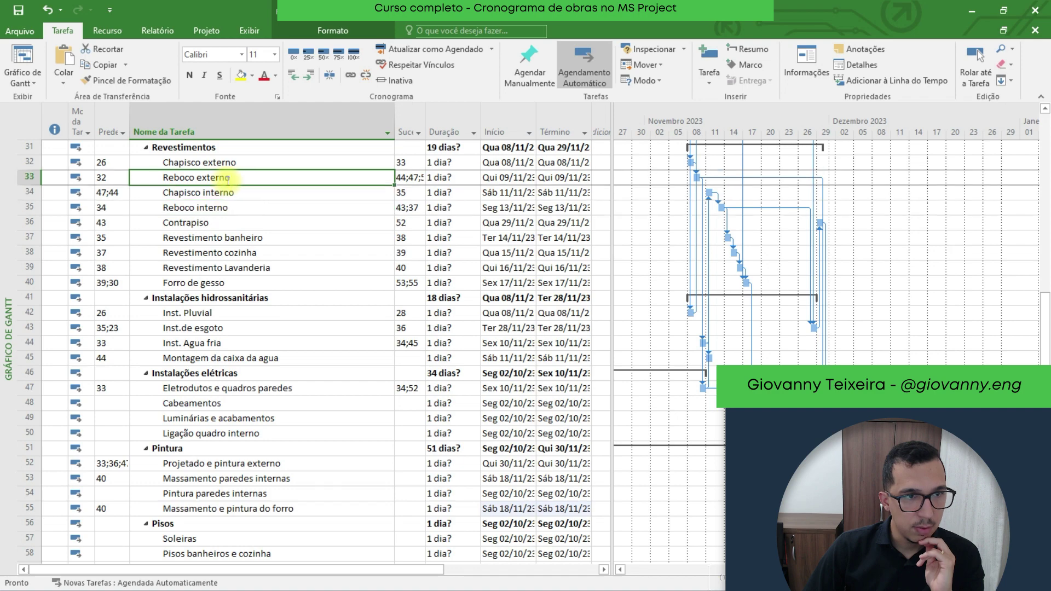
- Set tasks 35, Reboco interno, and 33, Reboco externo, as the predecessors of Pingadeiras
scroll(186, 331, down, 4)
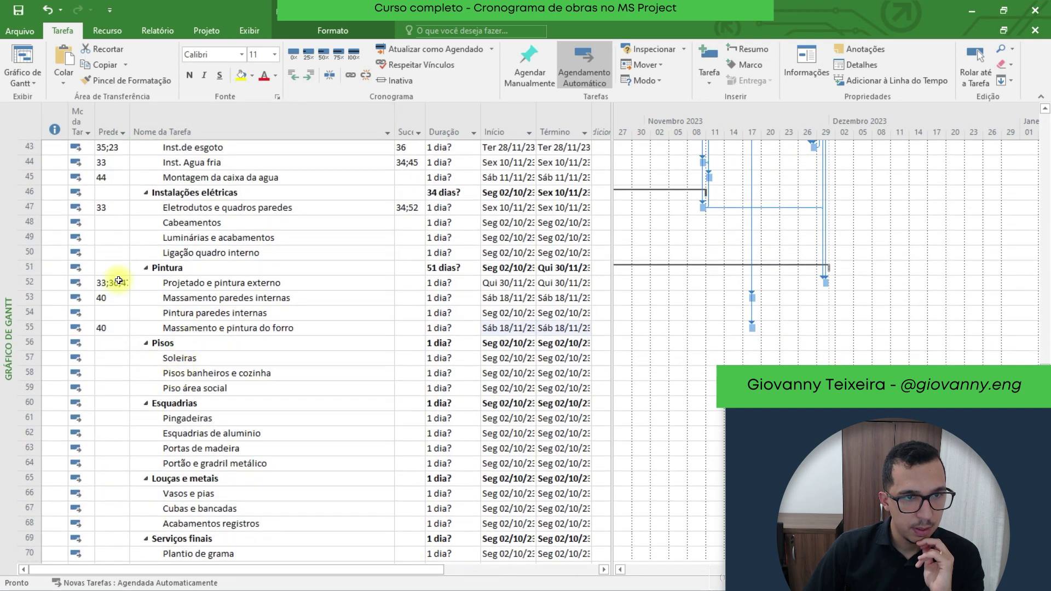
click(120, 418)
text(35)
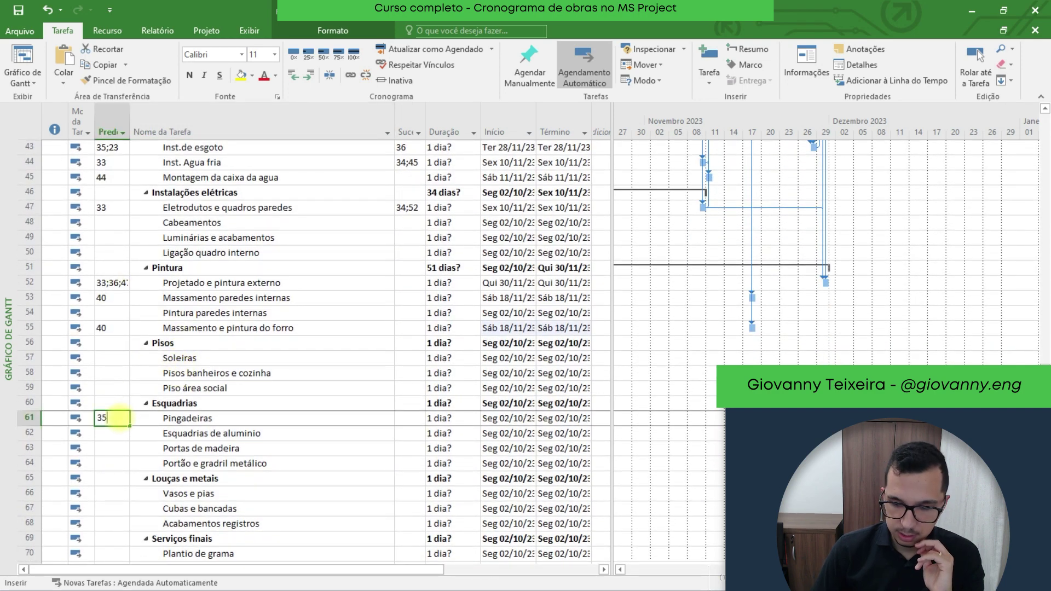
text(;33)
key(Return)
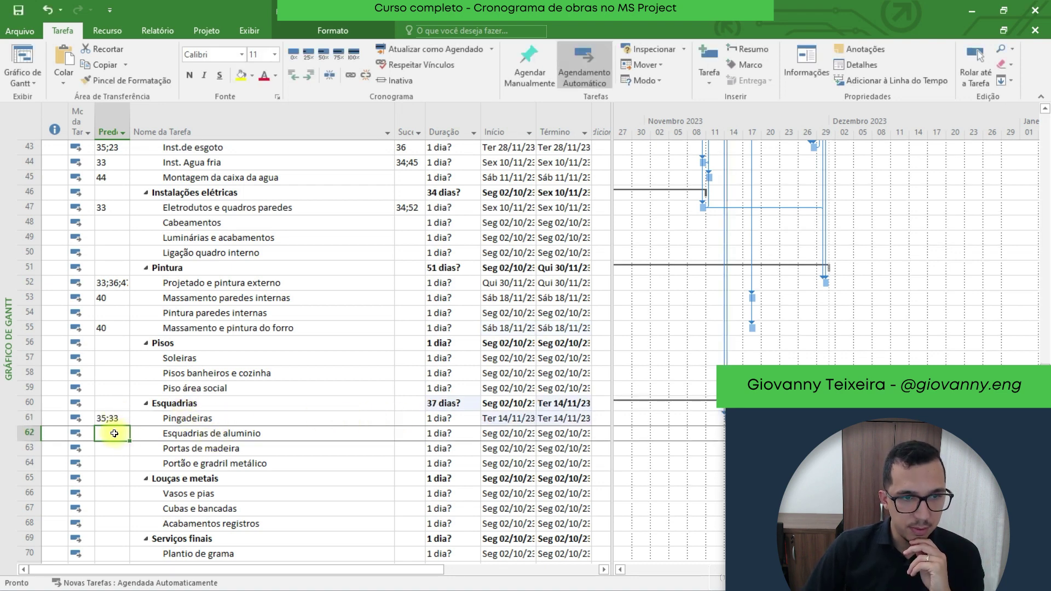
- Add task 61, Pingadeiras, as a further predecessor of Projetado e pintura externo
click(200, 283)
click(204, 296)
click(186, 283)
click(181, 297)
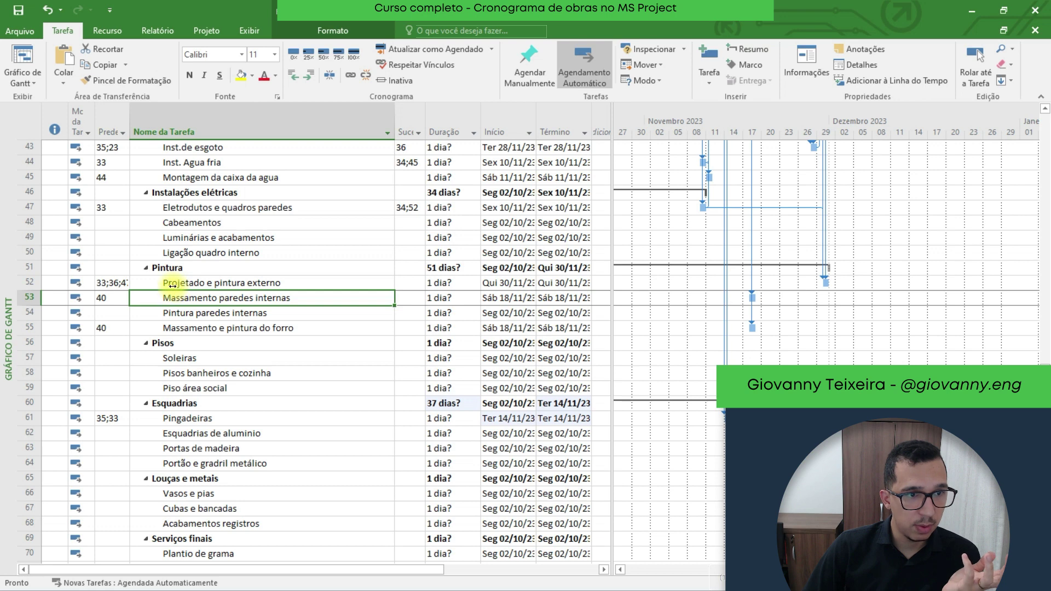
click(116, 419)
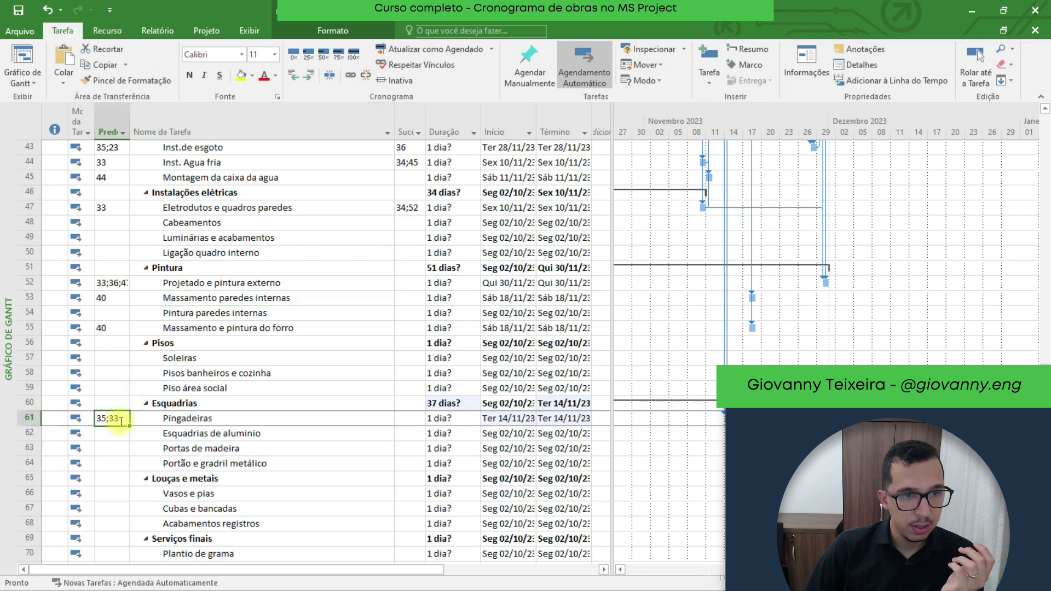
click(127, 285)
text(;61)
key(Return)
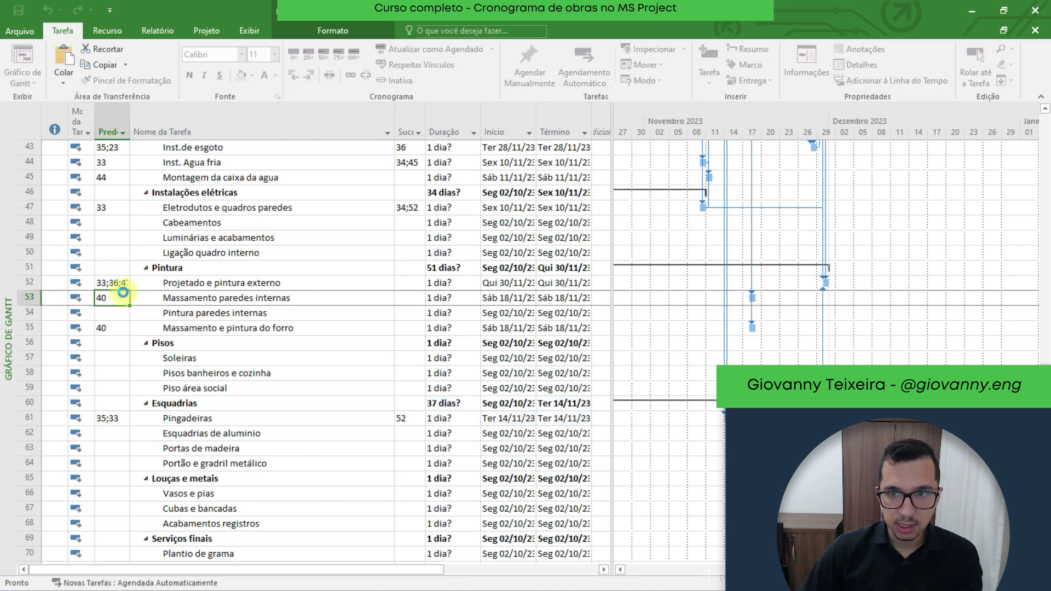
- Add task 61, Pingadeiras, to the predecessors of Massamento paredes internas, making the entry 40;61
scroll(200, 293, down, 1)
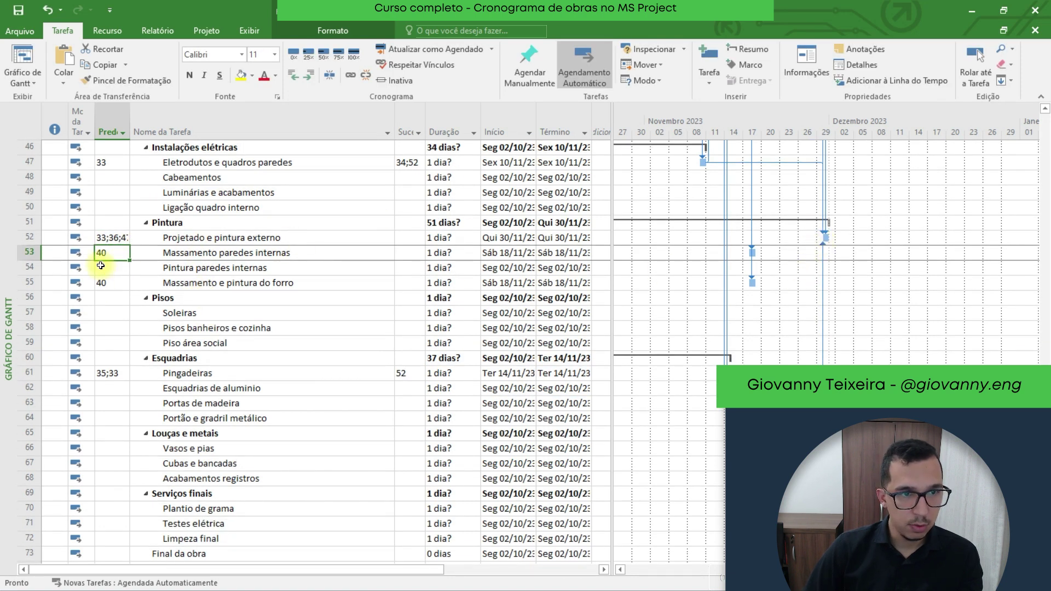
click(113, 252)
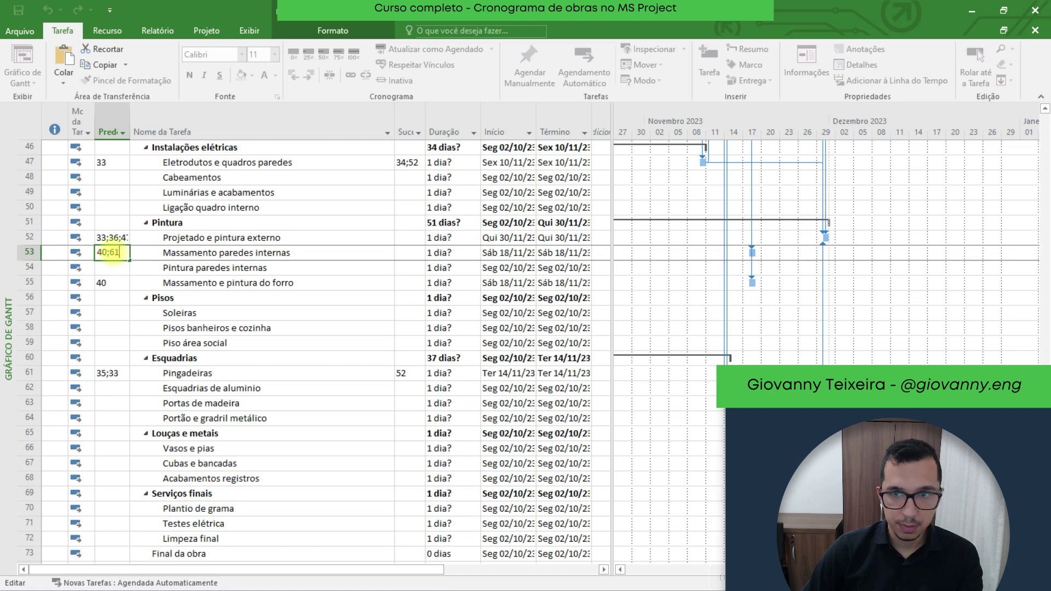
key(Return)
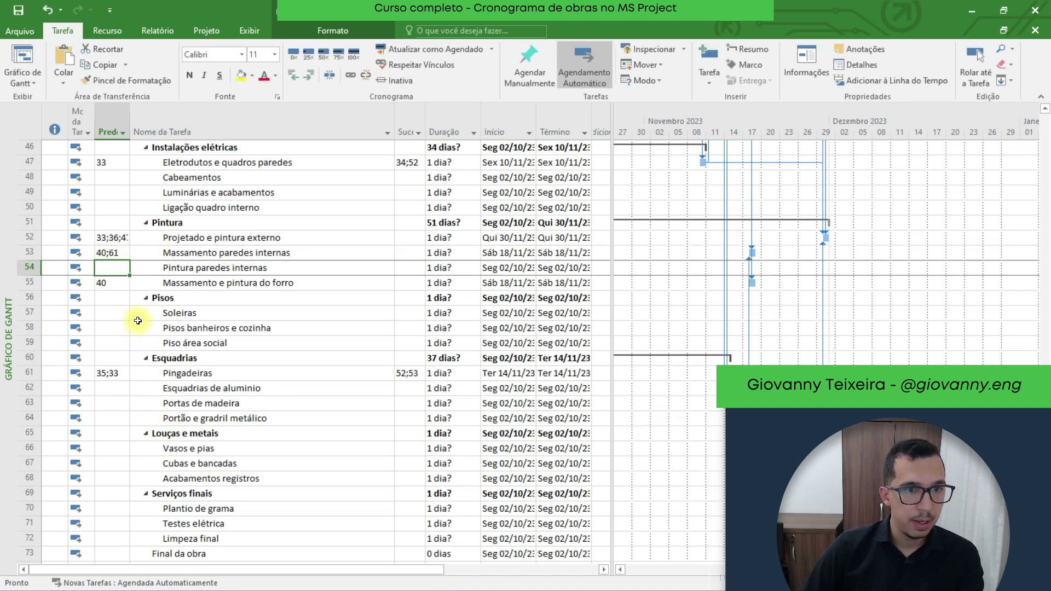
- Set task 61, Pingadeiras, as the predecessor of Esquadrias de aluminio
click(153, 372)
click(143, 389)
click(111, 391)
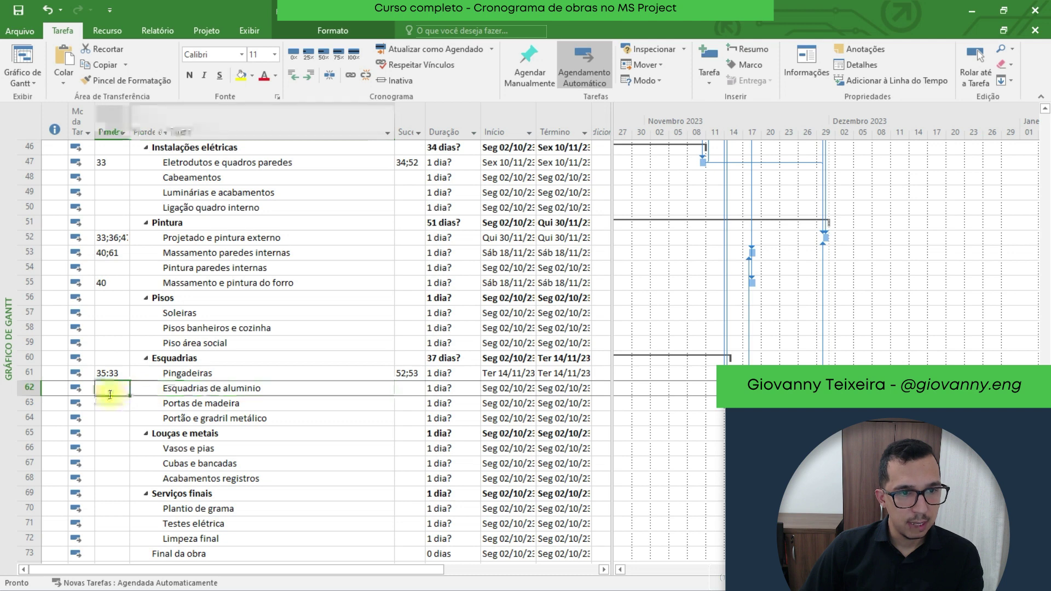
text(61)
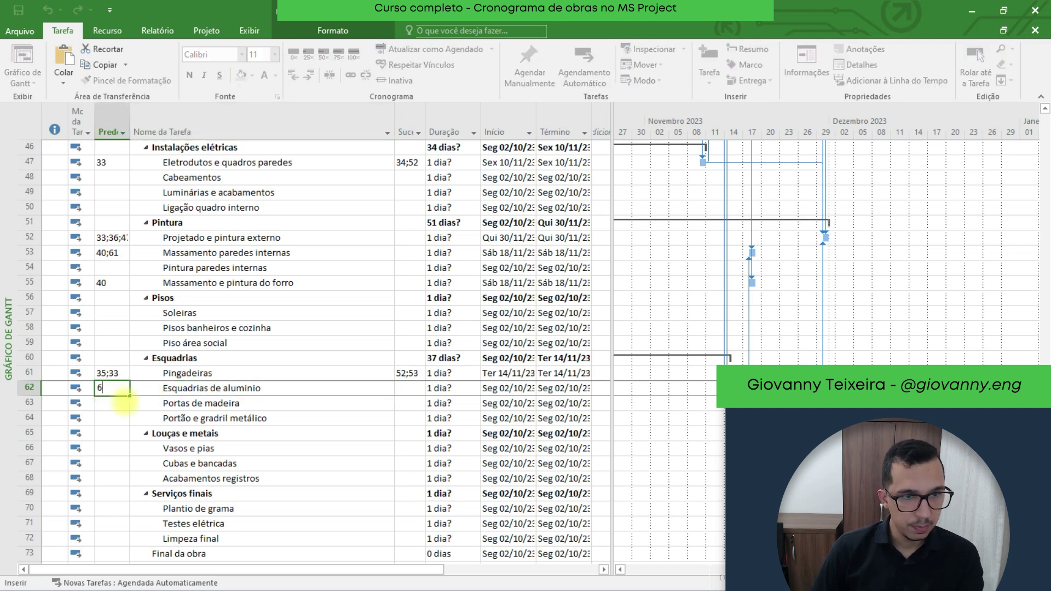
key(Return)
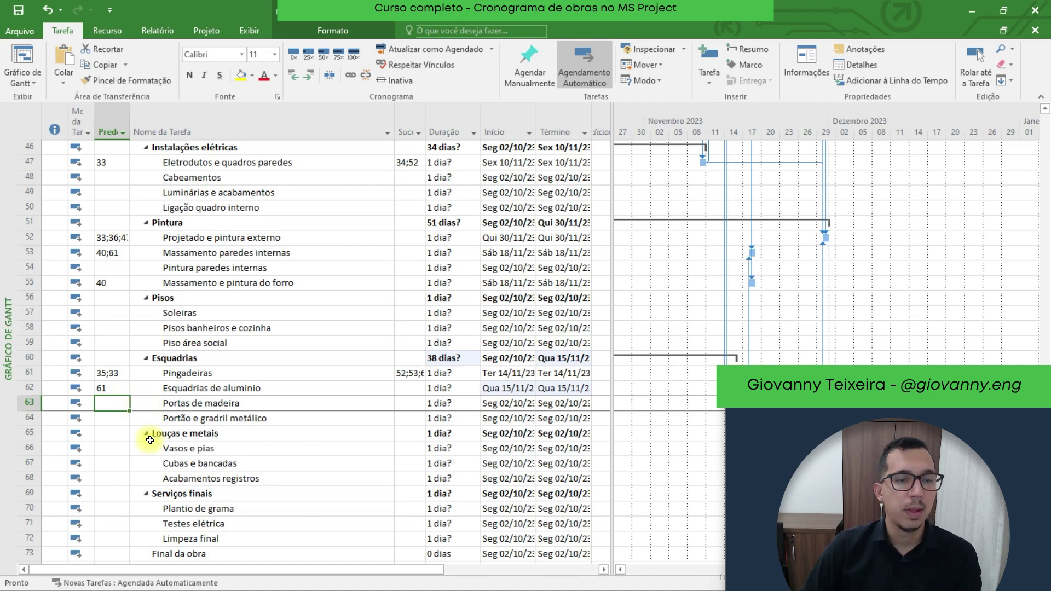
- Set task 58, Pisos banheiros e cozinha, as the predecessor of Portas de madeira
scroll(146, 436, up, 2)
scroll(142, 435, up, 1)
scroll(169, 431, down, 1)
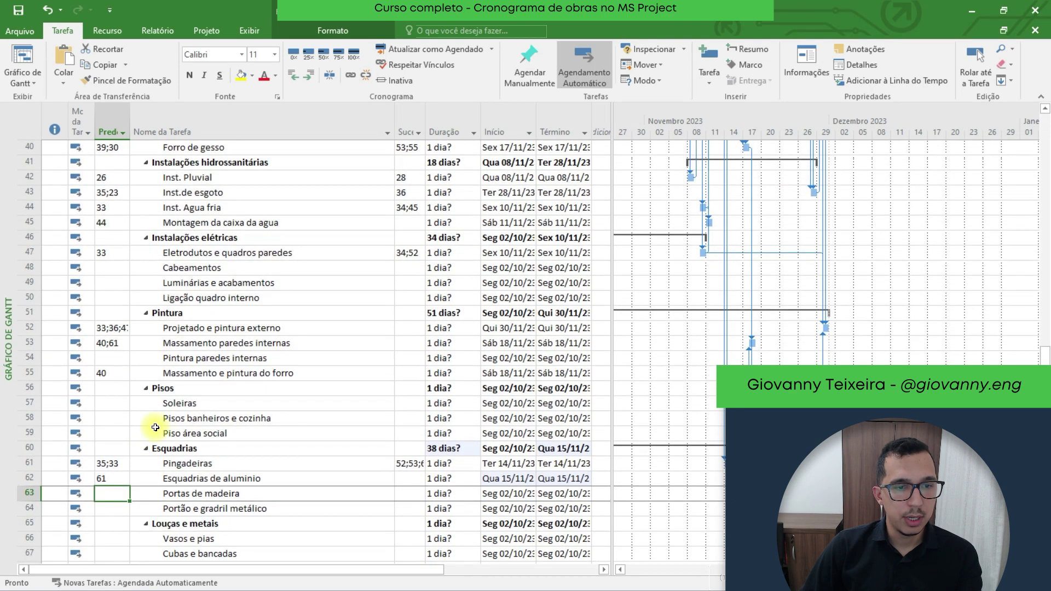
scroll(170, 438, down, 1)
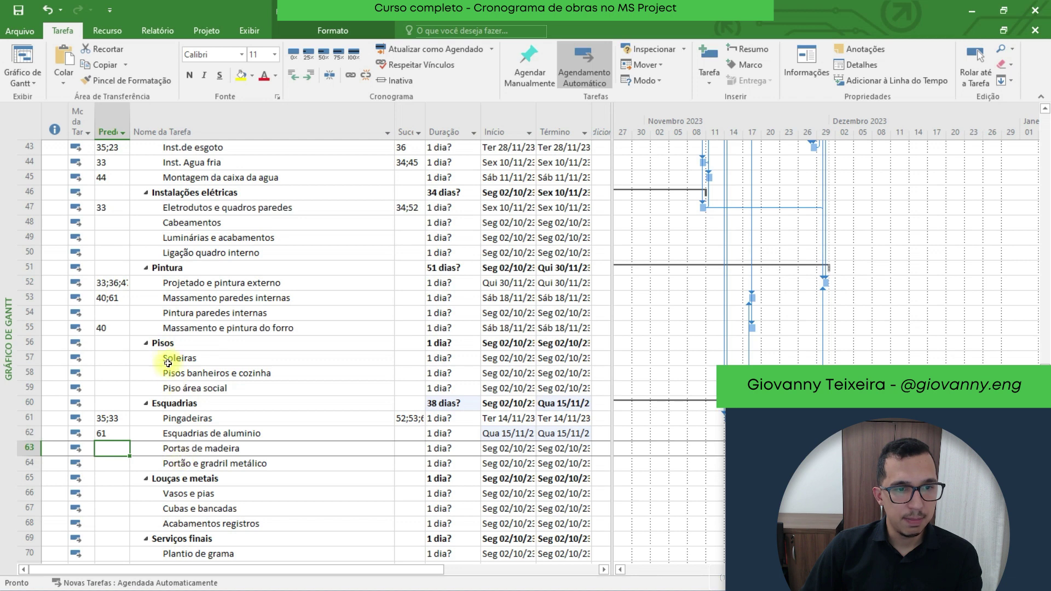
text(58)
key(Return)
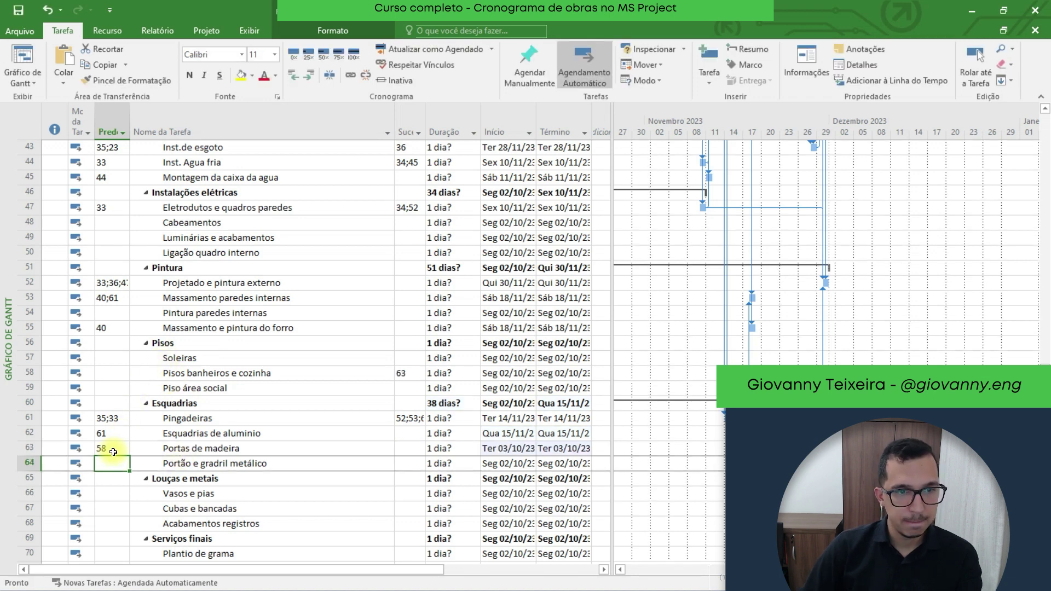
- Set task 53, Massamento paredes internas, as the predecessor of Cabeamentos under Instalações elétricas
scroll(113, 451, up, 1)
click(176, 357)
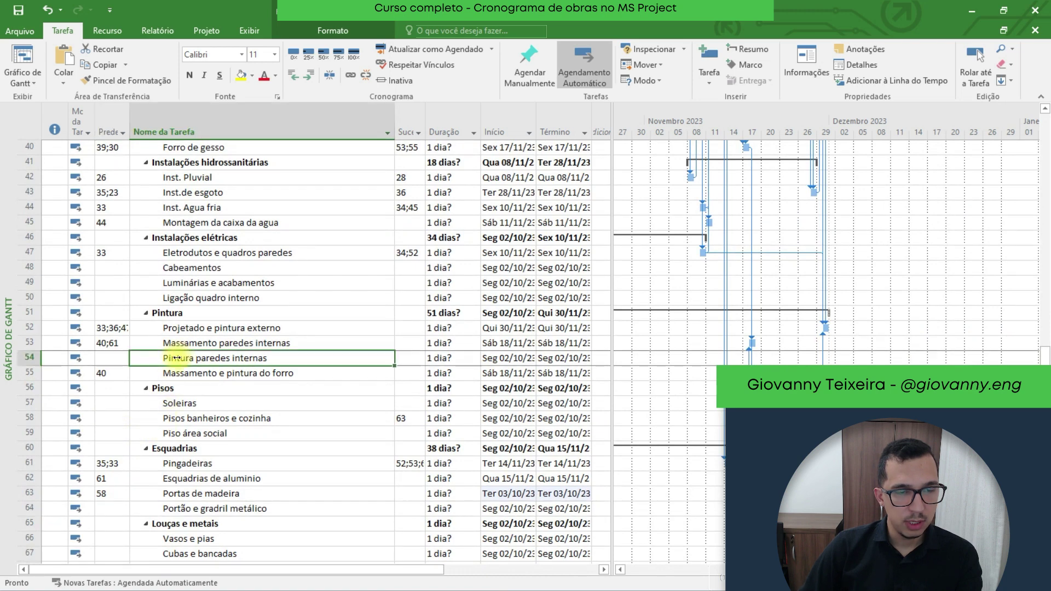
click(102, 359)
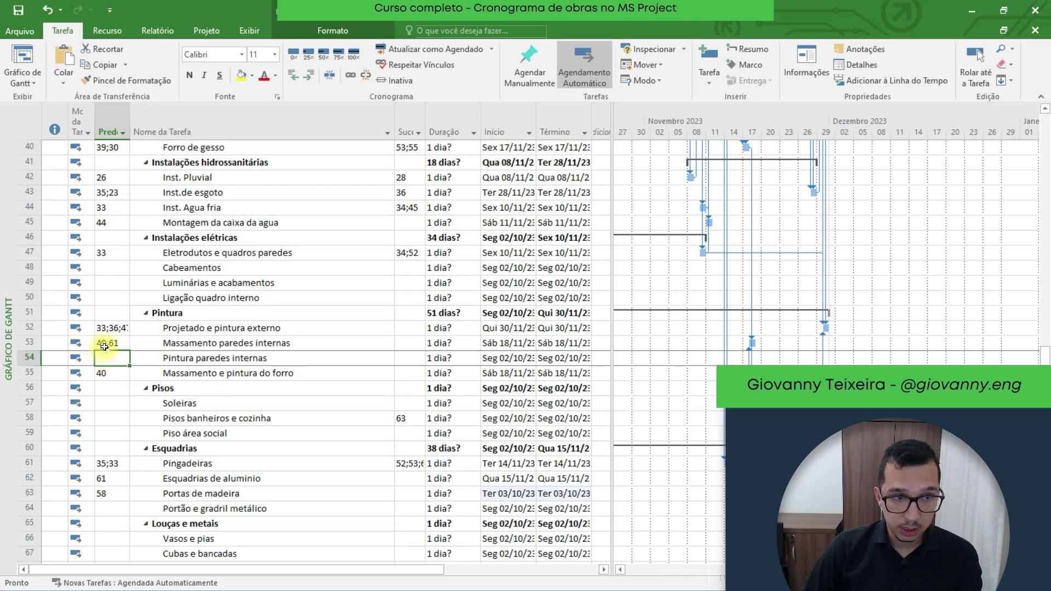
click(106, 343)
click(110, 358)
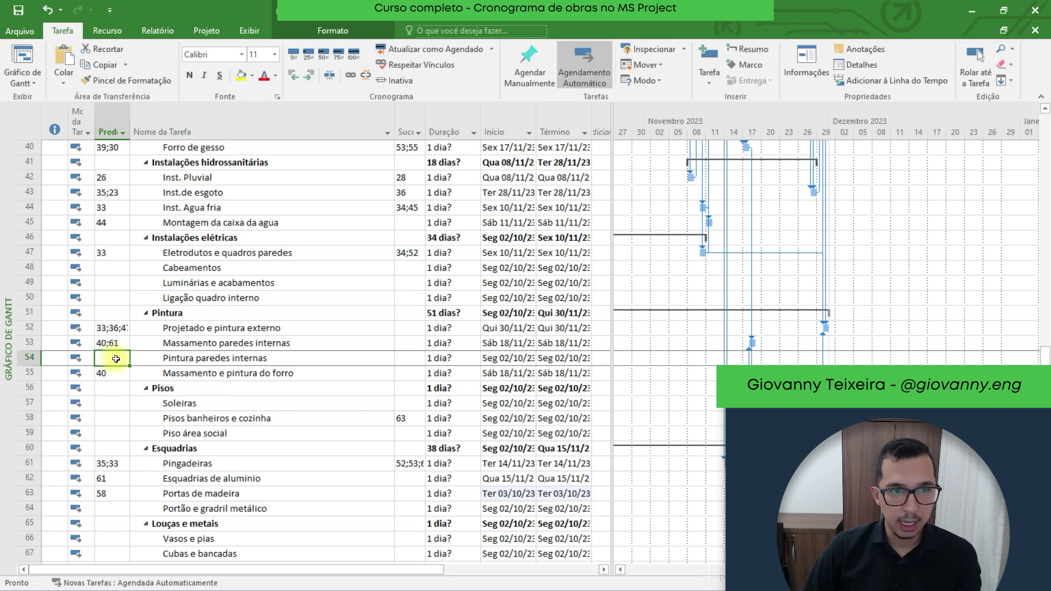
click(118, 268)
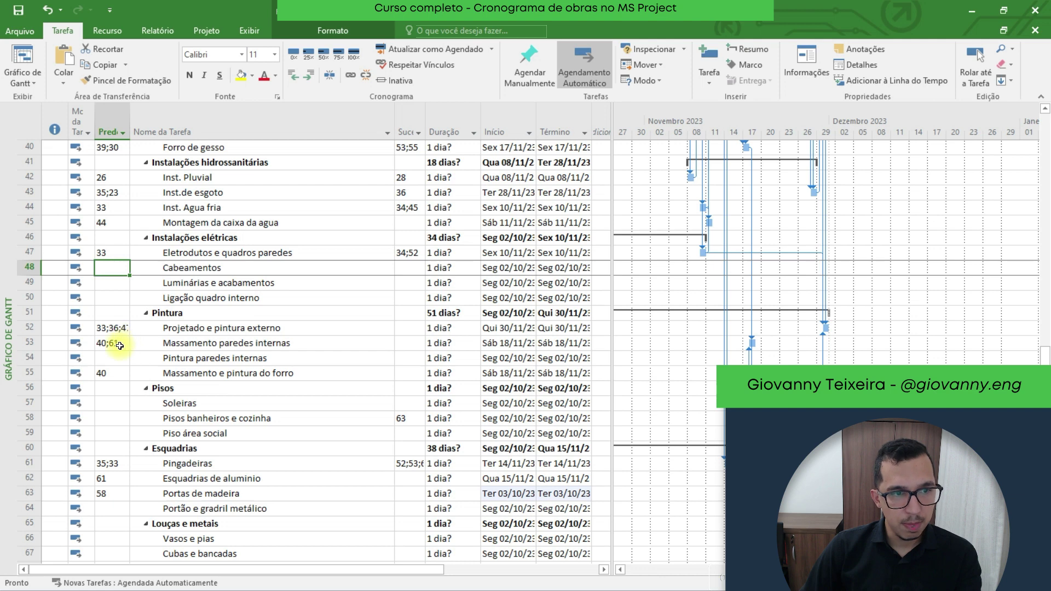
text(53)
key(Return)
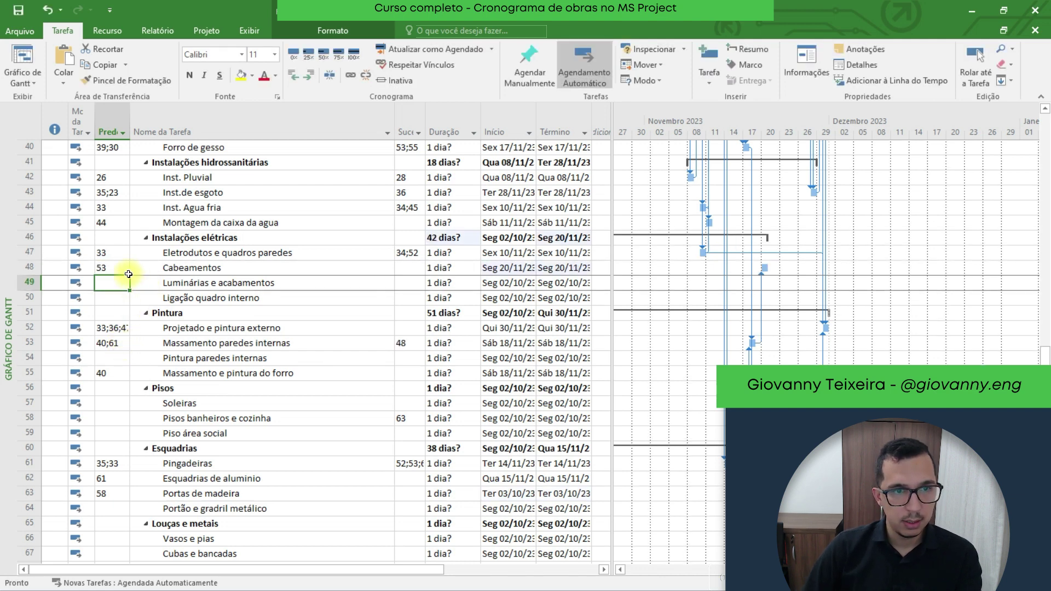
- Set tasks 48, 53 and 62 as the predecessors of Pintura paredes internas, making the entry 48;53;62
click(119, 359)
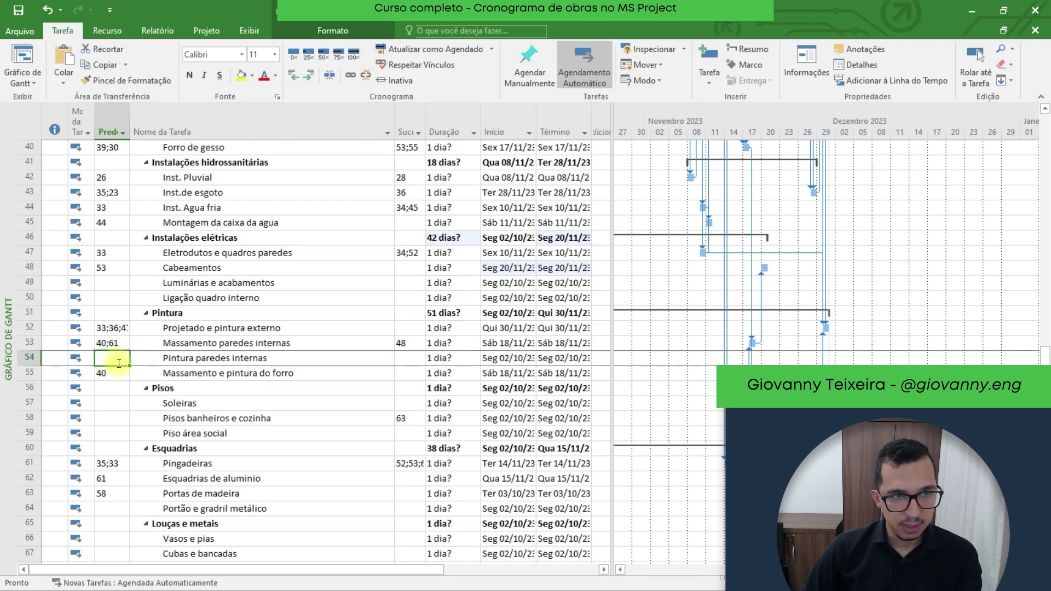
text(48;53)
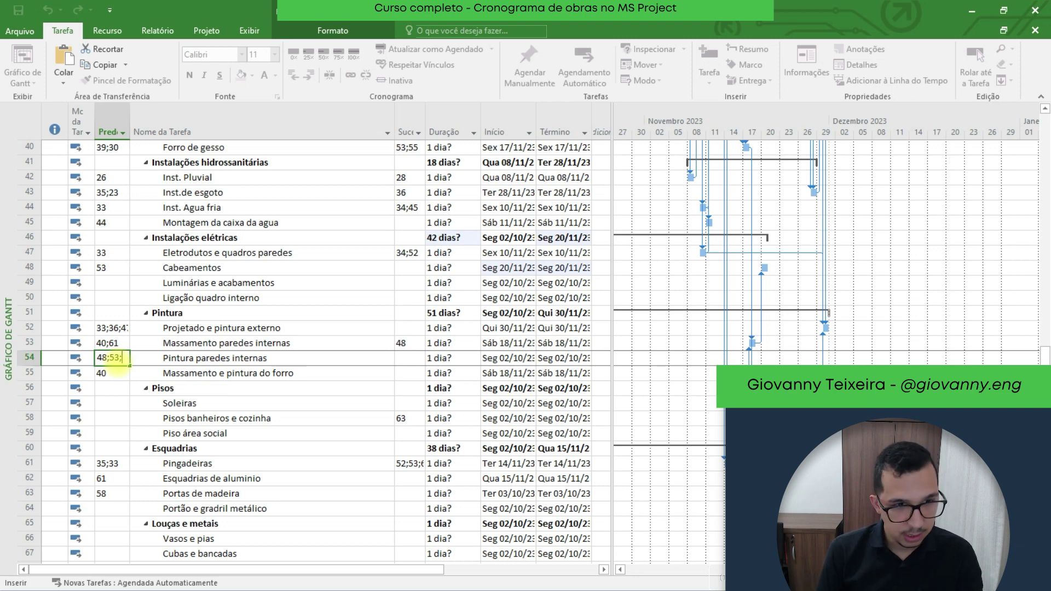
text(62)
key(Return)
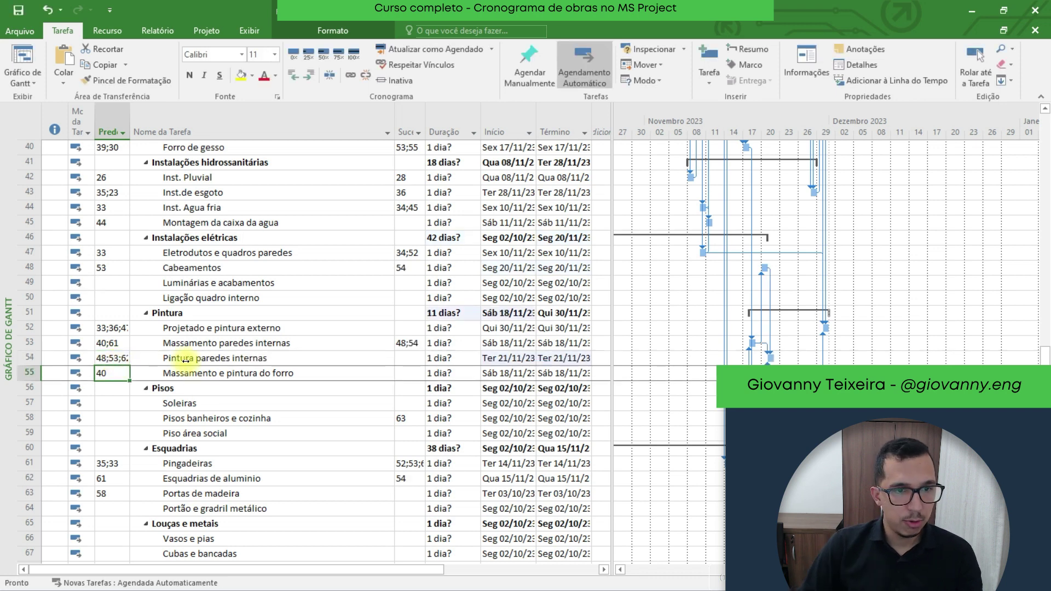
- Set task 36, Contrapiso, as the predecessor of Soleiras under Pisos
scroll(118, 385, down, 1)
click(117, 360)
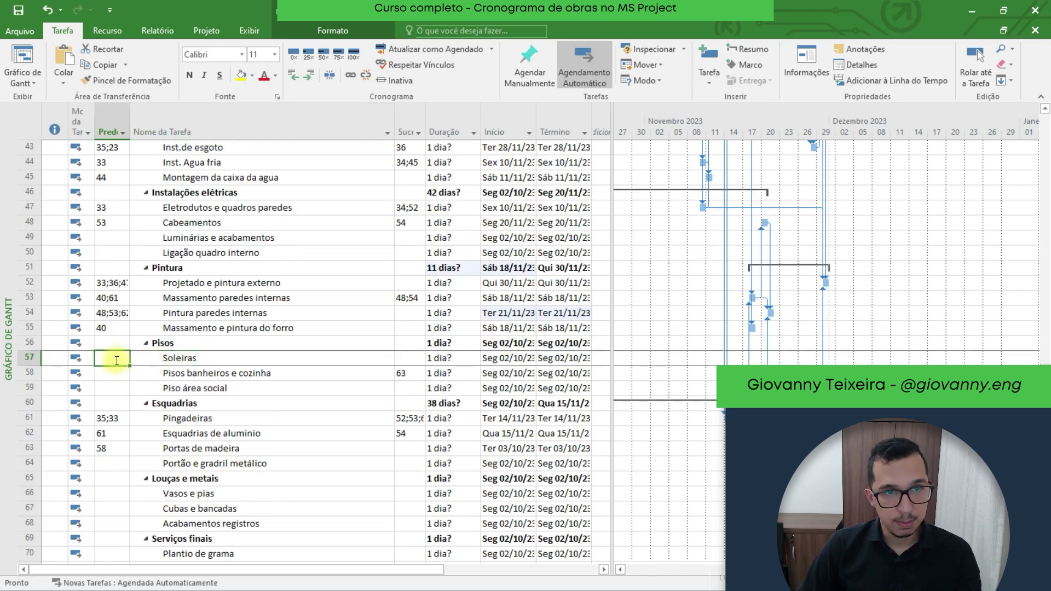
scroll(123, 375, up, 3)
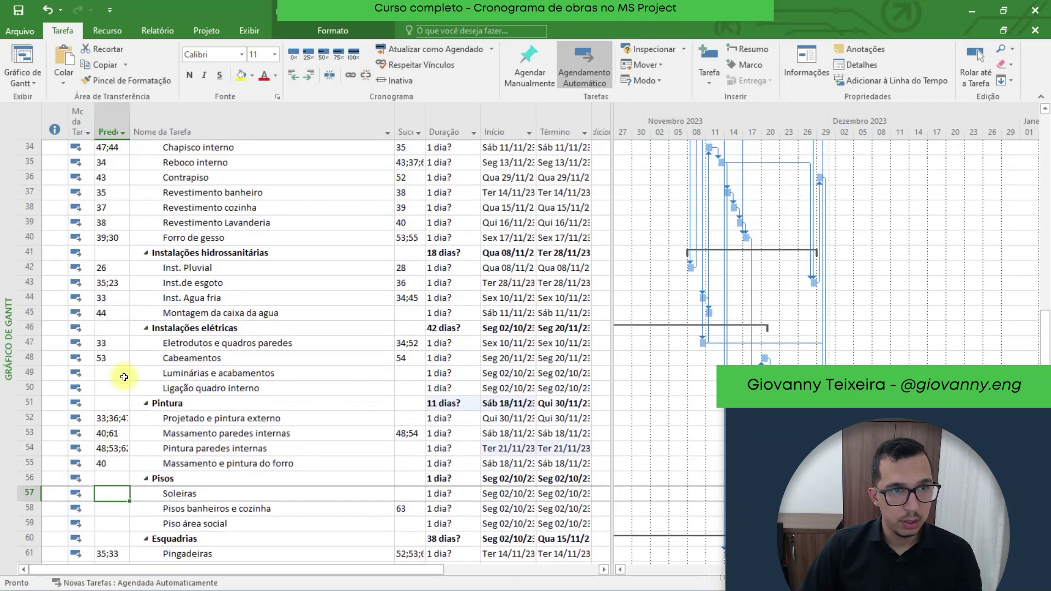
scroll(125, 374, down, 2)
text(36)
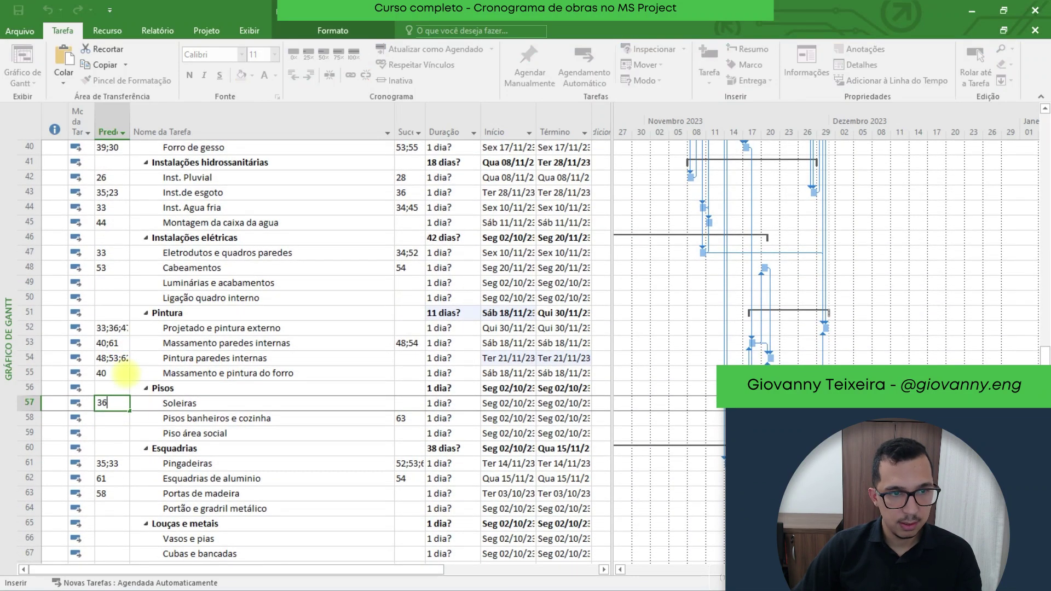
key(Return)
- Set task 57 as the predecessor of Pisos banheiros e cozinha and task 58 as the predecessor of Piso área social
scroll(123, 374, down, 1)
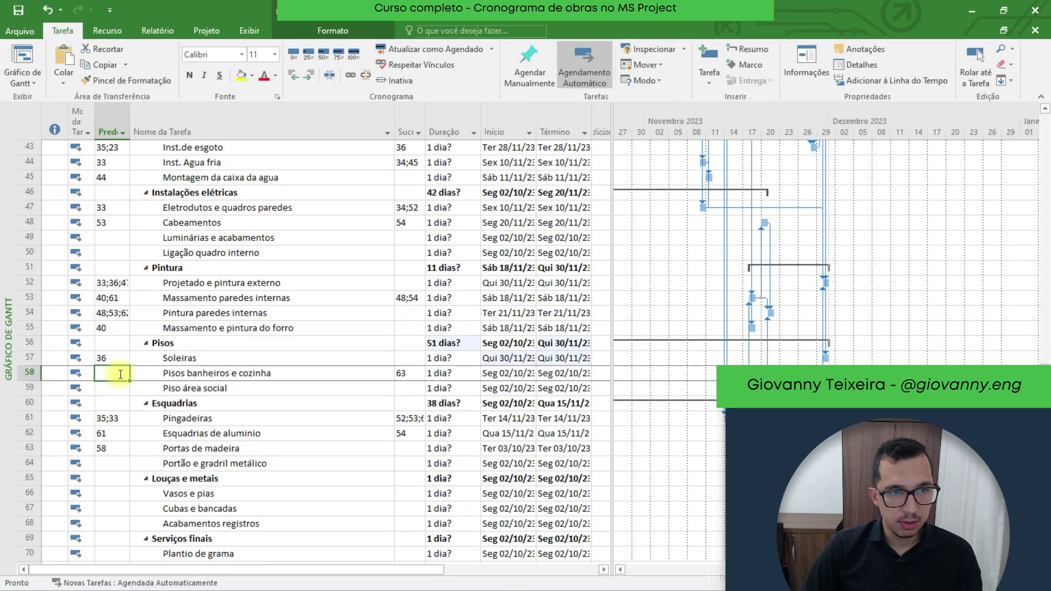
text(57)
key(Return)
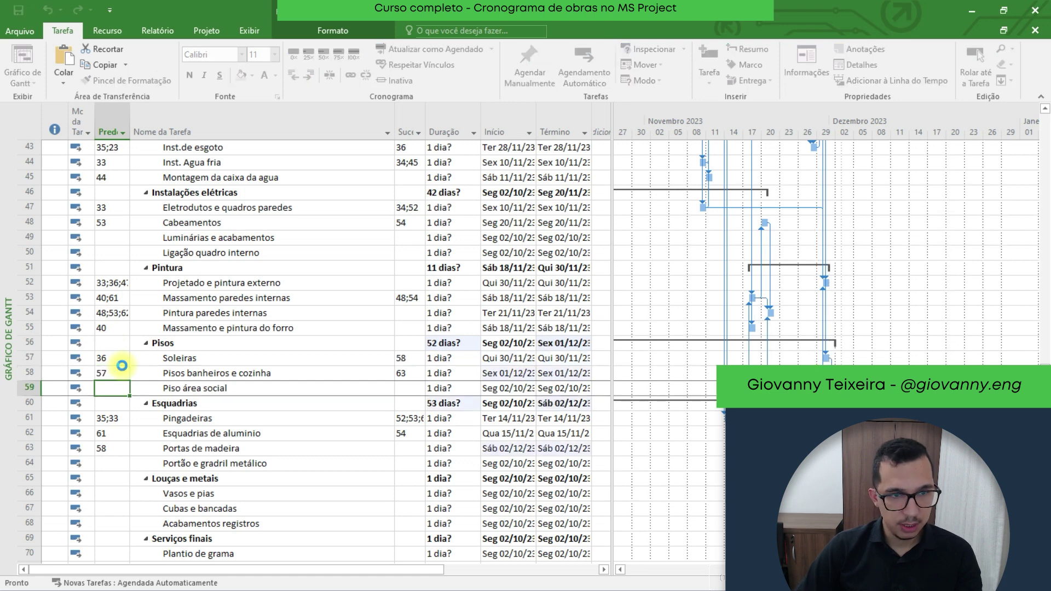
text(58)
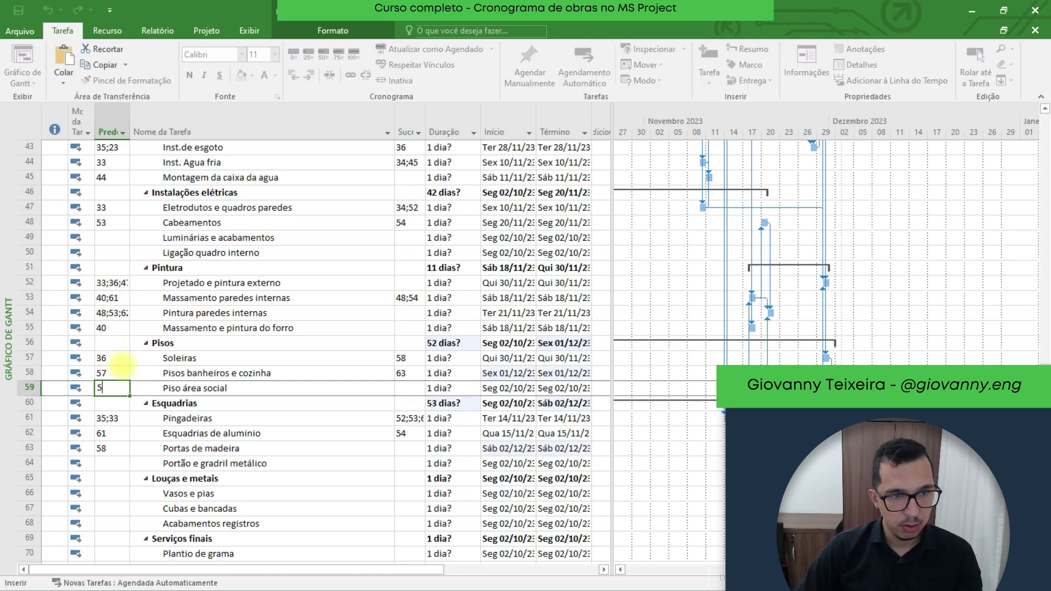
key(Return)
- Move the task Massamento e pintura do forro above Pintura paredes internas in the Pintura group
click(115, 360)
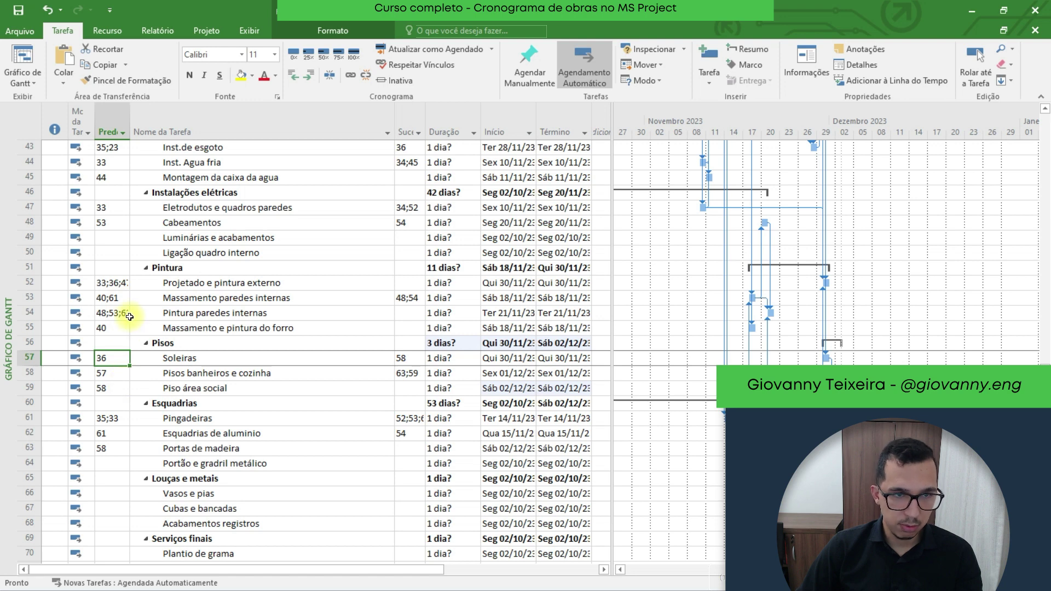
click(28, 328)
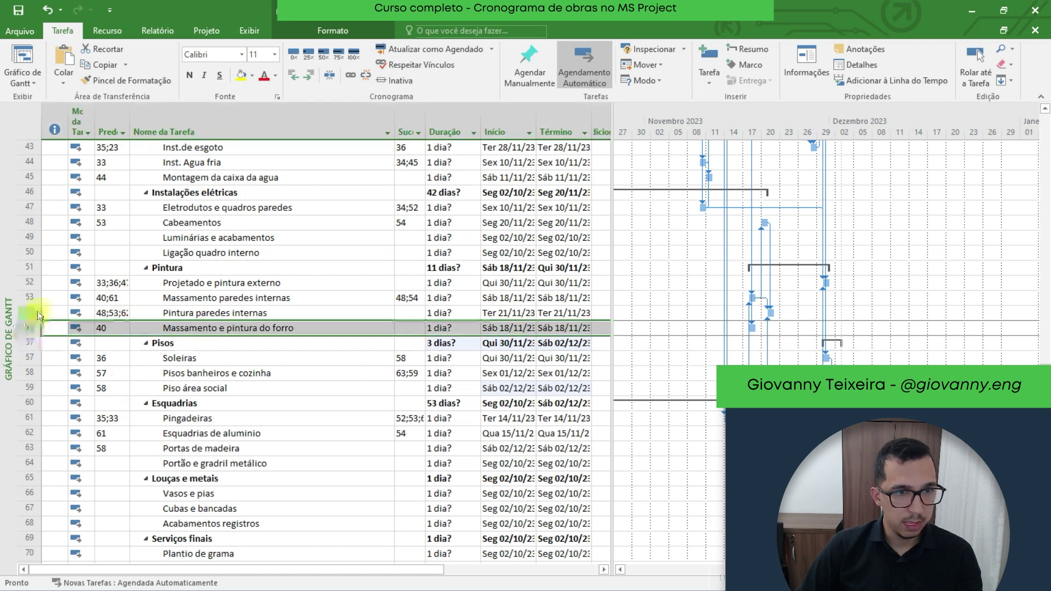
click(39, 307)
drag(39, 306, 46, 322)
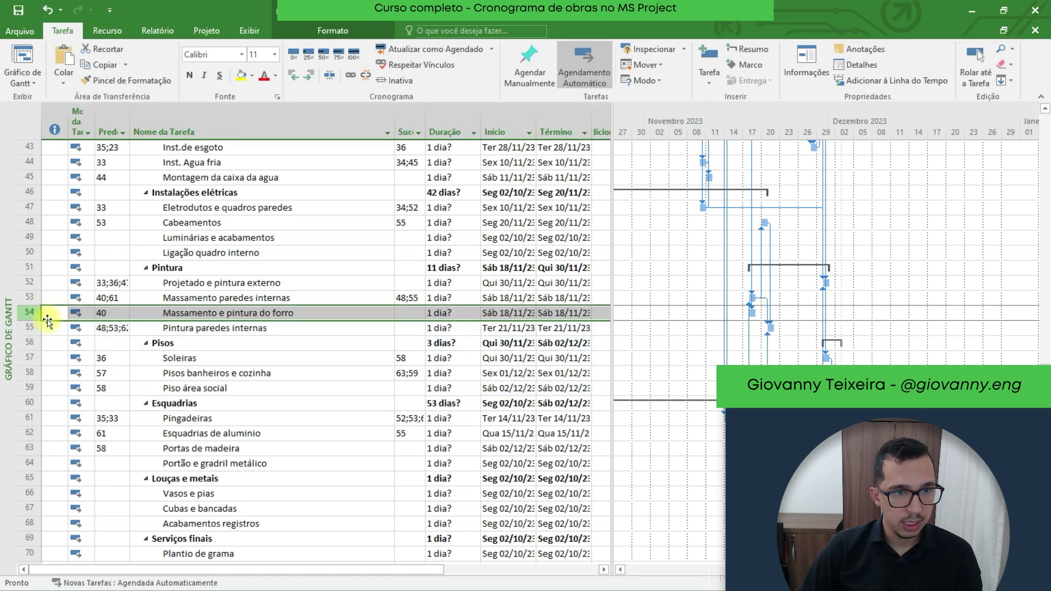
- Add tasks 53 and 54 to the predecessors of Soleiras under Pisos, making the entry 36;53;54
click(107, 361)
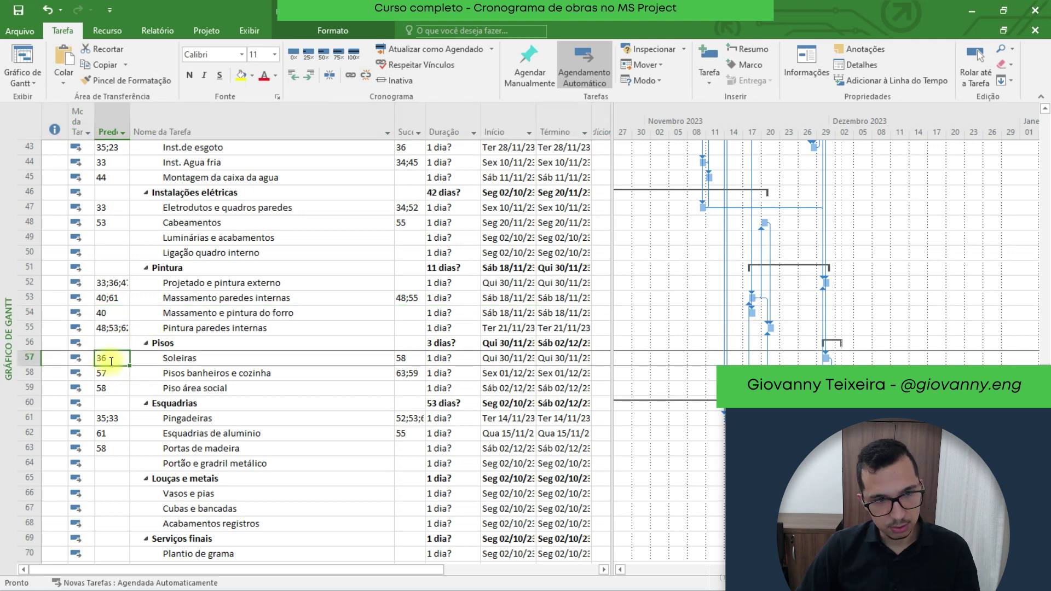
click(111, 359)
text(;)
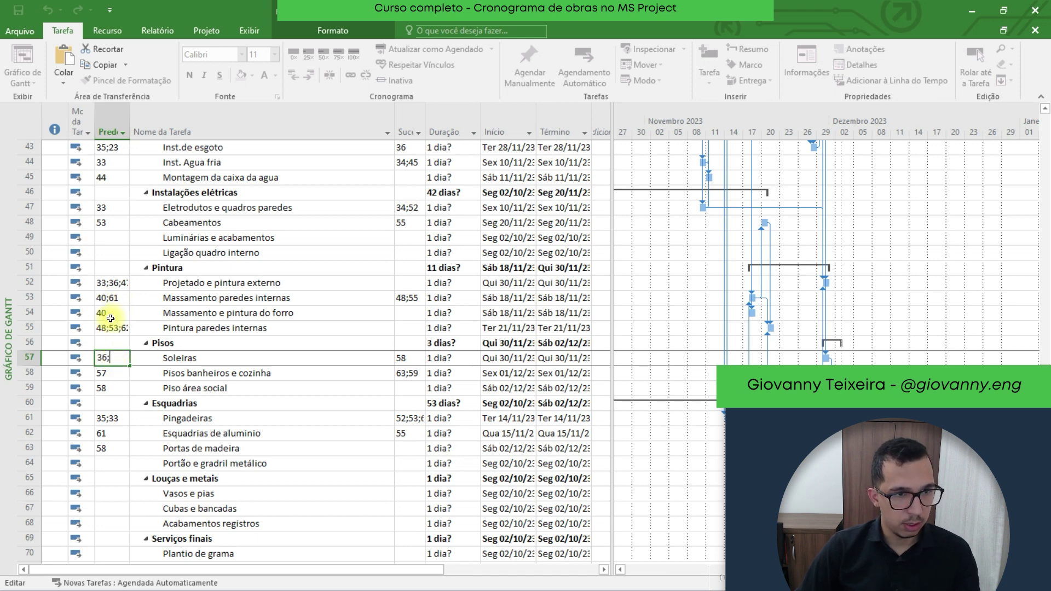
text(53;5)
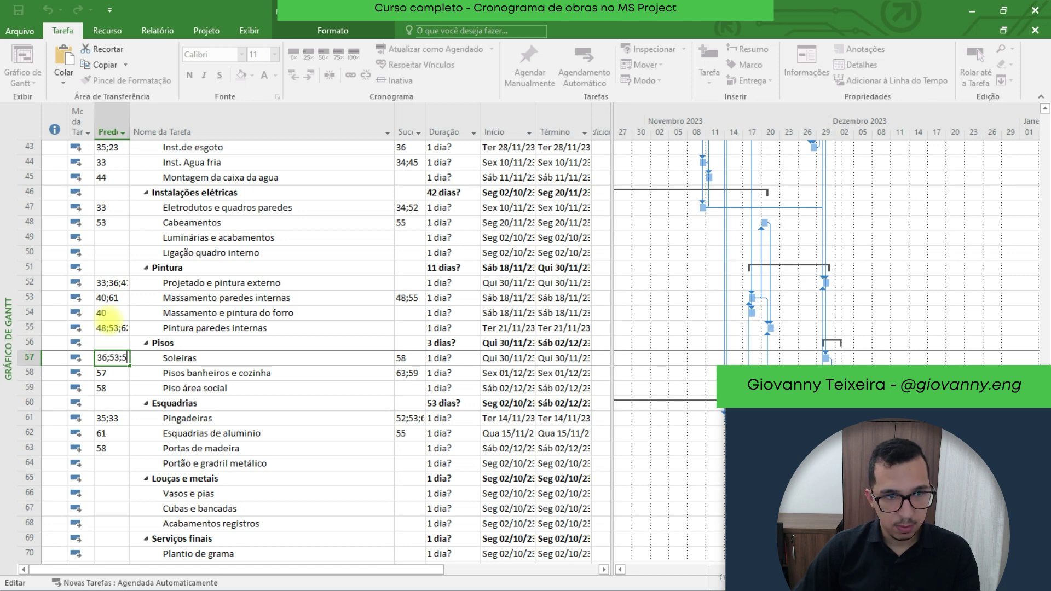
text(4)
key(Return)
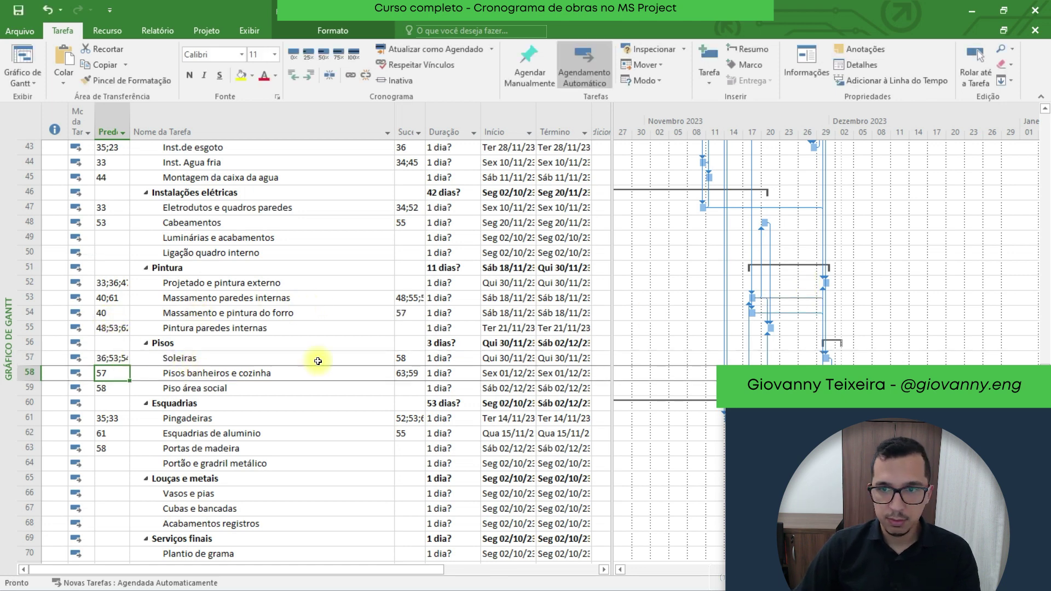
- Add task 54 to the predecessors of Pintura paredes internas, making the entry 48;53;62;54
scroll(739, 312, down, 1)
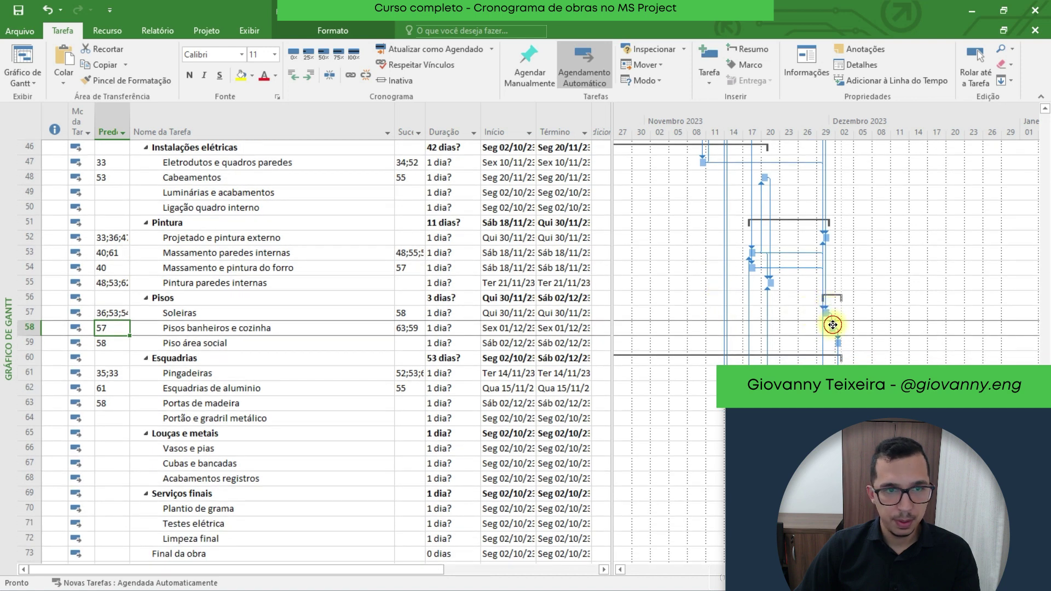
click(832, 327)
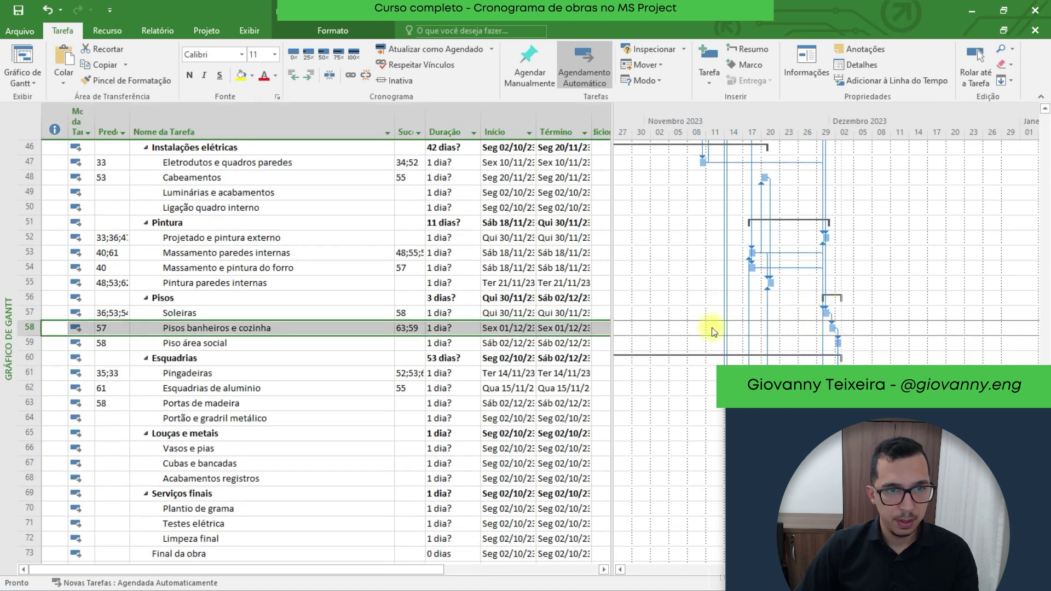
click(107, 328)
scroll(117, 337, up, 1)
scroll(118, 337, up, 1)
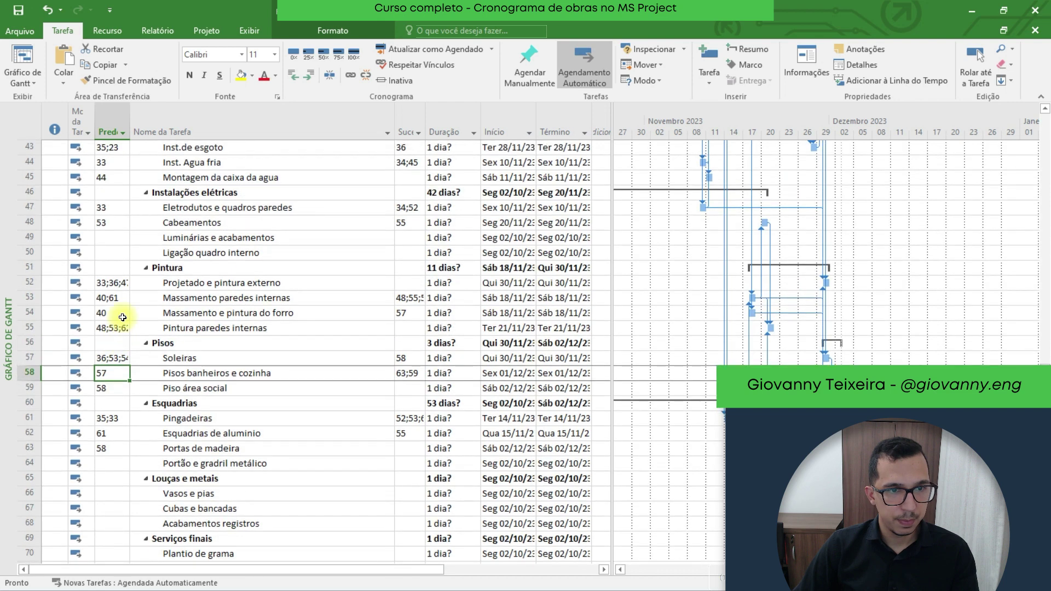
click(120, 326)
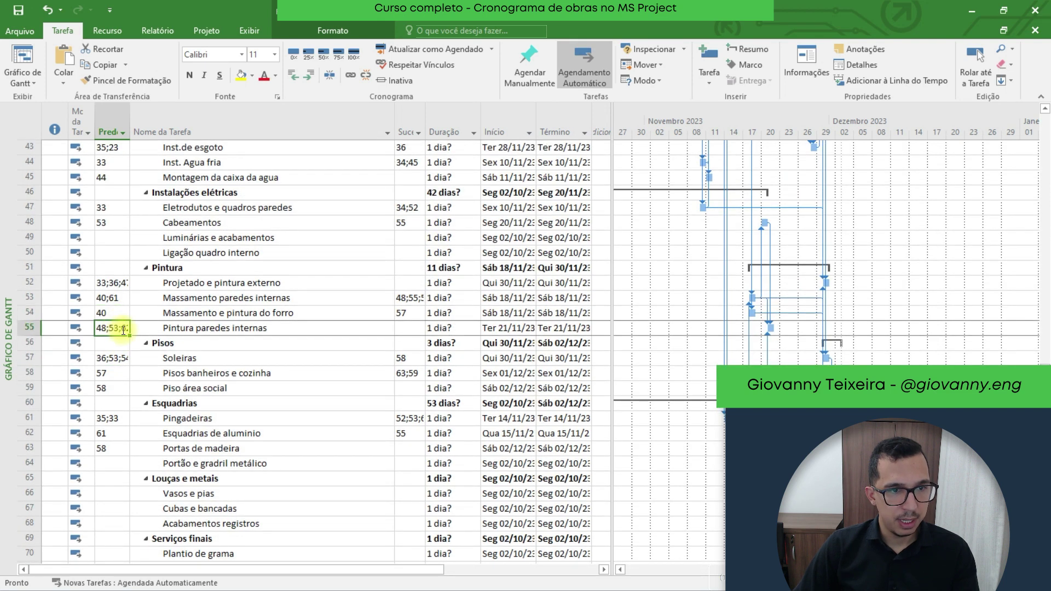
click(121, 328)
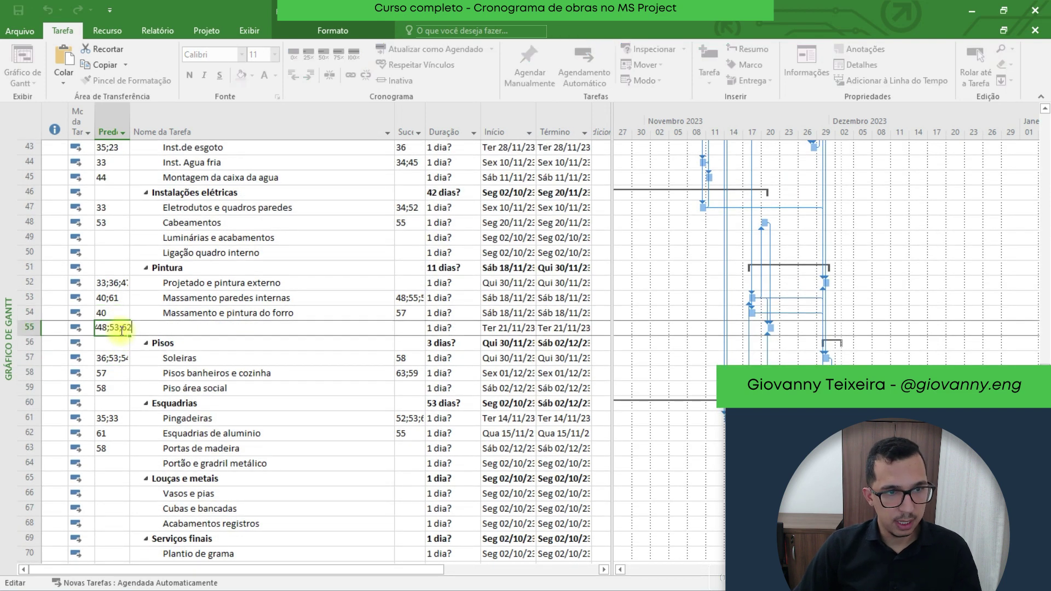
text(;54)
key(Return)
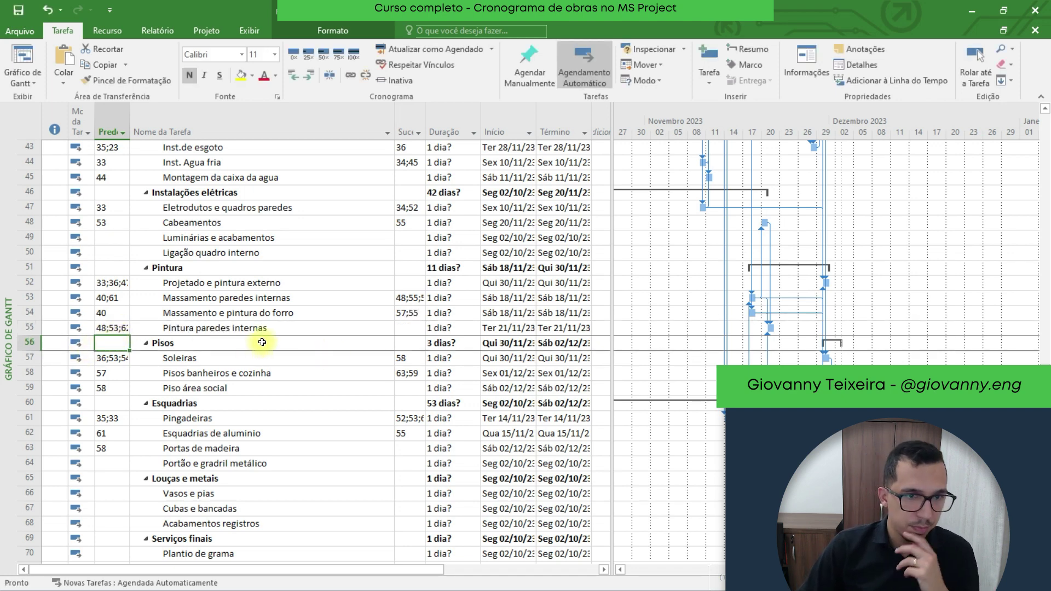
- Extend the predecessors of Portas de madeira to 58;55 and set task 52 as the predecessor of Portão e gradril metálico
click(395, 329)
click(409, 282)
click(410, 328)
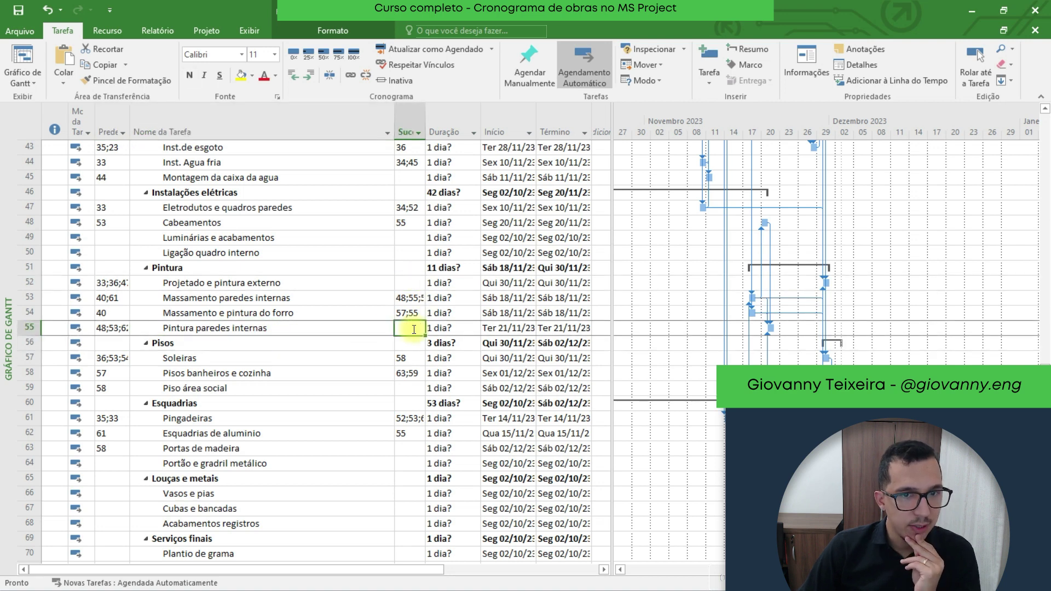
scroll(412, 347, down, 2)
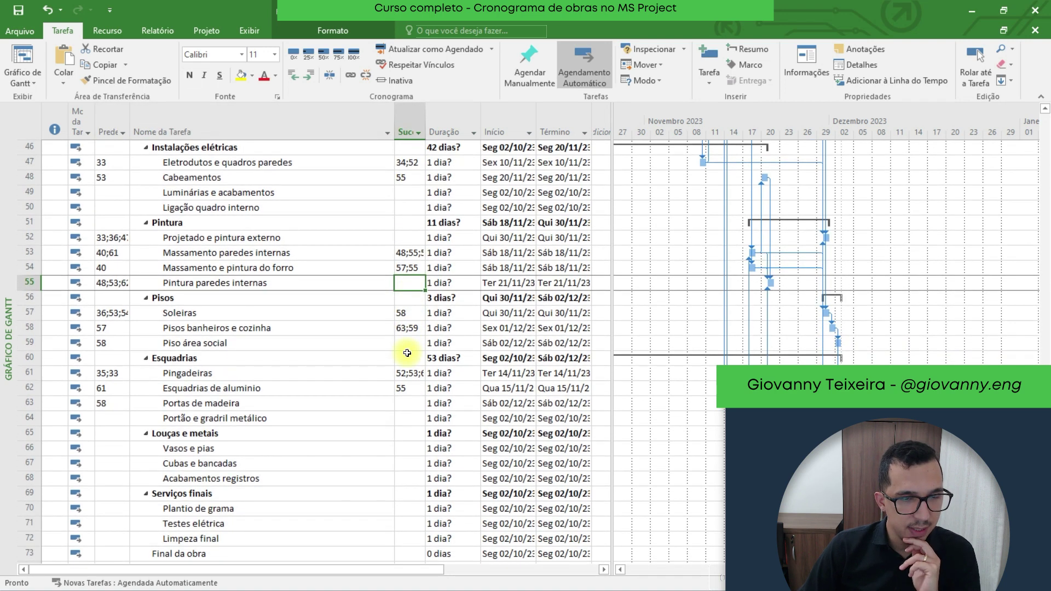
click(411, 298)
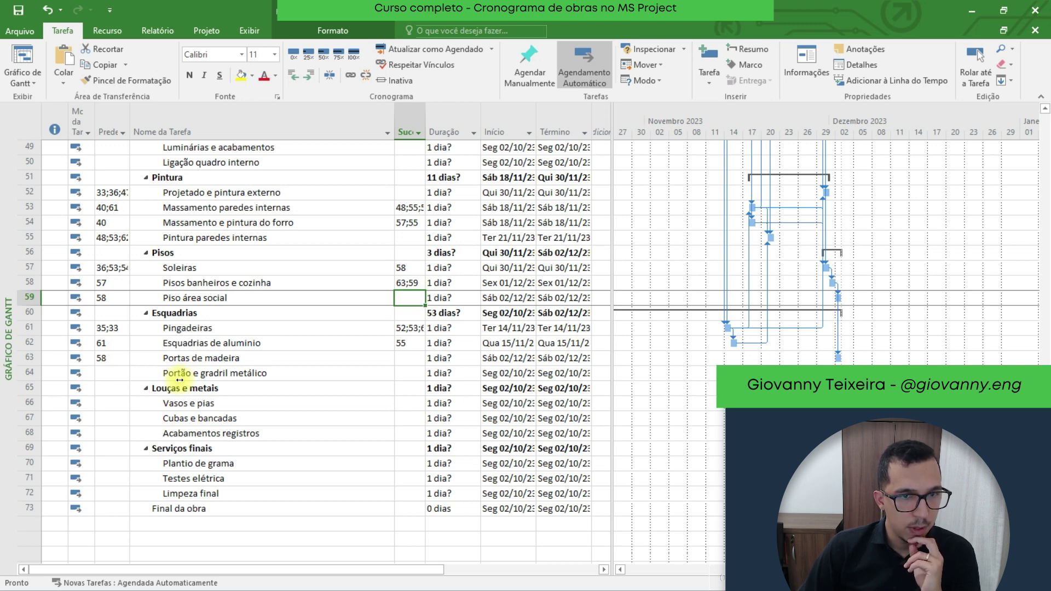
click(120, 360)
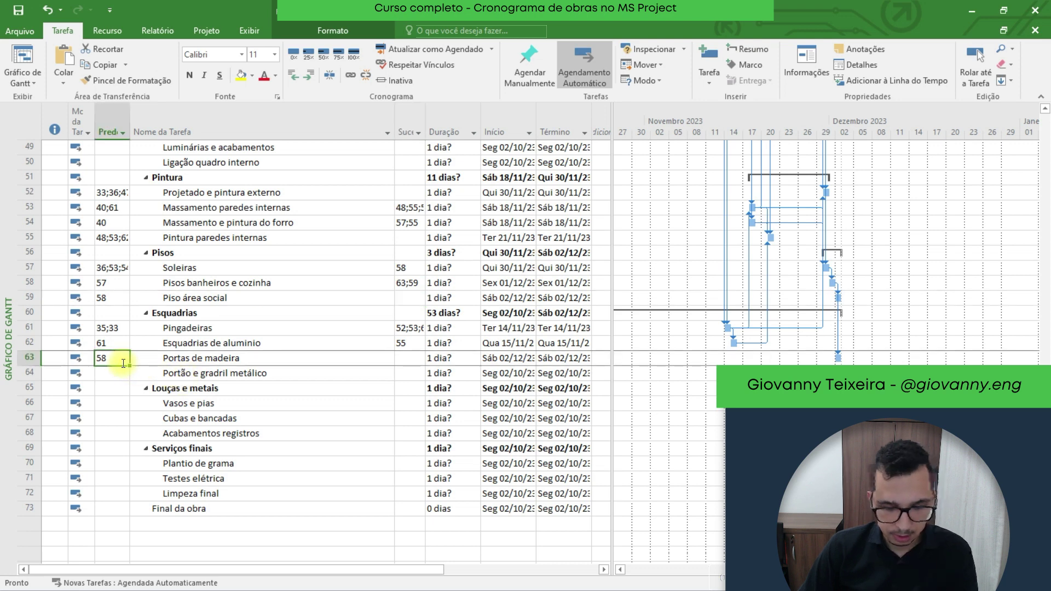
click(122, 363)
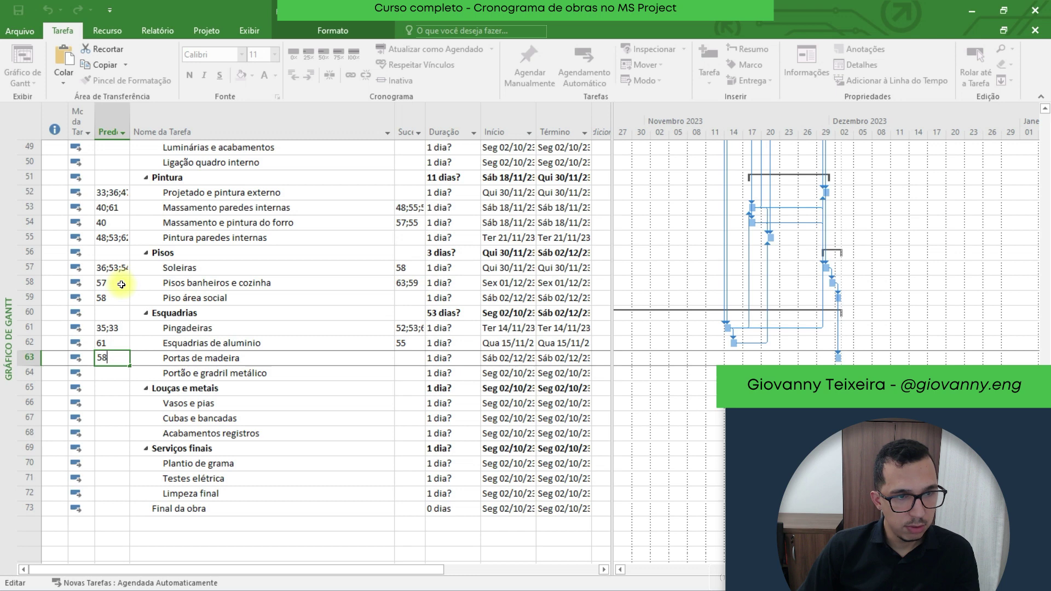
text(;)
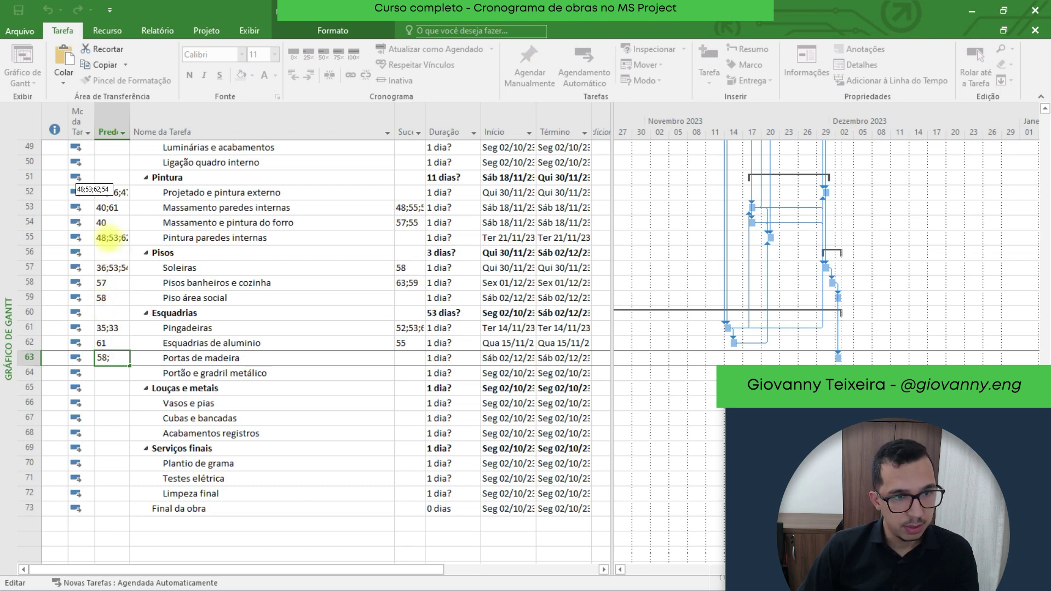
text(55)
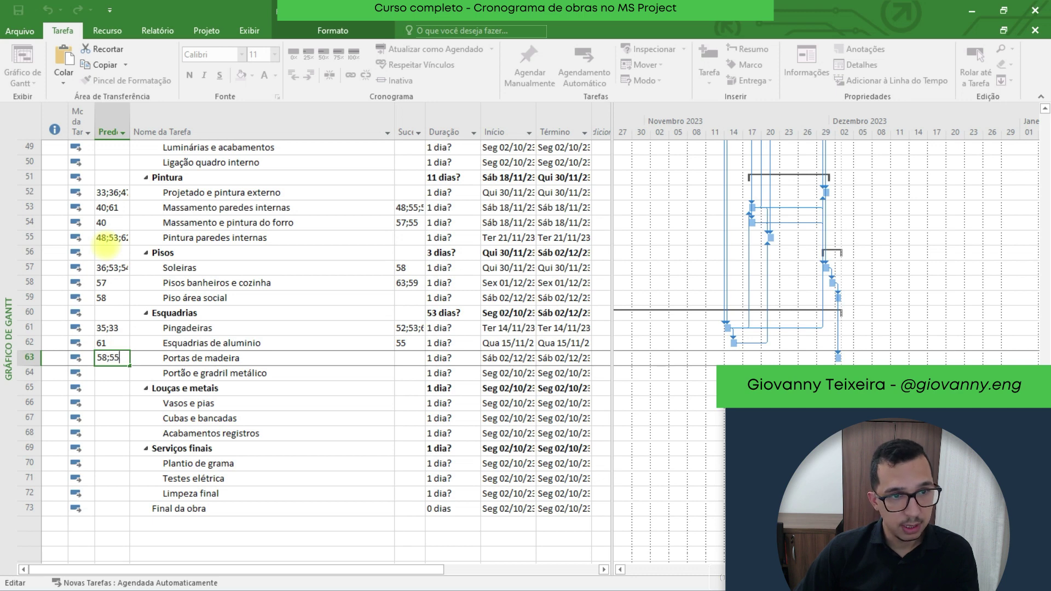
key(Return)
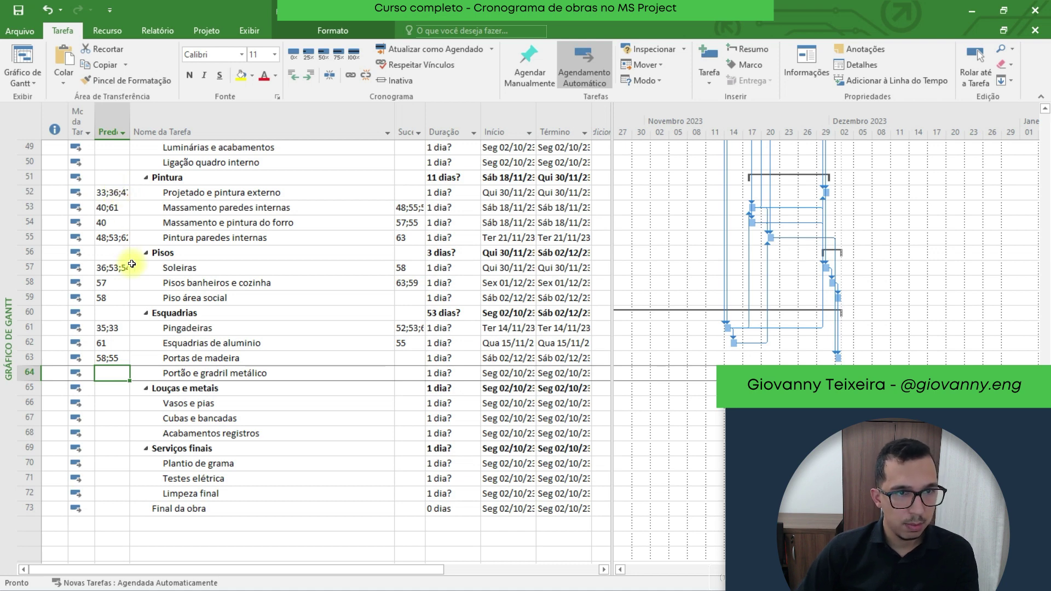
text(52)
key(Return)
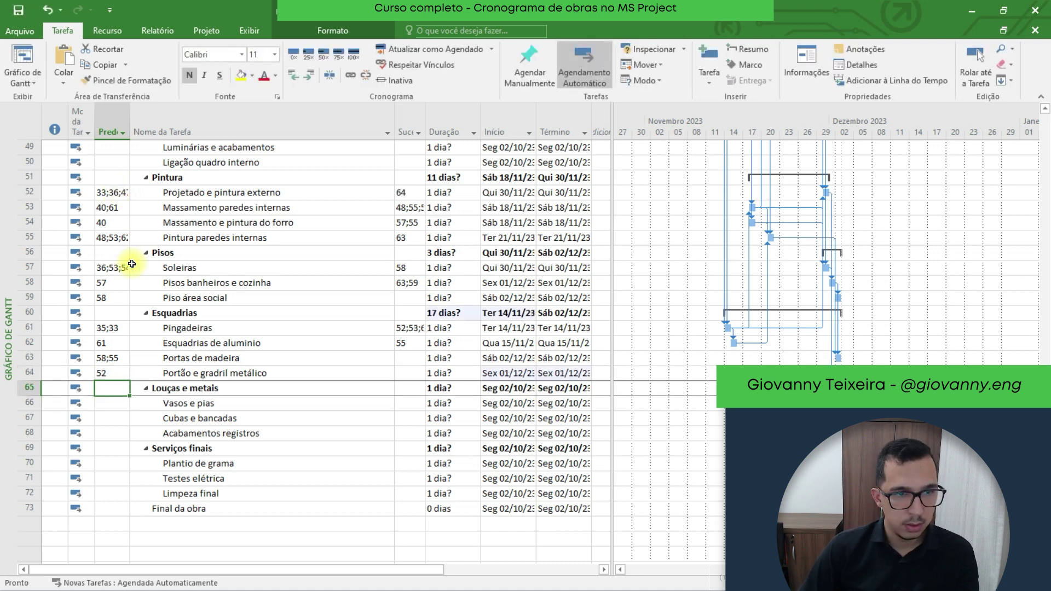
- Under Serviços finais, set task 64 as the predecessor of Plantio de grama and task 50 as that of Testes elétrica
click(111, 464)
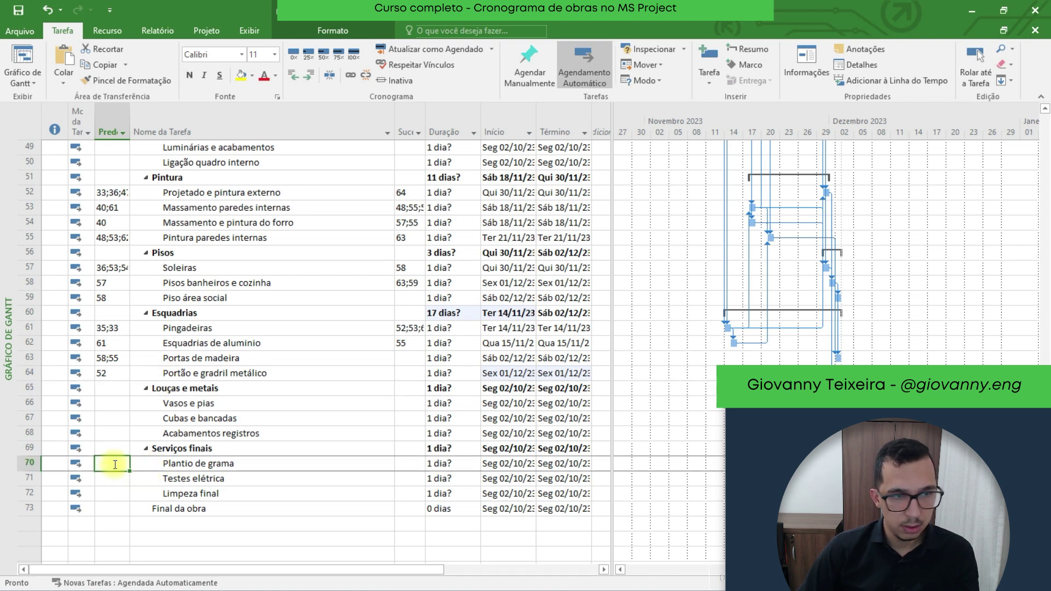
text(64)
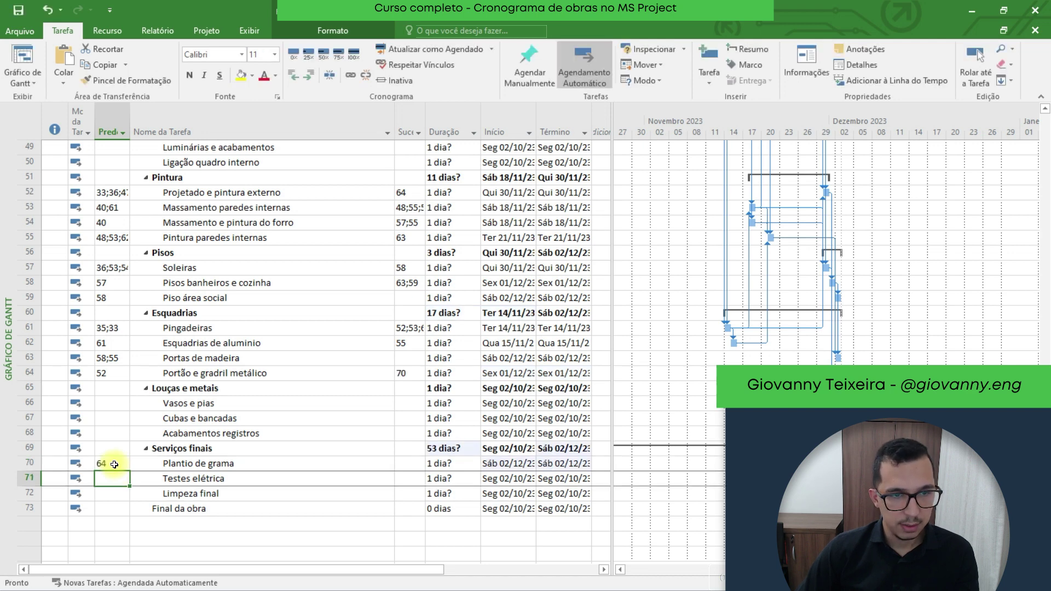
text(50)
key(Return)
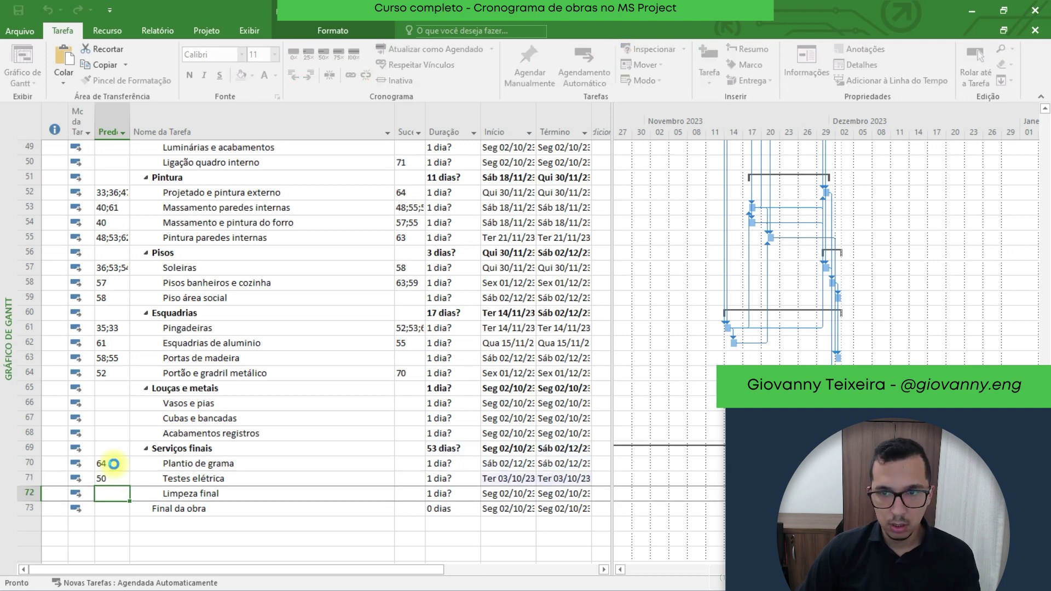
- Under Louças e metais, set task 58 as the predecessor of Vasos e pias and task 59 as that of Cubas e bancadas
scroll(116, 437, down, 1)
click(112, 357)
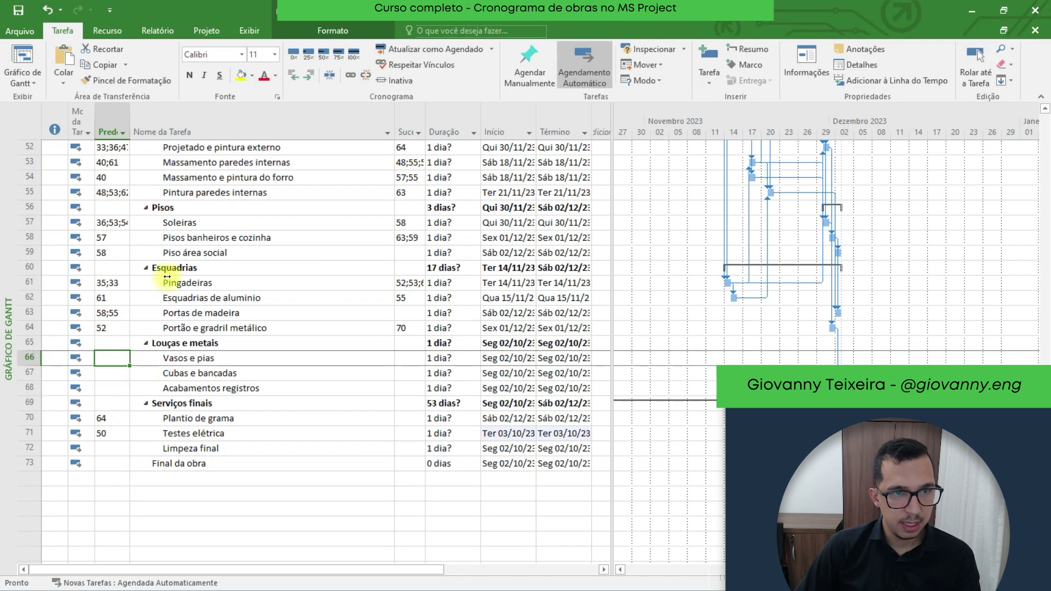
scroll(167, 277, up, 1)
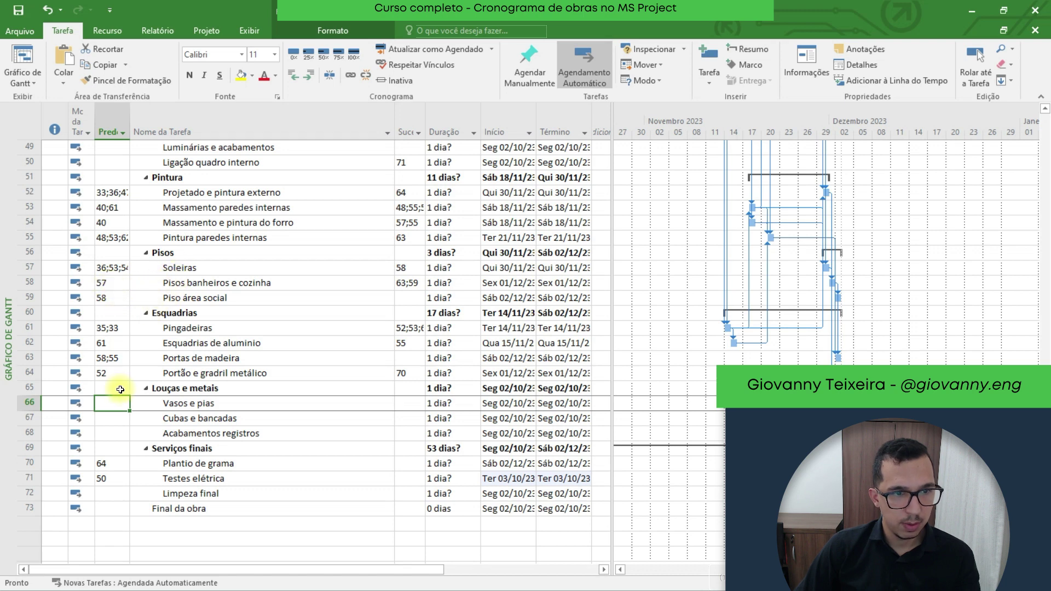
text(58)
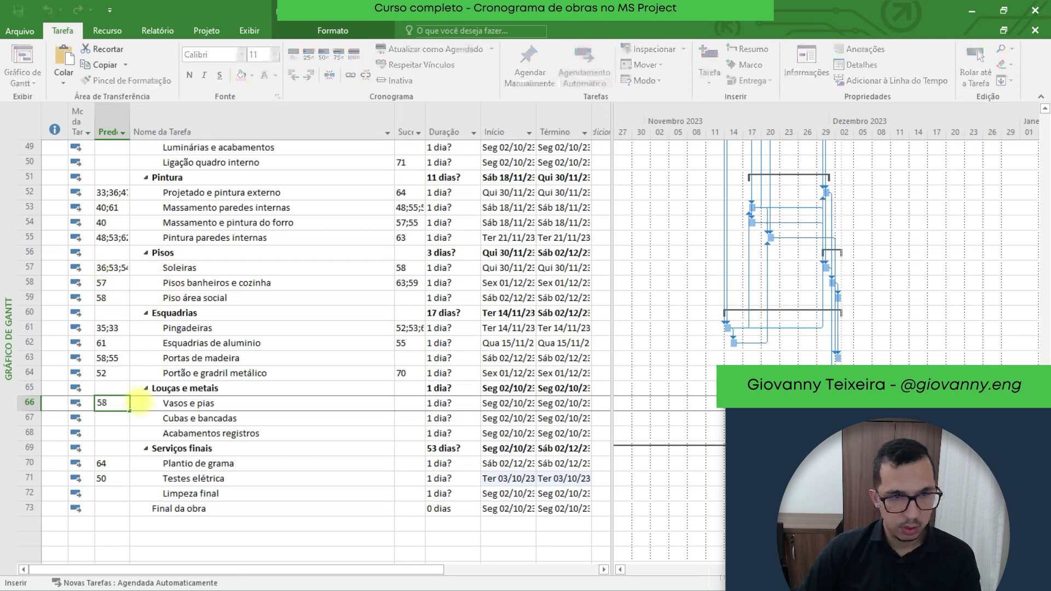
key(Return)
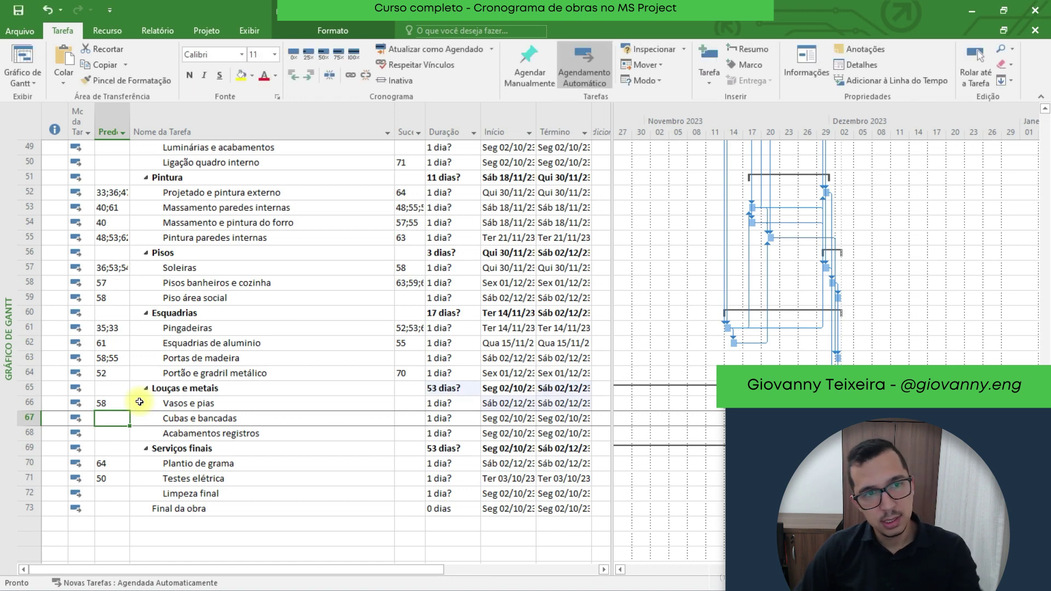
text(59)
key(Return)
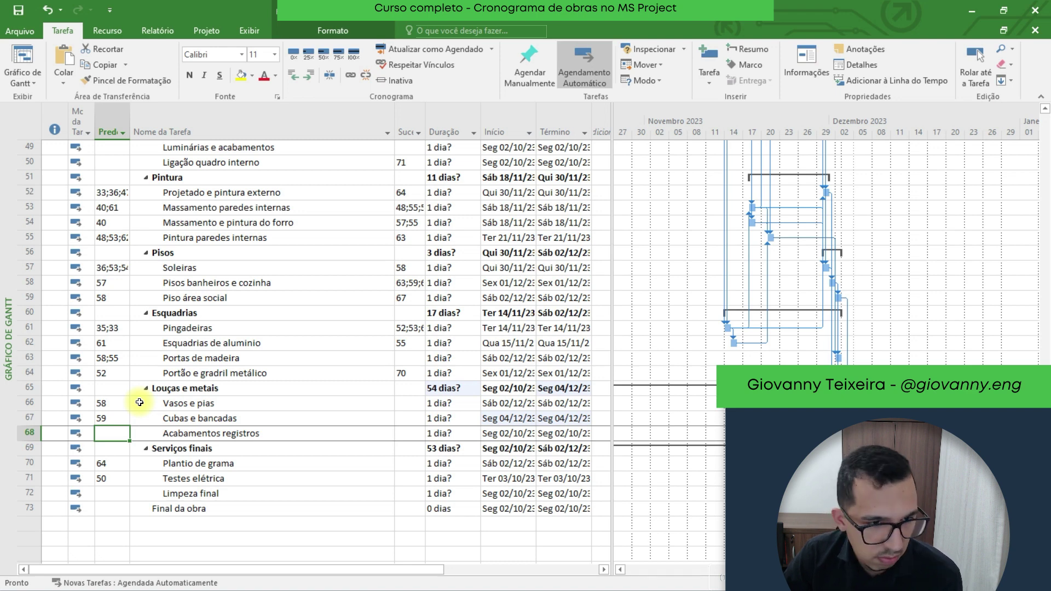
- Set task 67 as the predecessor of Acabamentos registros with a start-to-start (II) link
scroll(307, 343, down, 2)
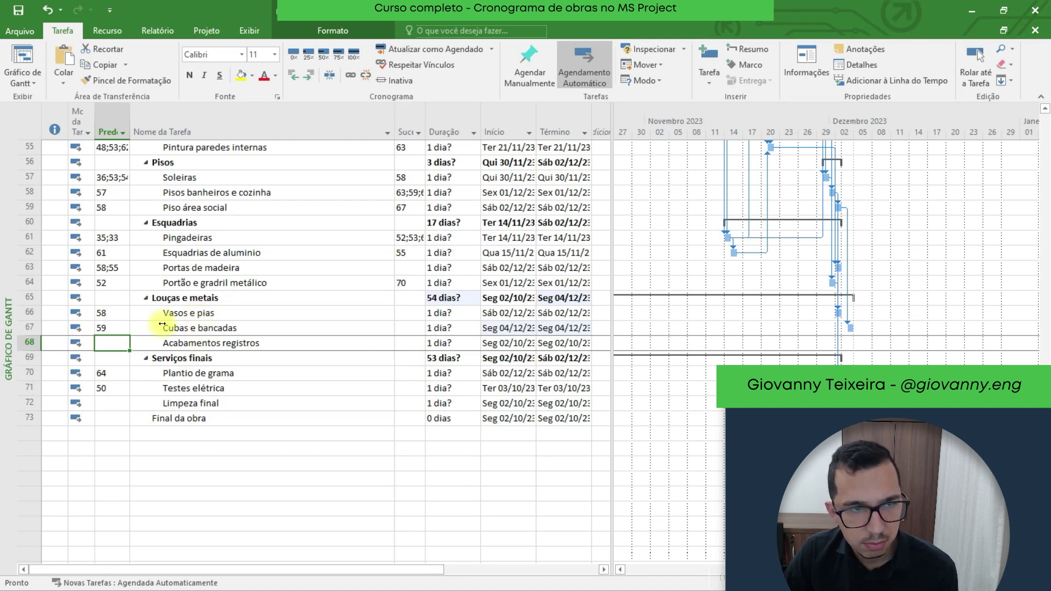
click(111, 332)
click(117, 344)
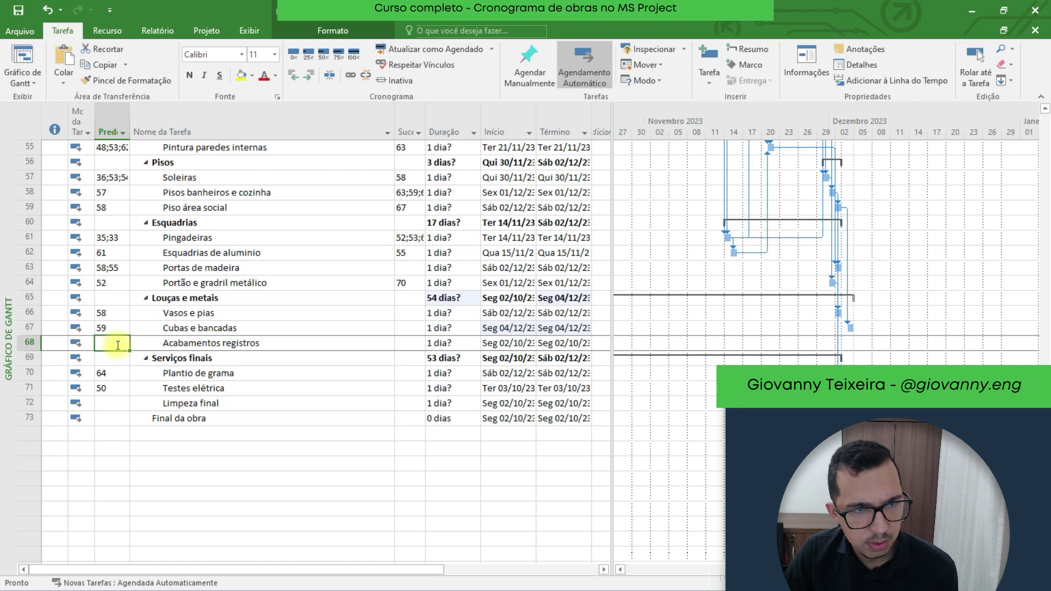
text(67)
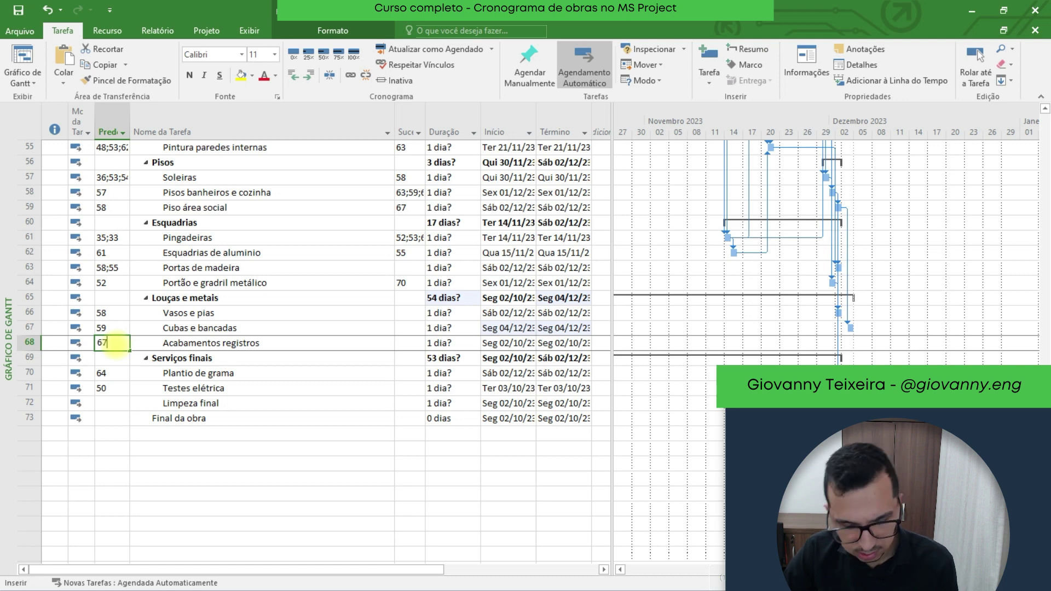
key(Return)
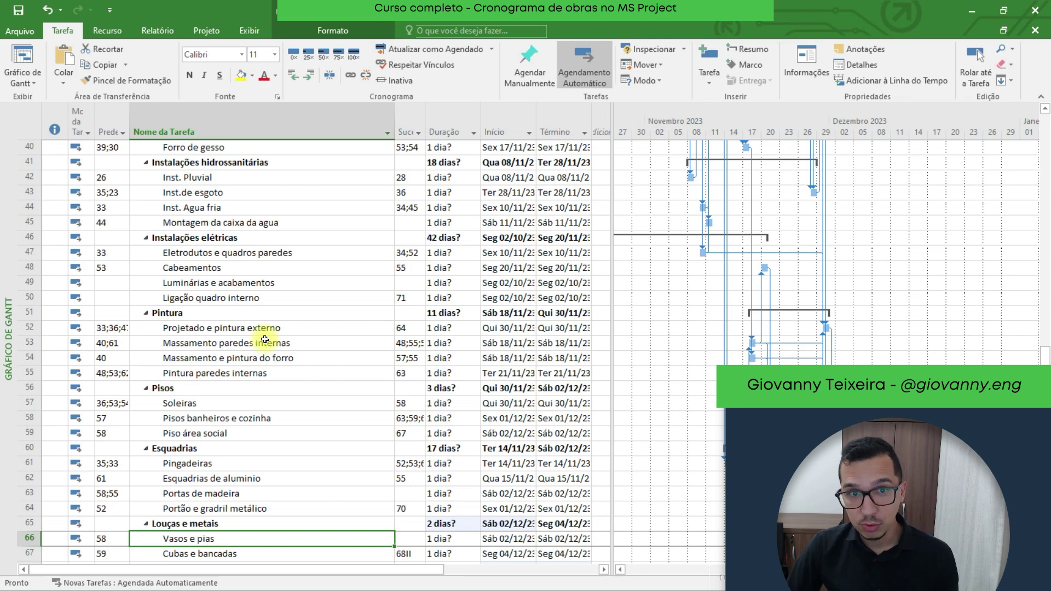
- Add task 6 to the predecessors of Locação de obra so that they read 2;6
scroll(273, 339, up, 13)
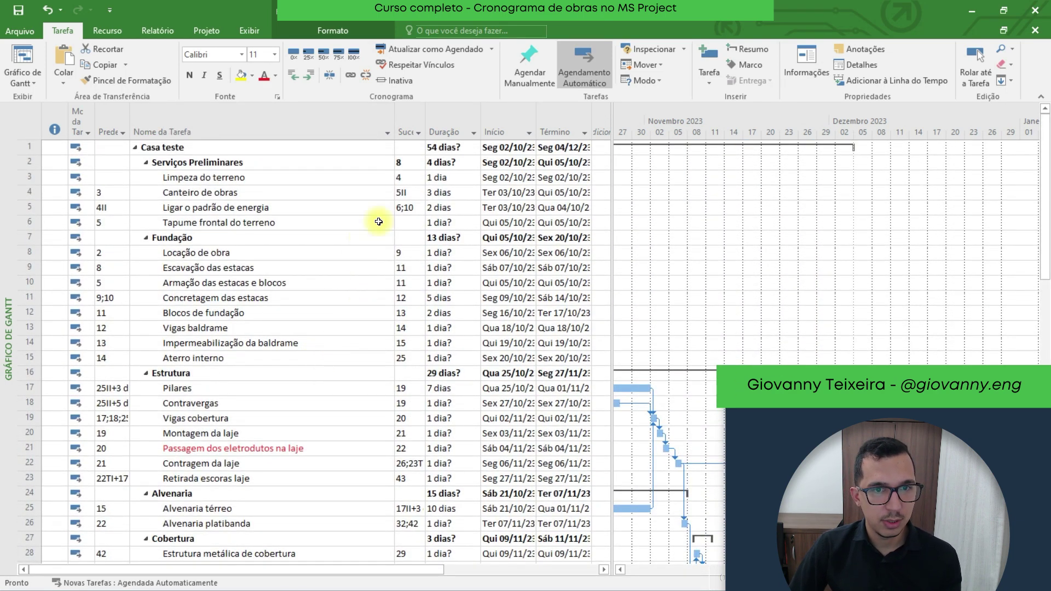
click(403, 220)
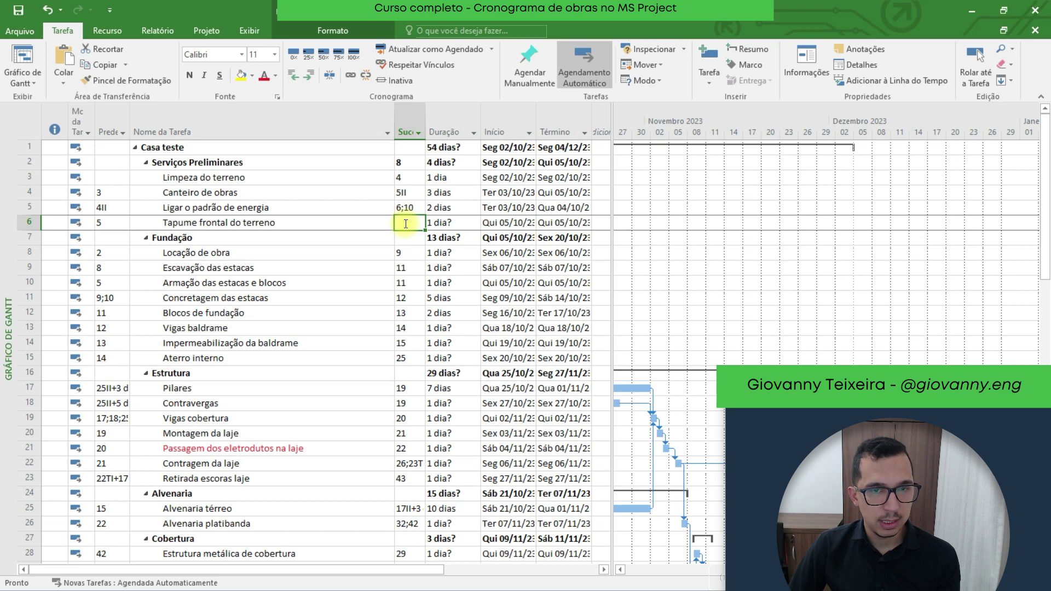
drag(684, 570, 674, 568)
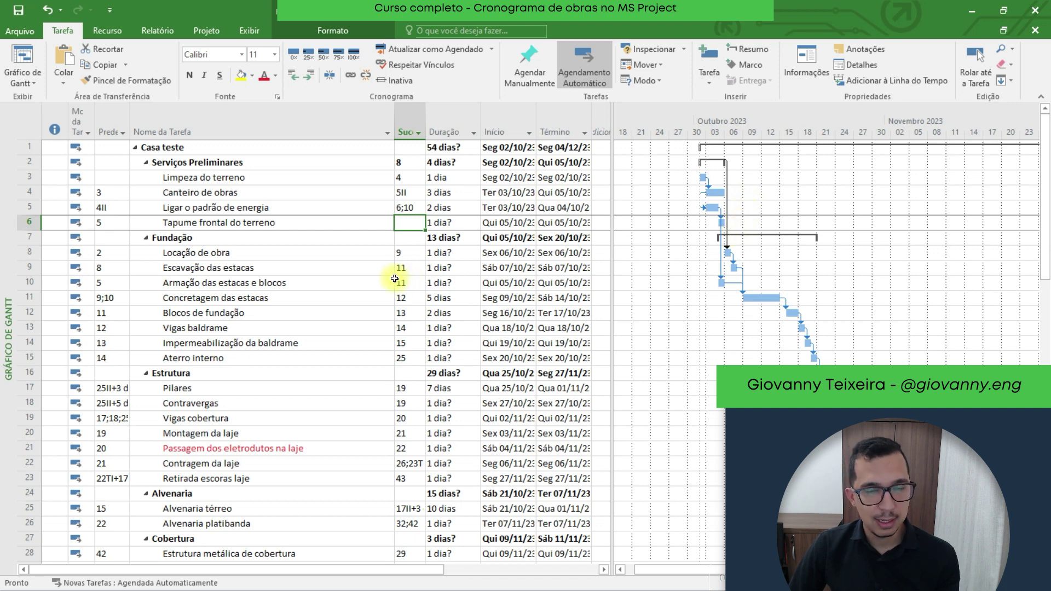
click(270, 253)
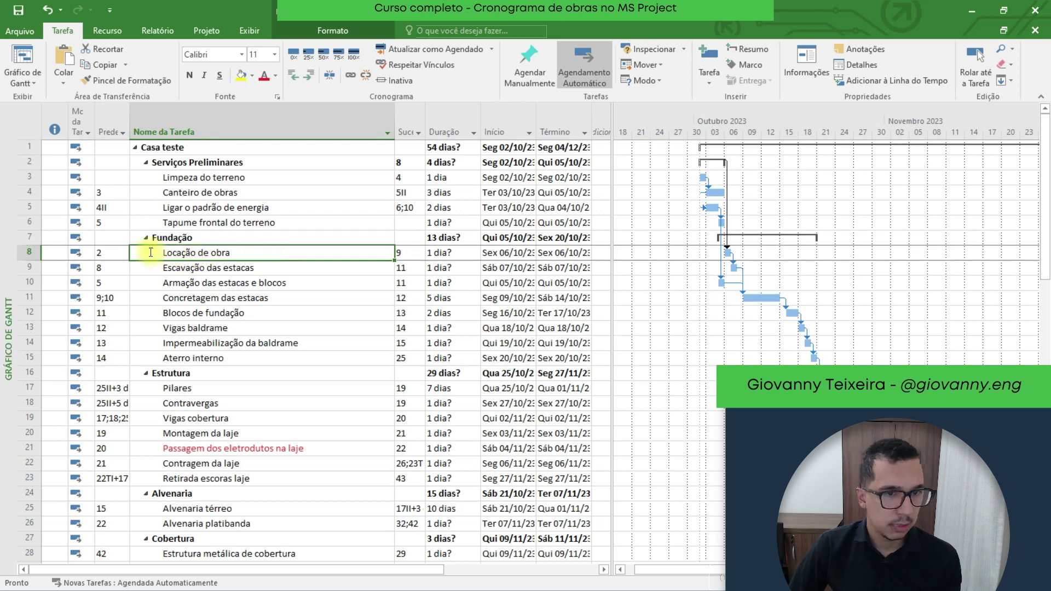
click(120, 254)
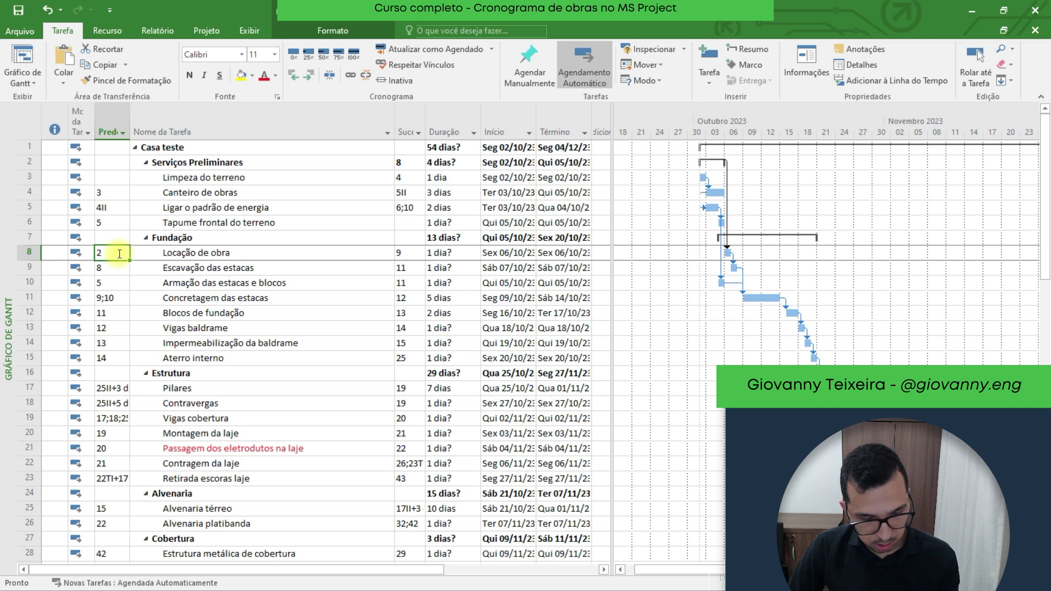
click(119, 254)
text(;6)
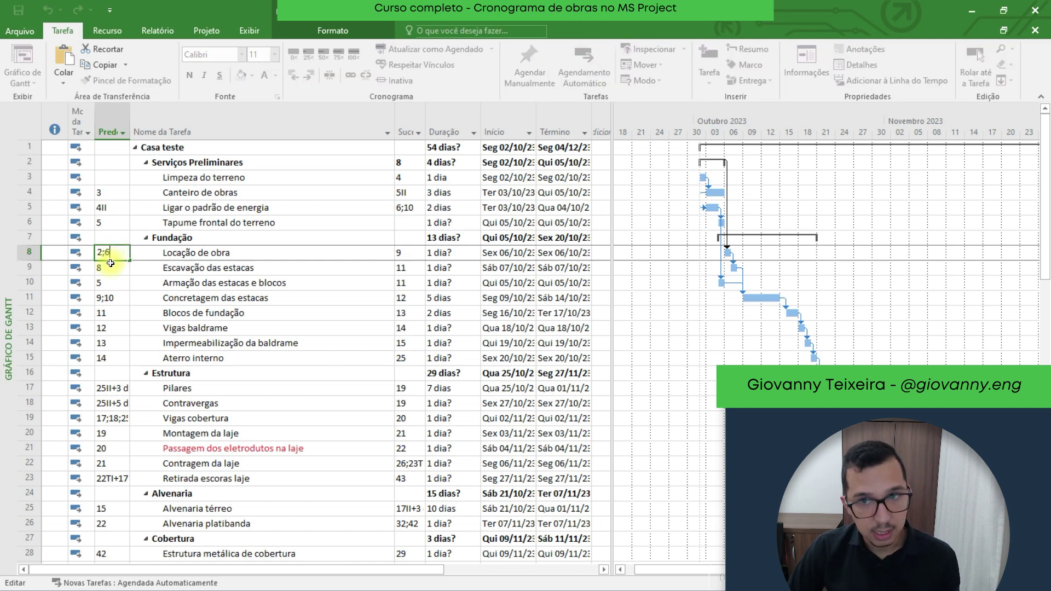
key(Return)
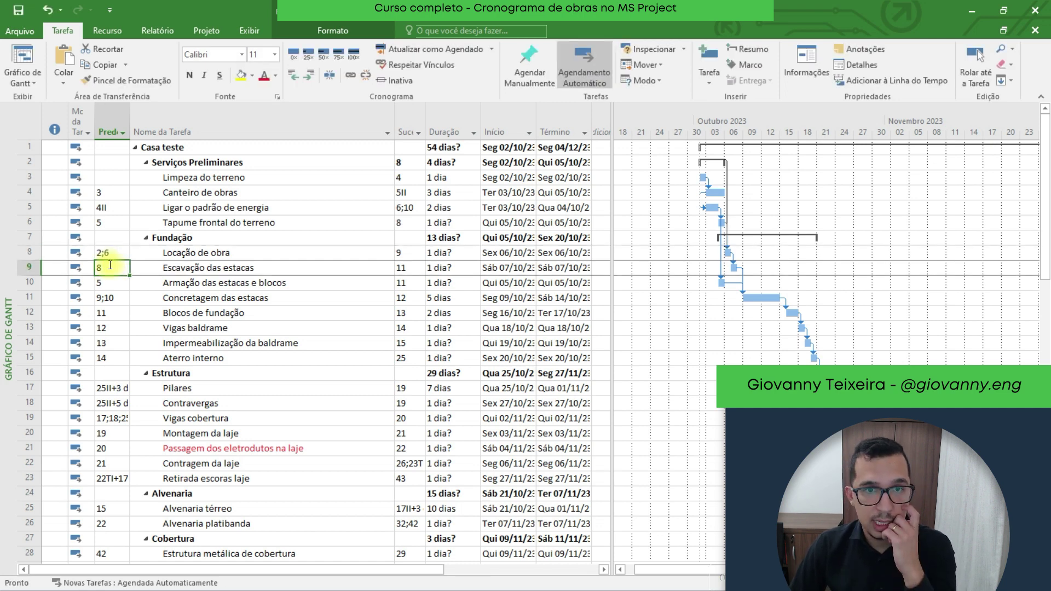
- Add task 45 to the predecessors of Revestimento banheiro so that they read 35;45
scroll(238, 307, down, 3)
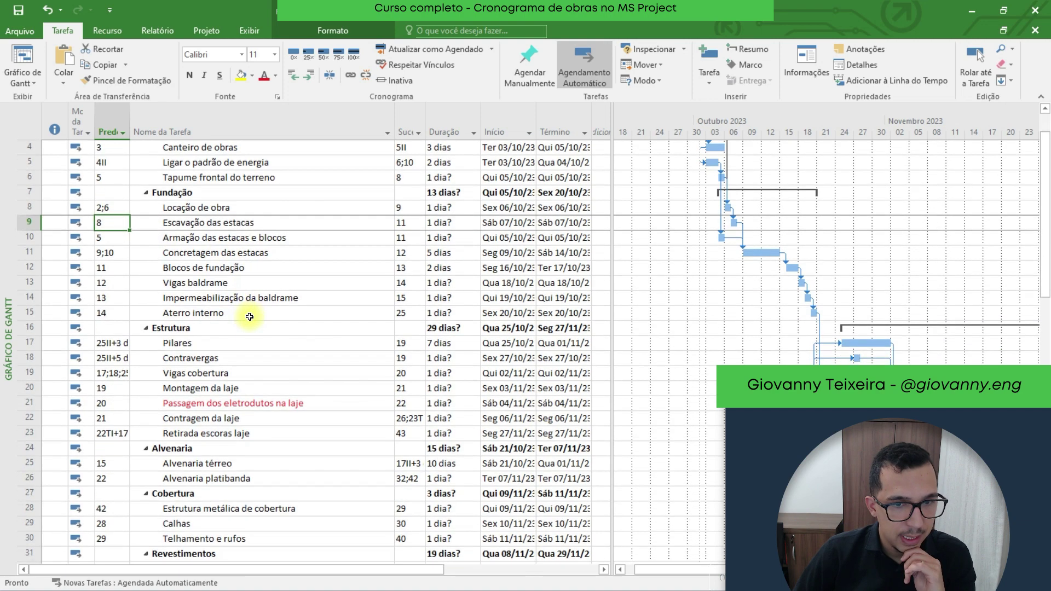
scroll(252, 321, down, 6)
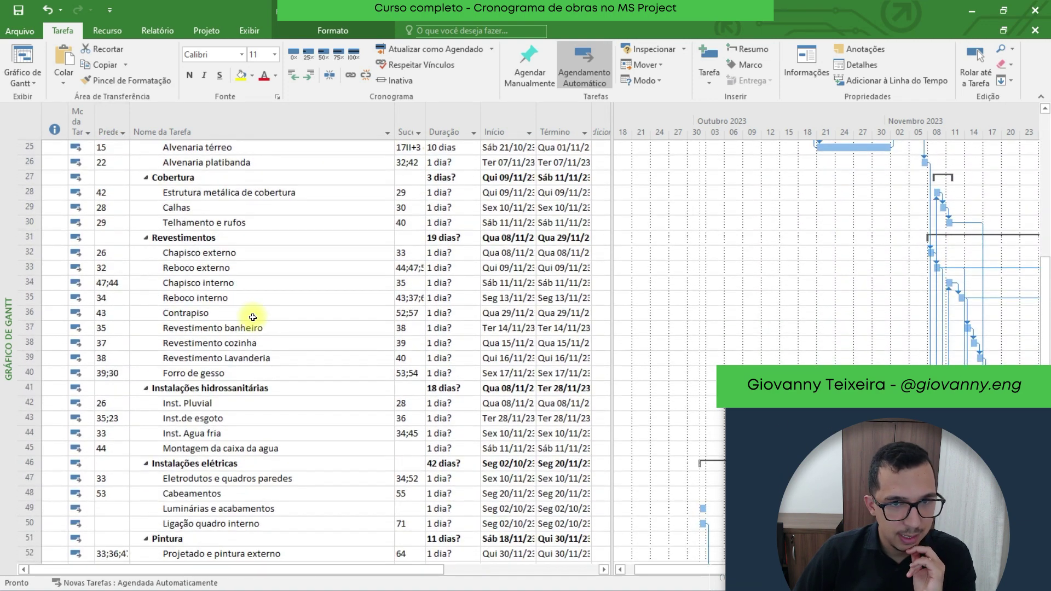
scroll(344, 317, down, 2)
click(416, 362)
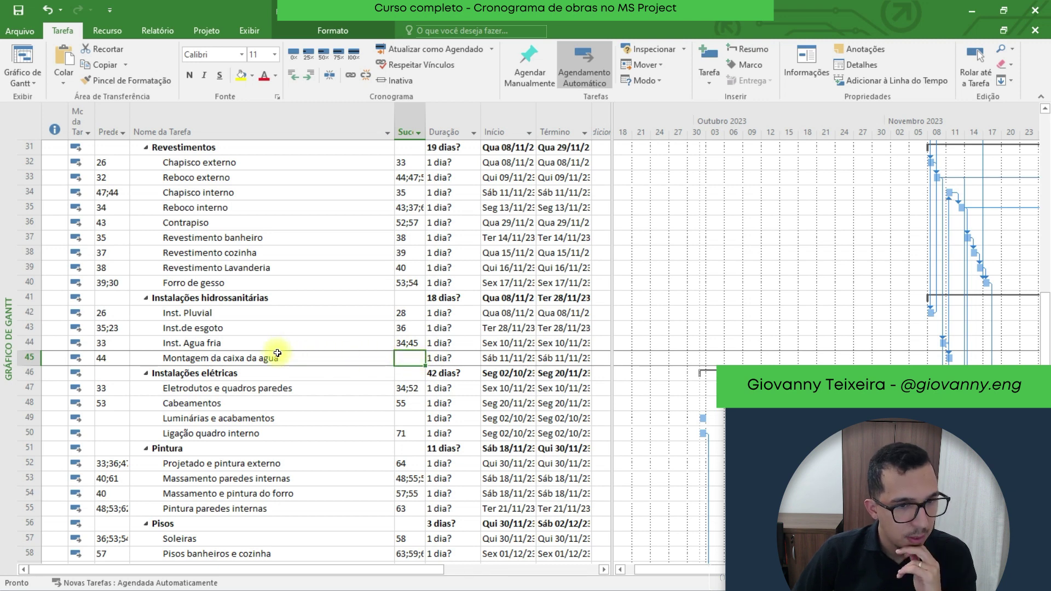
scroll(277, 353, down, 1)
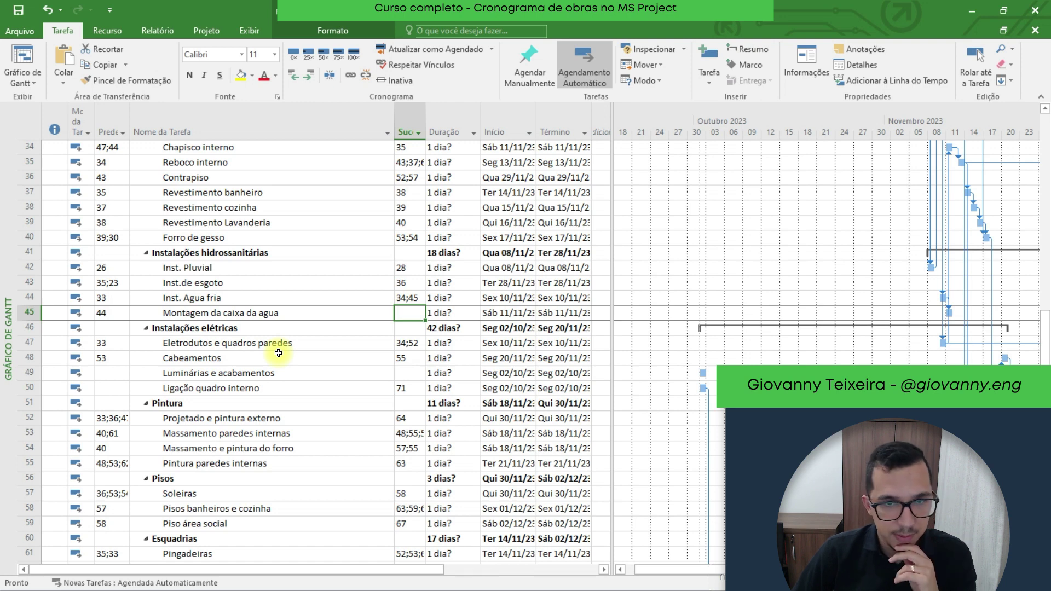
click(268, 192)
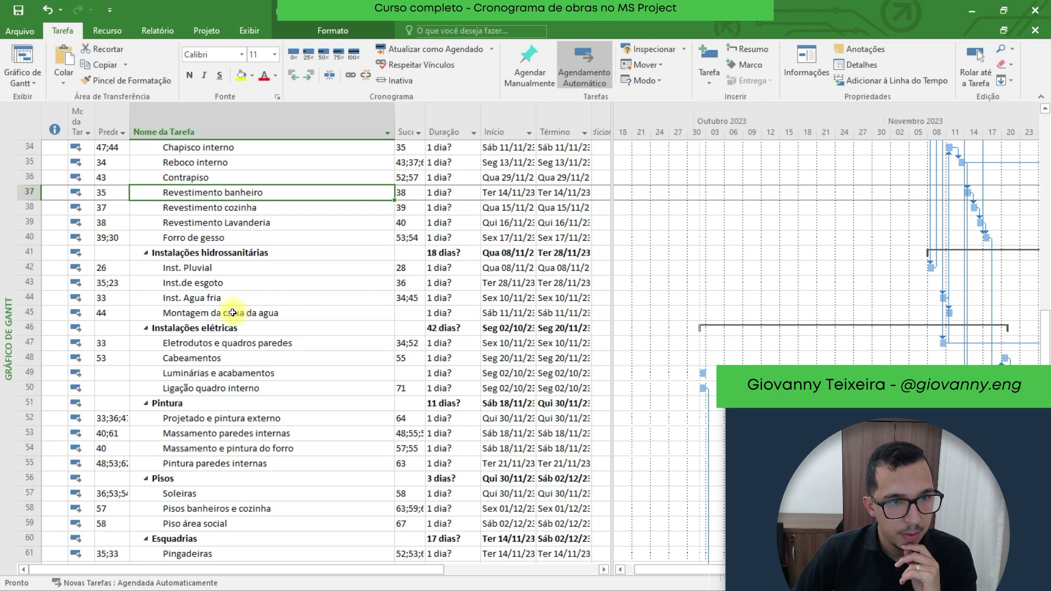
click(178, 316)
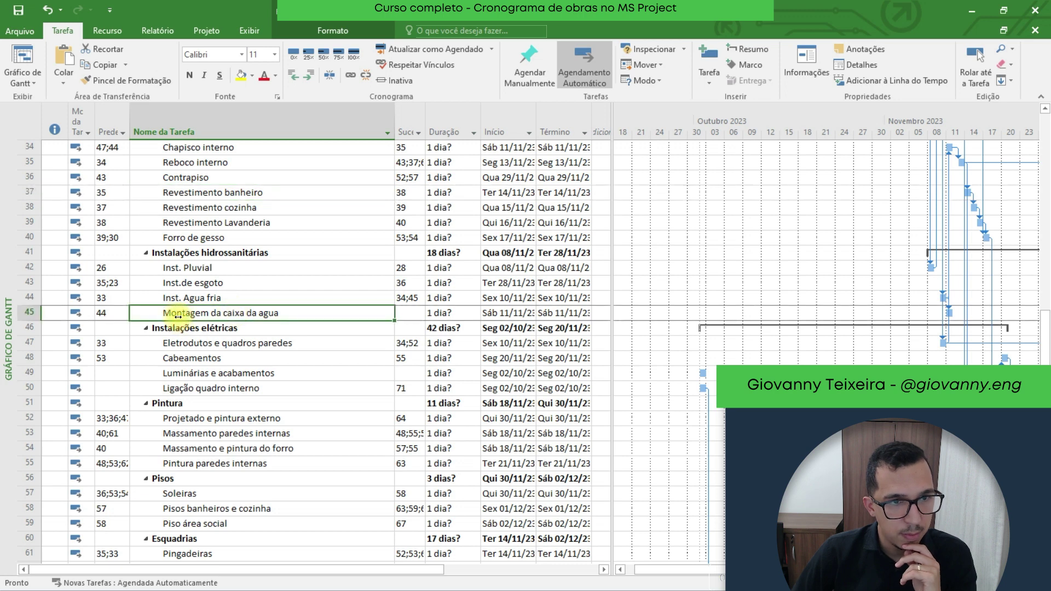
click(122, 195)
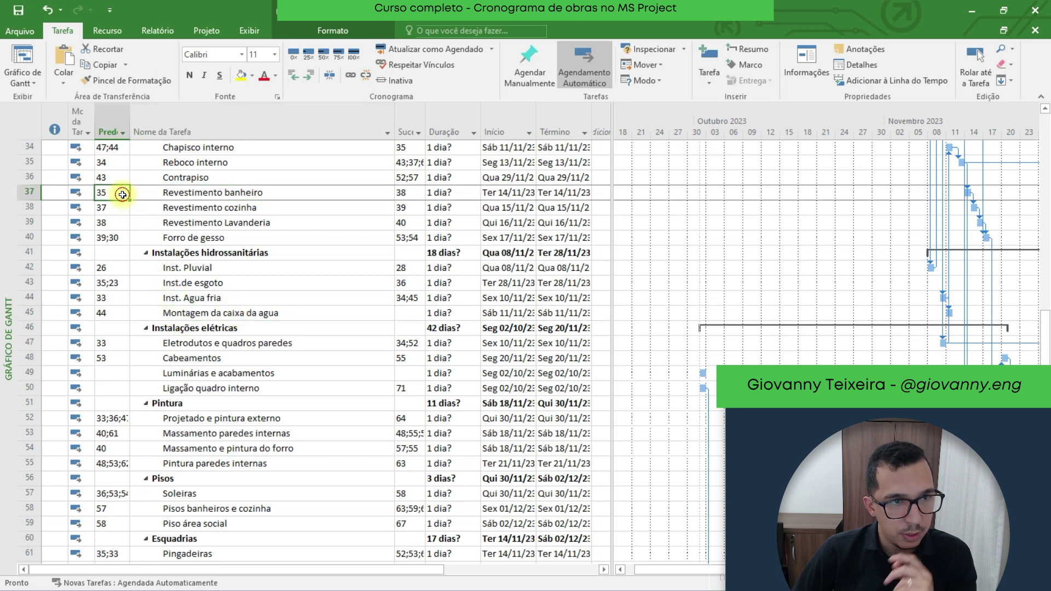
click(123, 194)
text(;)
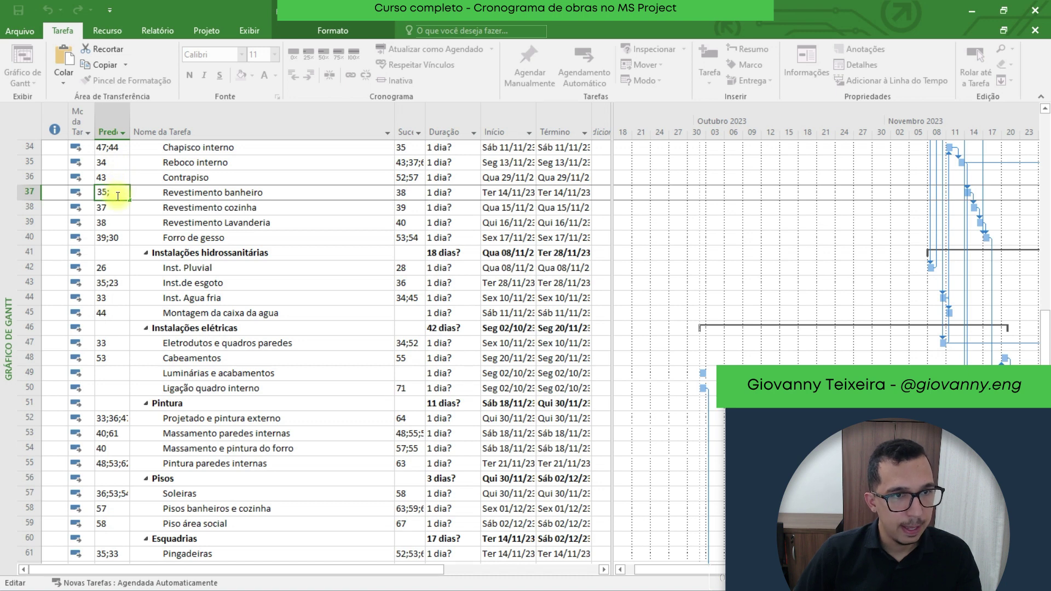
text(45)
key(Return)
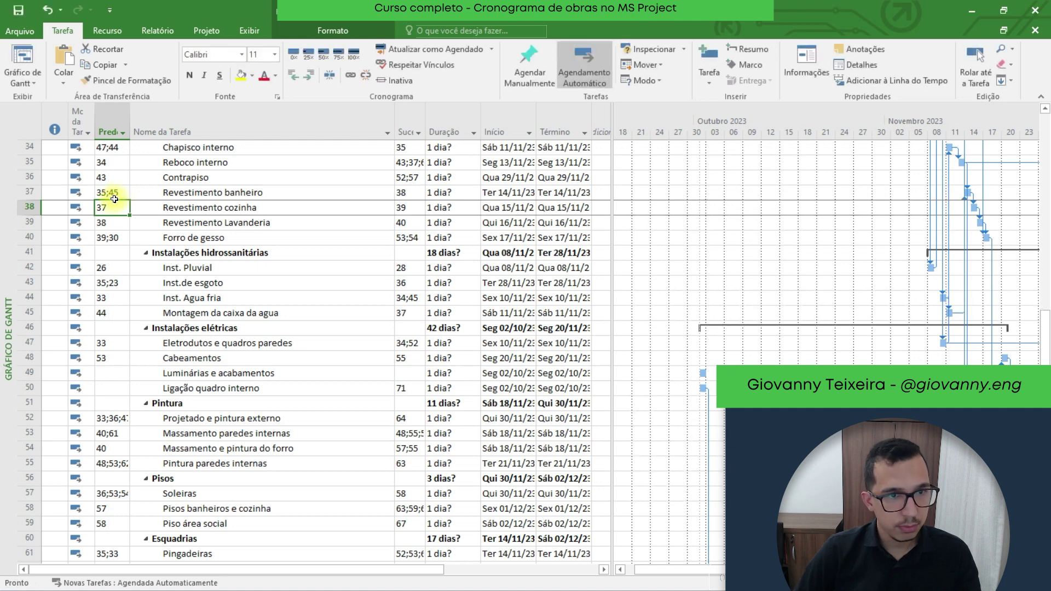
- Under Instalações elétricas, set tasks 54;55 as the predecessors of Luminárias e acabamentos and task 49 as that of Ligação quadro interno
scroll(178, 298, down, 1)
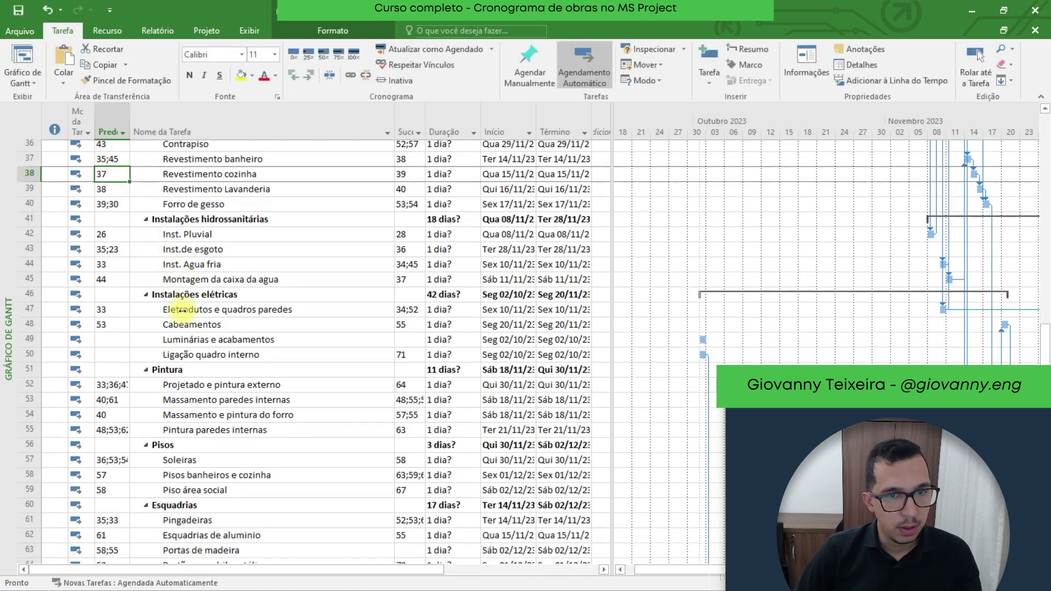
click(201, 328)
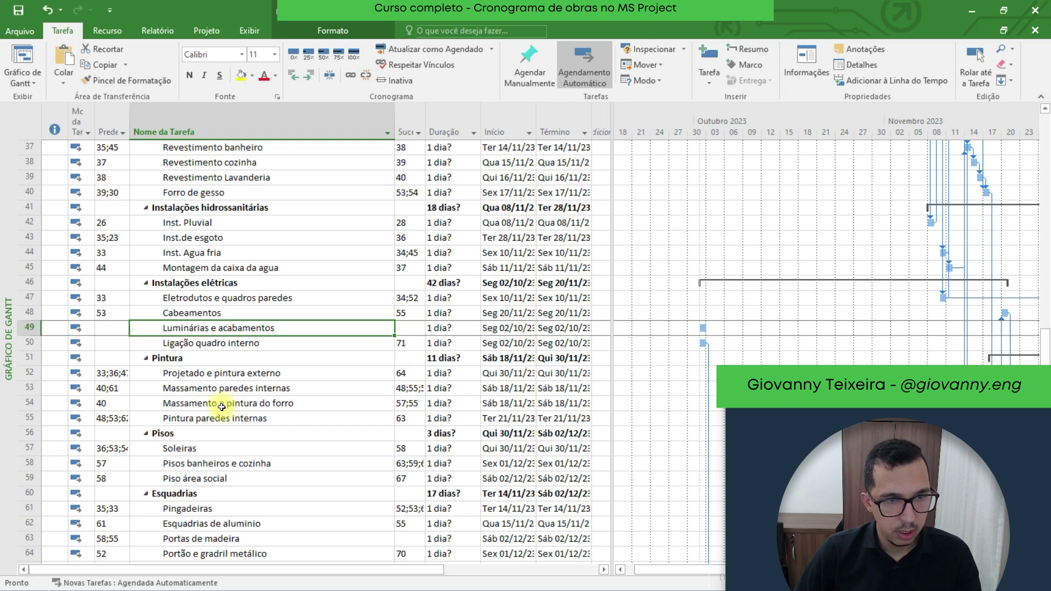
click(123, 326)
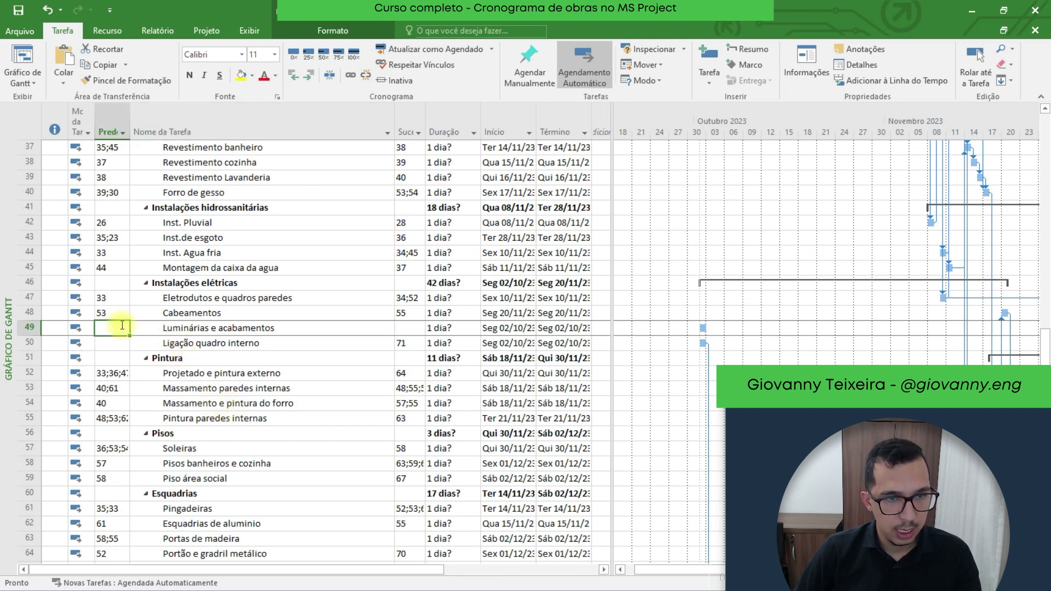
click(211, 406)
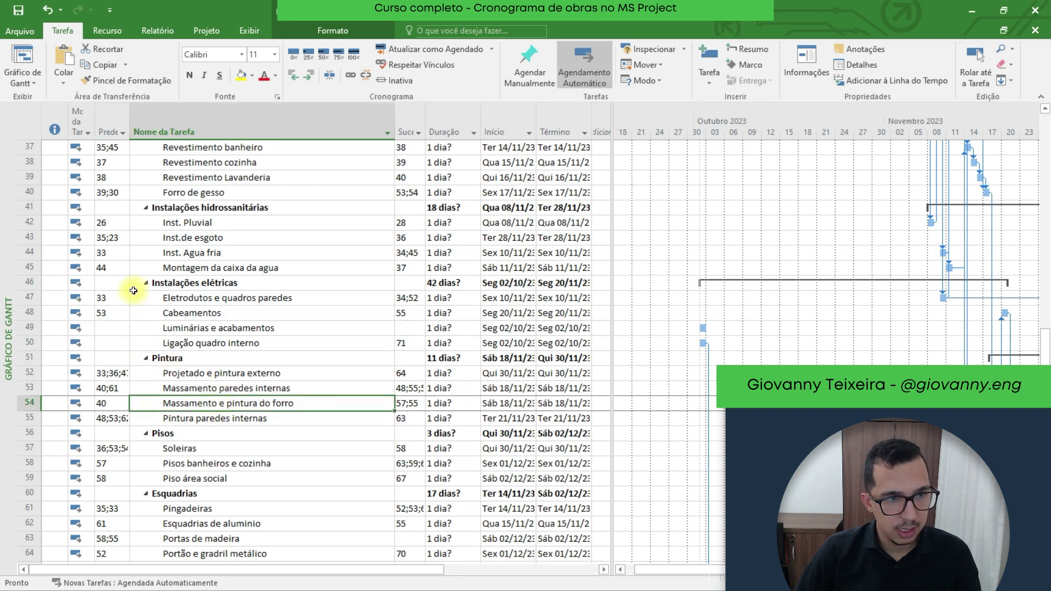
click(112, 328)
text(53;)
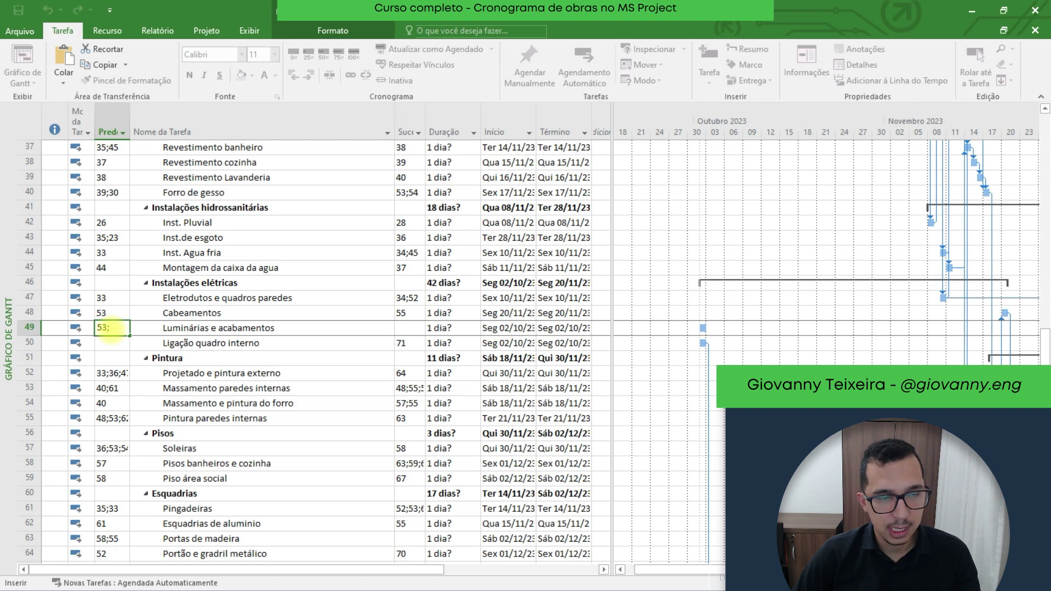
text(55)
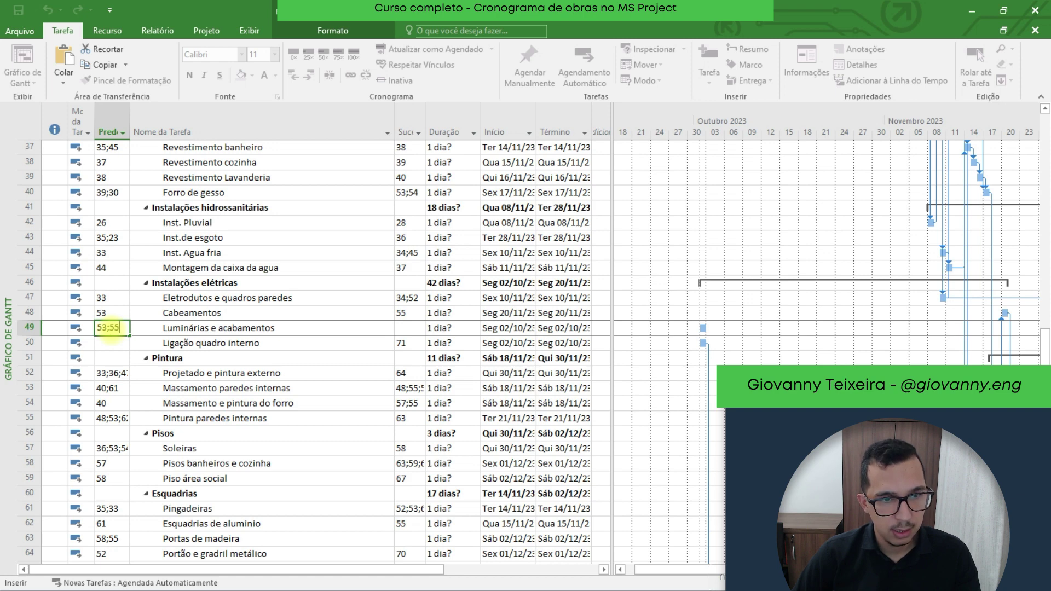
key(BackSpace)
key(BackSpace)
key(BackSpace)
key(BackSpace)
text(4;55)
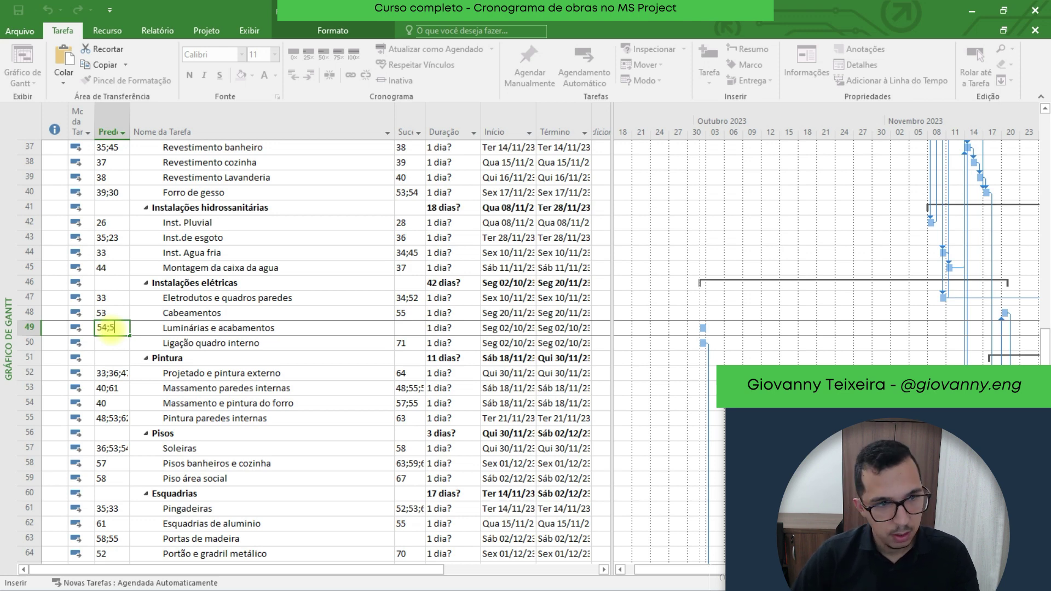
key(Return)
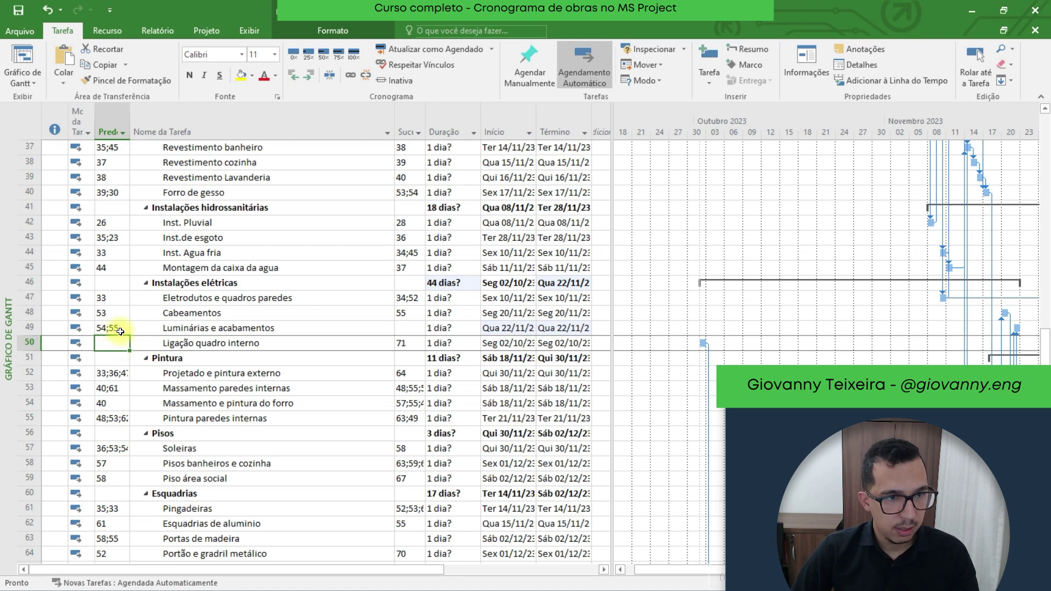
text(45)
key(Return)
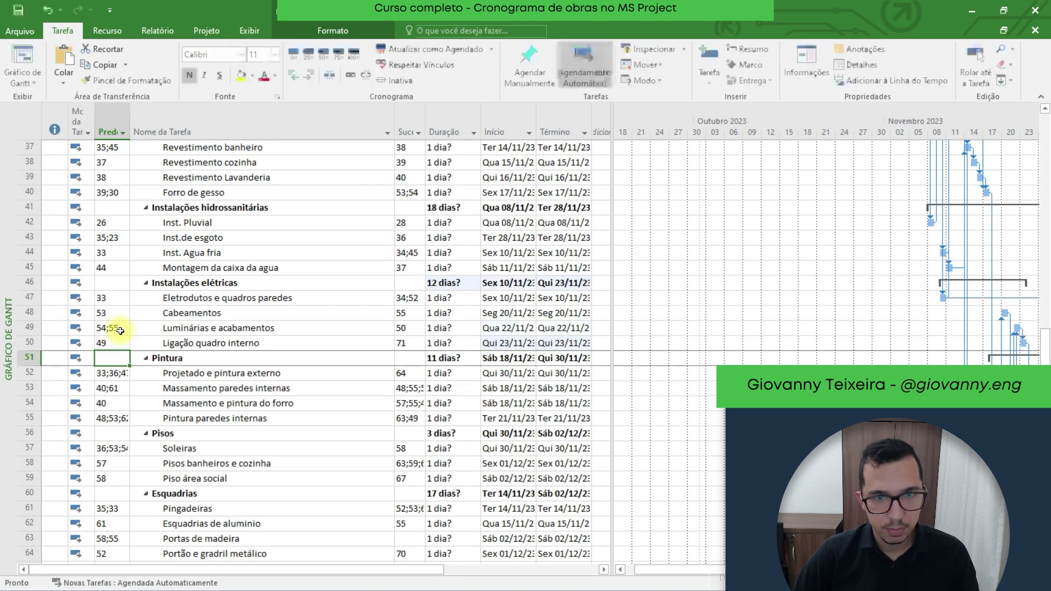
- Under Serviços finais, set tasks 58;68;63 as the predecessors of Limpeza final
scroll(157, 354, down, 3)
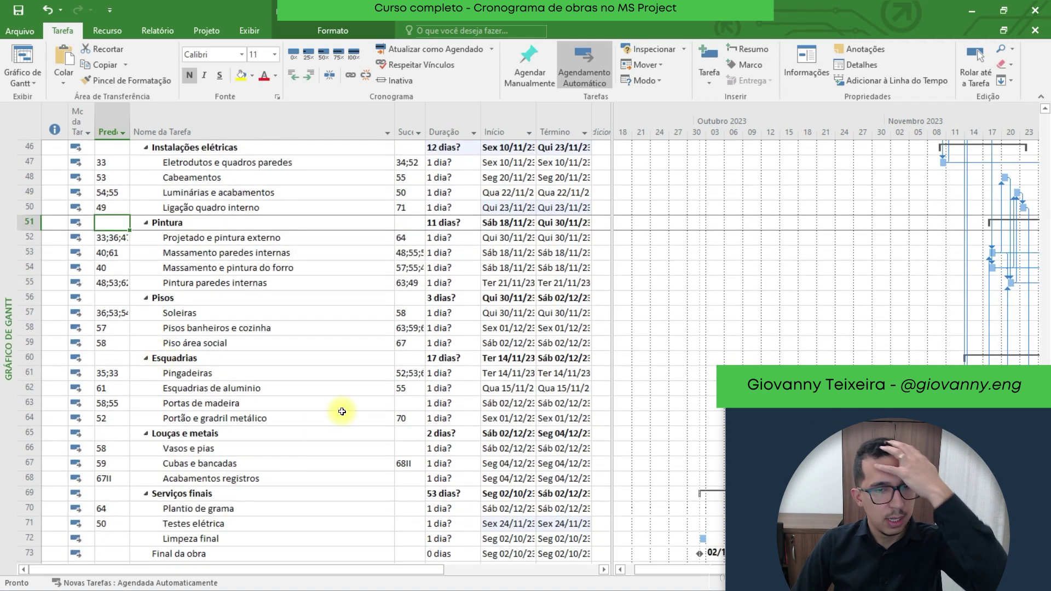
click(408, 403)
scroll(398, 411, down, 2)
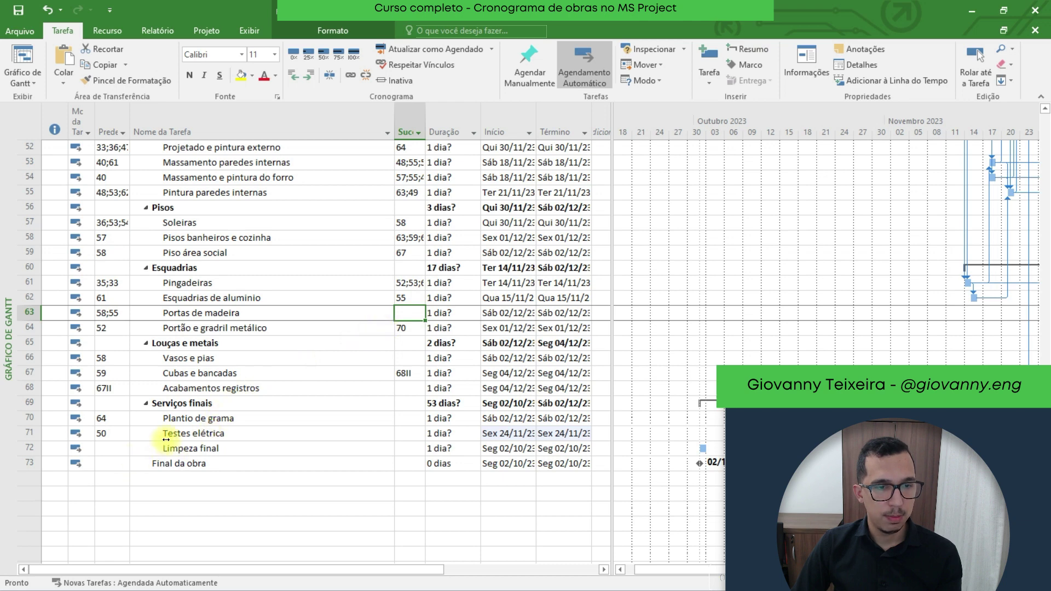
click(120, 449)
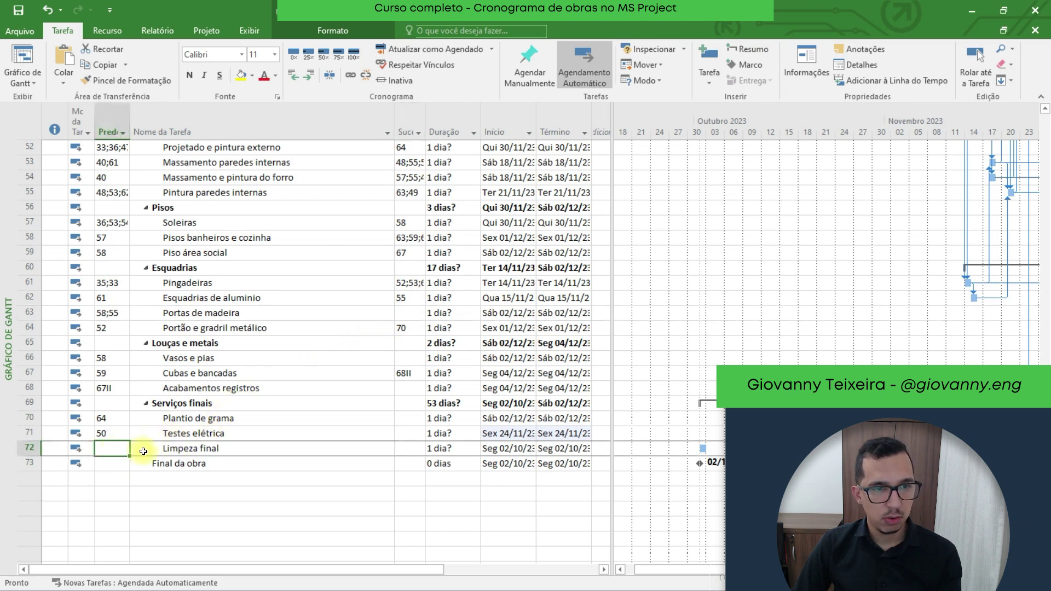
text(58;)
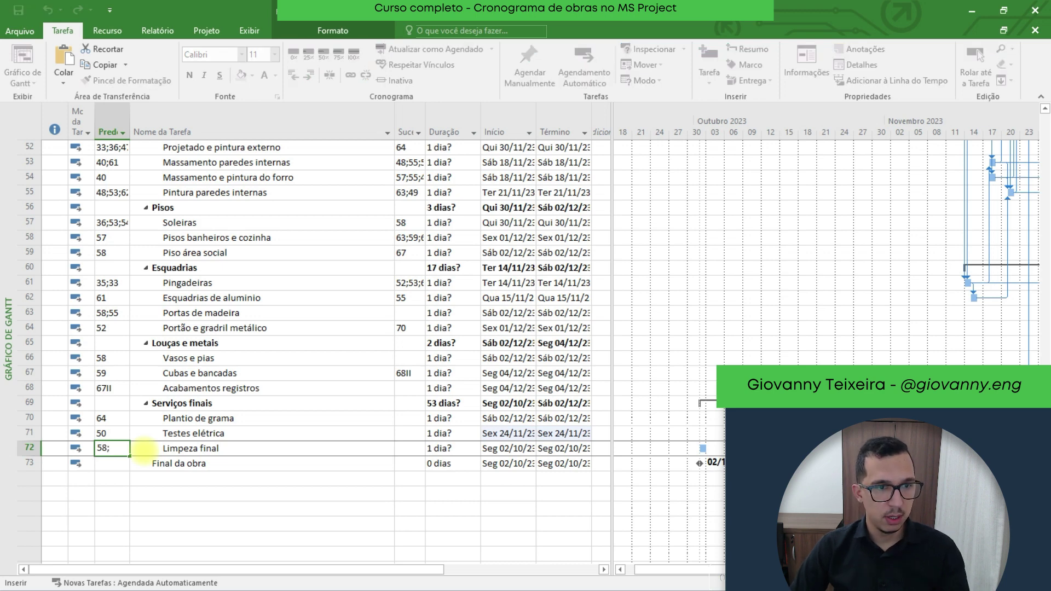
text(59)
key(BackSpace)
key(BackSpace)
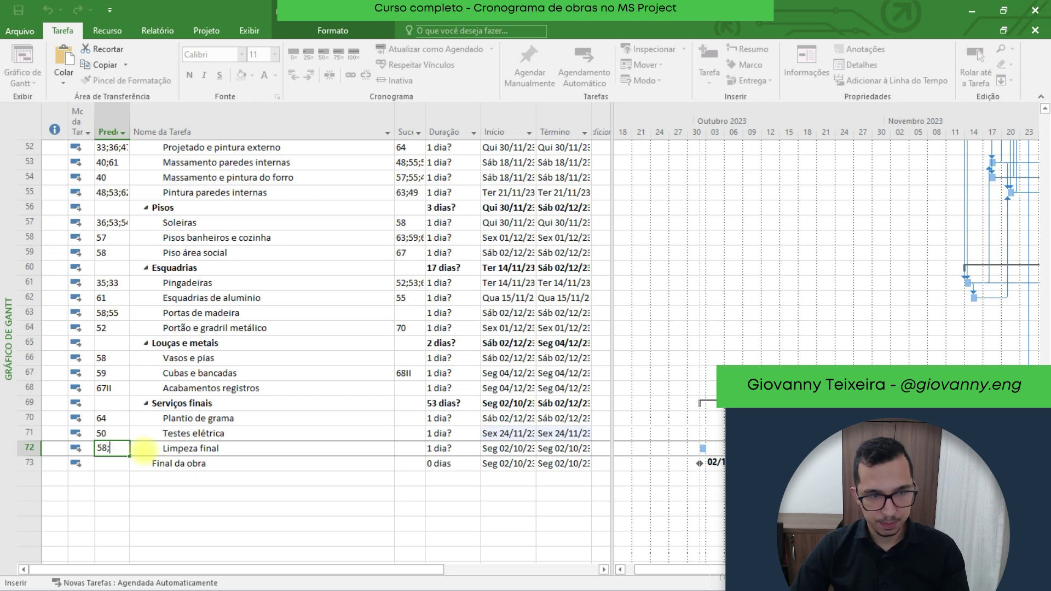
text(68;)
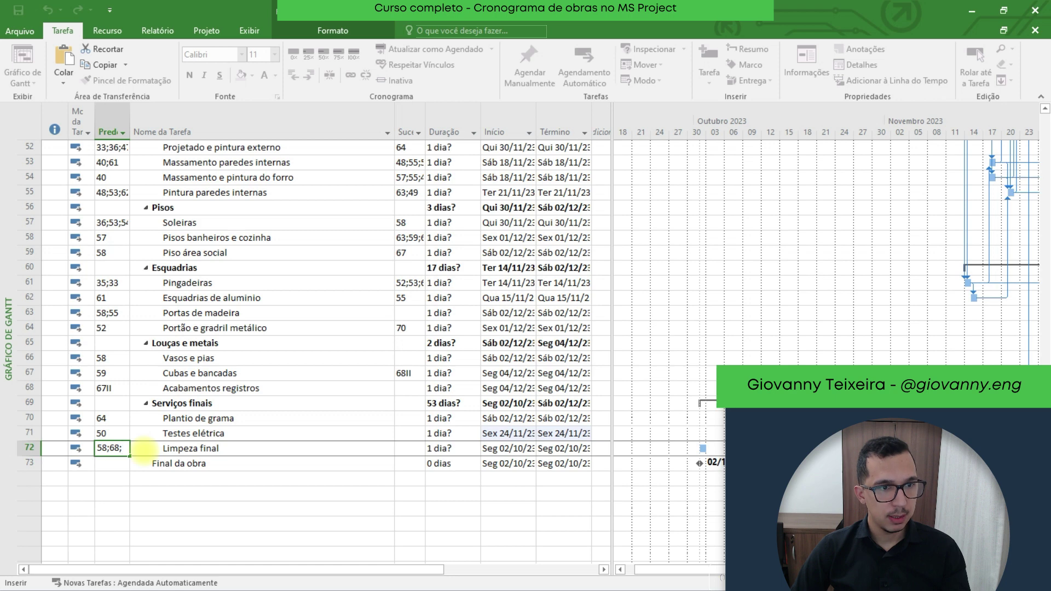
text(63)
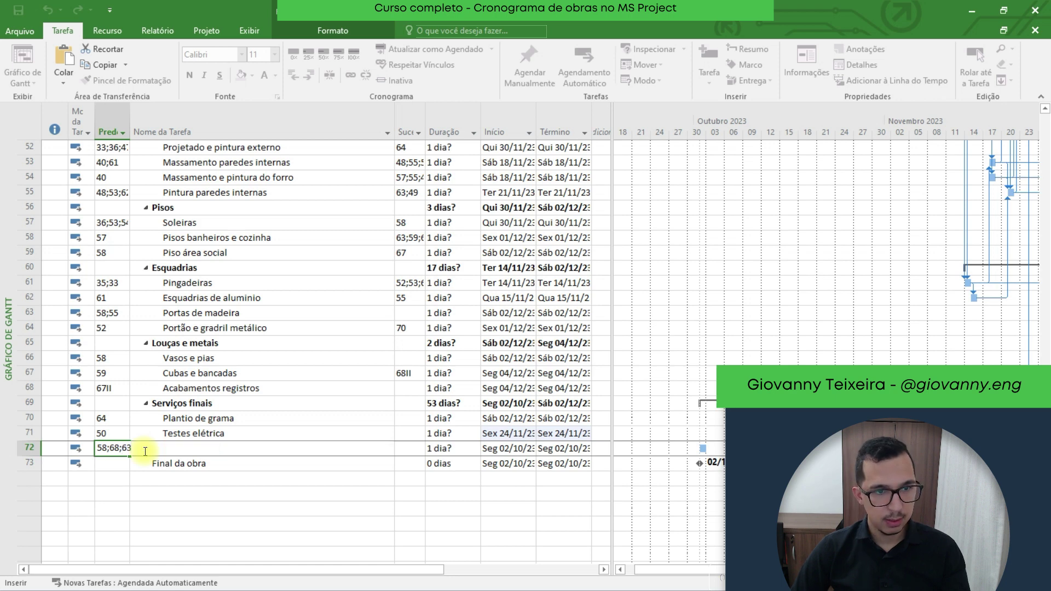
key(Return)
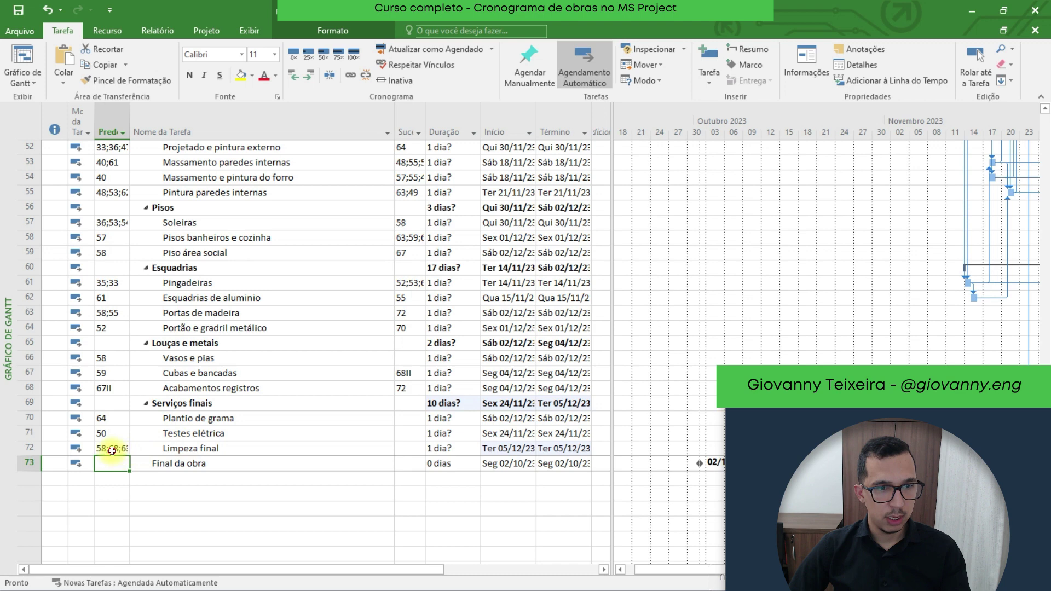
- Set task 72 as the predecessor of Final da obra
click(112, 449)
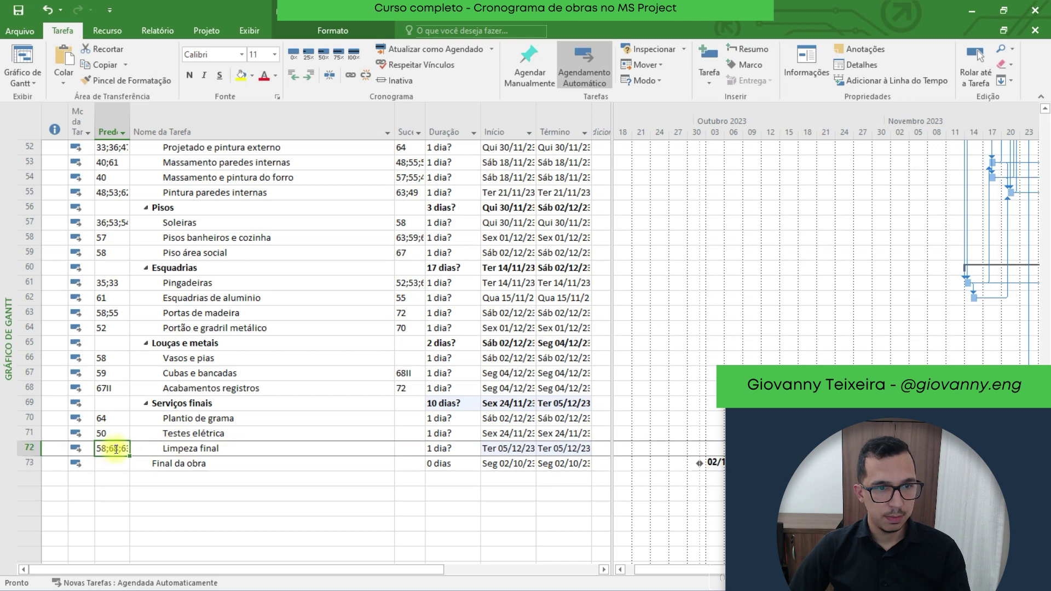
click(116, 464)
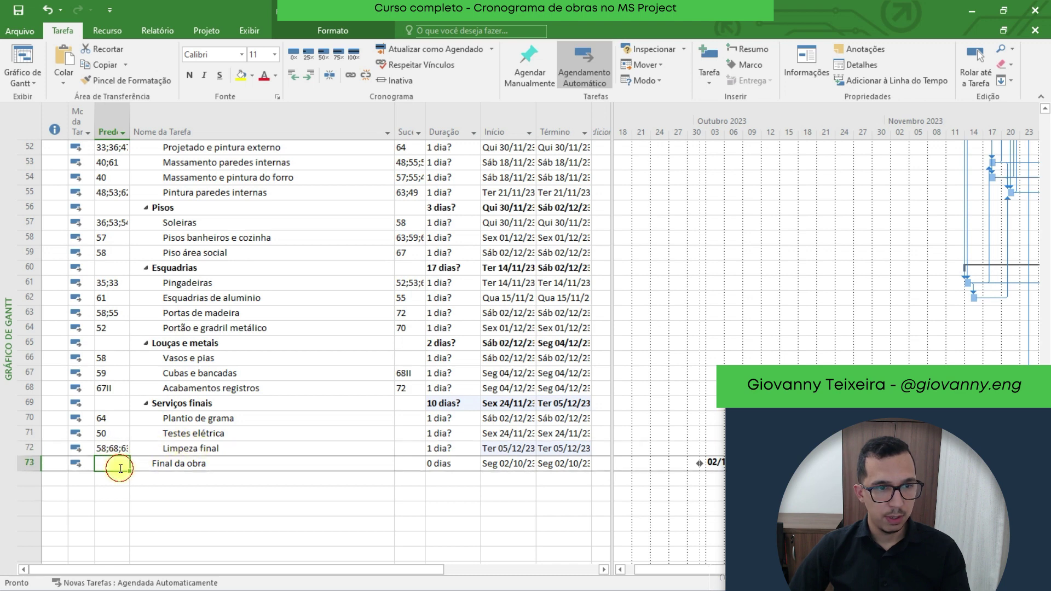
text(7)
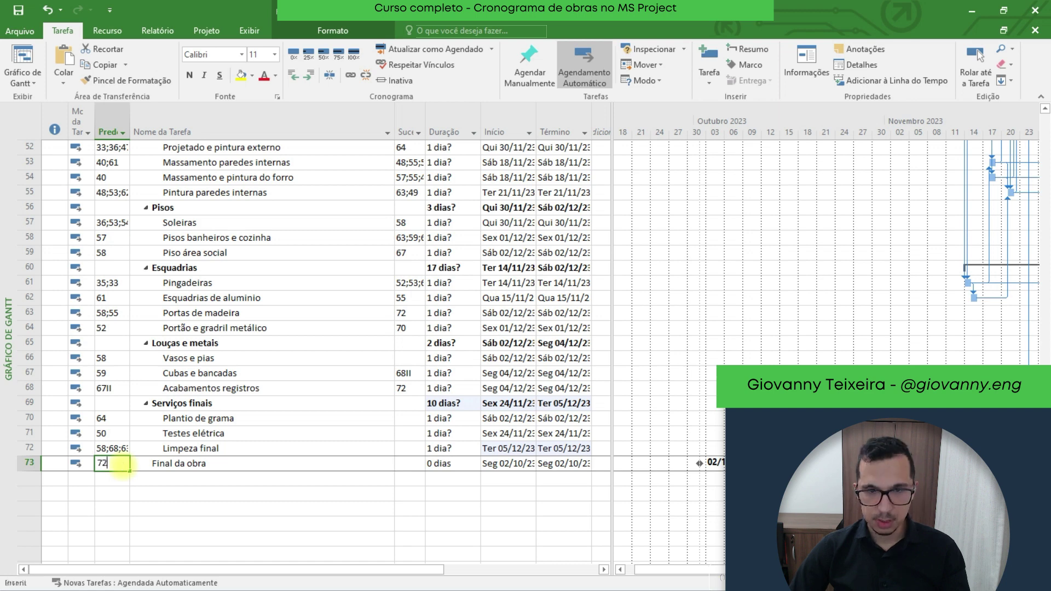
text(2)
key(Return)
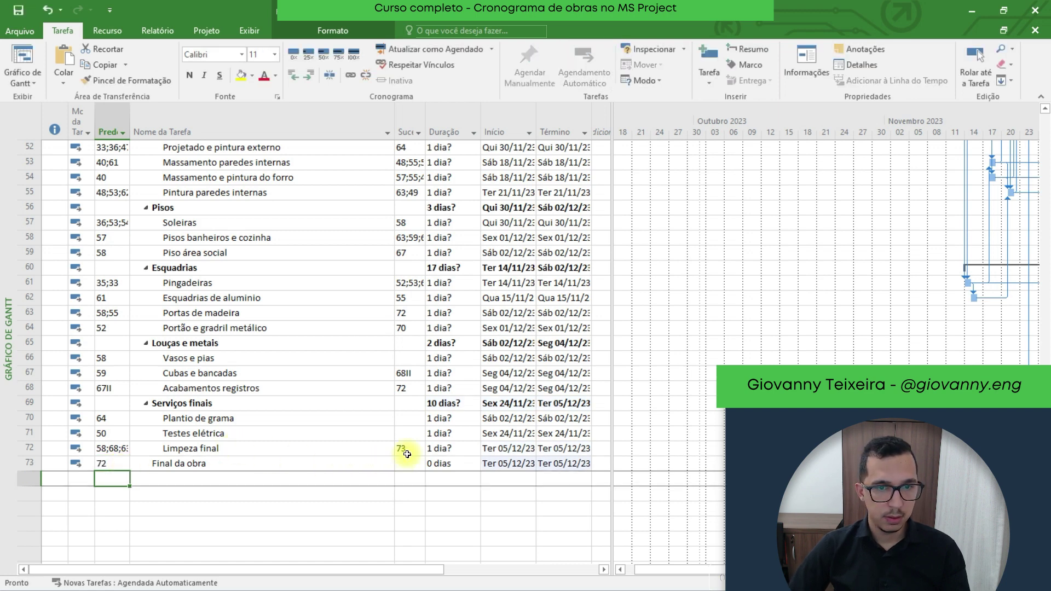
- Add tasks 70, 71 and 66 to the predecessors of Limpeza final so that they read 58;68;63;70;71;66
click(112, 448)
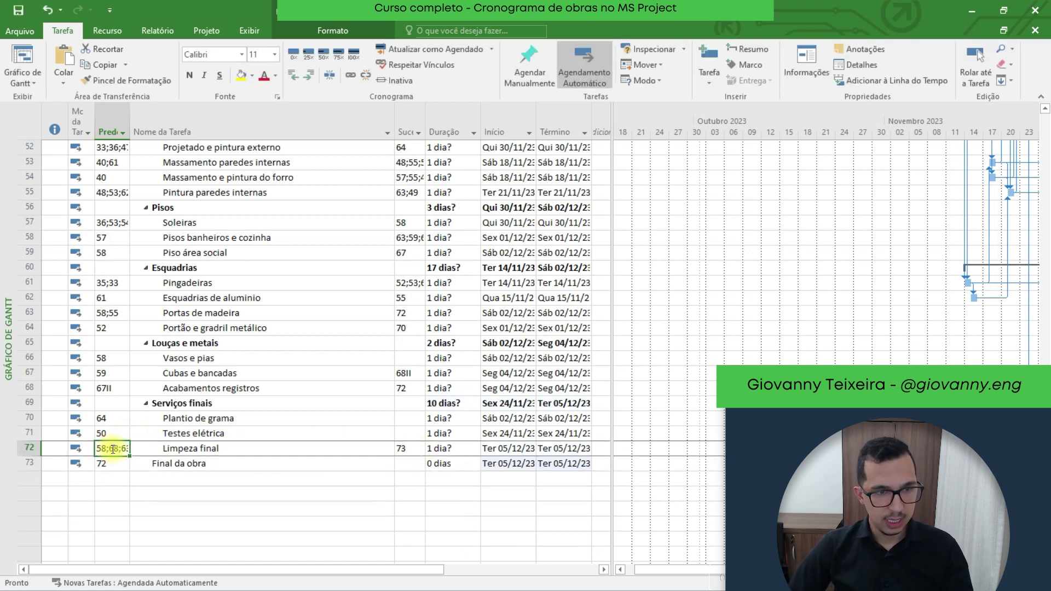
click(113, 449)
text(;70;71;)
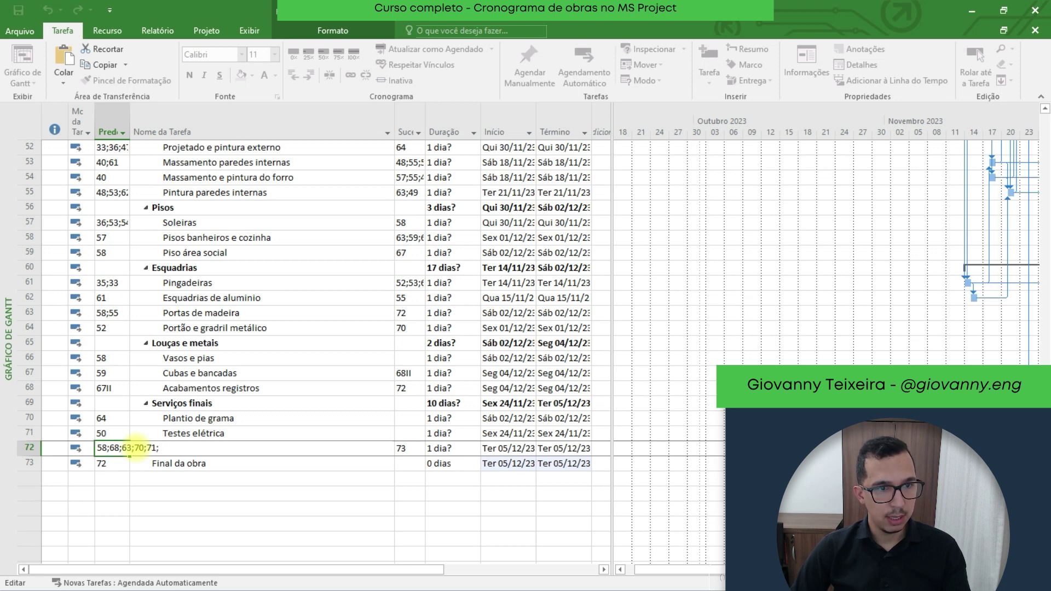
key(Return)
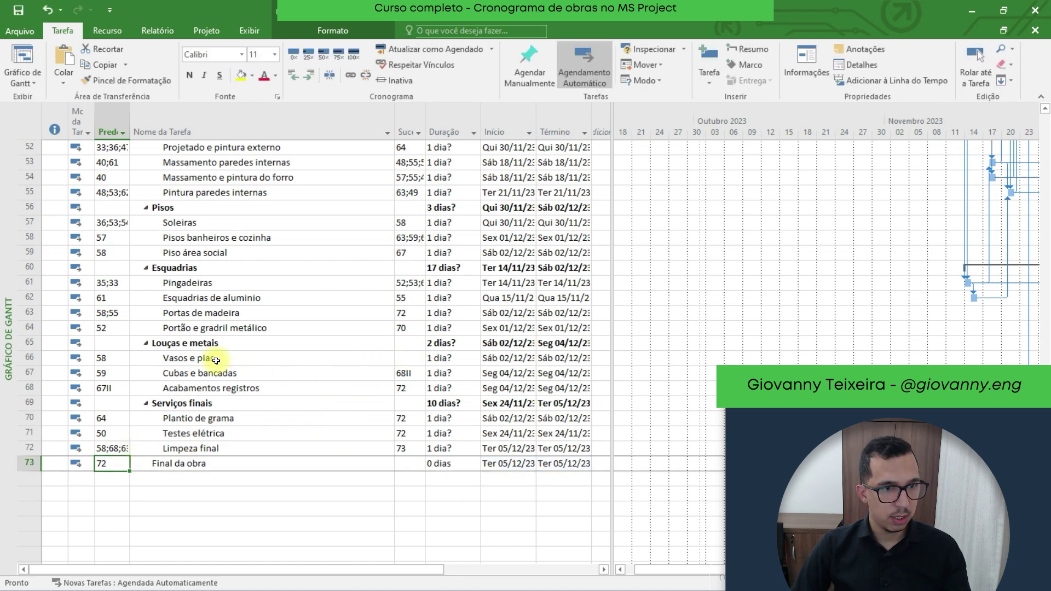
click(116, 448)
click(143, 447)
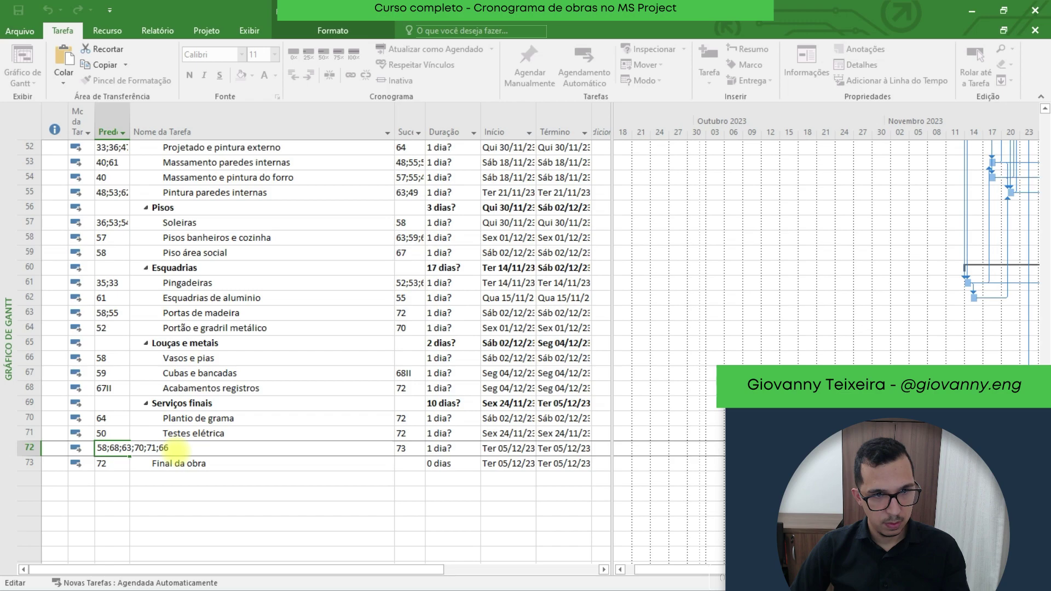
text(;66)
key(Return)
- Review the linked task bars across the whole Gantt chart, from Serviços Preliminares to Final da obra
scroll(427, 441, up, 1)
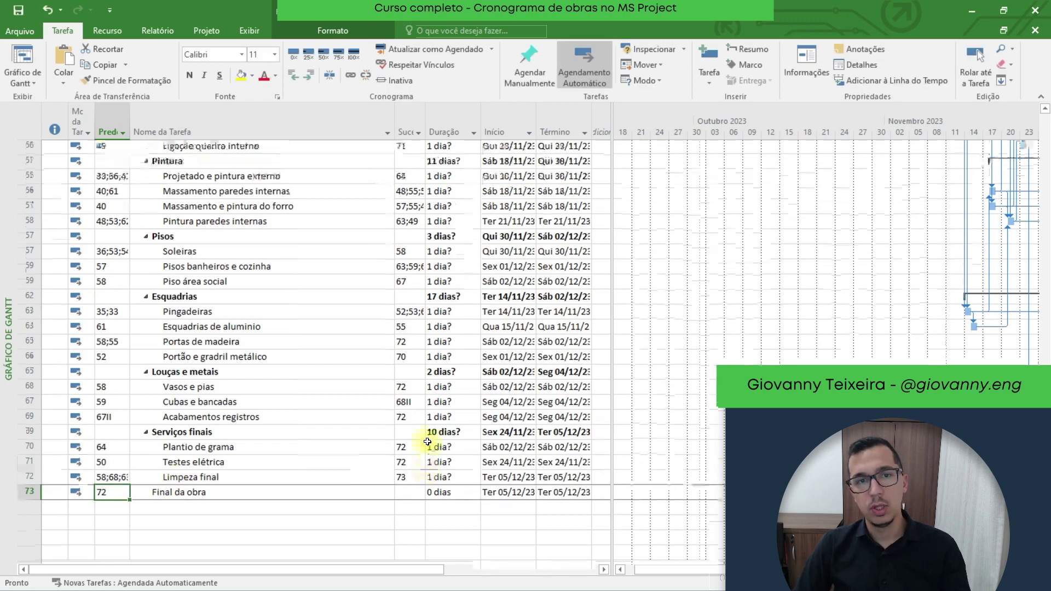
scroll(427, 442, up, 18)
scroll(489, 419, up, 1)
scroll(607, 418, down, 1)
scroll(608, 419, up, 1)
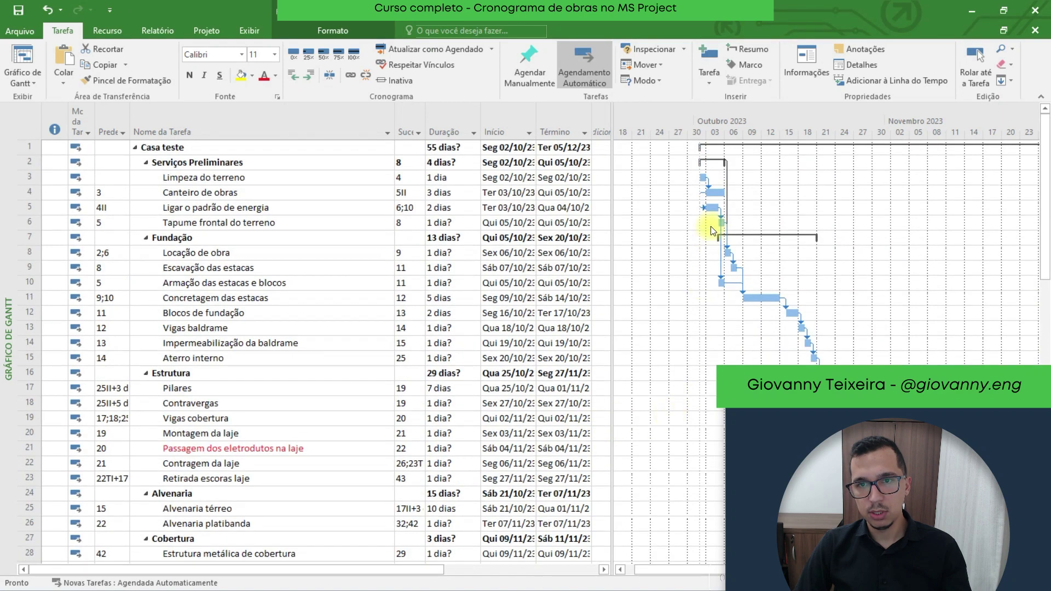
scroll(712, 229, down, 4)
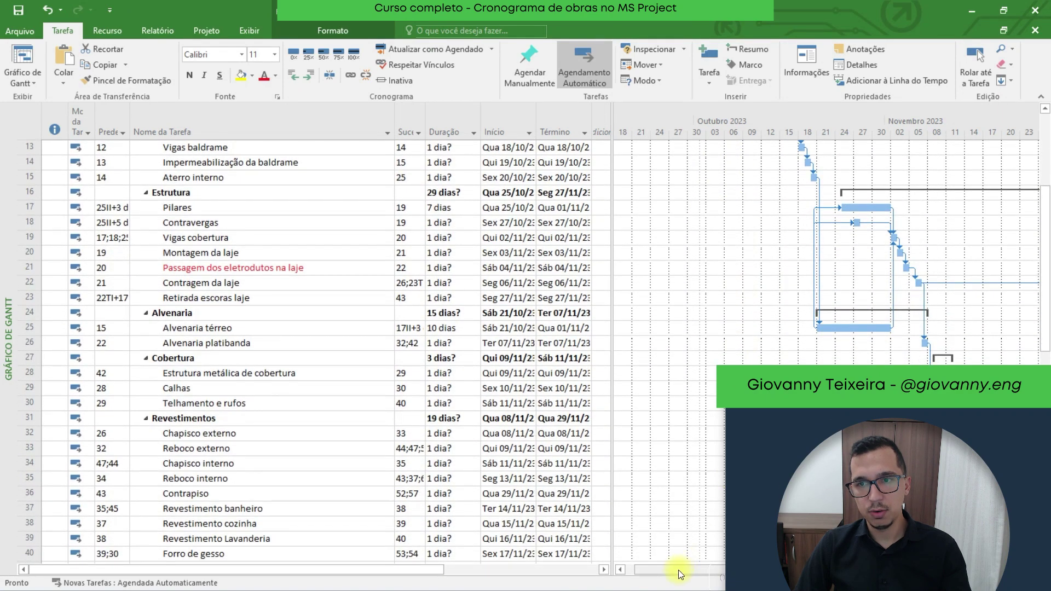
scroll(678, 570, right, 6)
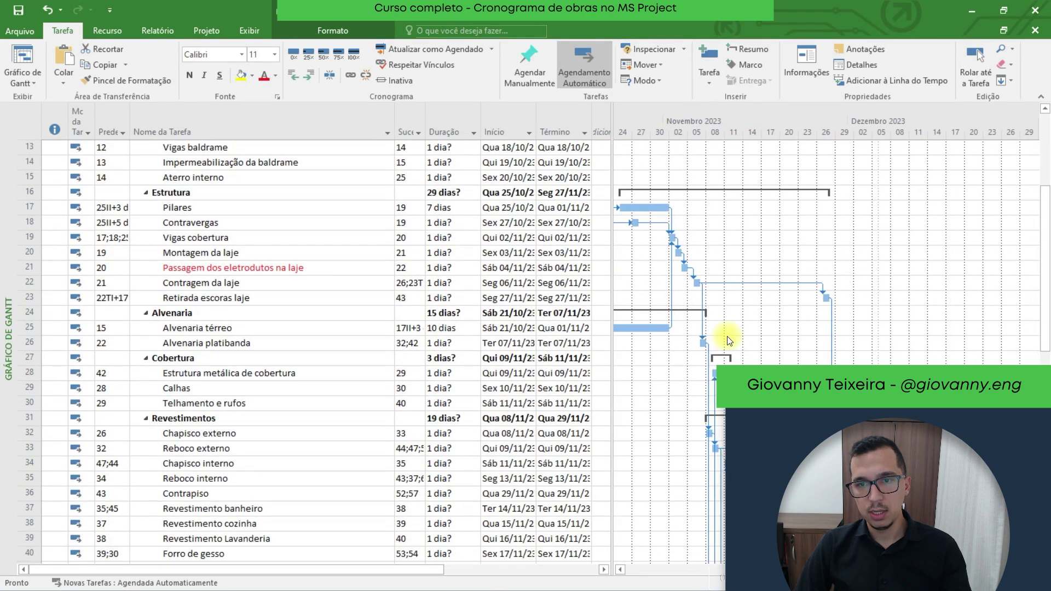
scroll(716, 339, down, 17)
scroll(711, 342, up, 6)
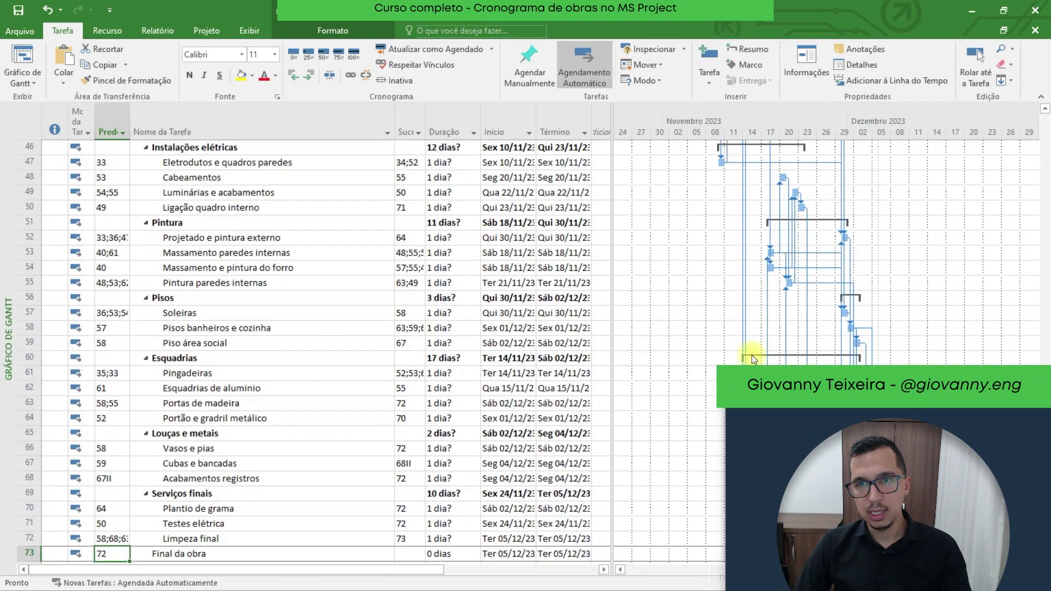
scroll(752, 357, up, 13)
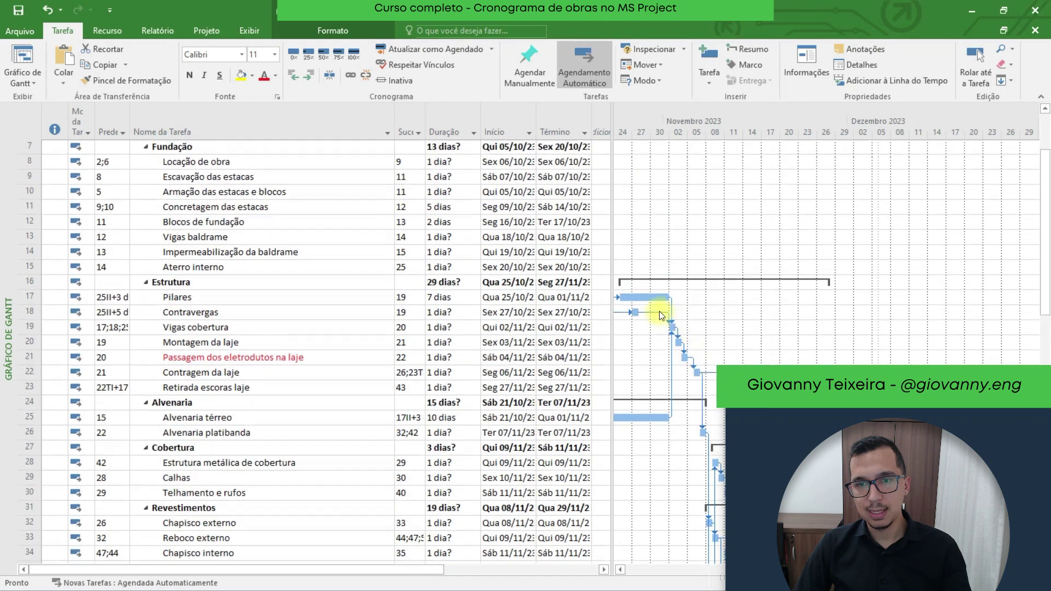
scroll(665, 427, up, 1)
scroll(655, 570, left, 3)
scroll(658, 553, up, 1)
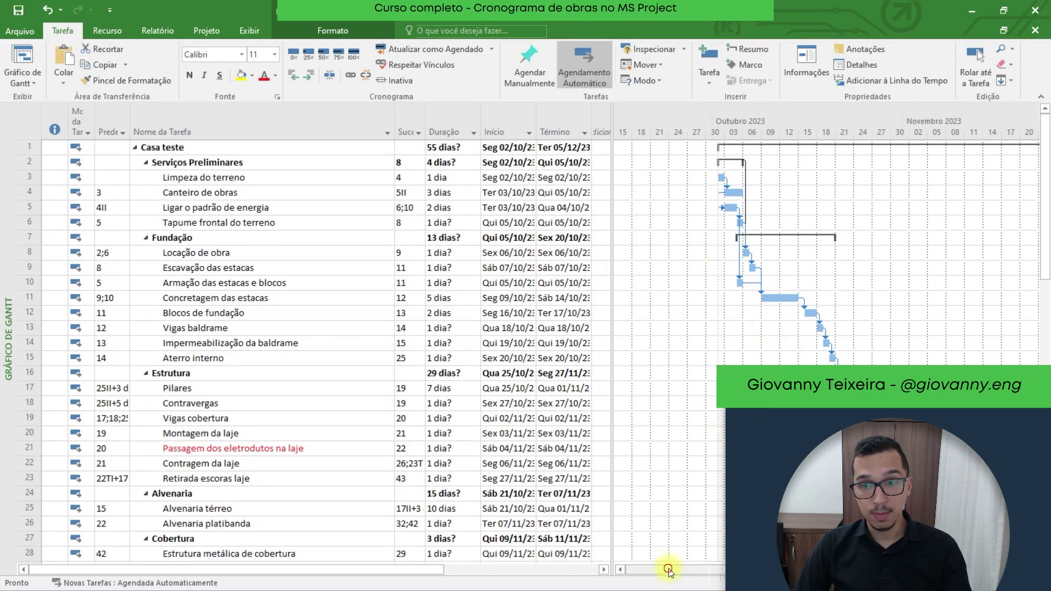
scroll(668, 568, right, 3)
scroll(697, 556, right, 1)
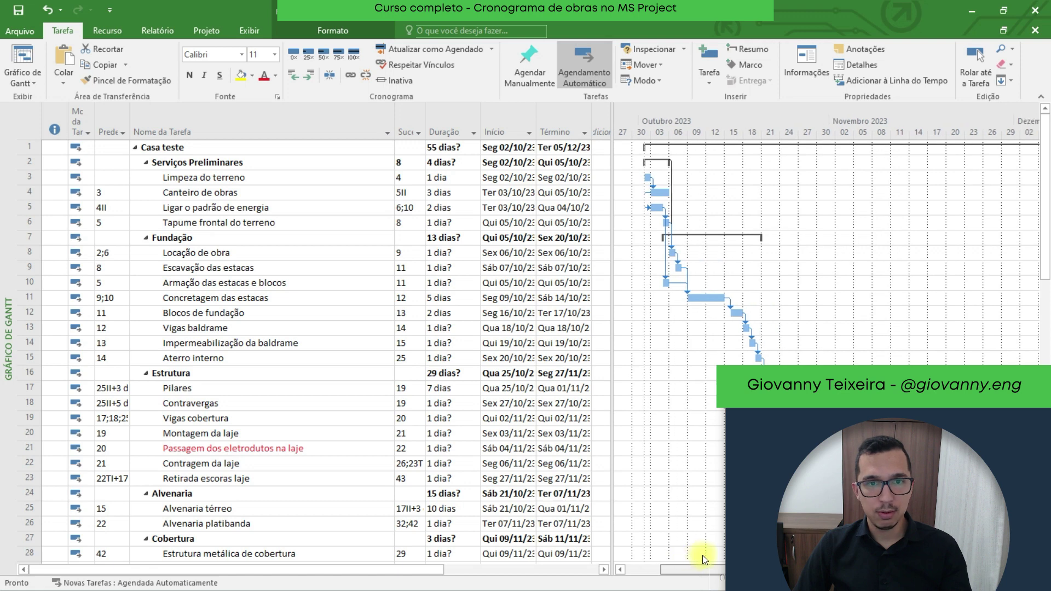